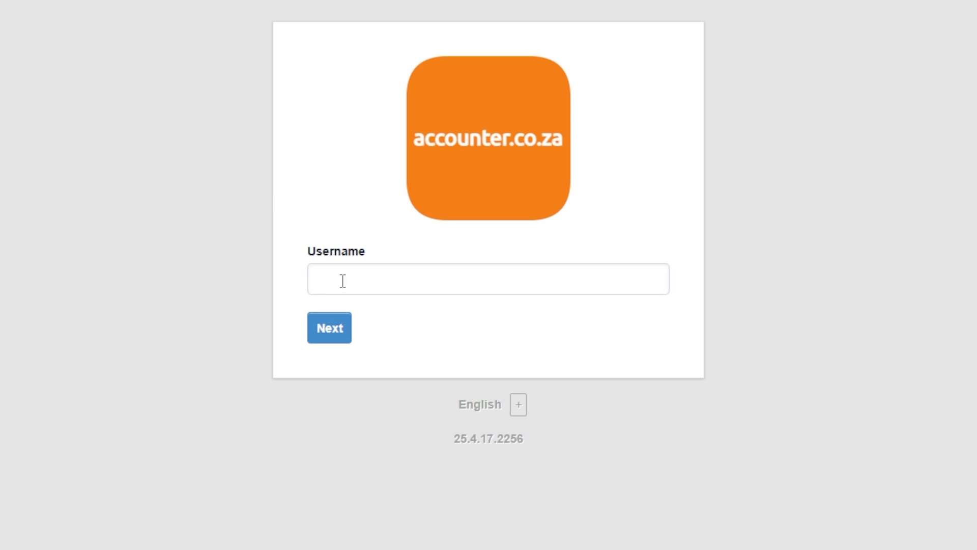
- Log in with the account's username and password to reach the Businesses list
left_click(344, 281)
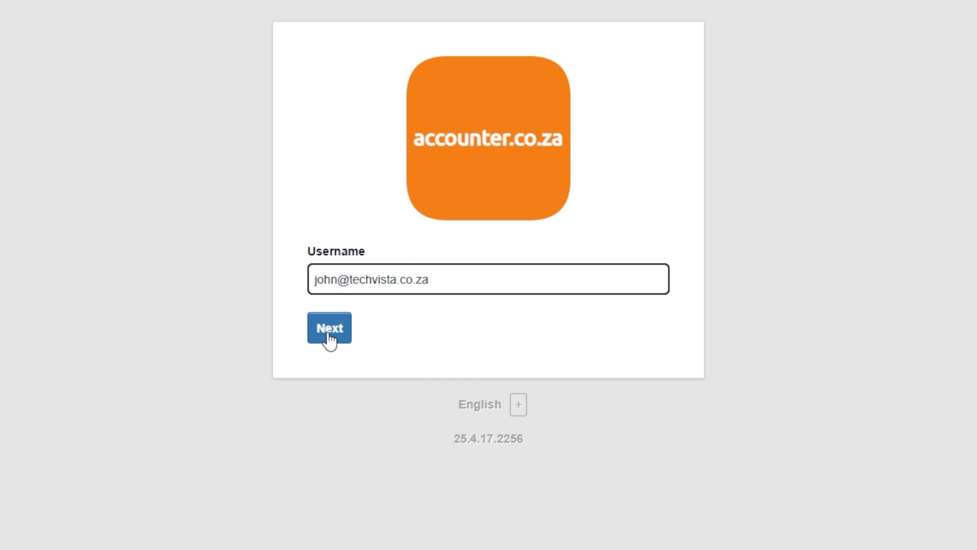
left_click(329, 335)
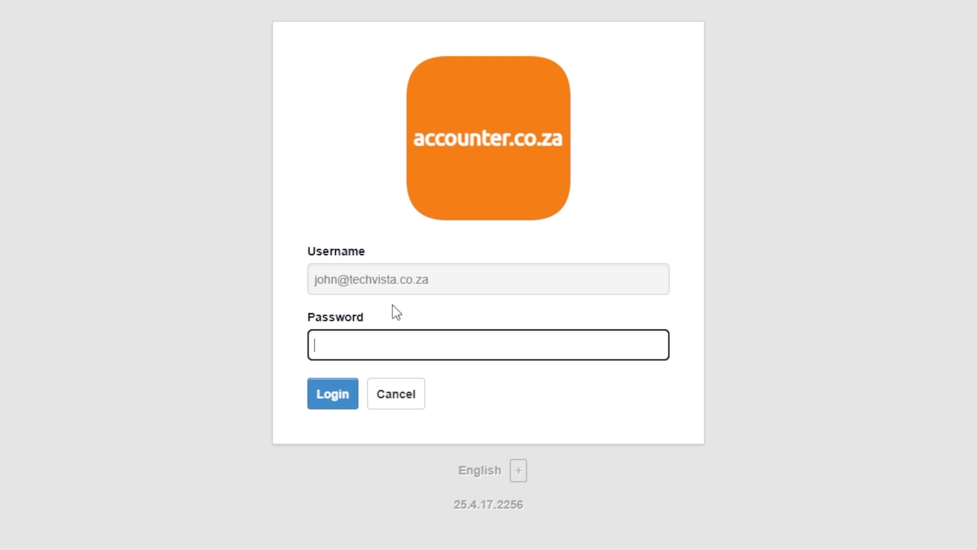
type("****")
left_click(331, 392)
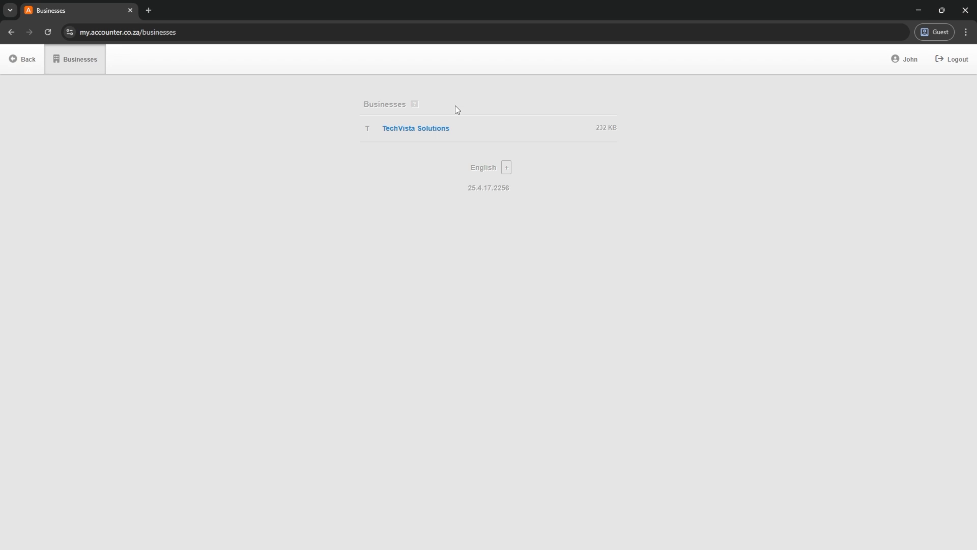
- Open TechVista Solutions and scroll through its Summary, where all balances show 0.00
left_click(405, 131)
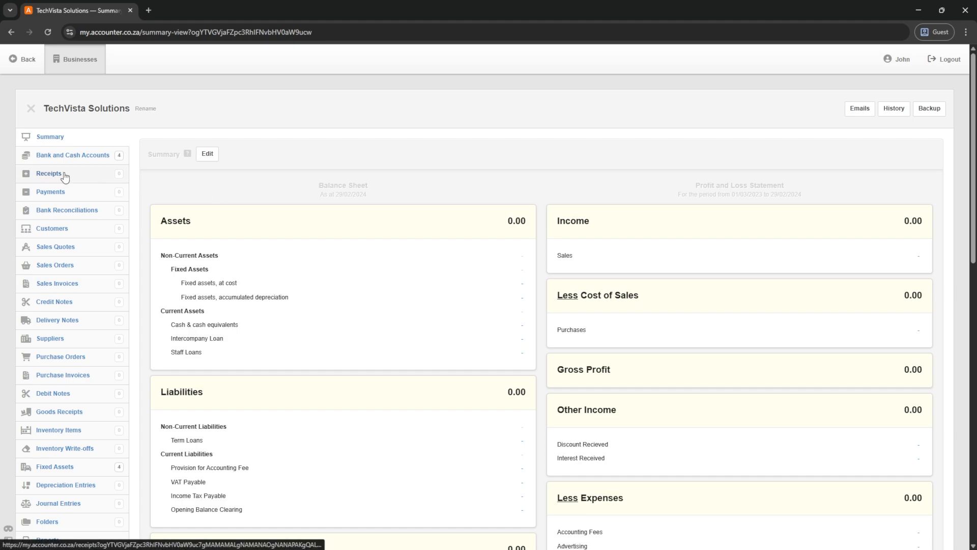
scroll(58, 285, "down", 3)
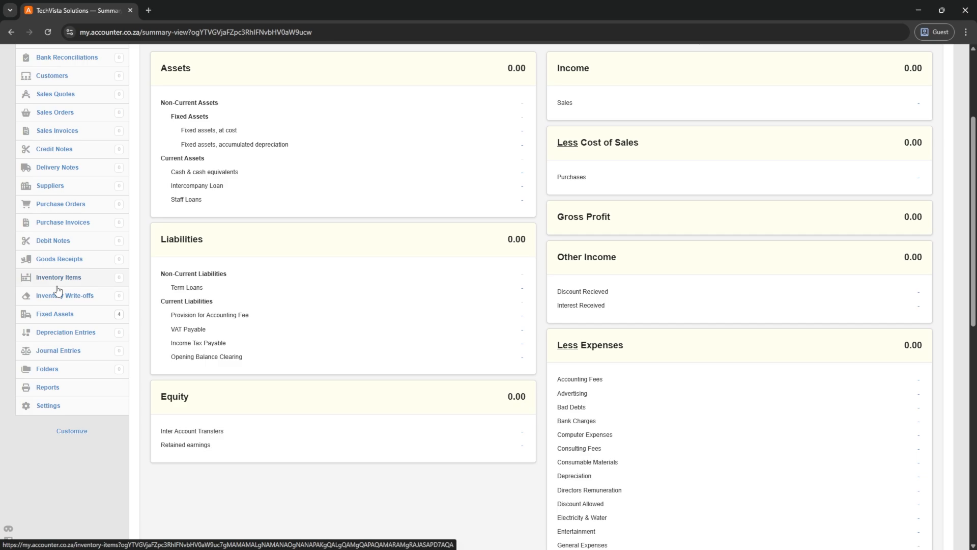
scroll(58, 290, "up", 3)
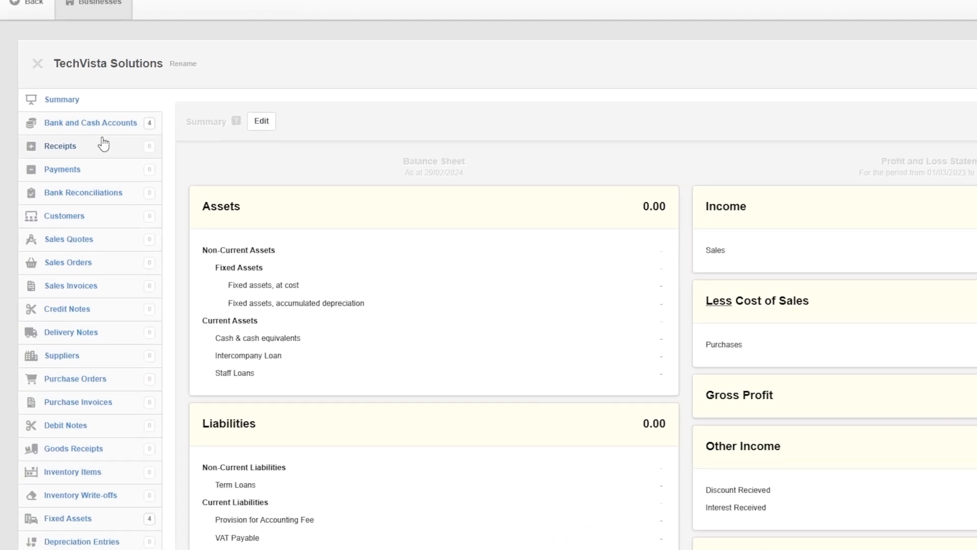
scroll(81, 168, "down", 5)
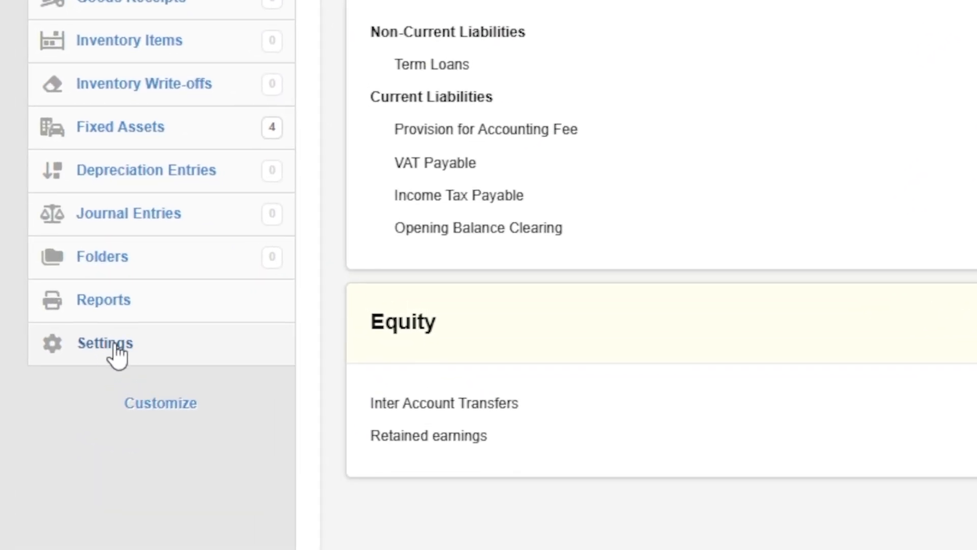
- Rename the business to 'TechVista Solutions (Pty) Ltd' in Settings > Business Details
left_click(116, 350)
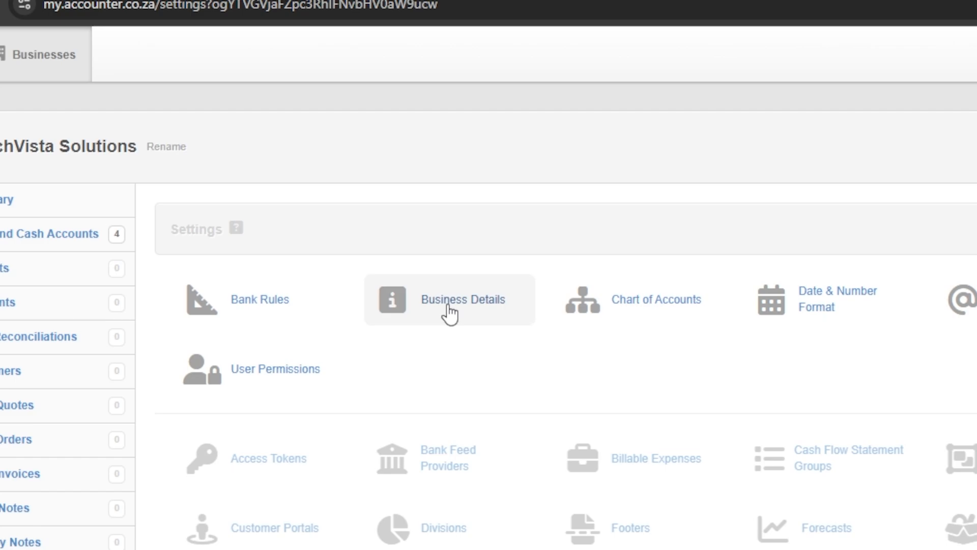
left_click(449, 312)
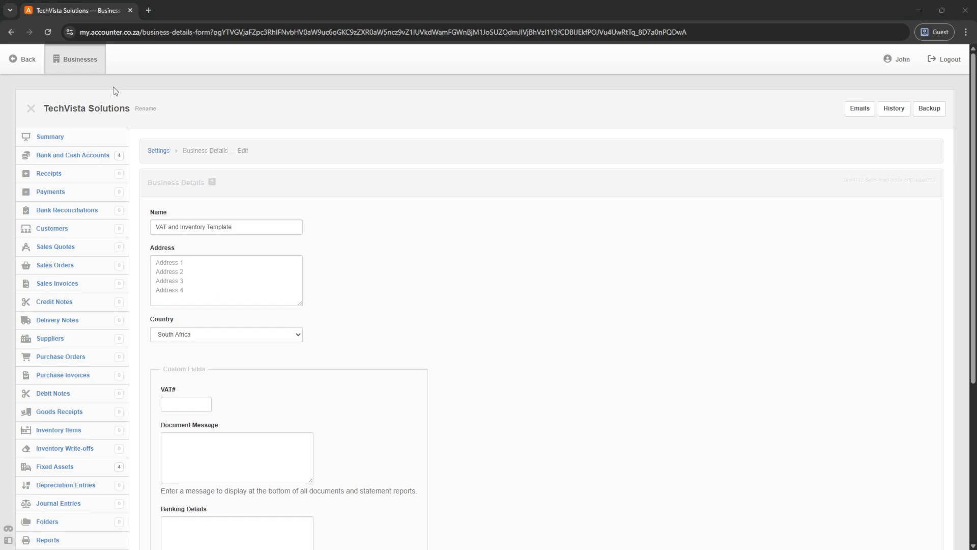
left_click_drag(252, 235, 188, 206)
type("TechVista Solutions (Pty) Ltd")
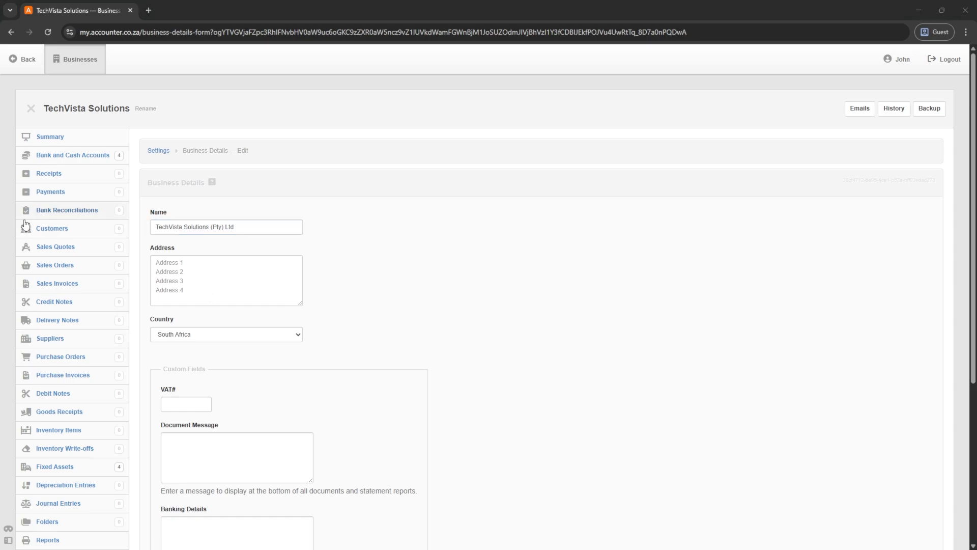
- Paste the Cape Town business address and the VAT number into the details form
left_click(203, 272)
key("ctrl+v")
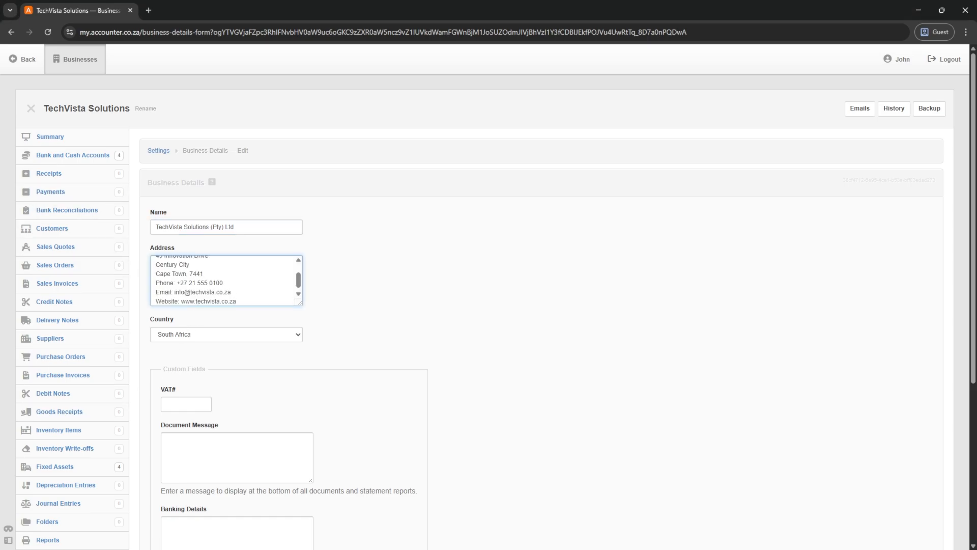
key("alt+Tab")
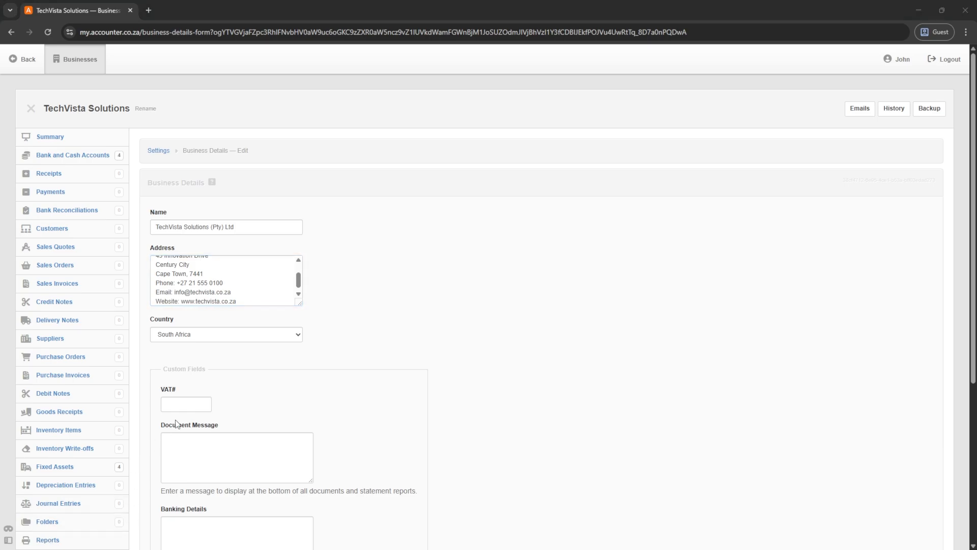
left_click(176, 404)
key("ctrl+v")
- Paste the banking details and save the updated business details
scroll(172, 415, "down", 3)
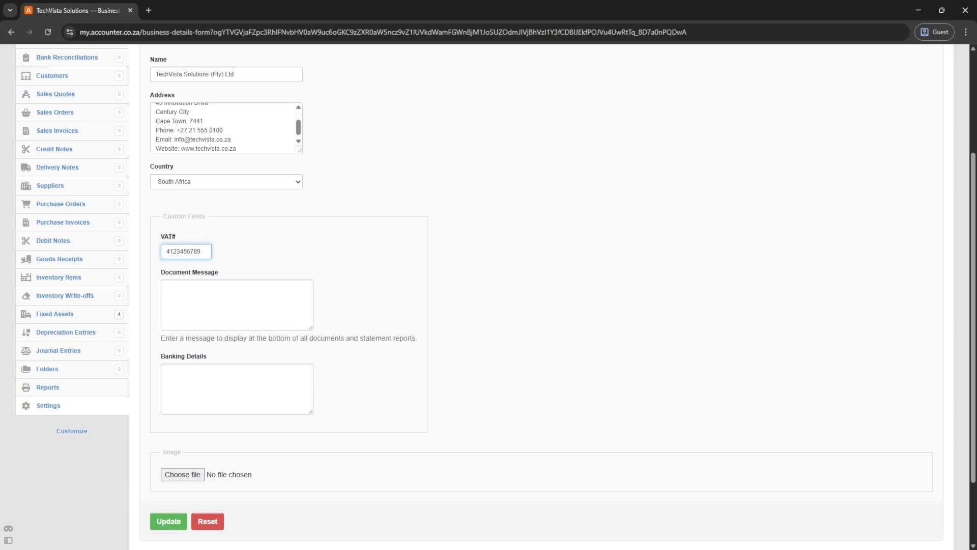
key("alt+Tab")
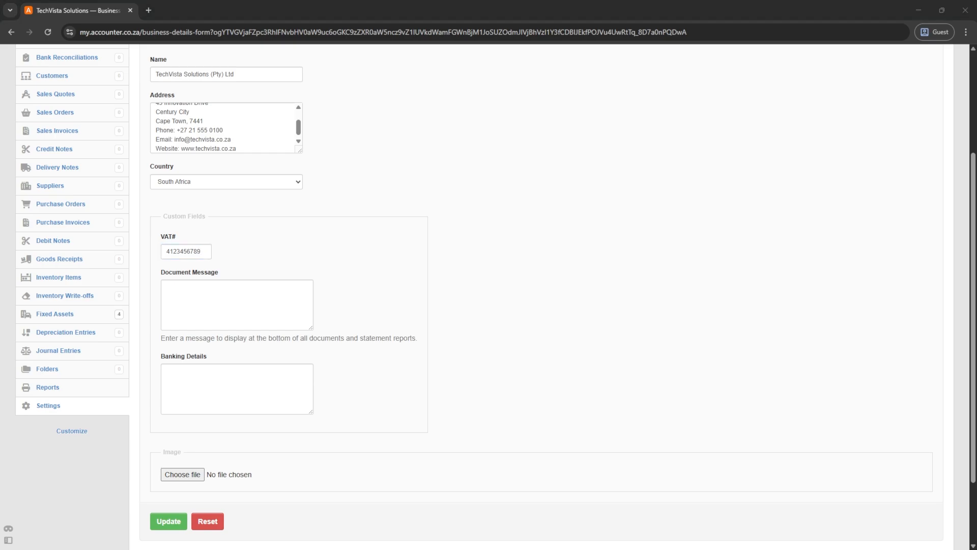
left_click(183, 373)
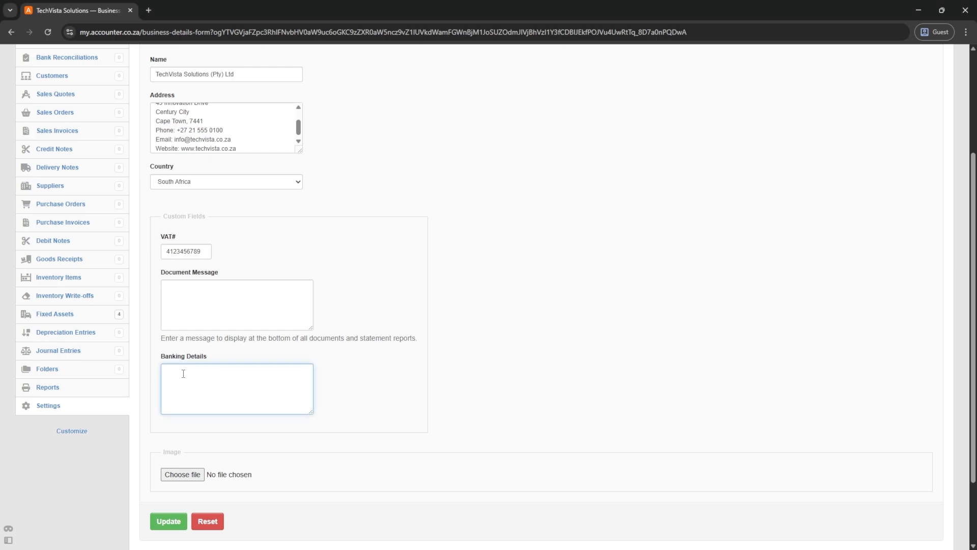
key("ctrl+v")
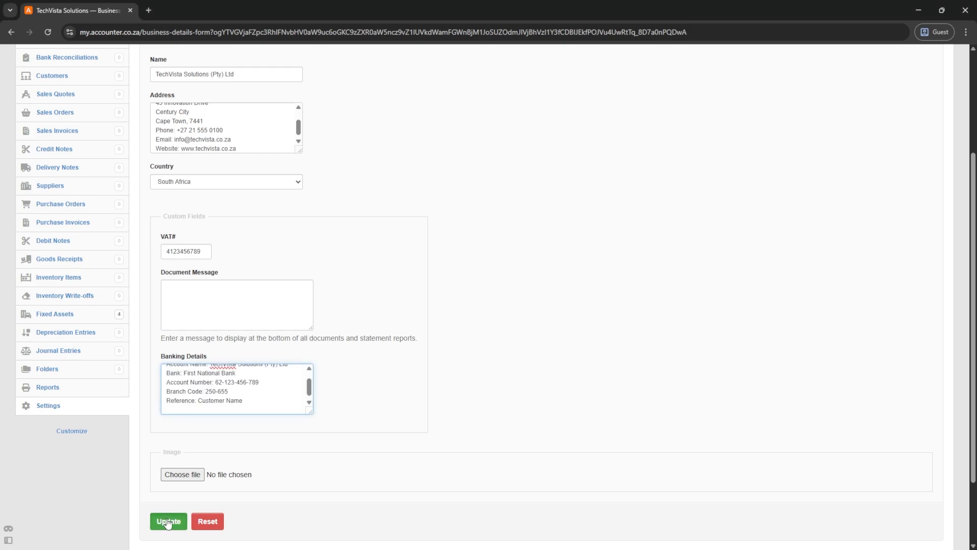
left_click(167, 522)
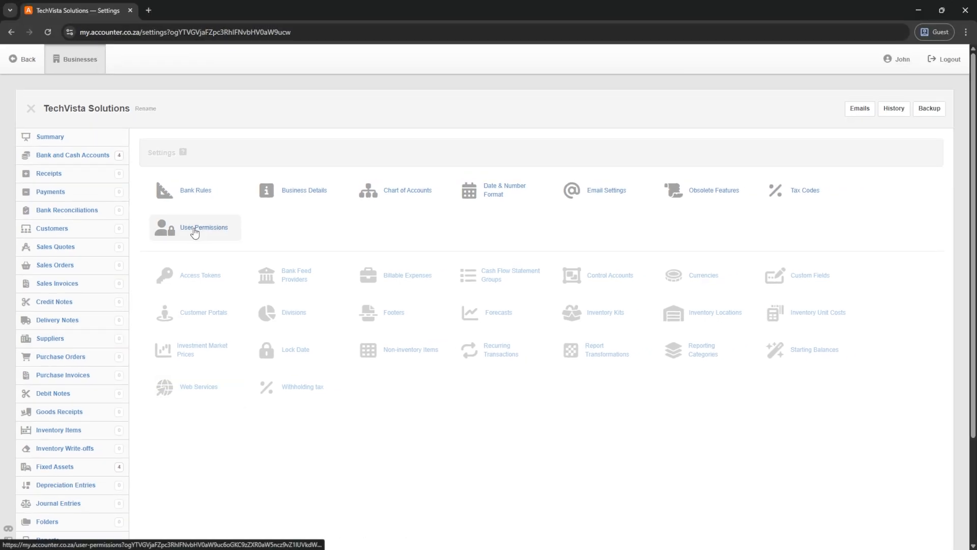
- Review the three users' full or custom access in User Permissions, then log out
left_click(195, 232)
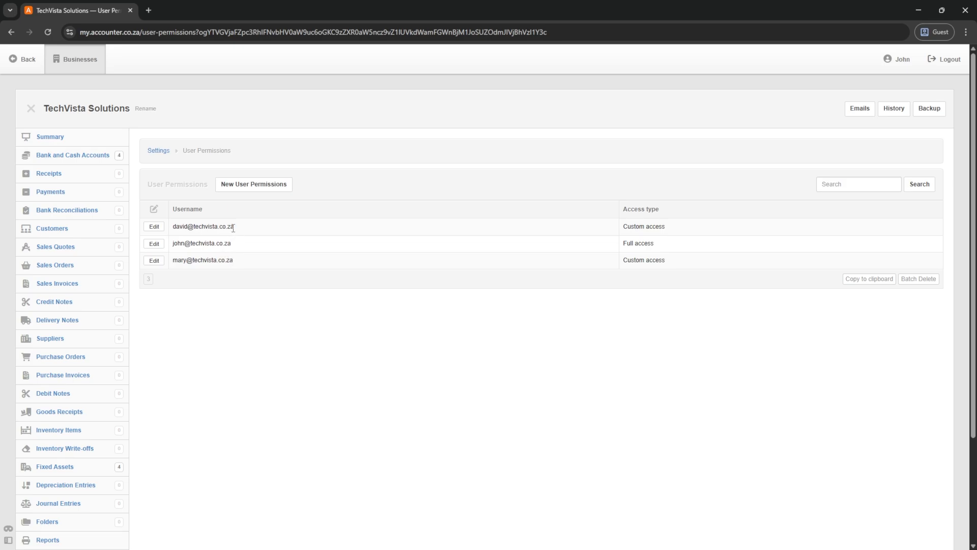
left_click(946, 62)
- Sign in as the second, custom-access user with their username and password
left_click_drag(446, 216, 335, 210)
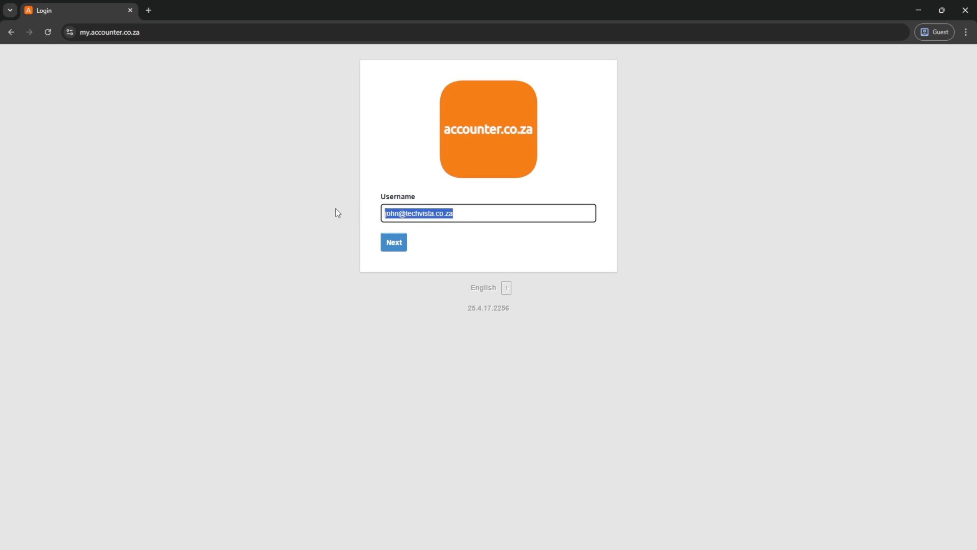
key("Return")
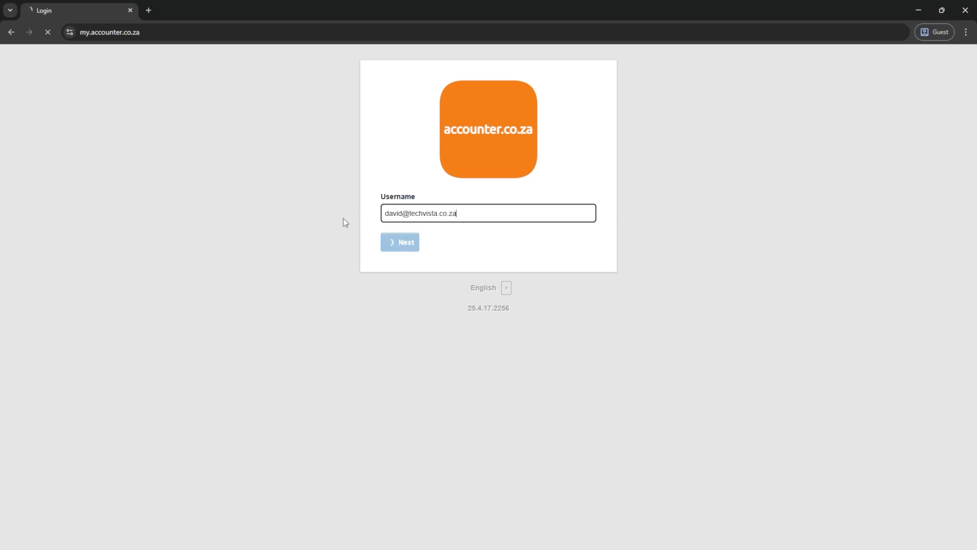
type("••")
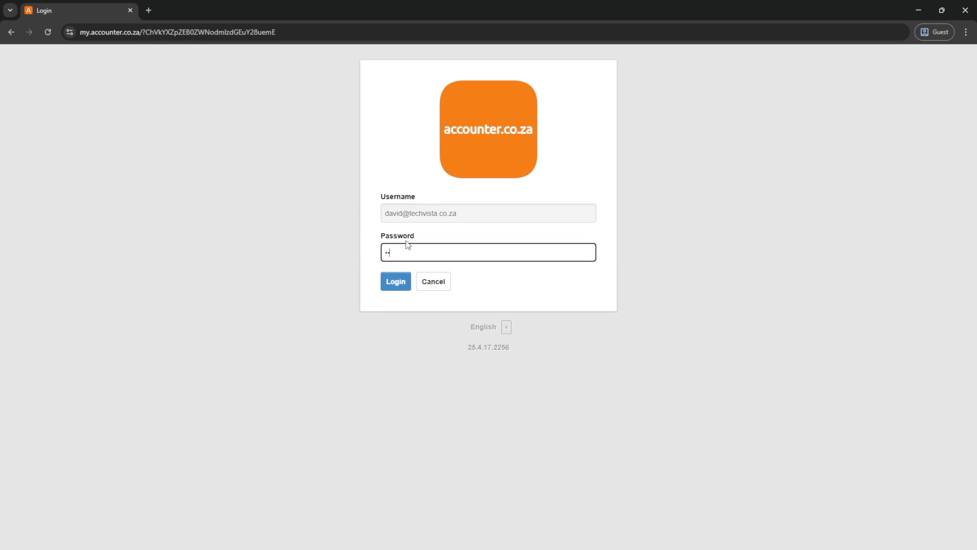
key("Return")
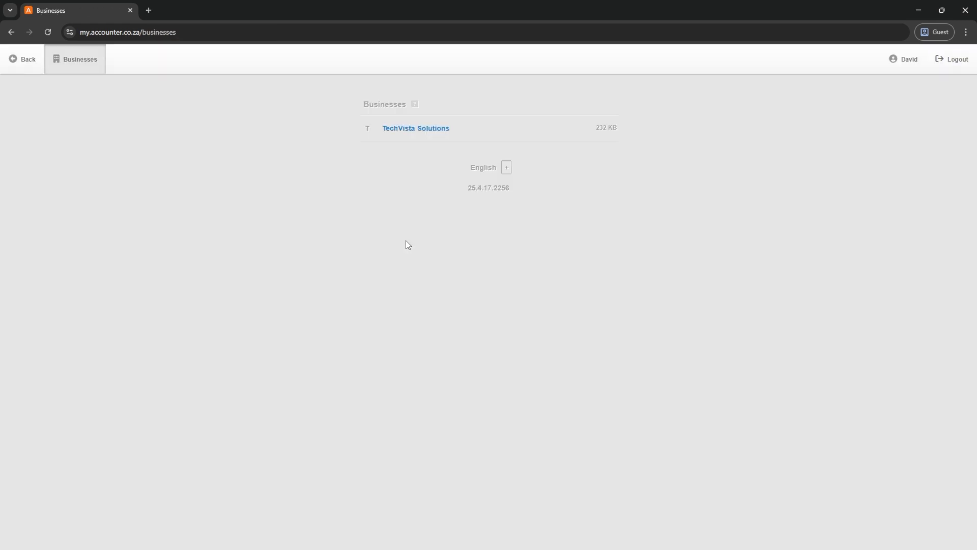
- Open TechVista Solutions, confirm only Suppliers and Reports are available, then log out
left_click(411, 131)
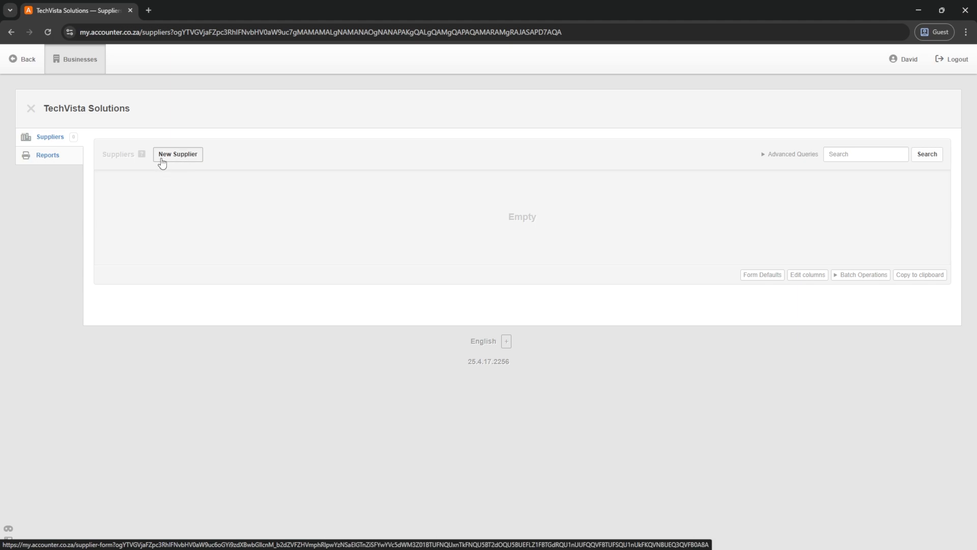
left_click(38, 157)
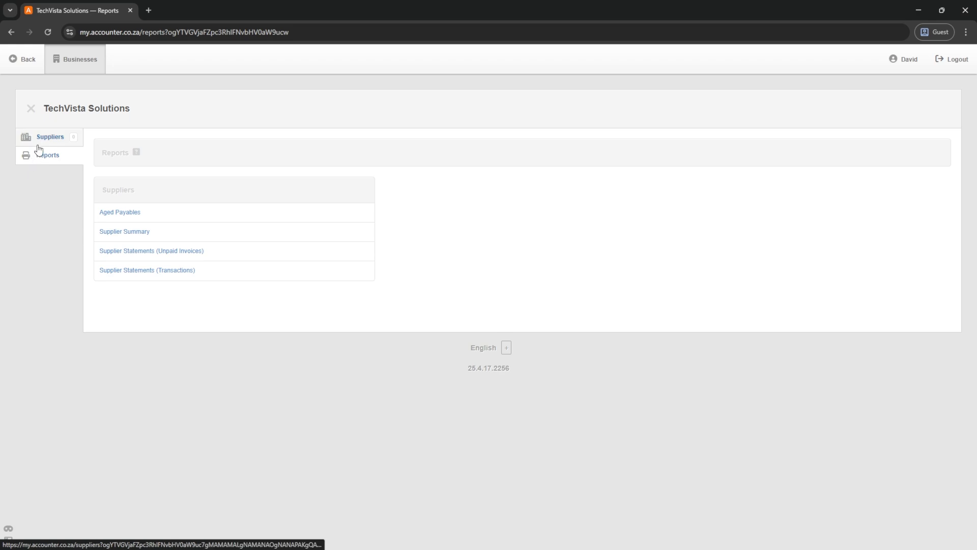
left_click(954, 62)
- Sign in as the full-access user and open TechVista Solutions' User Permissions
left_click(397, 243)
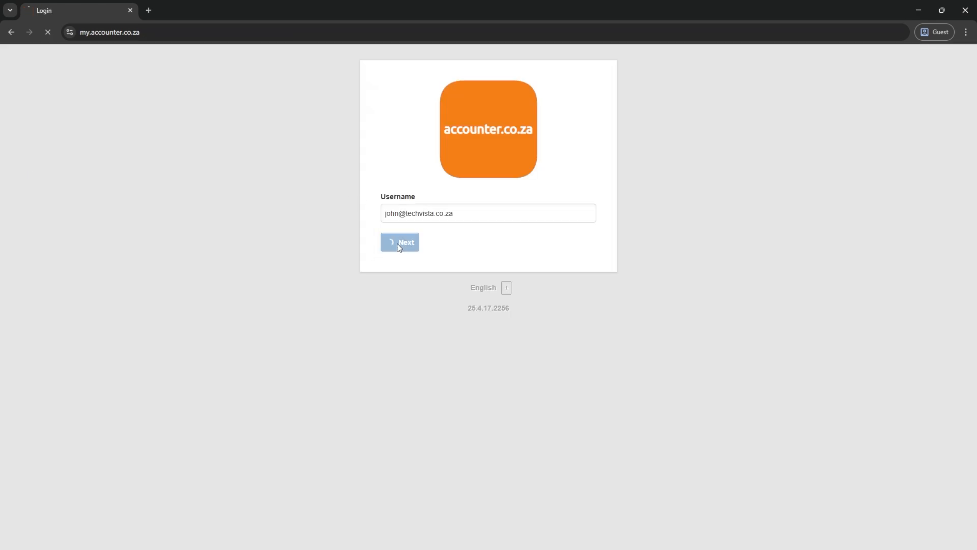
type("••••")
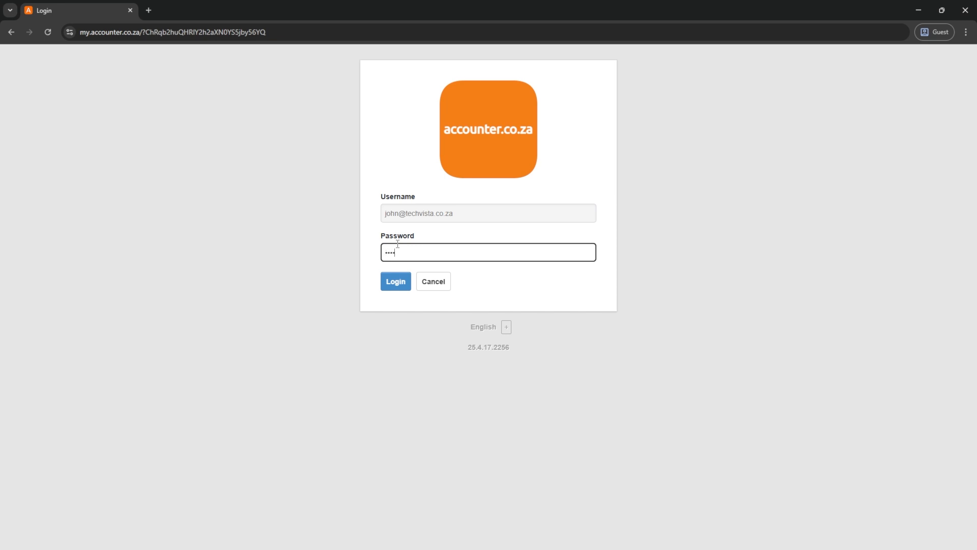
left_click(391, 281)
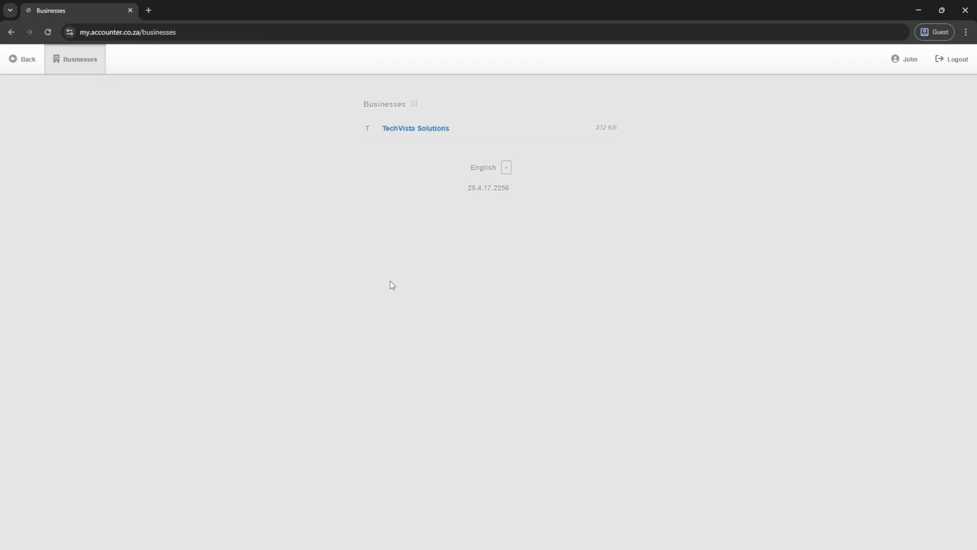
left_click(403, 129)
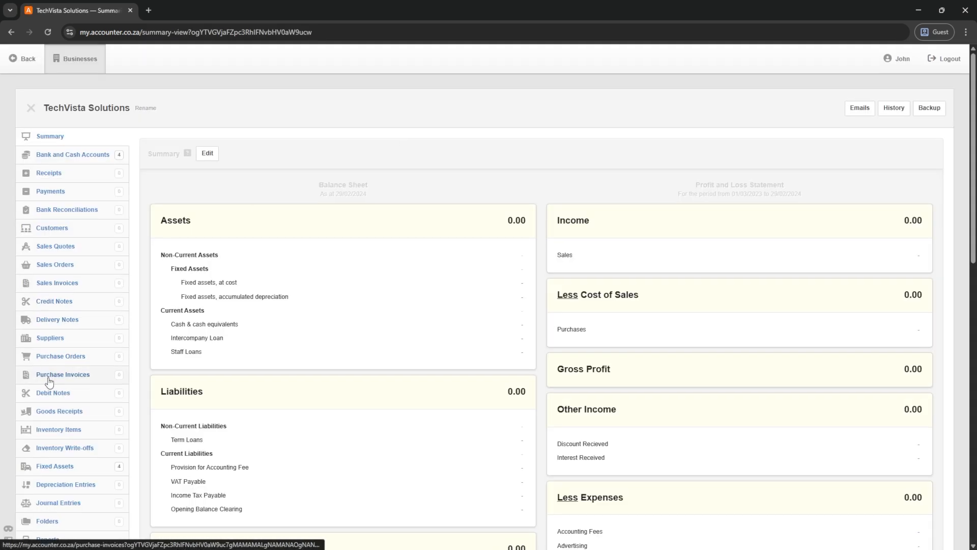
scroll(50, 392, "down", 4)
left_click(46, 354)
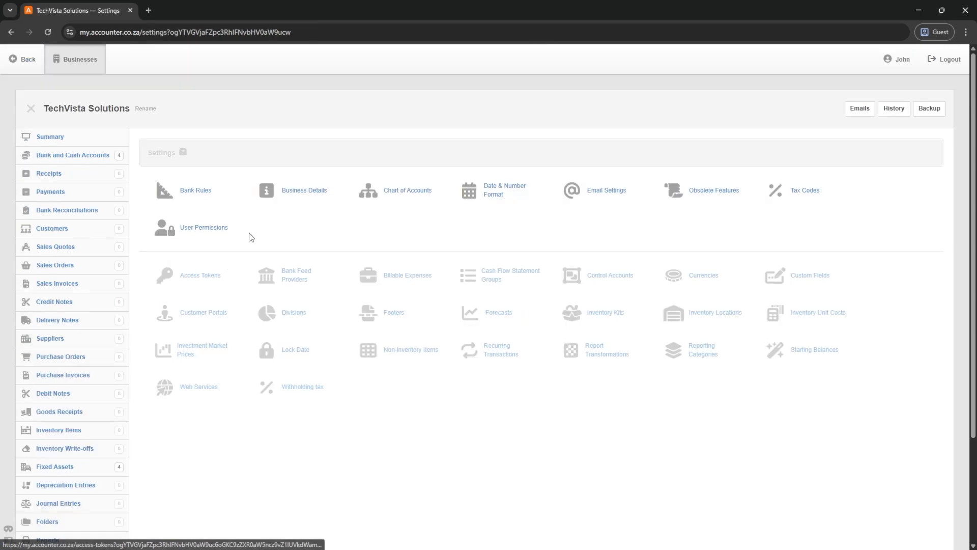
left_click(203, 229)
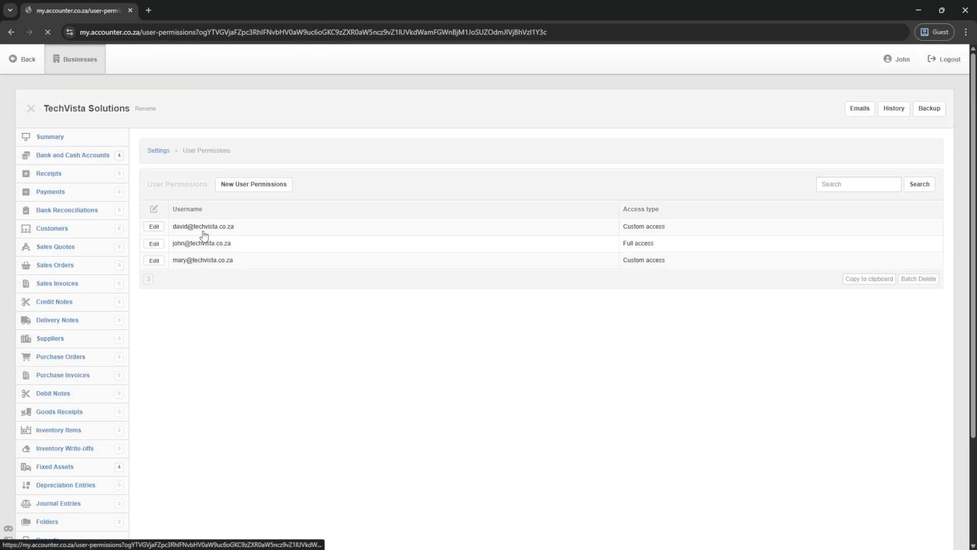
- Tick Debit Notes, Purchase Invoices and Purchase Quotes for the first user and save
left_click(154, 226)
scroll(185, 311, "down", 2)
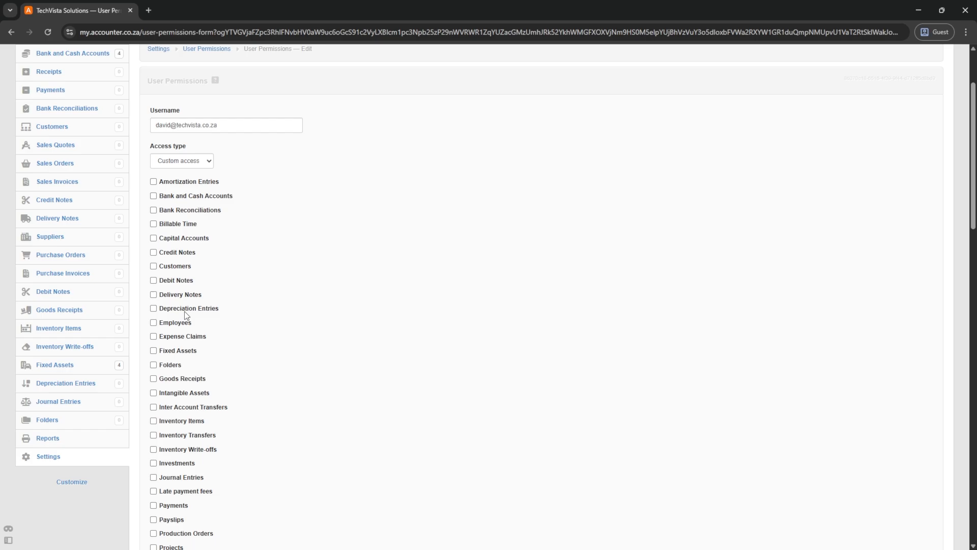
left_click(155, 280)
scroll(201, 298, "down", 6)
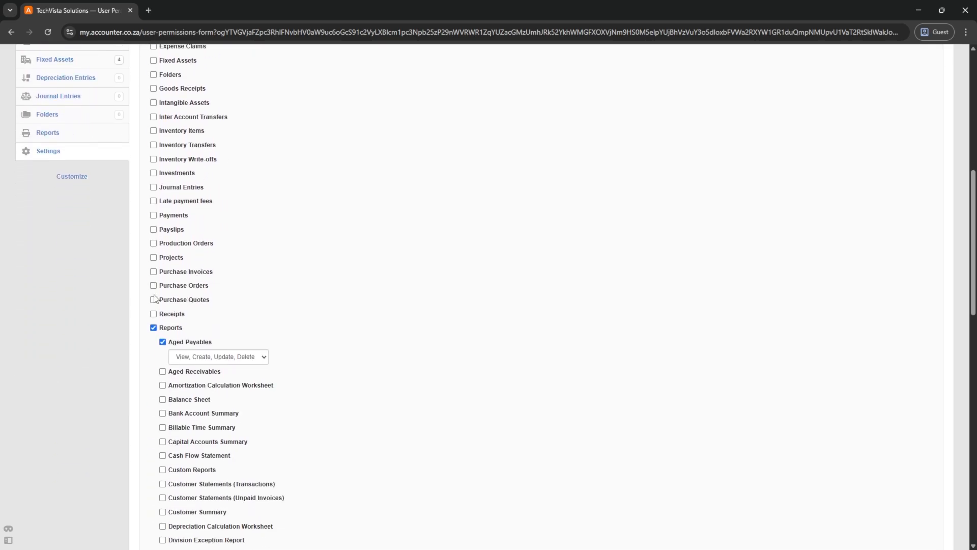
left_click(154, 272)
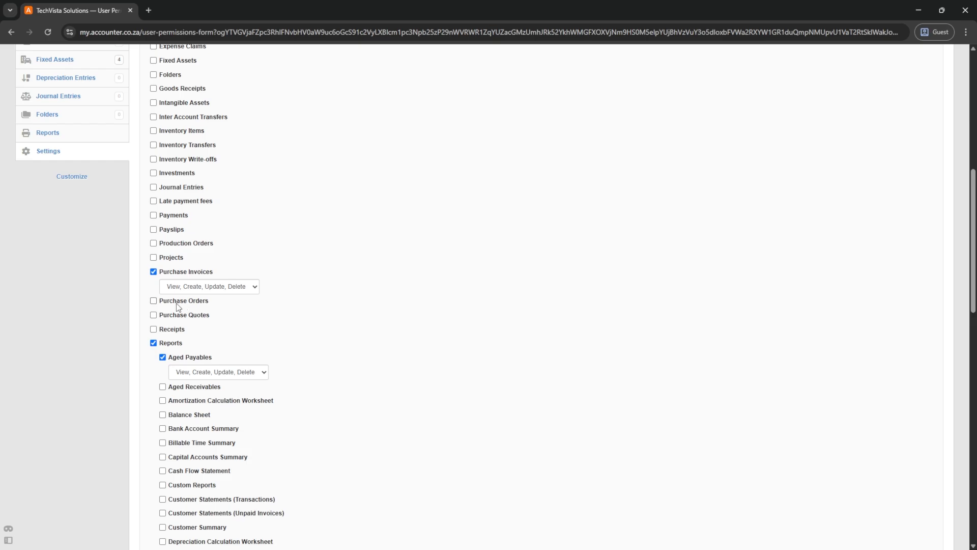
left_click(153, 315)
scroll(239, 328, "down", 13)
scroll(188, 421, "down", 3)
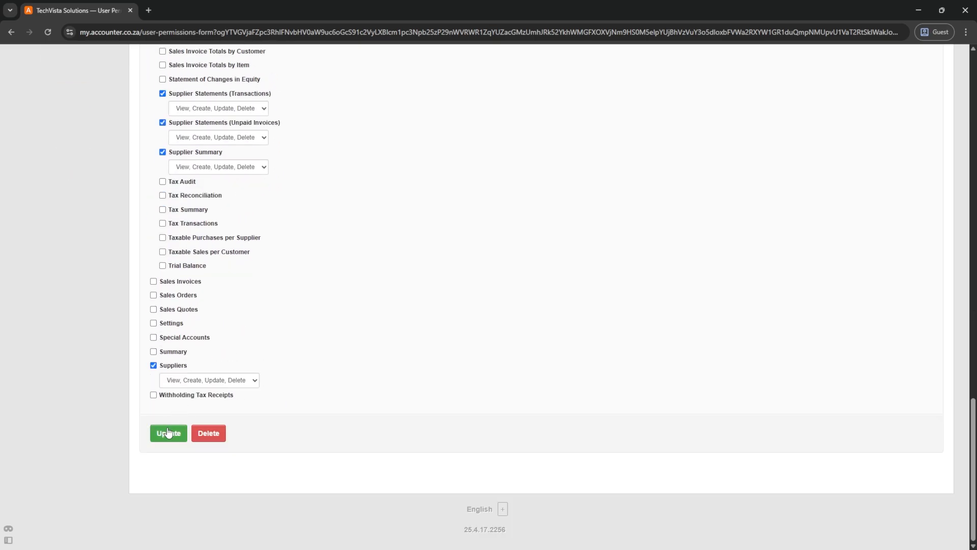
left_click(166, 432)
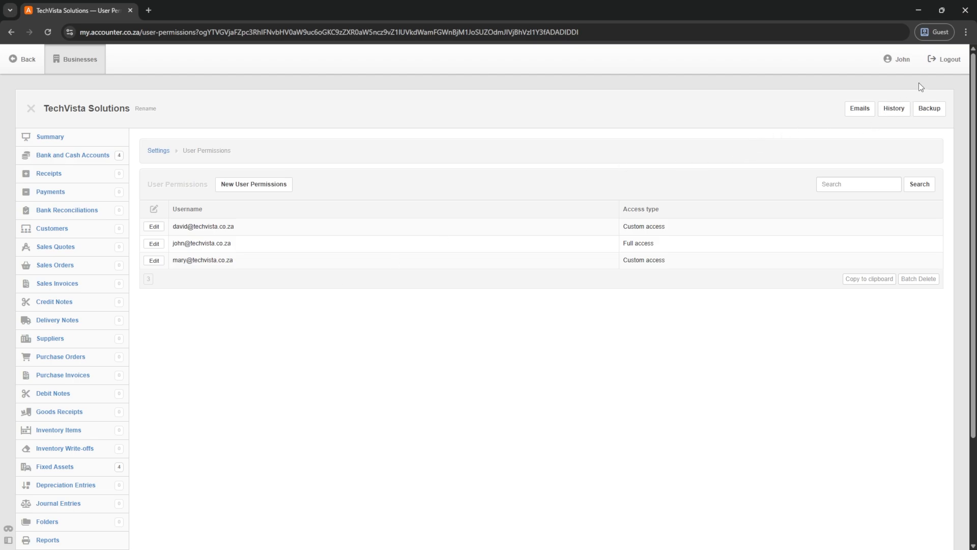
- Sign in as the restricted user, confirm Purchase Invoices and Debit Notes appear, then log out
left_click(946, 59)
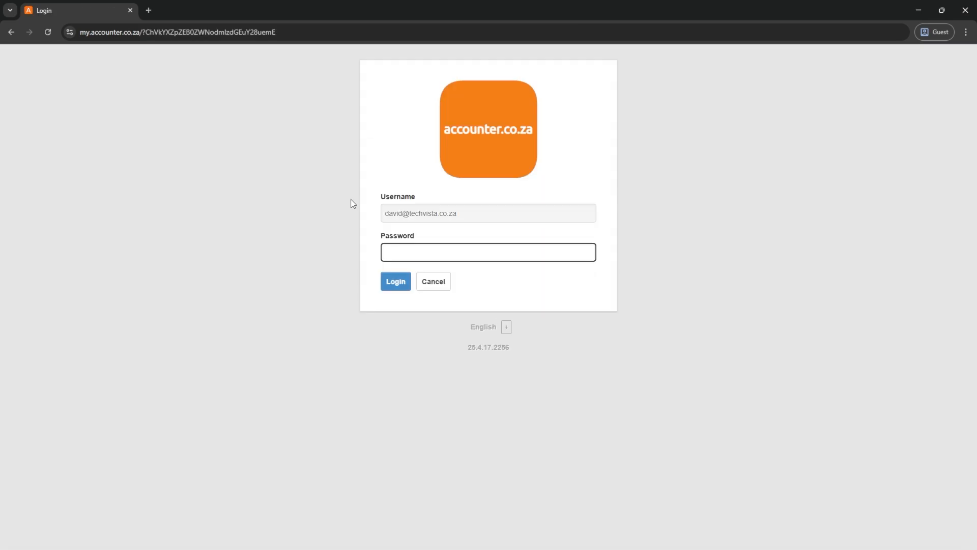
type("•")
key("Return")
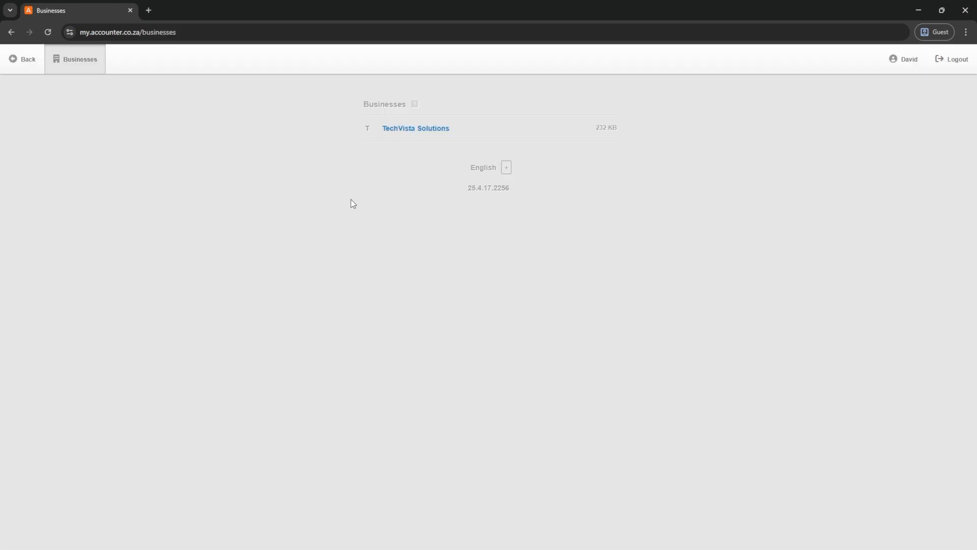
left_click(406, 131)
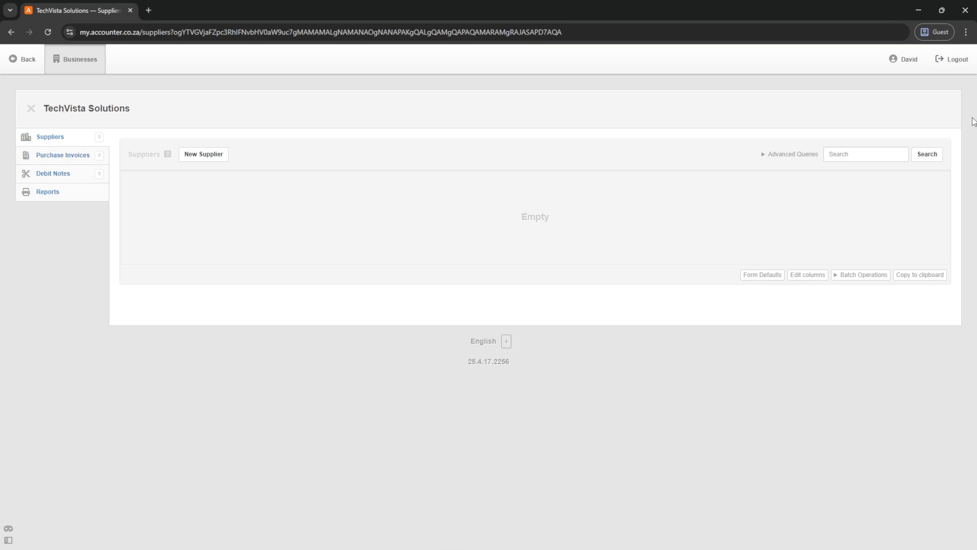
left_click(956, 65)
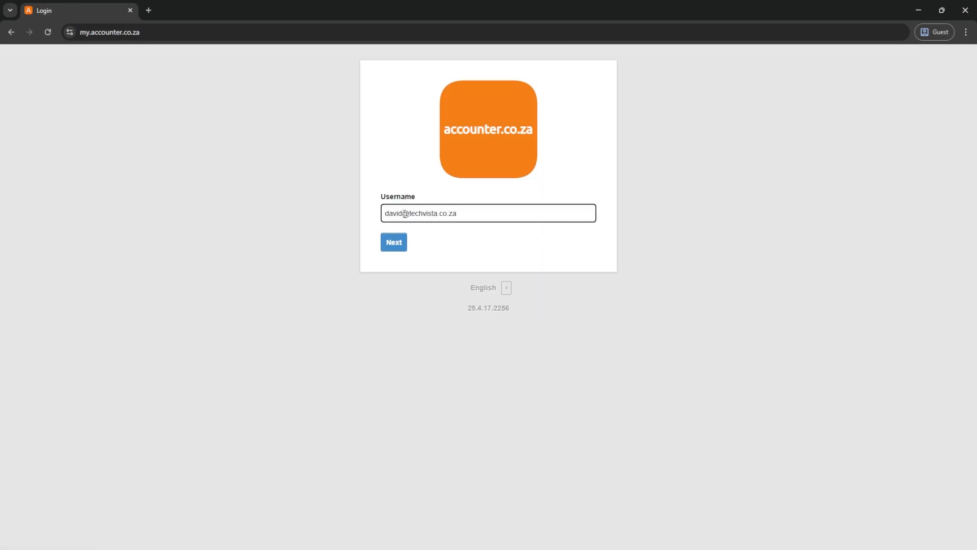
- Change the username to the full-access user's and sign in with their password
double_click(404, 213)
key("BackSpace")
type("john")
key("Return")
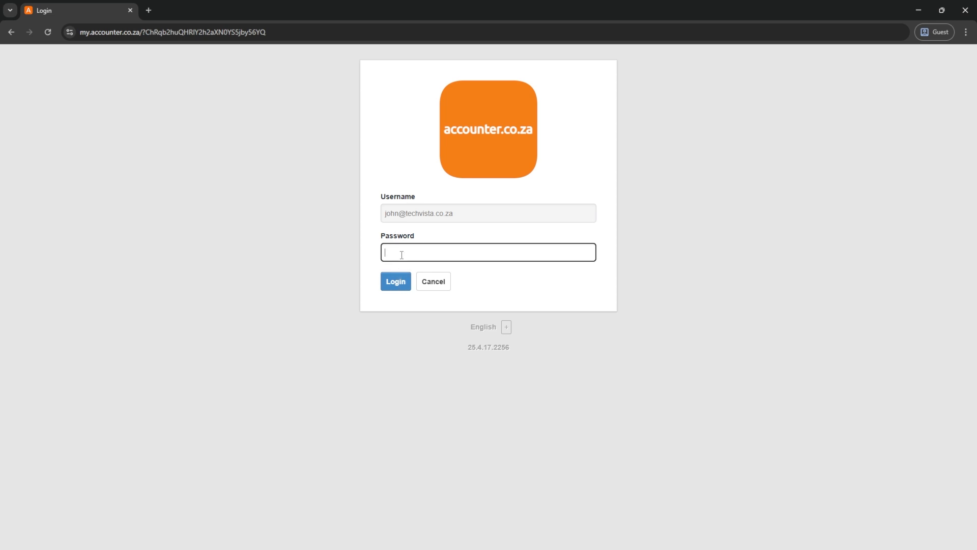
type("•••")
key("Return")
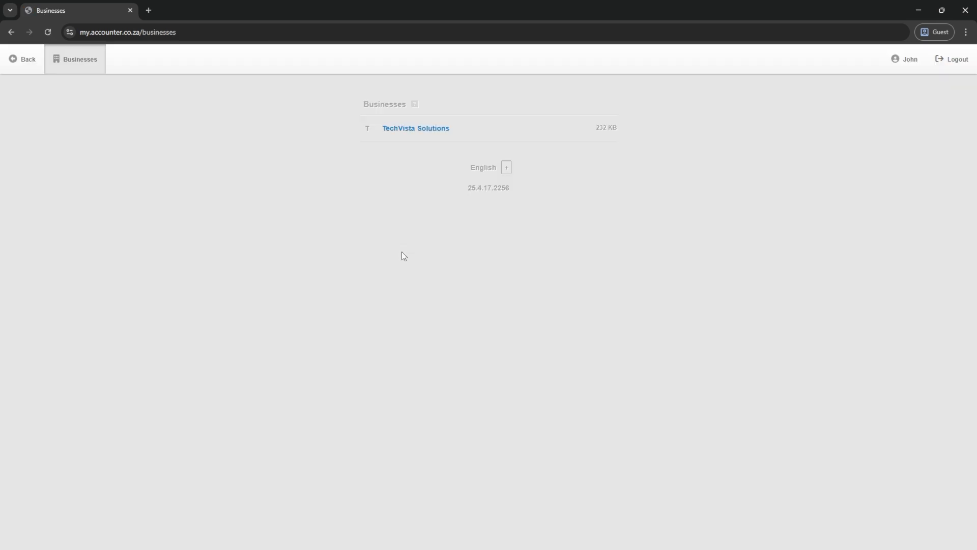
- Open the third user's permissions in TechVista Solutions and confirm no sections are ticked
left_click(415, 131)
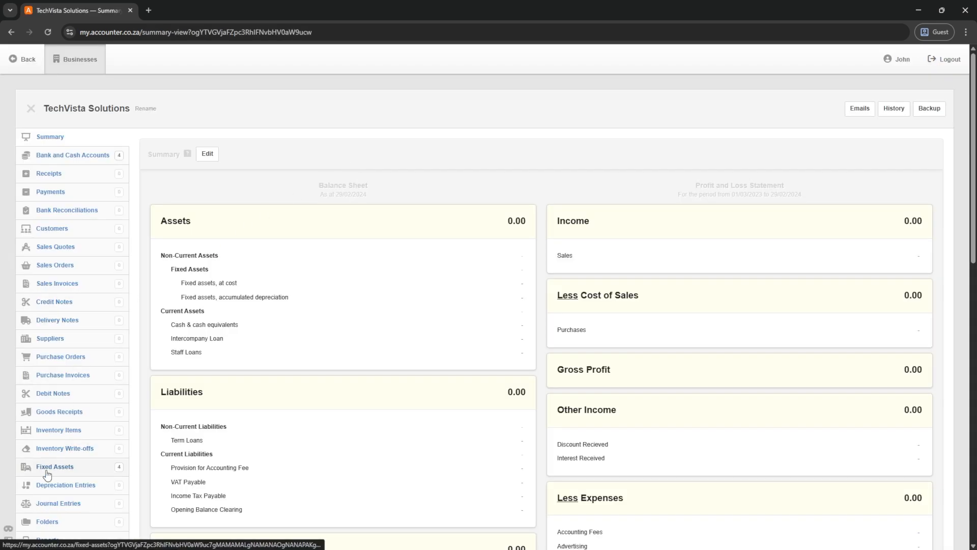
scroll(45, 416, "down", 3)
left_click(48, 406)
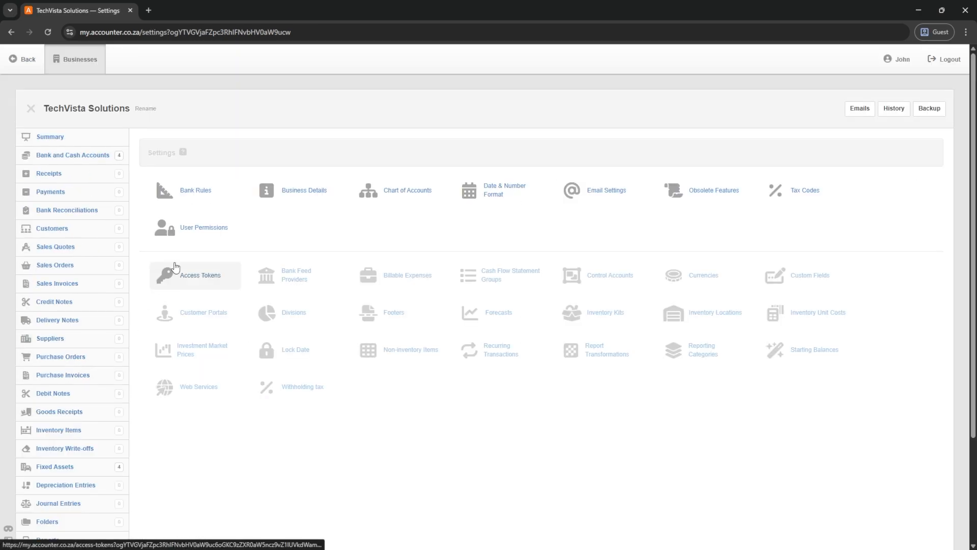
left_click(187, 235)
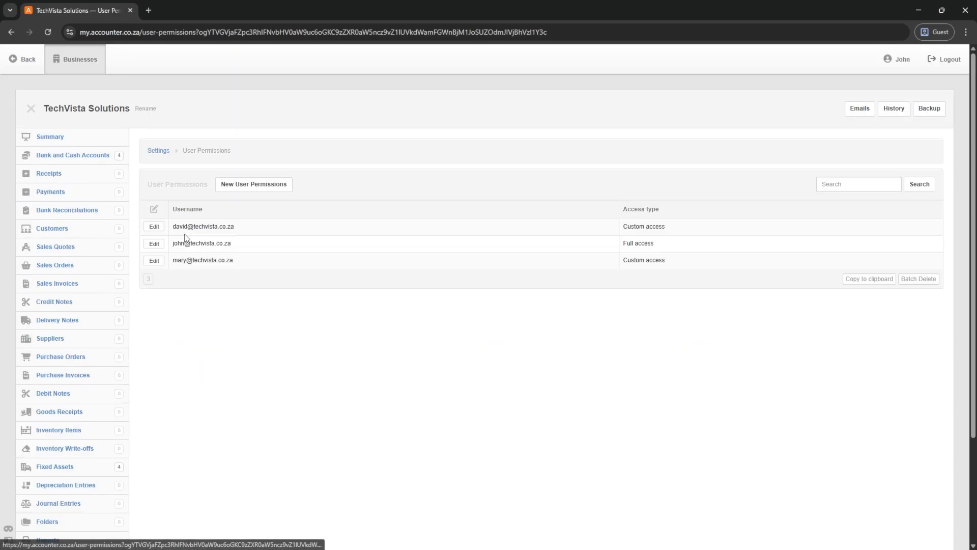
left_click(154, 261)
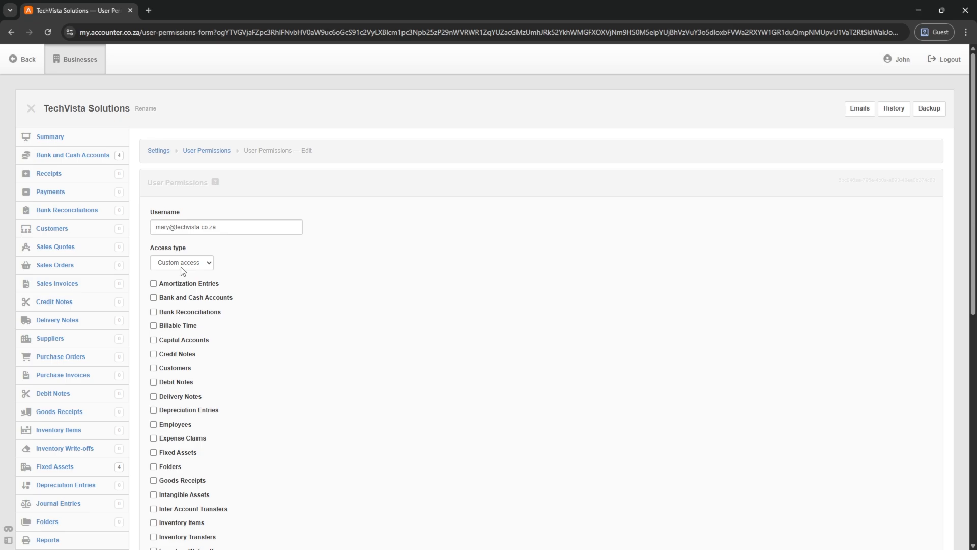
scroll(168, 330, "down", 9)
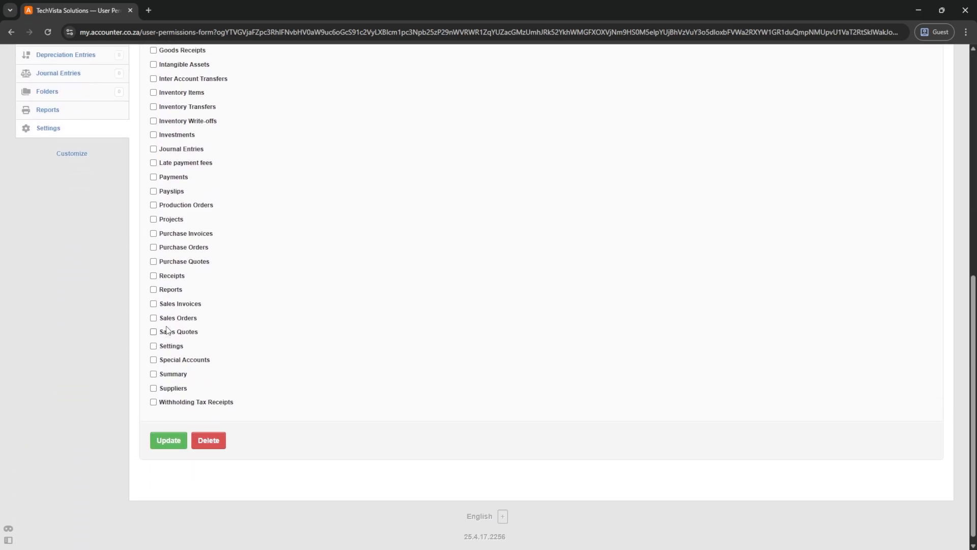
scroll(168, 330, "up", 9)
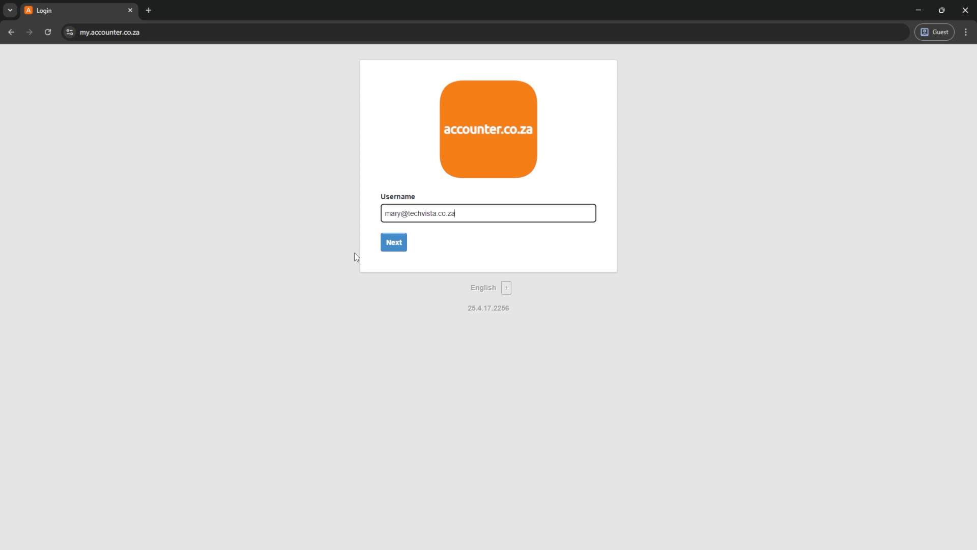
- Sign in as the third user, see TechVista Solutions' no-permissions message, then log out
left_click(392, 244)
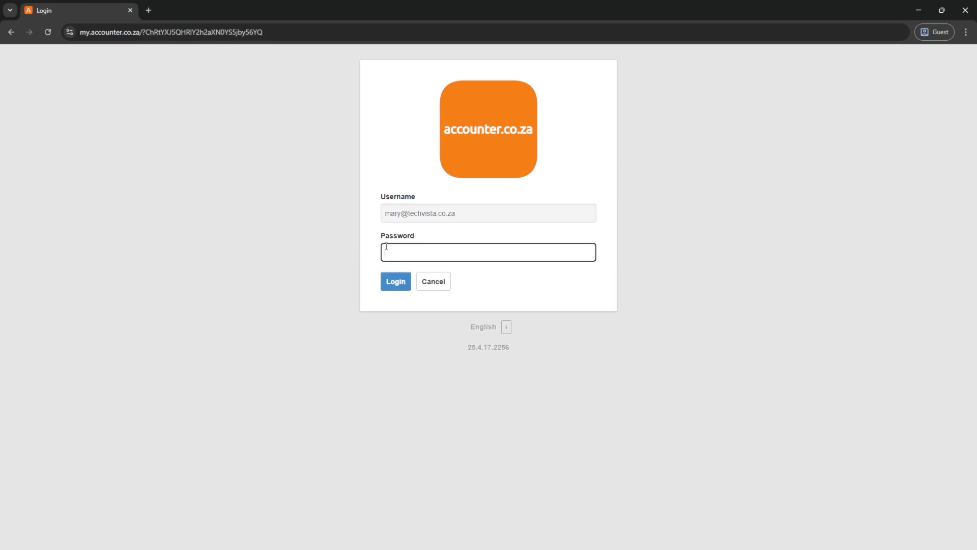
key("Return")
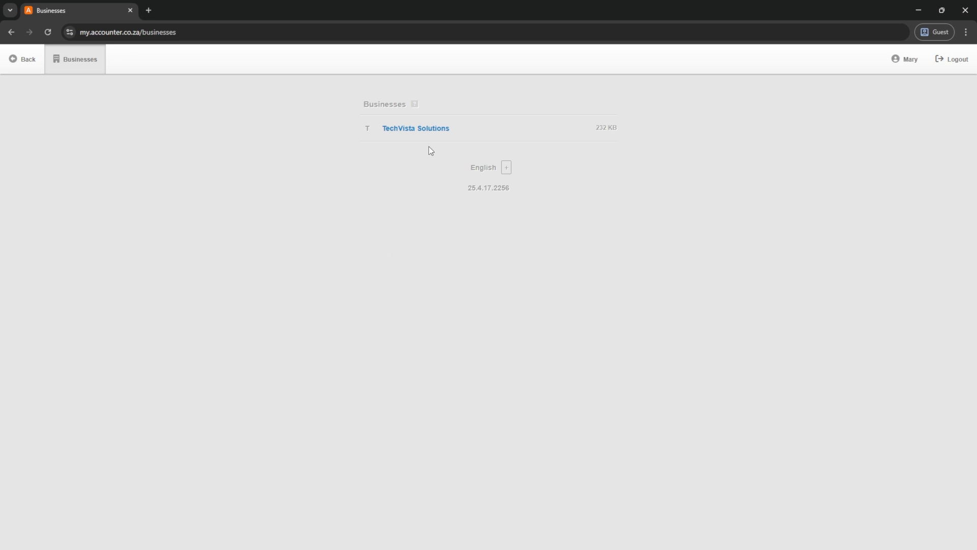
left_click(406, 129)
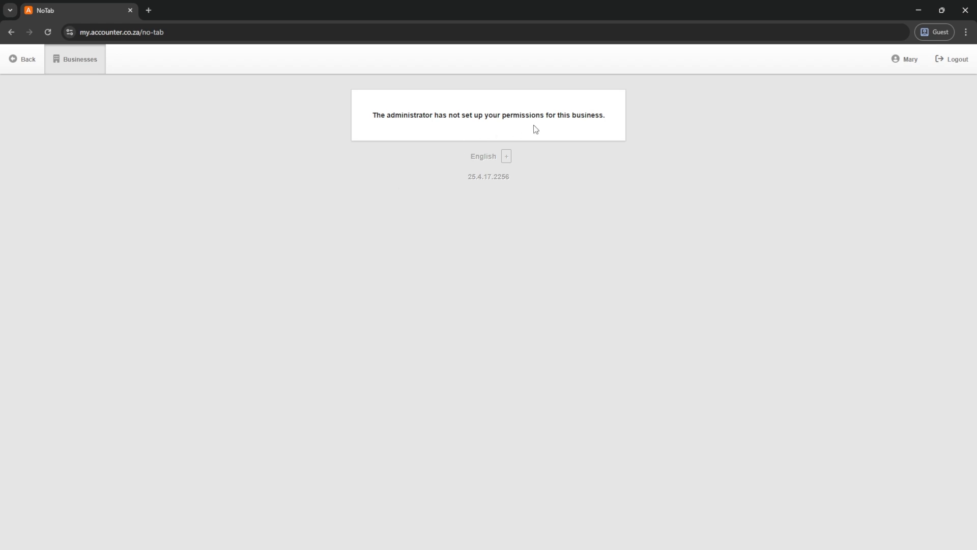
left_click(953, 66)
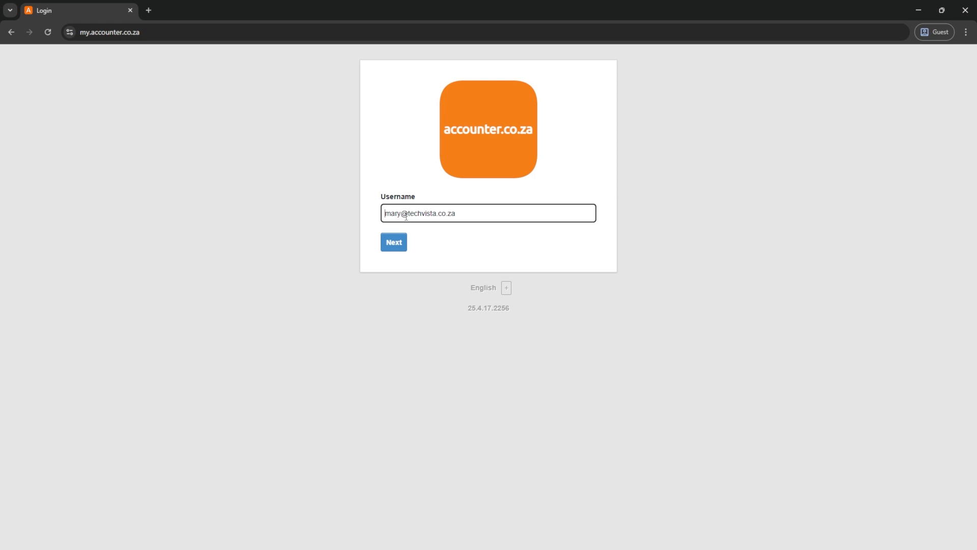
- Sign back in as the full-access user and open TechVista Solutions' User Permissions
left_click_drag(402, 214, 348, 214)
type("john")
key("Return")
type("***")
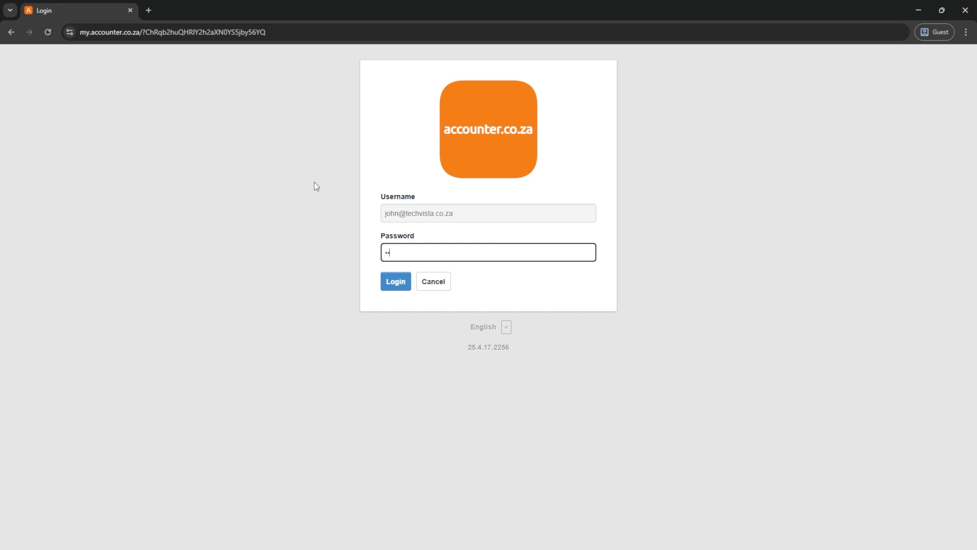
key("Return")
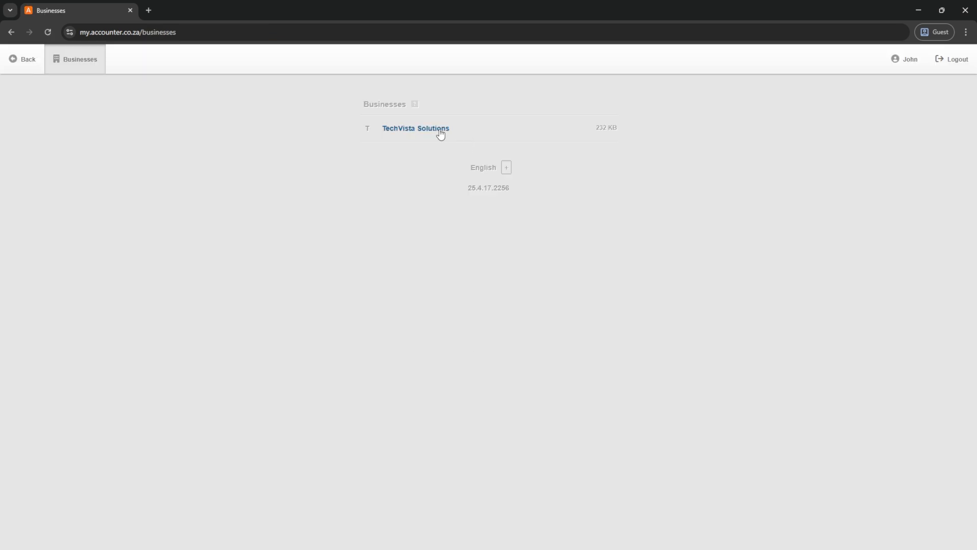
left_click(439, 129)
scroll(39, 345, "down", 4)
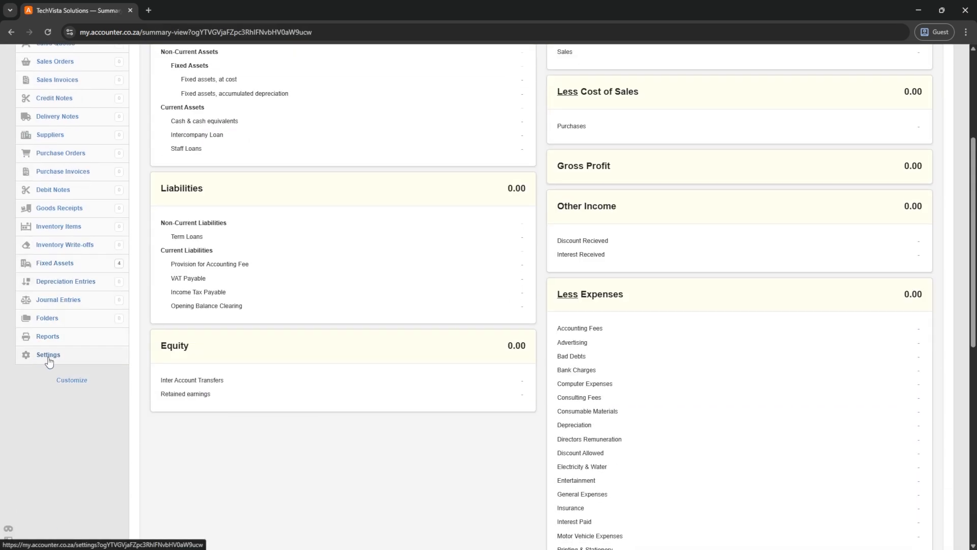
left_click(47, 354)
left_click(202, 230)
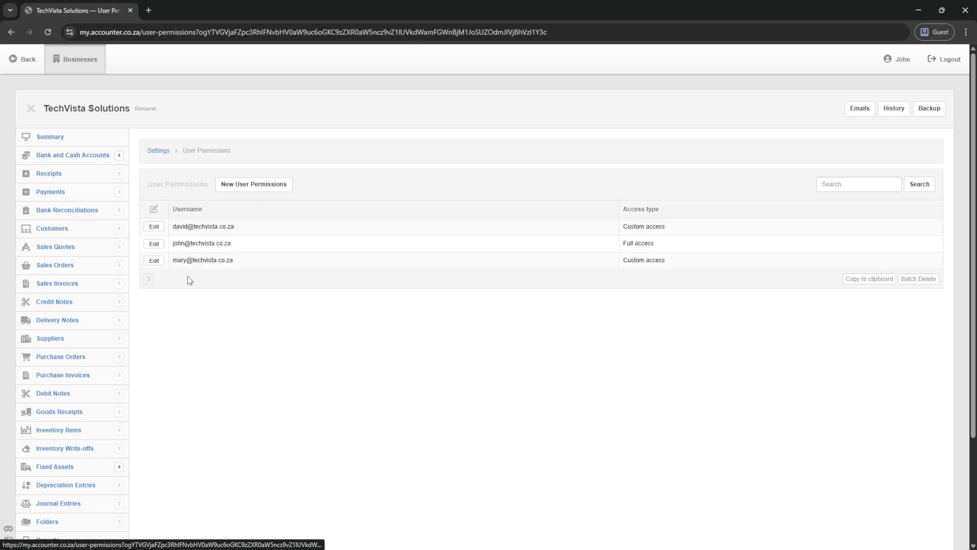
- Give the third user access to Customers, Receipts, Sales Invoices and Sales Quotes
left_click(151, 263)
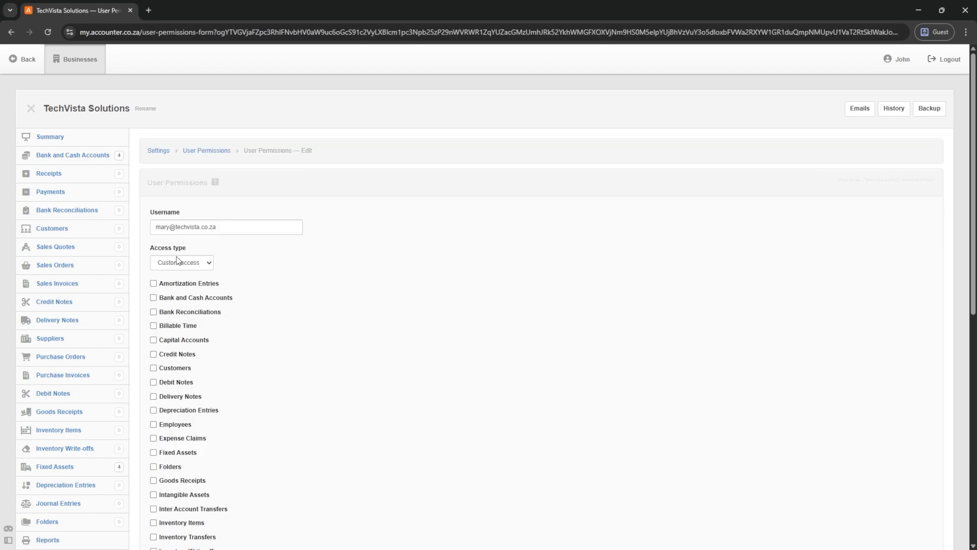
scroll(190, 257, "down", 3)
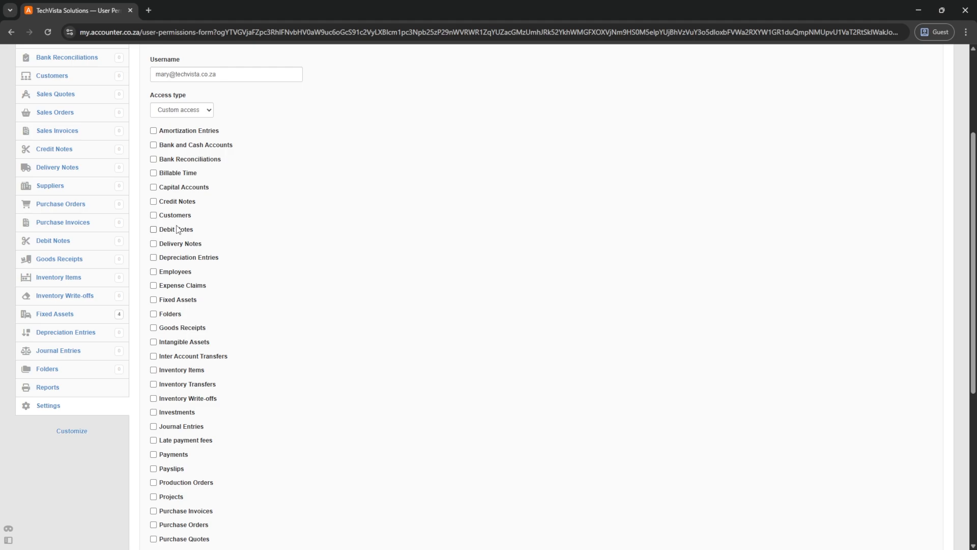
left_click(153, 216)
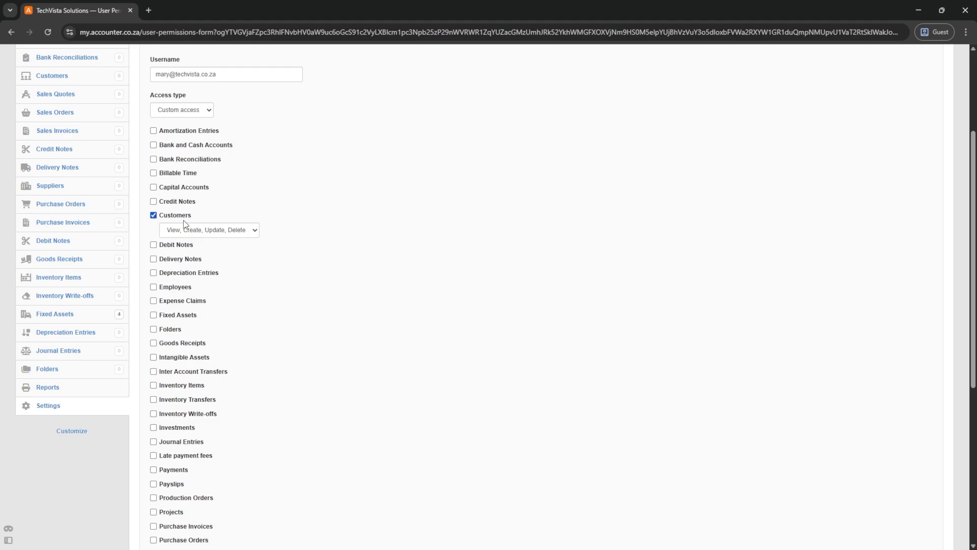
scroll(178, 239, "down", 1)
scroll(178, 239, "down", 2)
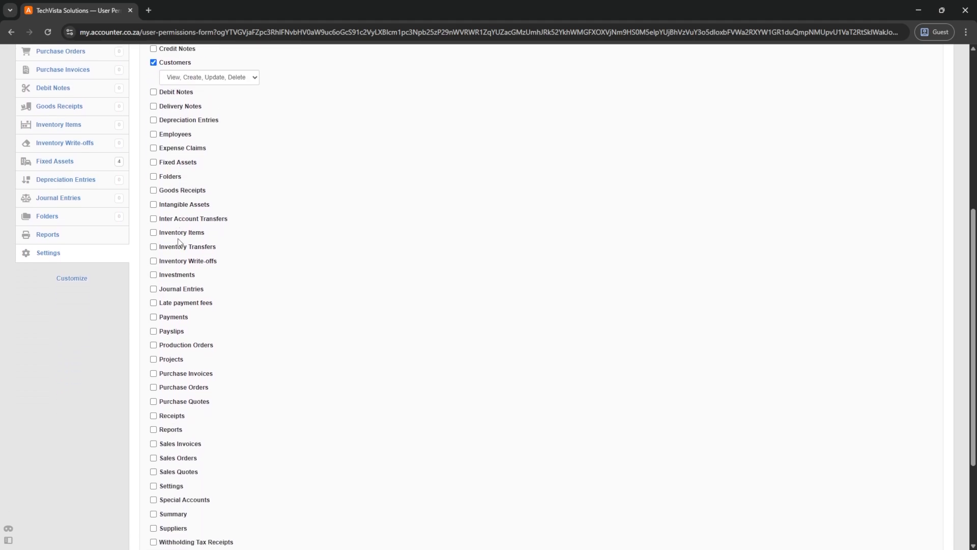
scroll(179, 243, "down", 1)
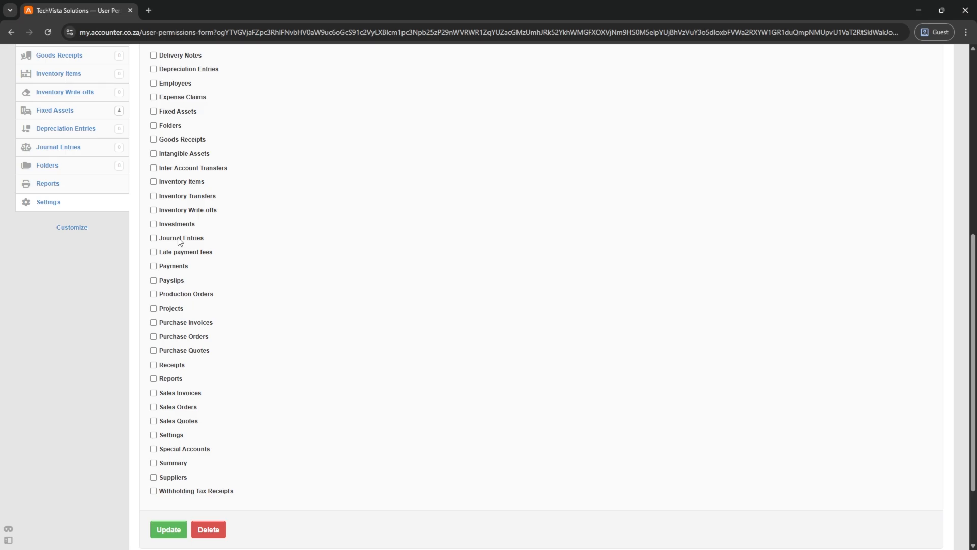
left_click(153, 366)
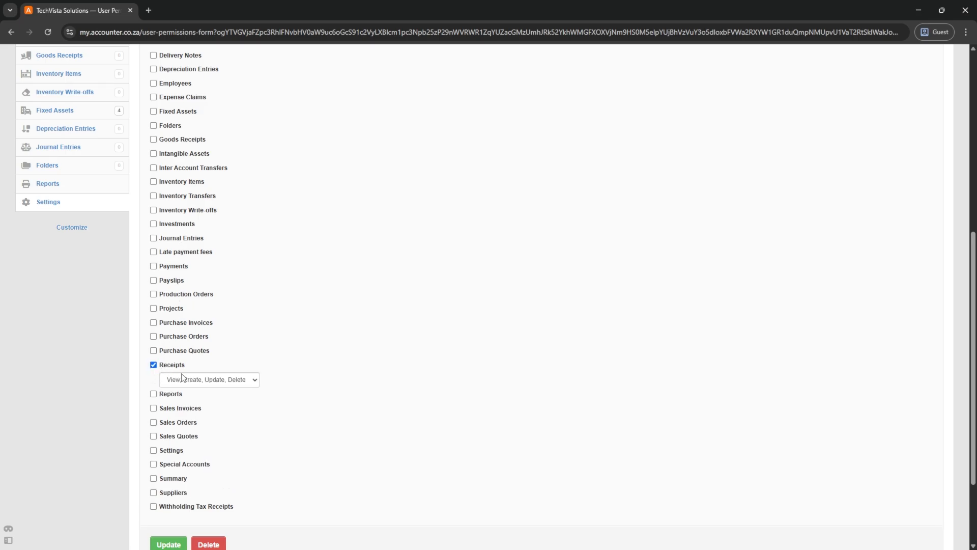
left_click(153, 408)
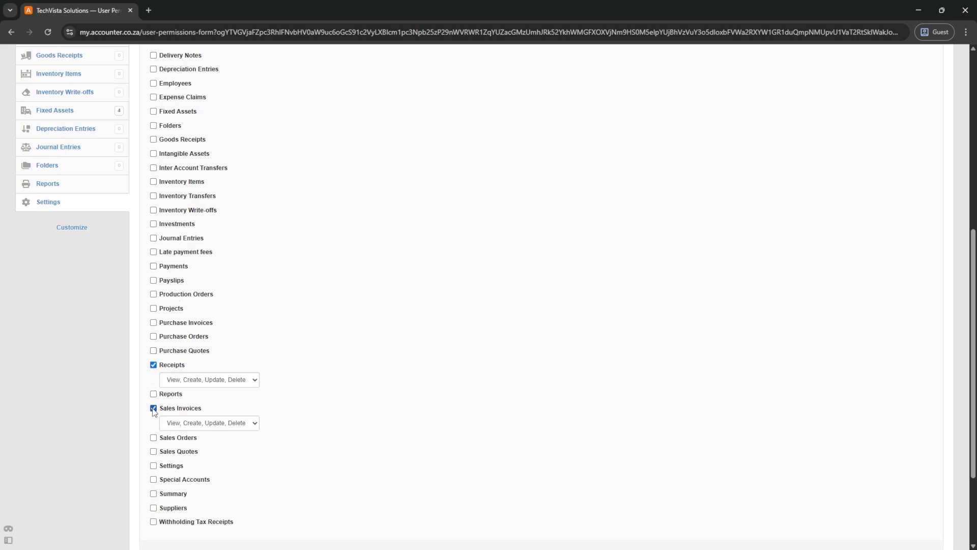
left_click(153, 452)
- Add Reports access and save the third user's permissions
scroll(153, 453, "down", 2)
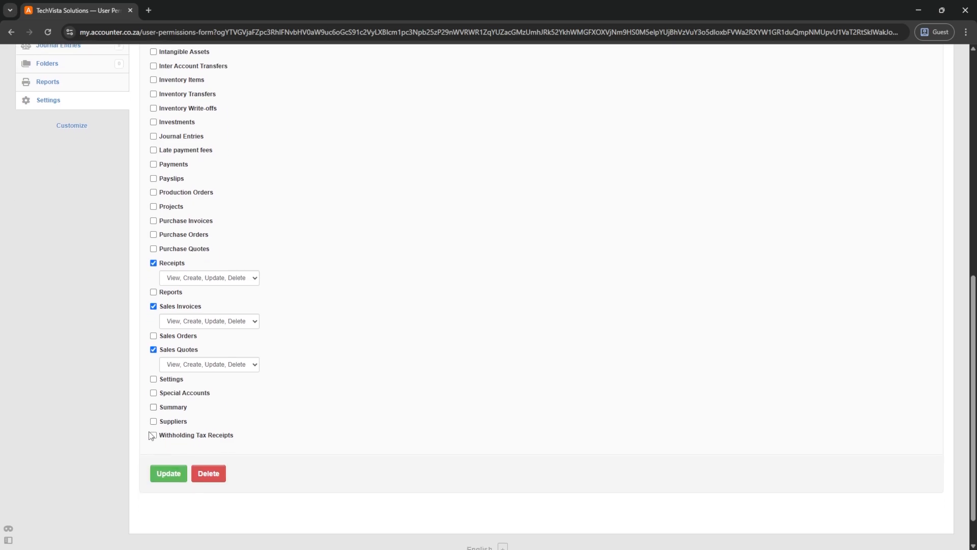
scroll(170, 363, "up", 2)
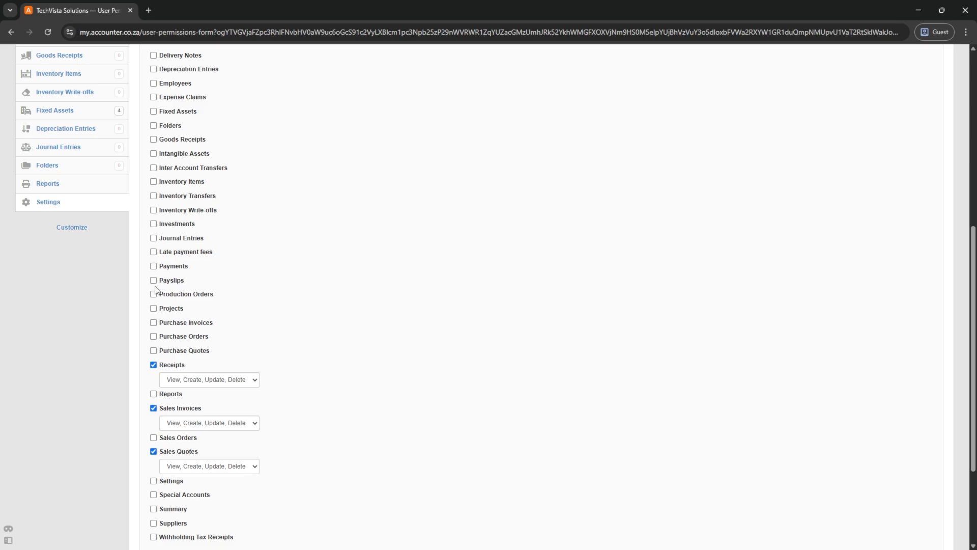
left_click(153, 394)
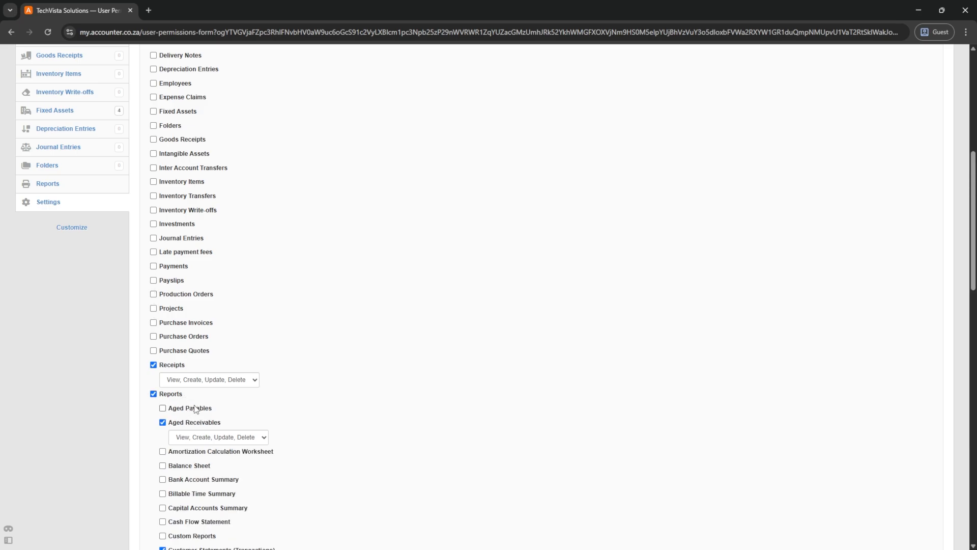
scroll(190, 407, "down", 3)
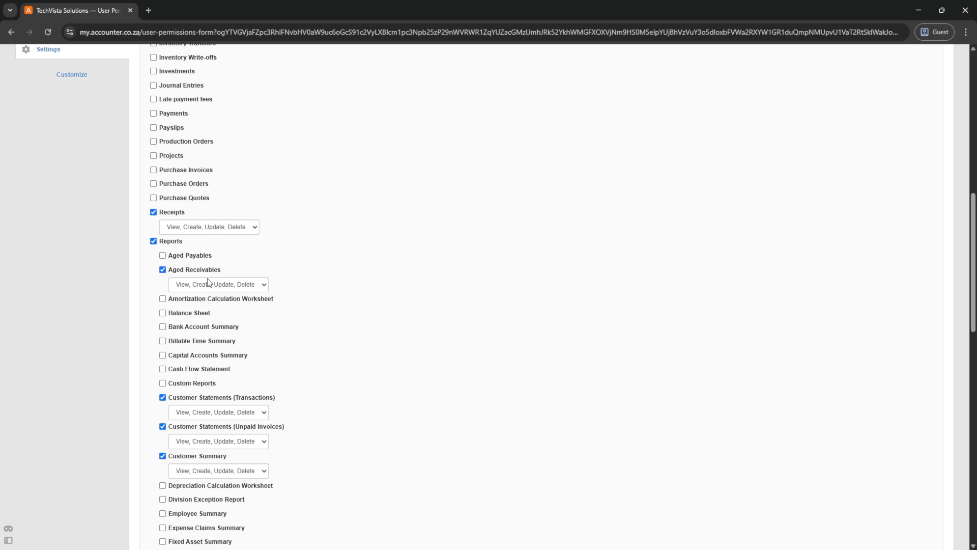
scroll(209, 282, "down", 2)
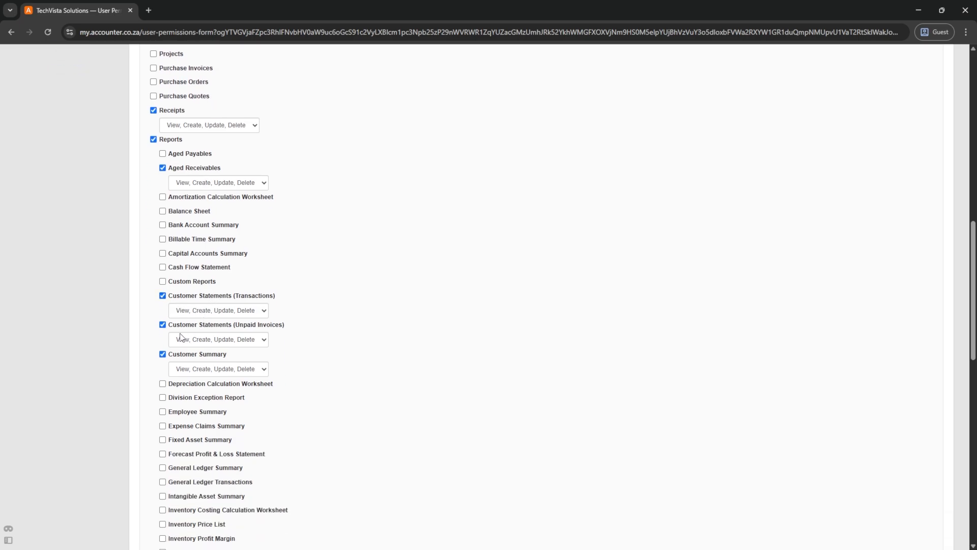
scroll(206, 356, "down", 7)
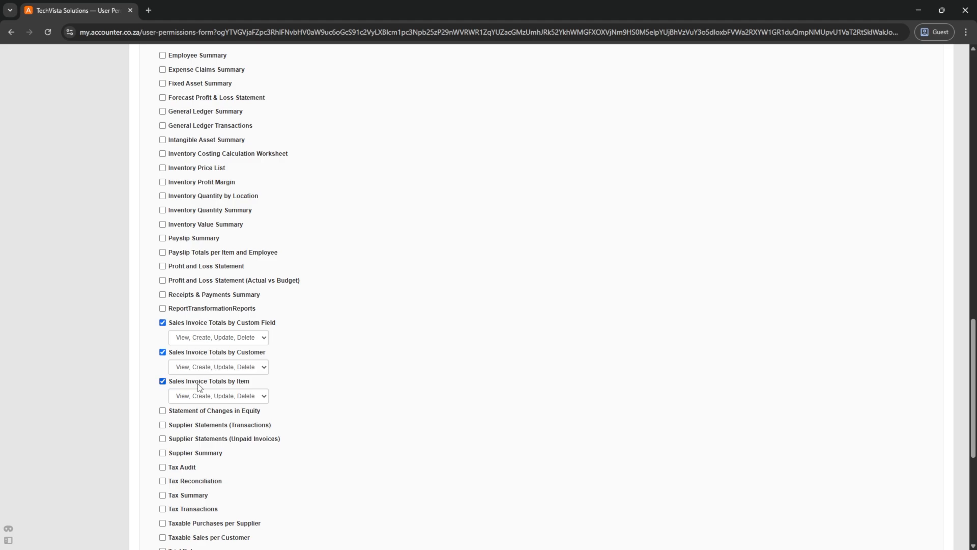
scroll(198, 387, "down", 4)
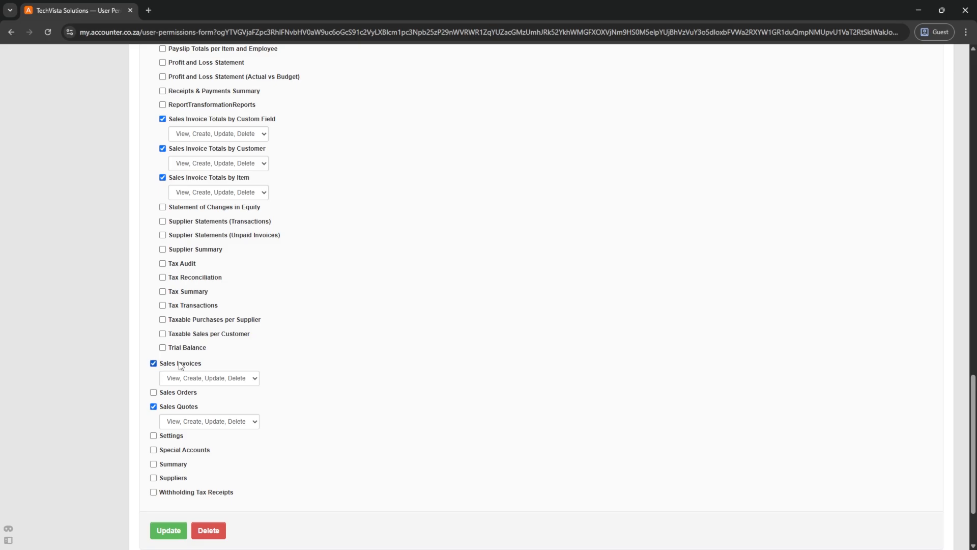
scroll(182, 423, "down", 2)
left_click(173, 433)
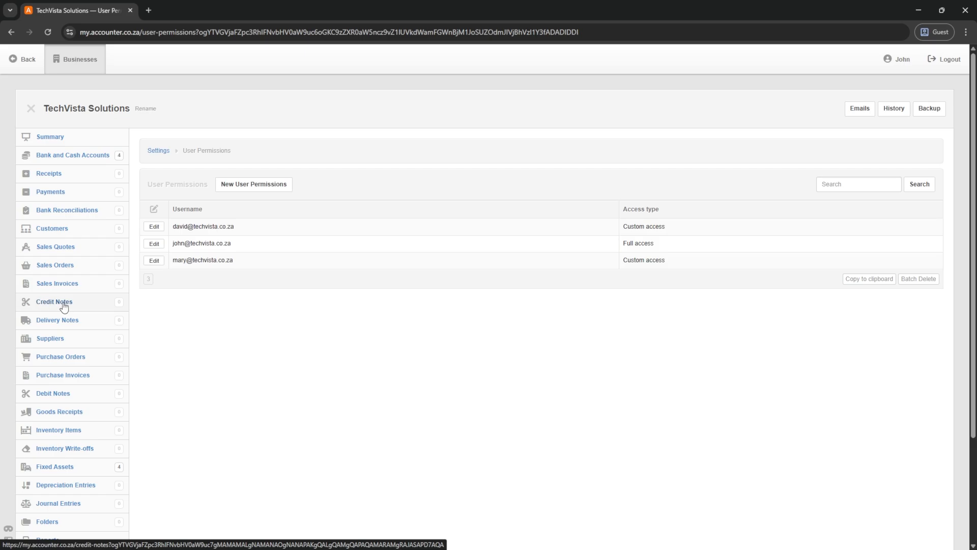
- Open the Reports page for TechVista Solutions from the sidebar
scroll(43, 328, "down", 2)
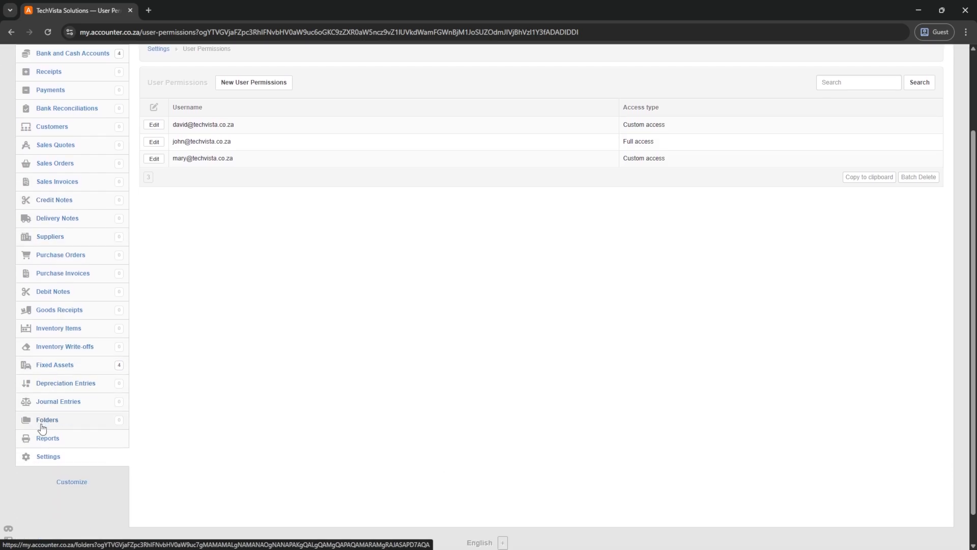
left_click(48, 439)
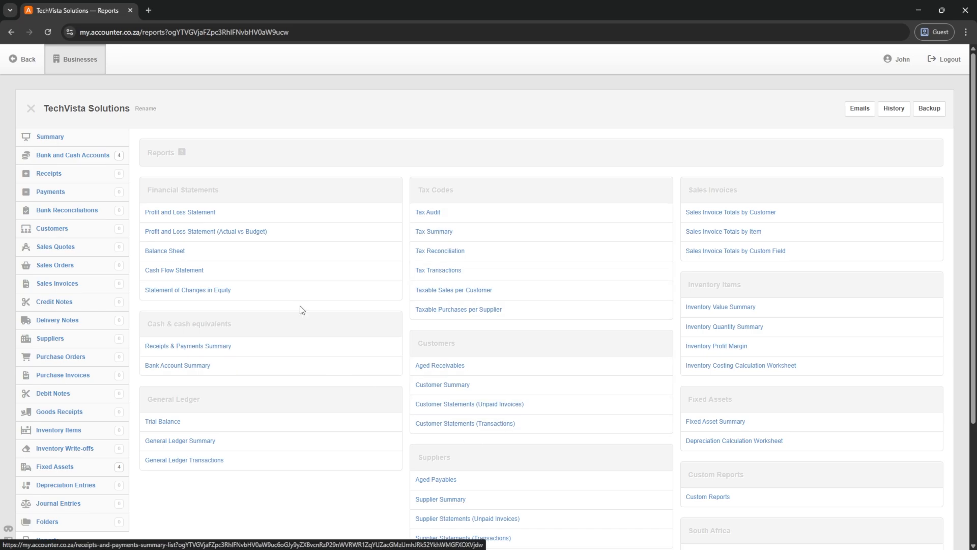
- Log out, sign in as the custom-access user, and open TechVista Solutions' Reports page
left_click(946, 59)
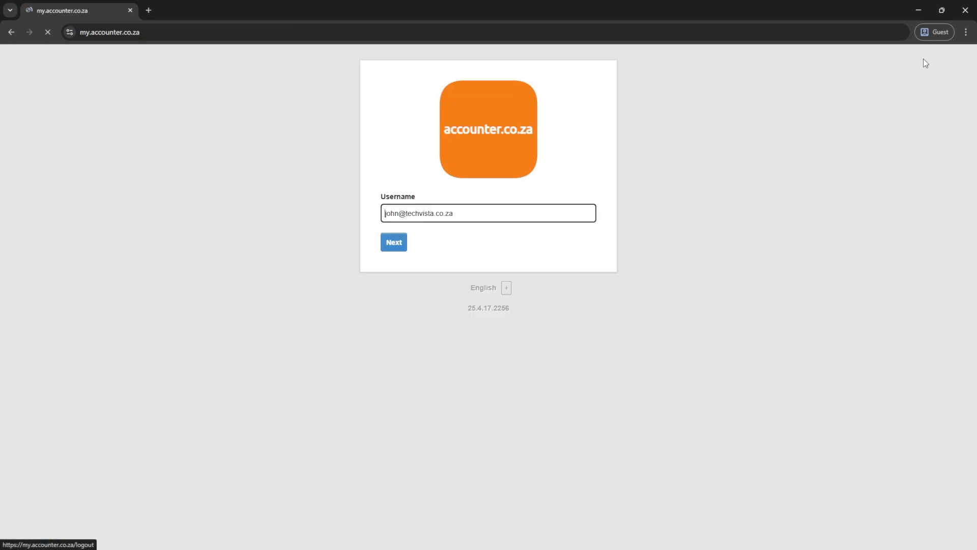
left_click_drag(397, 214, 384, 214)
type("mary")
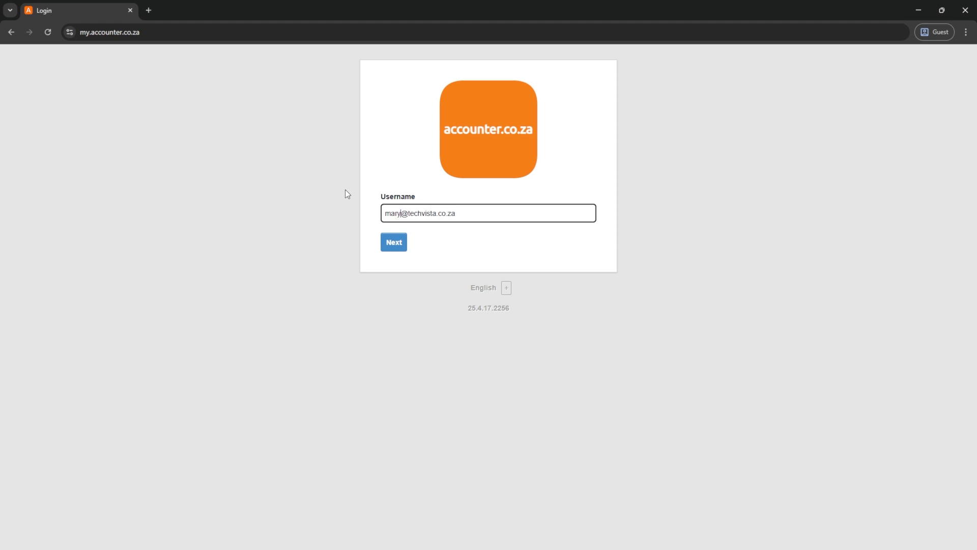
key("Return")
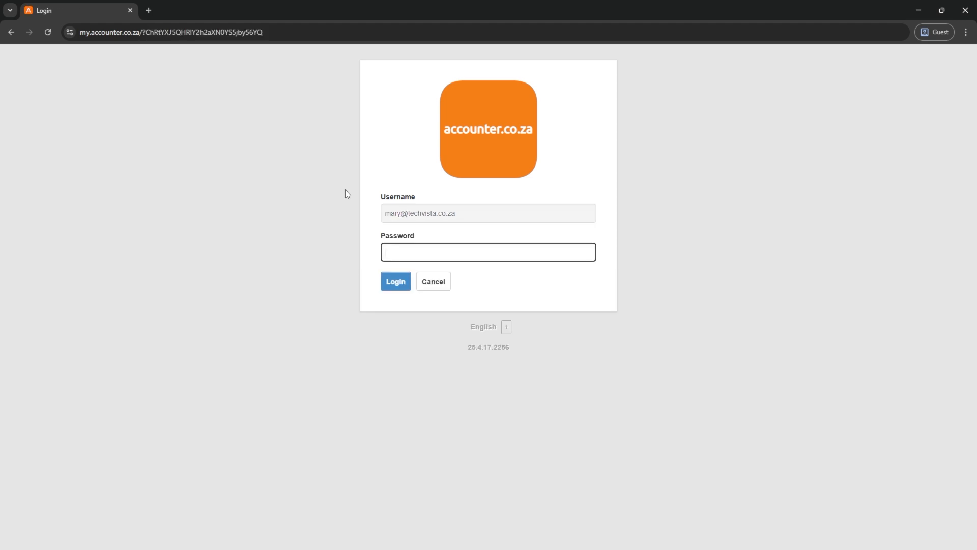
key("Return")
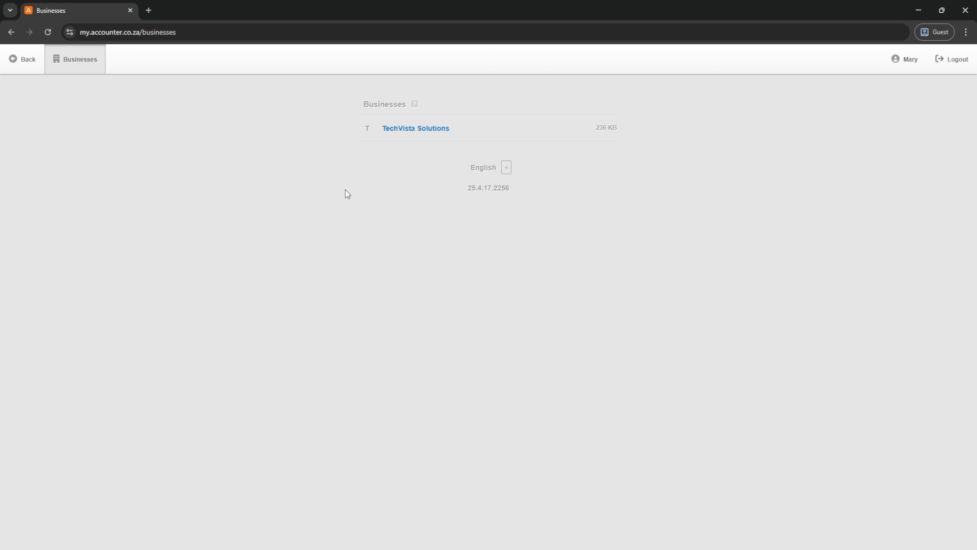
left_click(404, 130)
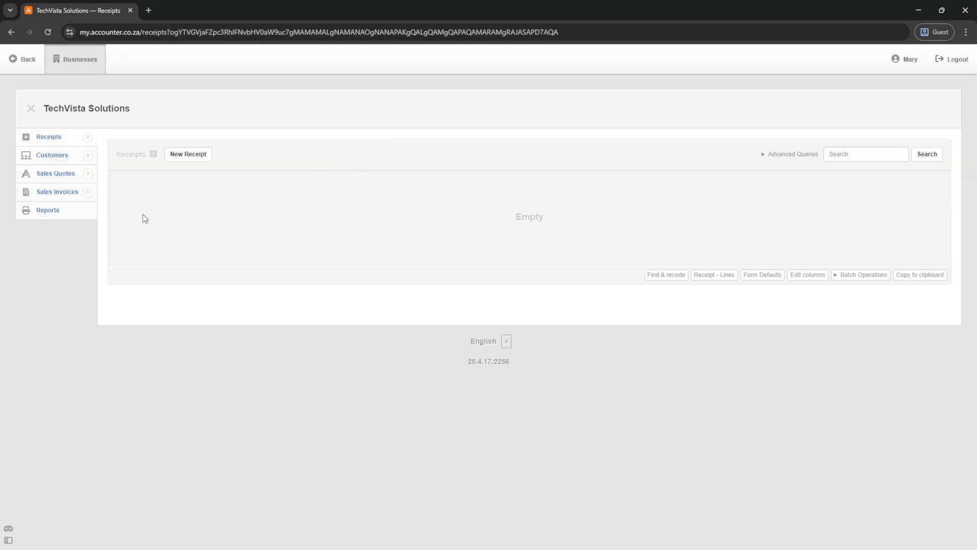
left_click(45, 215)
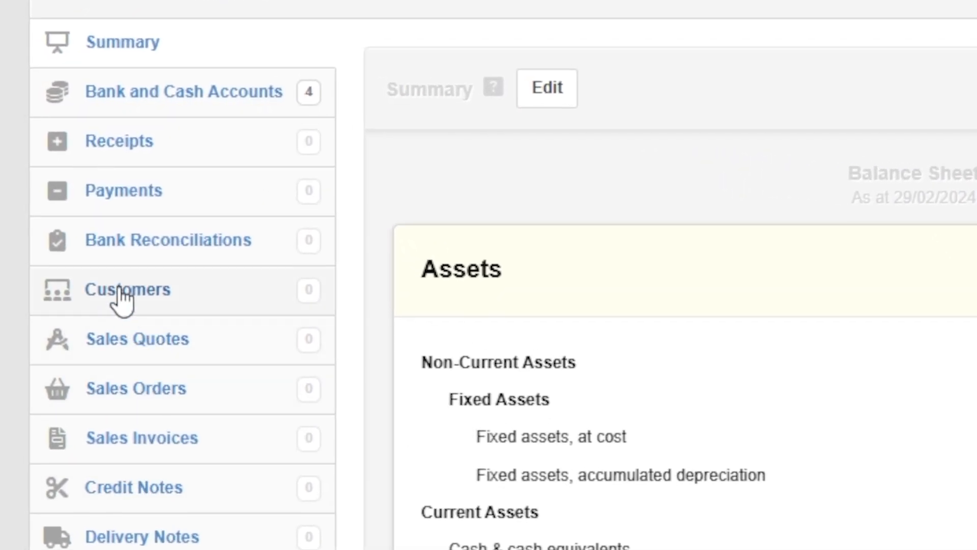
- Start new customer Innovate Corp with the pasted address as billing and delivery address, plus the contact's e-mail
left_click(120, 290)
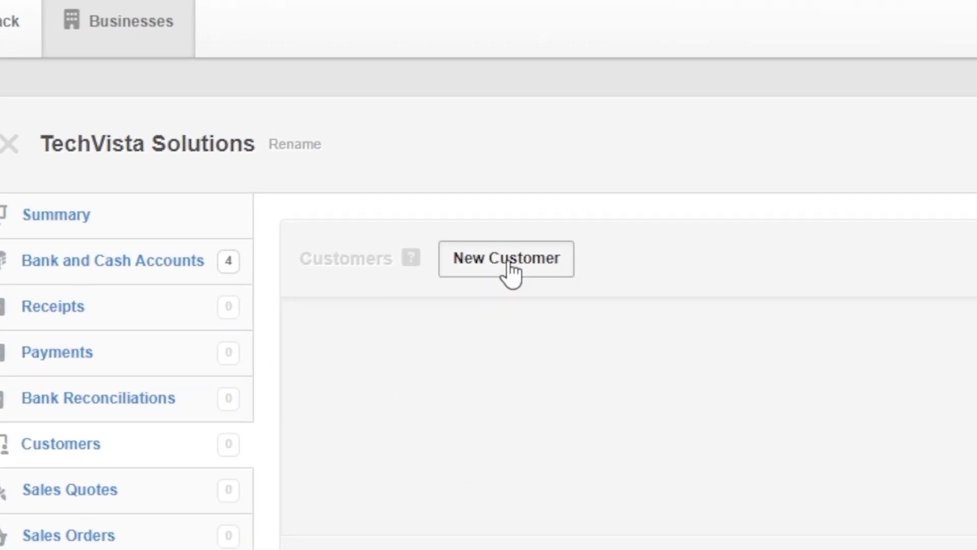
left_click(511, 273)
left_click(196, 227)
type("Innovate Corp")
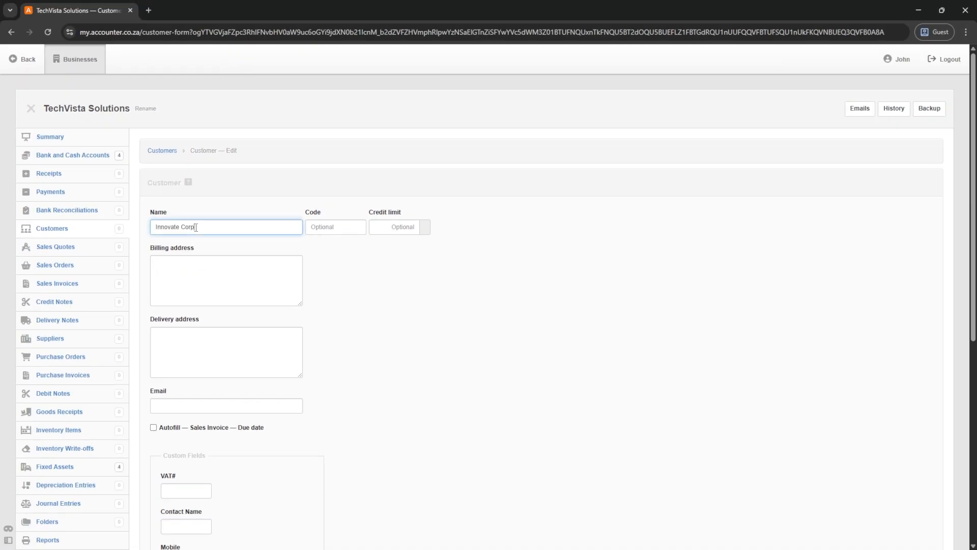
left_click(181, 284)
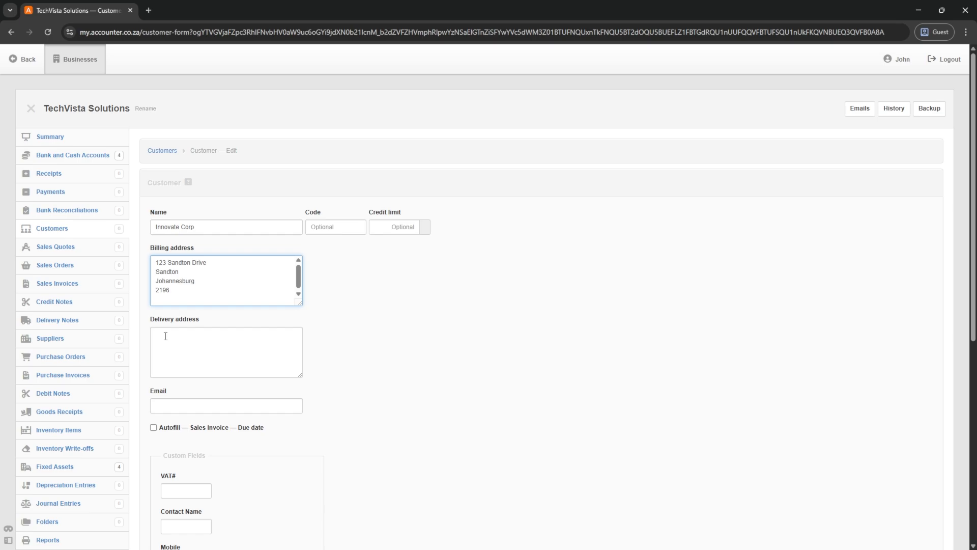
left_click(164, 336)
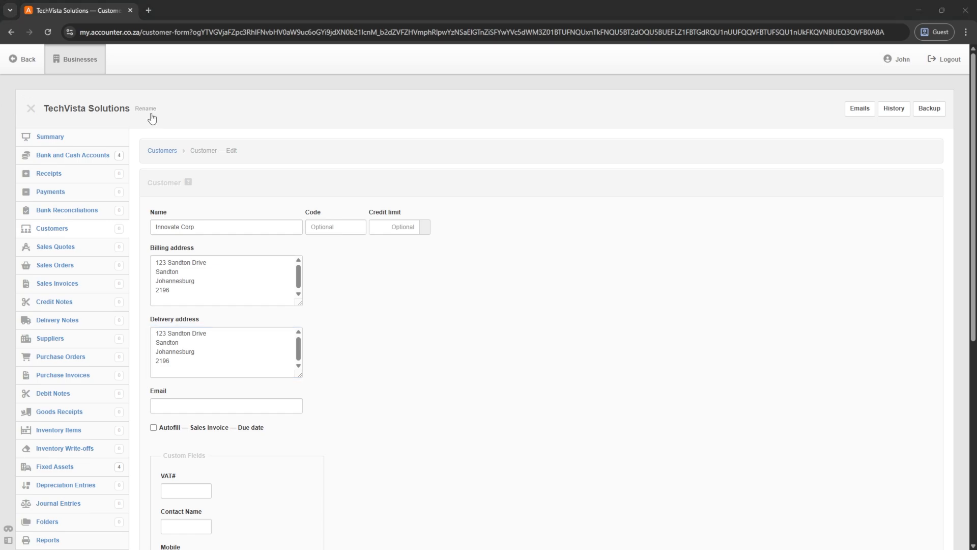
left_click(184, 402)
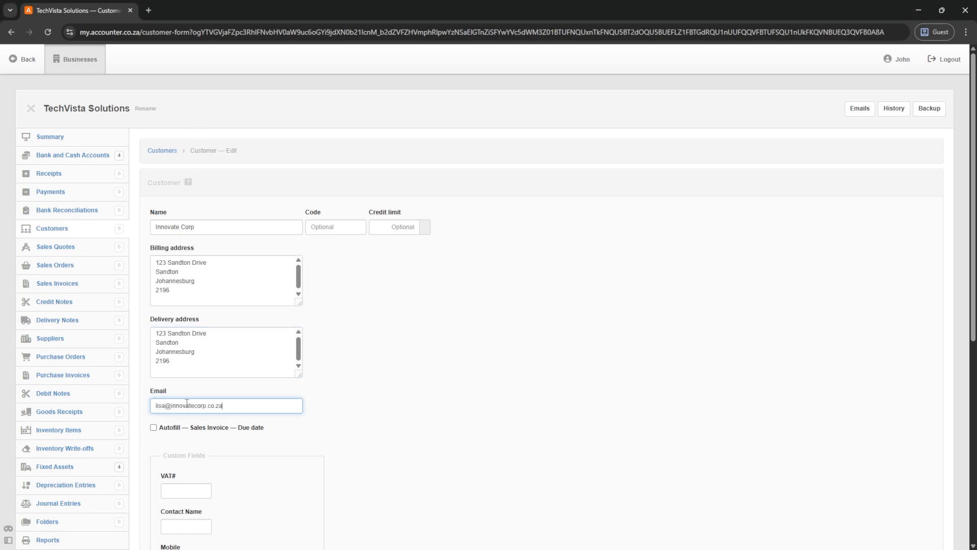
- Enter the customer's VAT number, contact person's name, mobile and telephone numbers
scroll(163, 438, "down", 4)
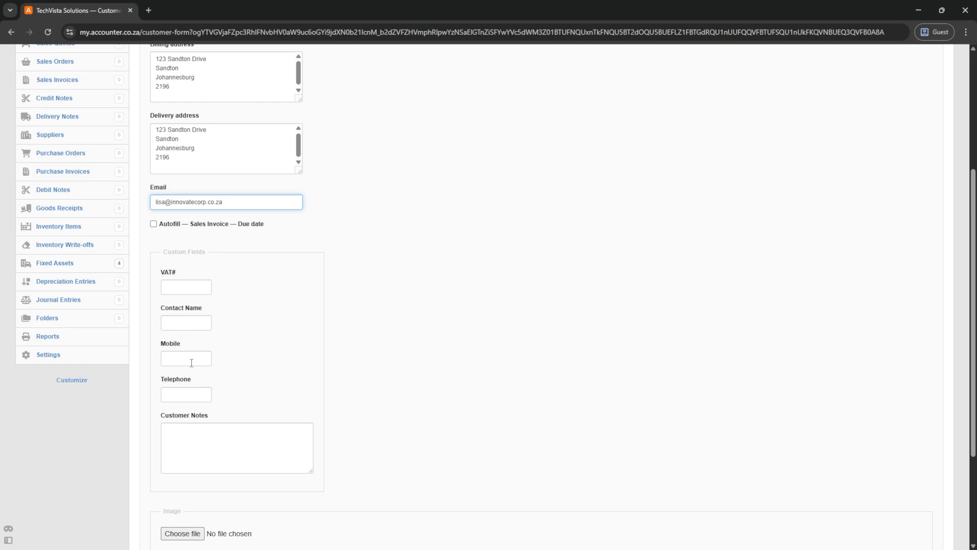
left_click(184, 287)
type("4234567890")
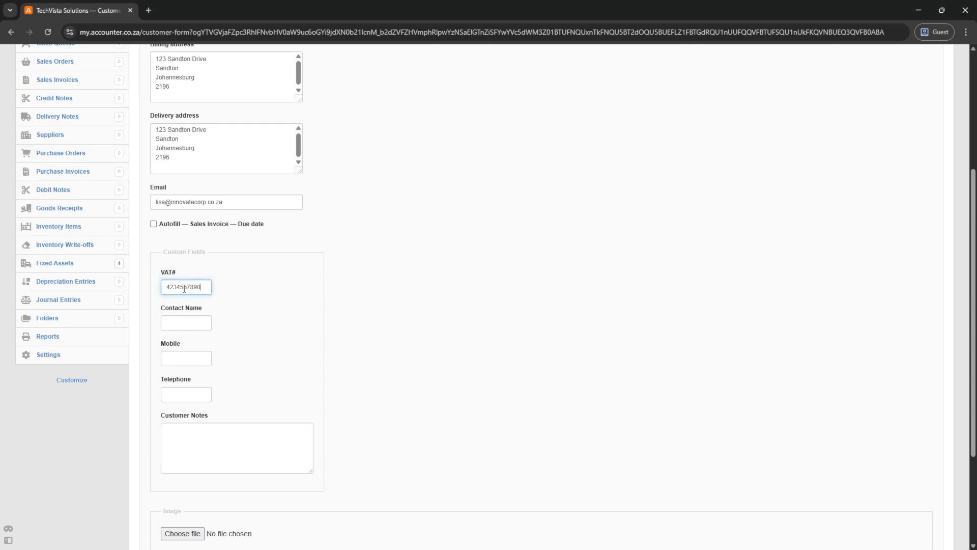
left_click(183, 322)
key("Tab")
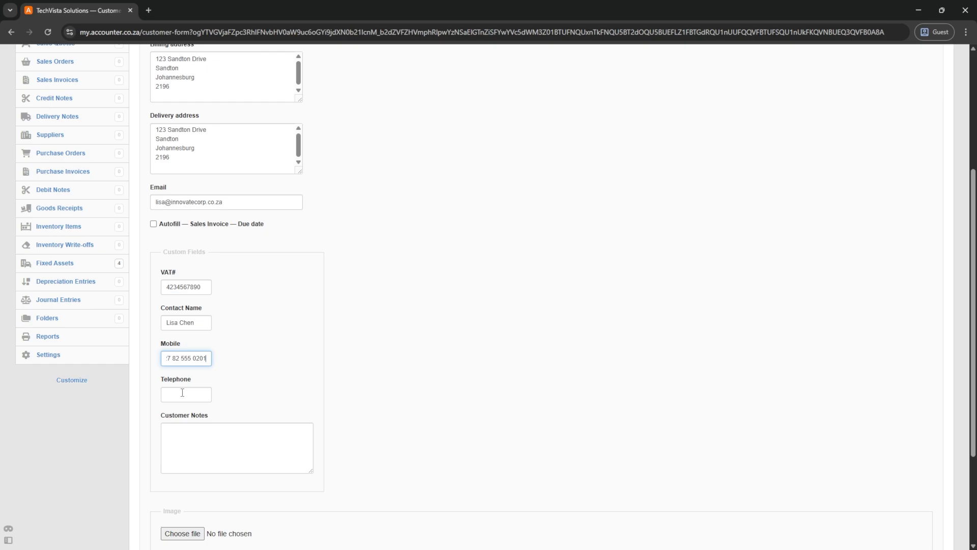
left_click(182, 392)
- Set a 100000 credit limit and create the Innovate Corp customer
scroll(381, 251, "up", 4)
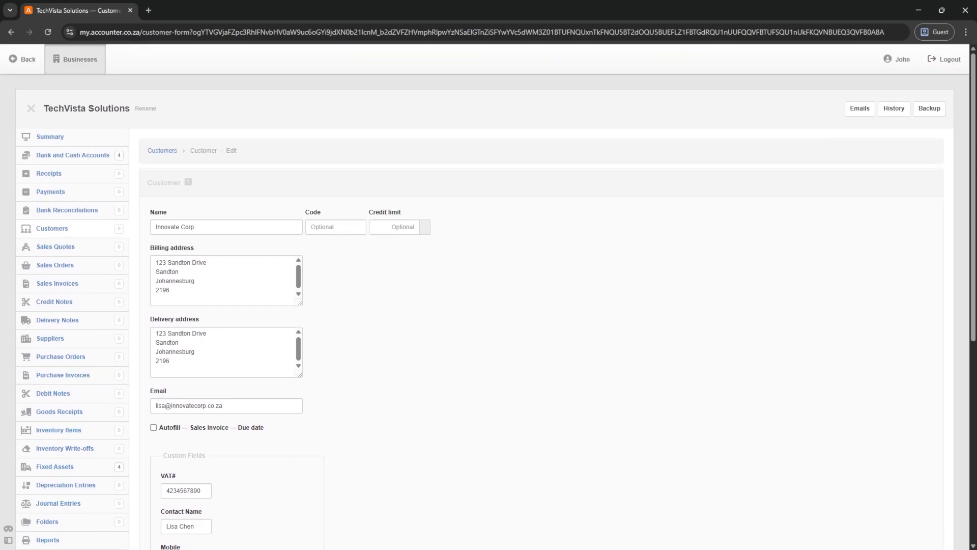
left_click(398, 225)
type("100000")
scroll(357, 282, "down", 7)
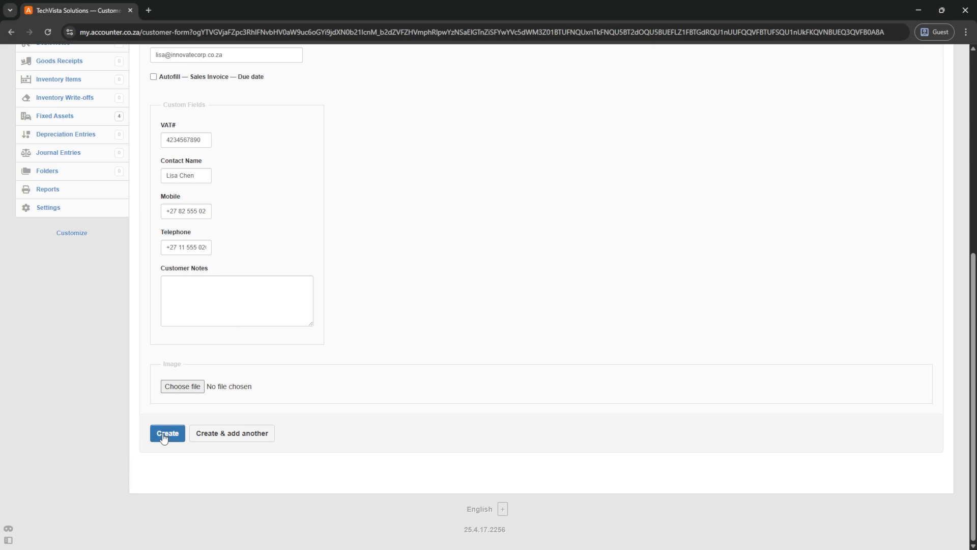
left_click(163, 433)
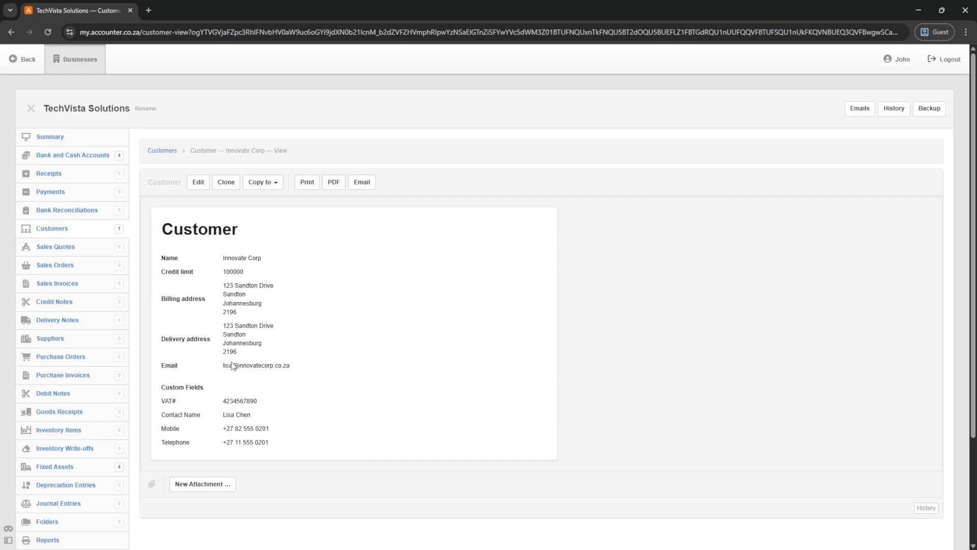
- Edit Innovate Corp to give it code 100, update it, and return to the Customers list
left_click(198, 183)
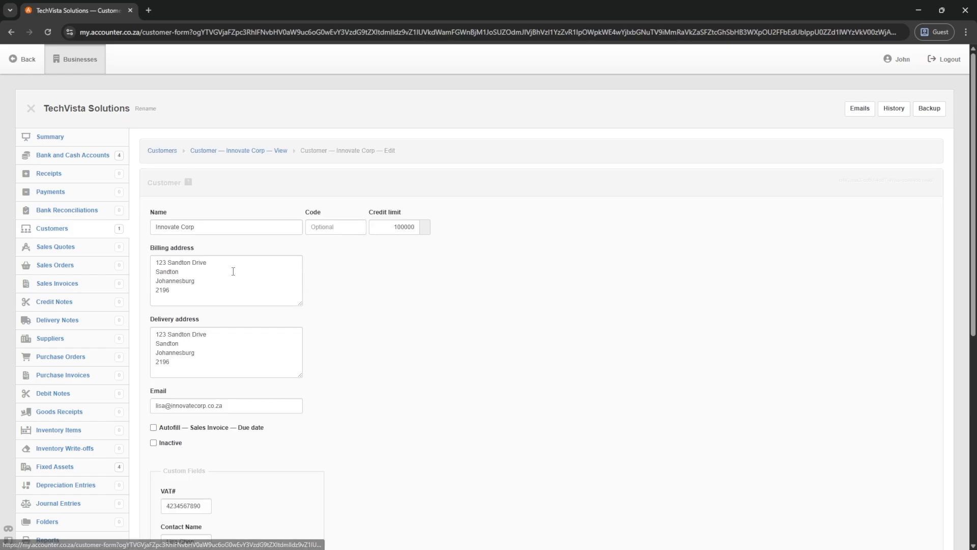
left_click(333, 228)
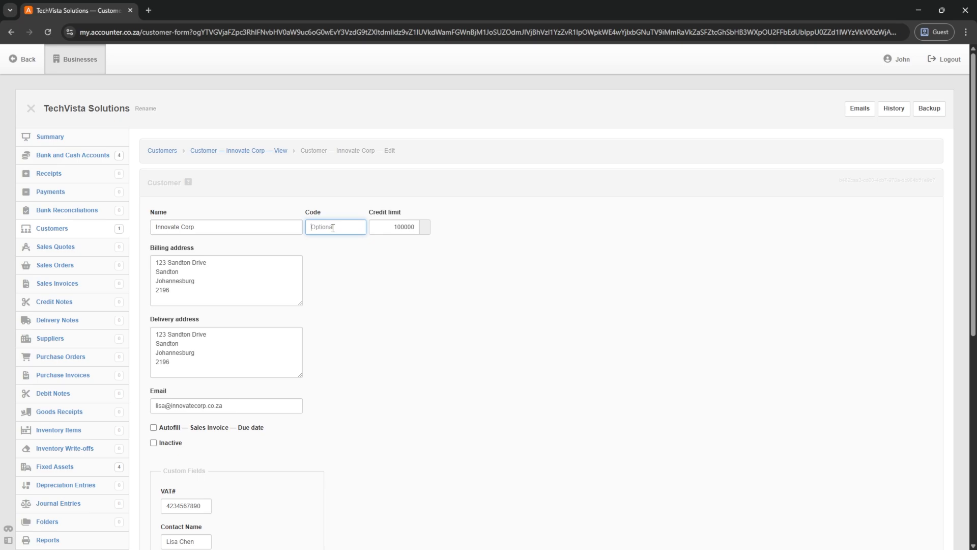
type("100")
scroll(332, 224, "down", 7)
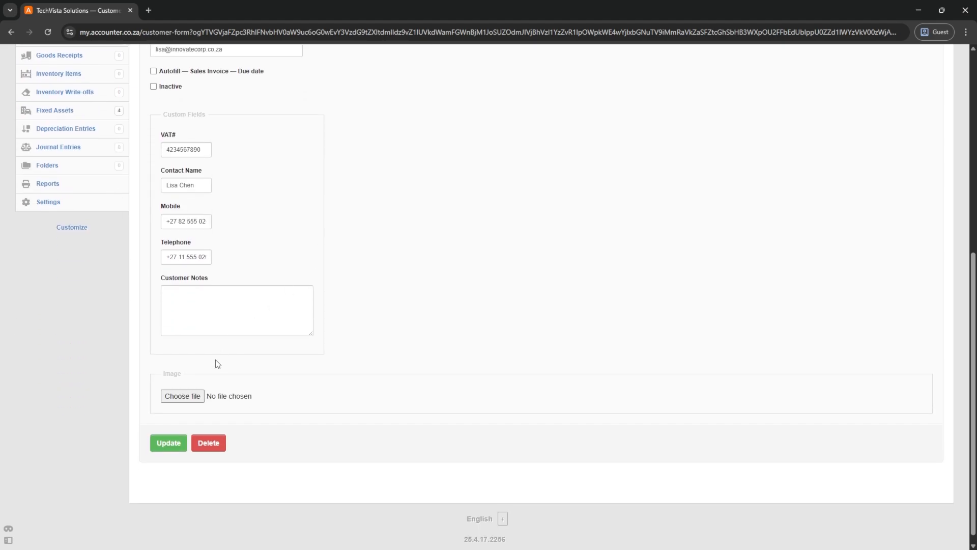
left_click(163, 447)
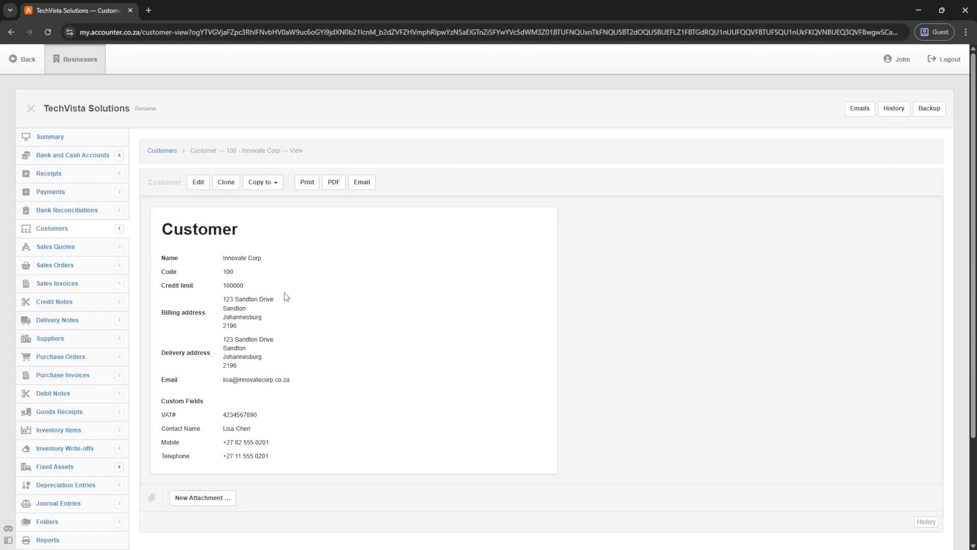
left_click(161, 151)
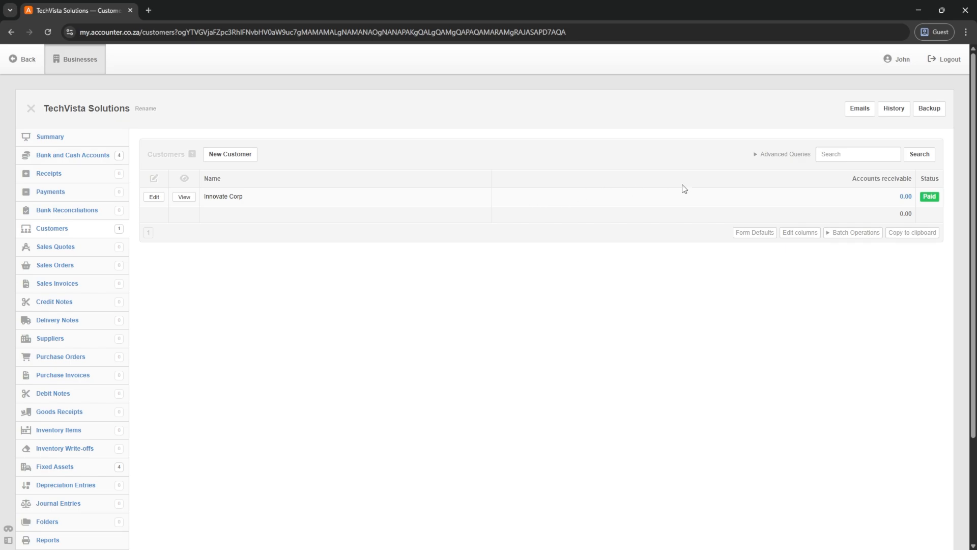
- Run Batch Update on Innovate Corp alone and copy its customer data to the clipboard
left_click(843, 238)
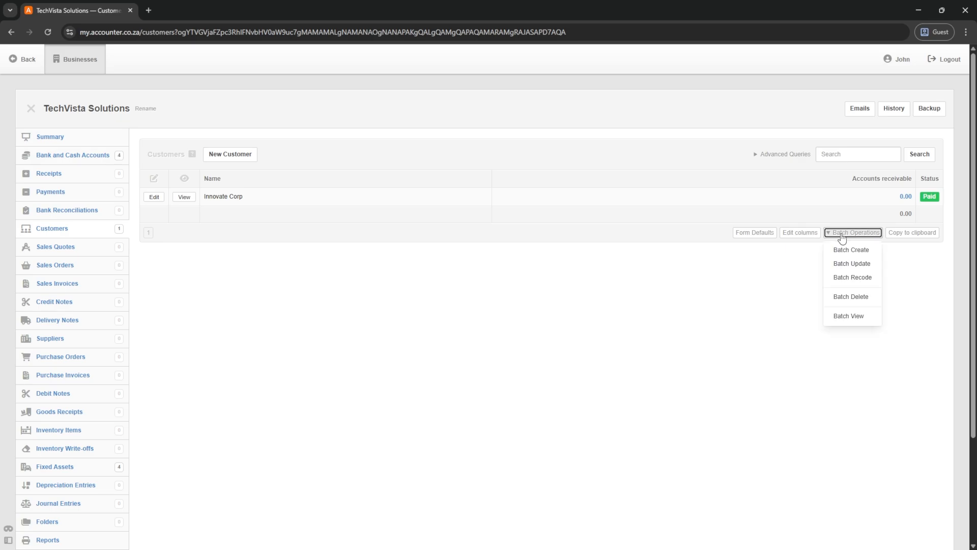
left_click(849, 267)
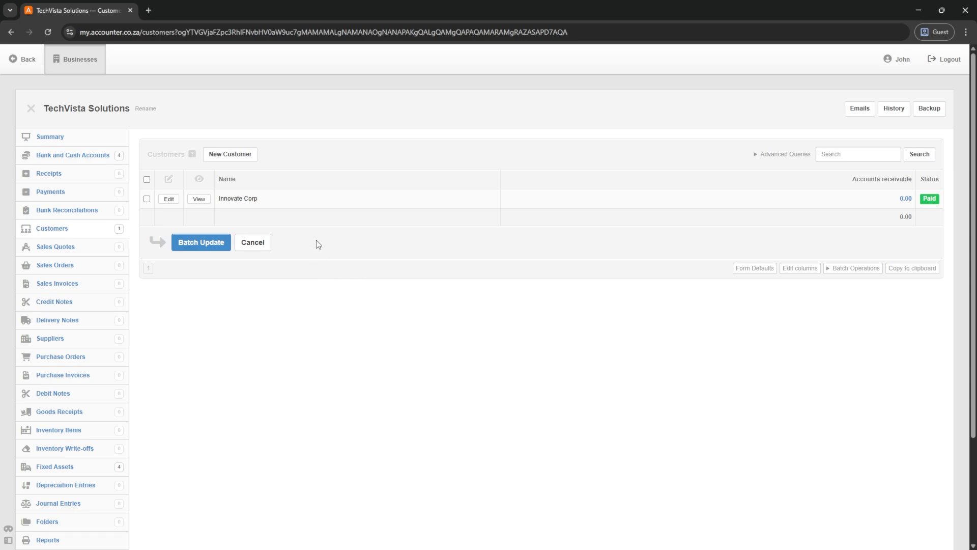
left_click(147, 199)
left_click(197, 244)
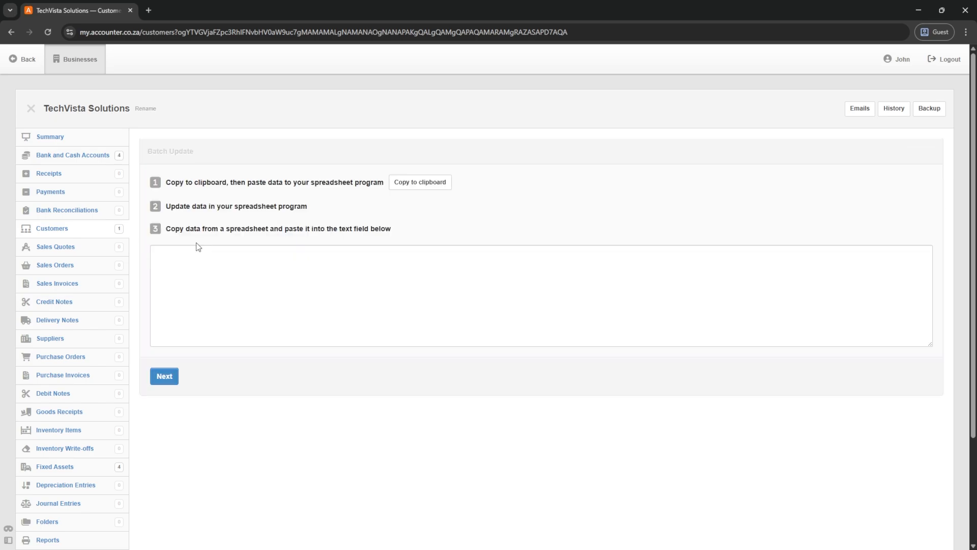
left_click(413, 187)
- Paste the copied Innovate Corp data into the Customers sheet at A12 and check its Code of 100
key("alt+Tab")
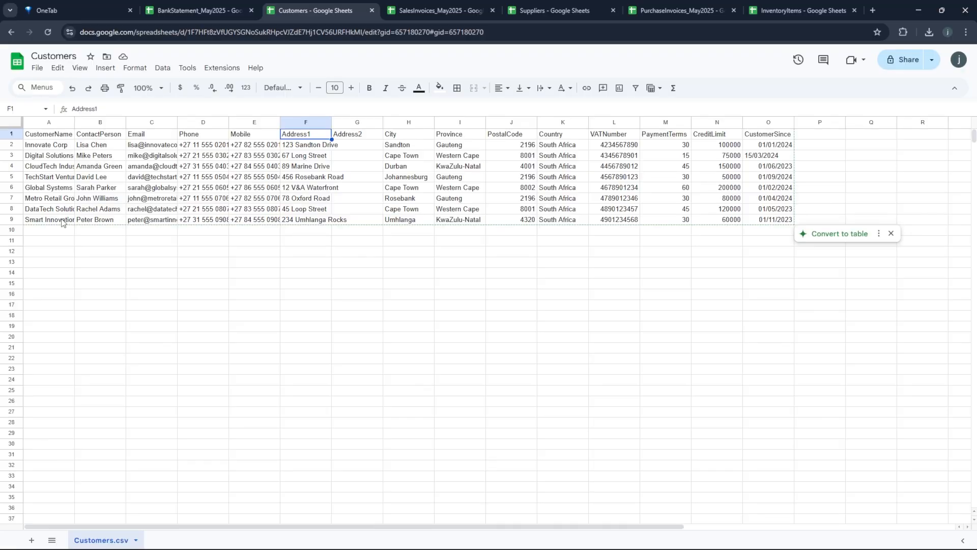
left_click(29, 256)
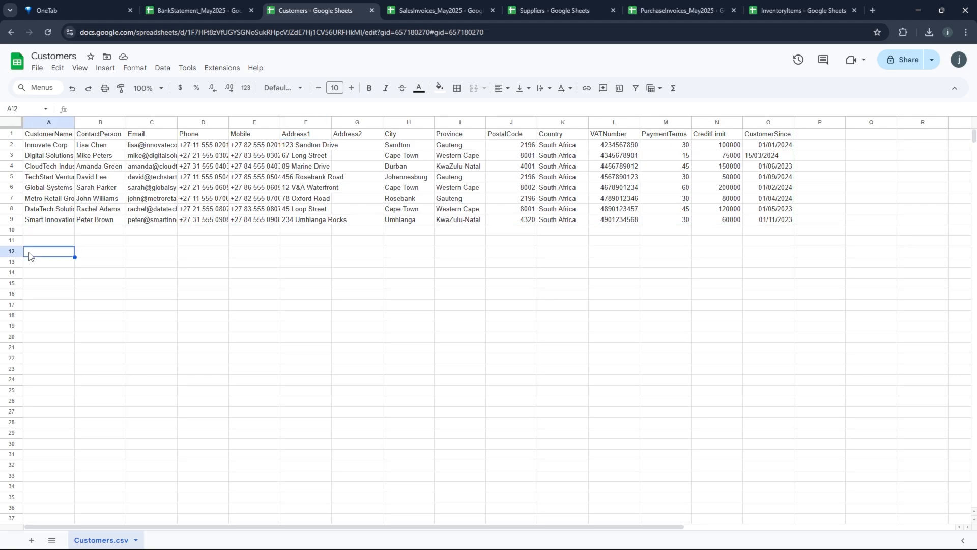
right_click(51, 255)
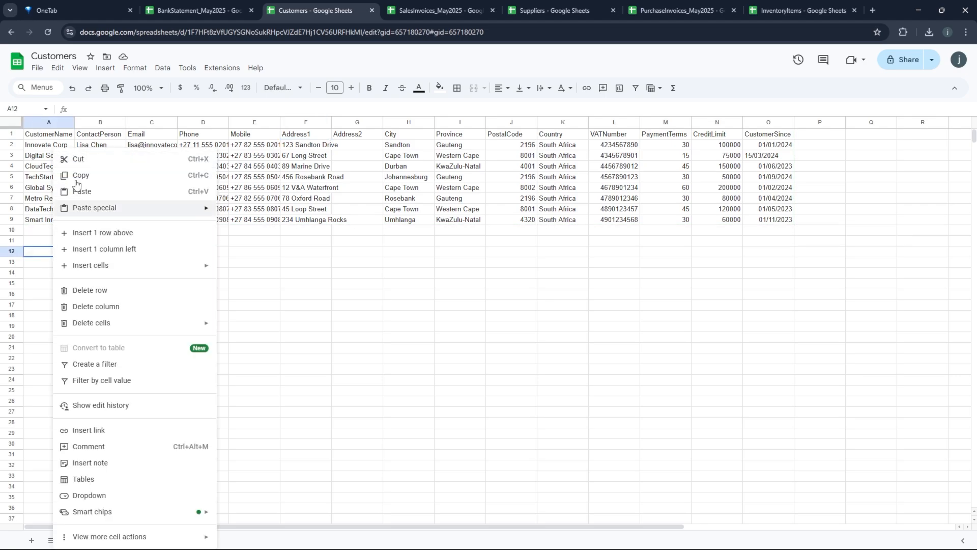
left_click(85, 194)
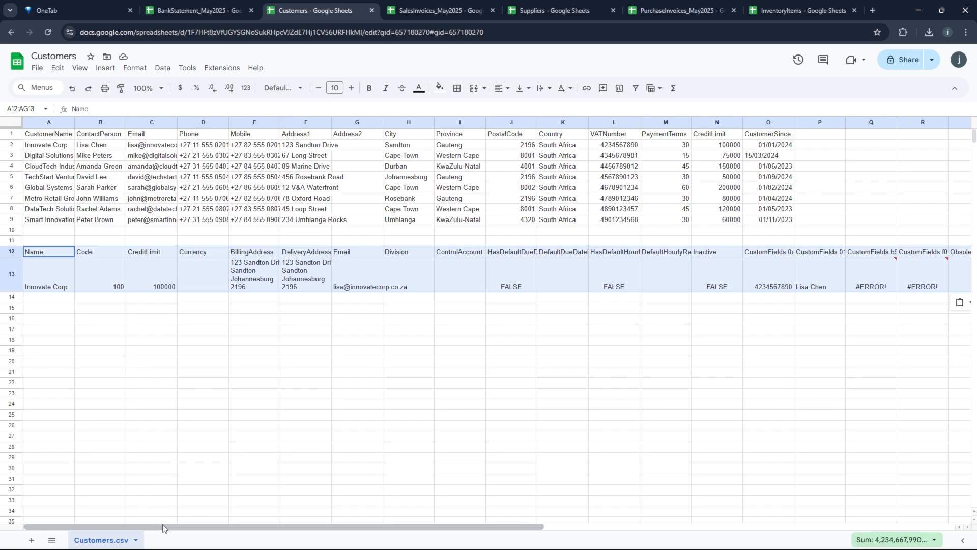
left_click_drag(166, 527, 531, 540)
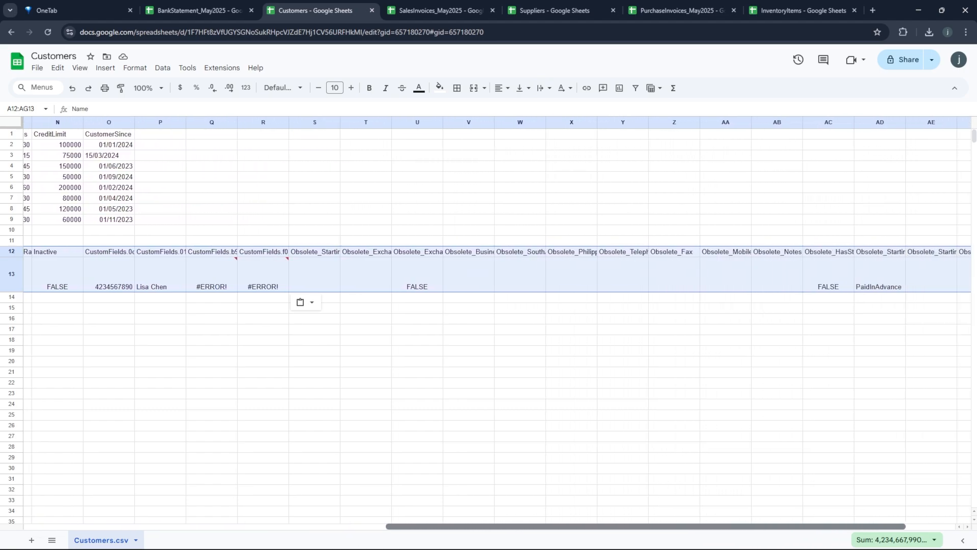
left_click_drag(461, 527, 100, 516)
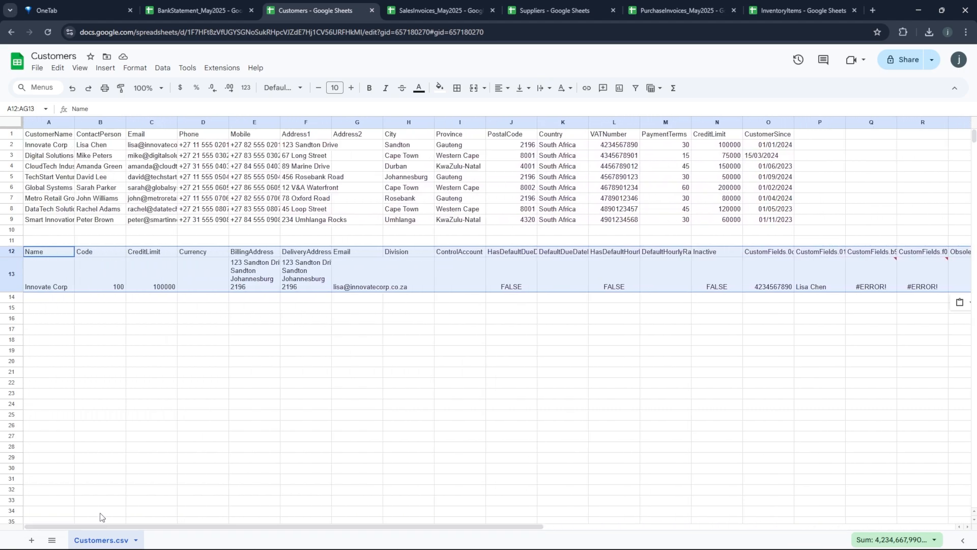
left_click(102, 249)
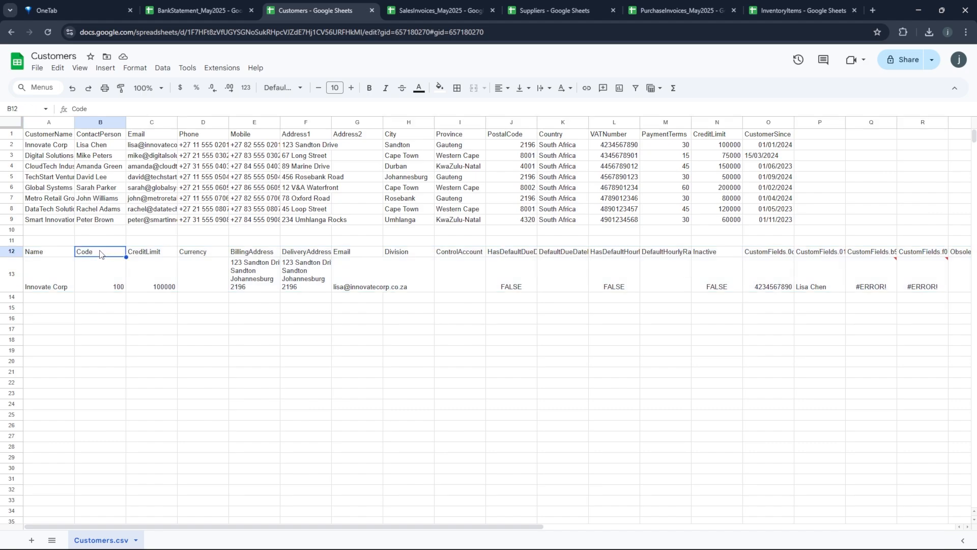
left_click_drag(94, 278, 109, 257)
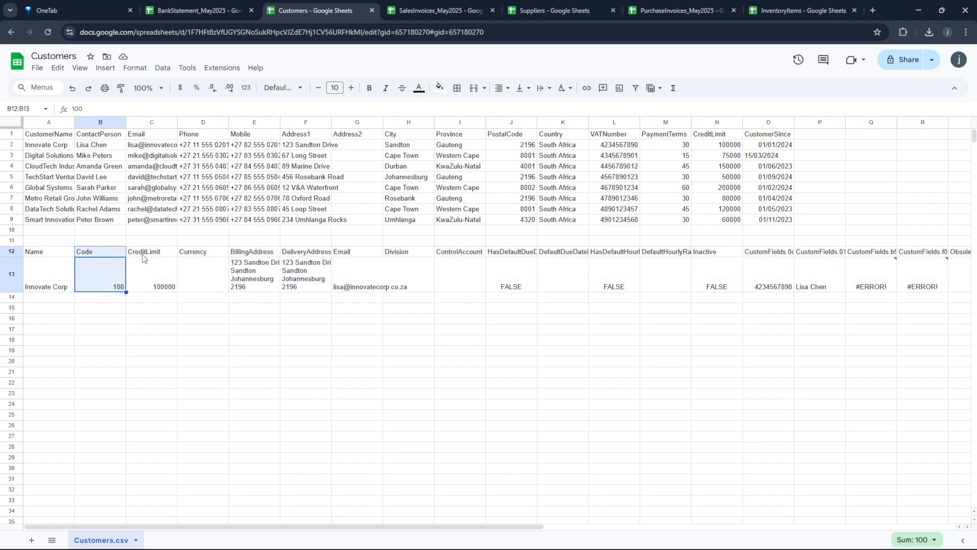
- Delete the Currency cells D12:D13 and the Division-through-Inactive cells G12:M13, shifting cells left
left_click(206, 253)
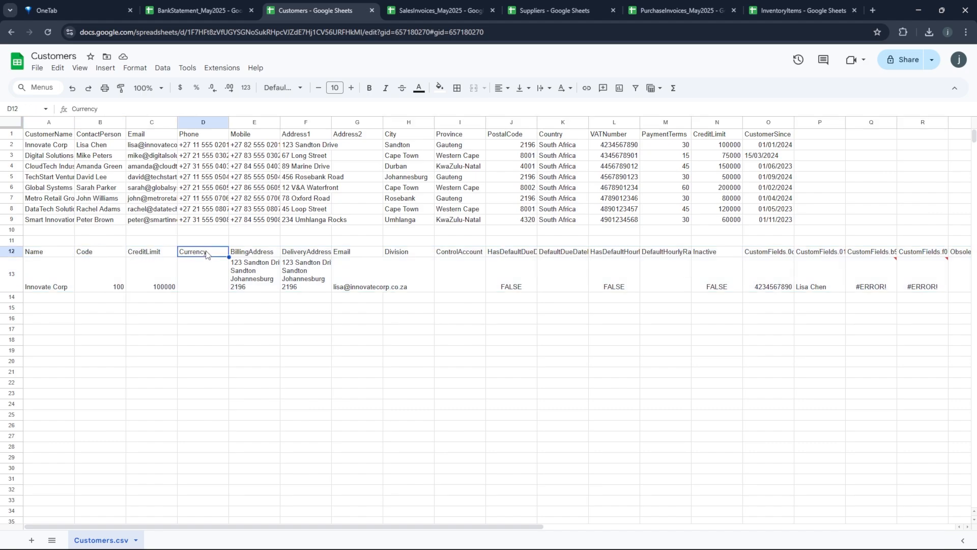
key("shift+Down")
right_click(205, 251)
mouse_move(331, 363)
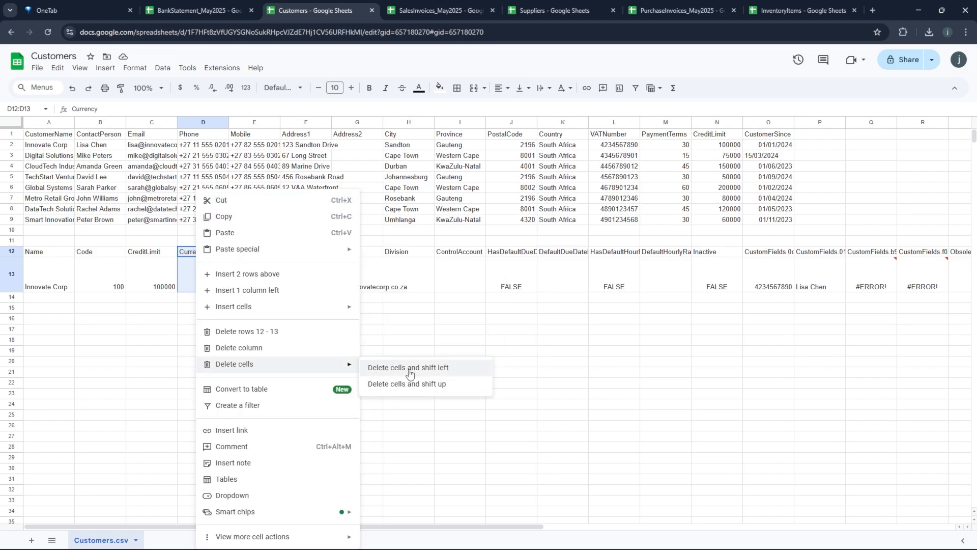
left_click(410, 367)
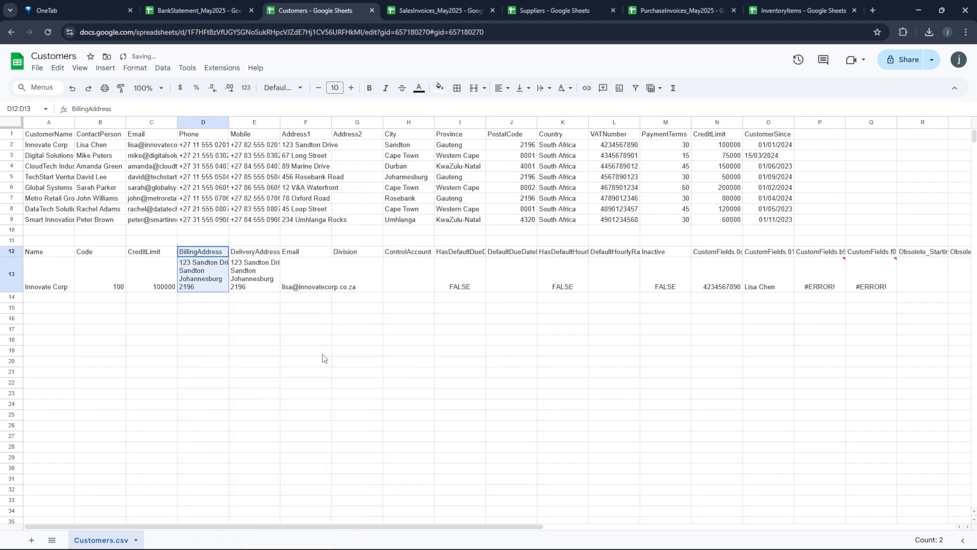
left_click(354, 254)
left_click_drag(354, 254, 648, 290)
right_click(476, 277)
mouse_move(622, 366)
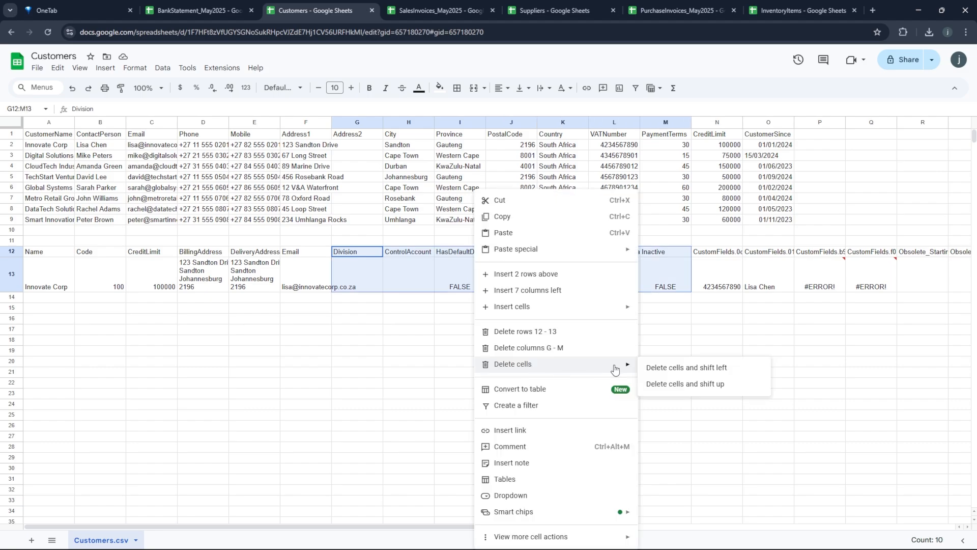
left_click(689, 369)
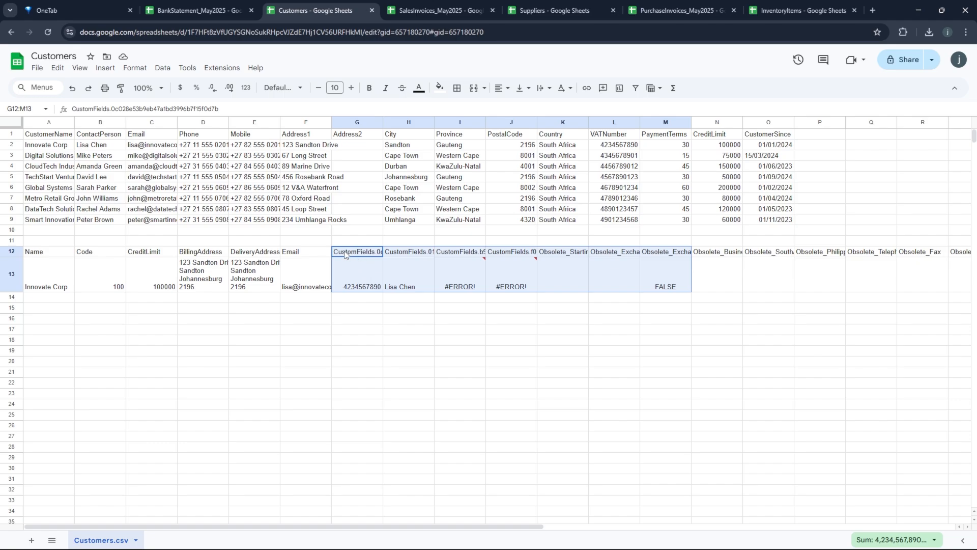
- Check the pasted VAT and contact values and fix the #ERROR! mobile number in I13
left_click(351, 288)
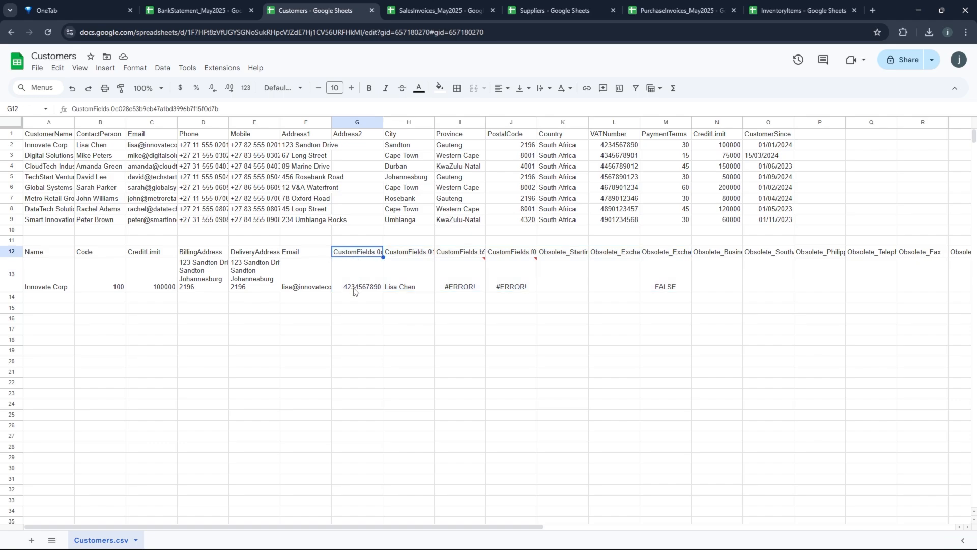
left_click(408, 255)
left_click(401, 285)
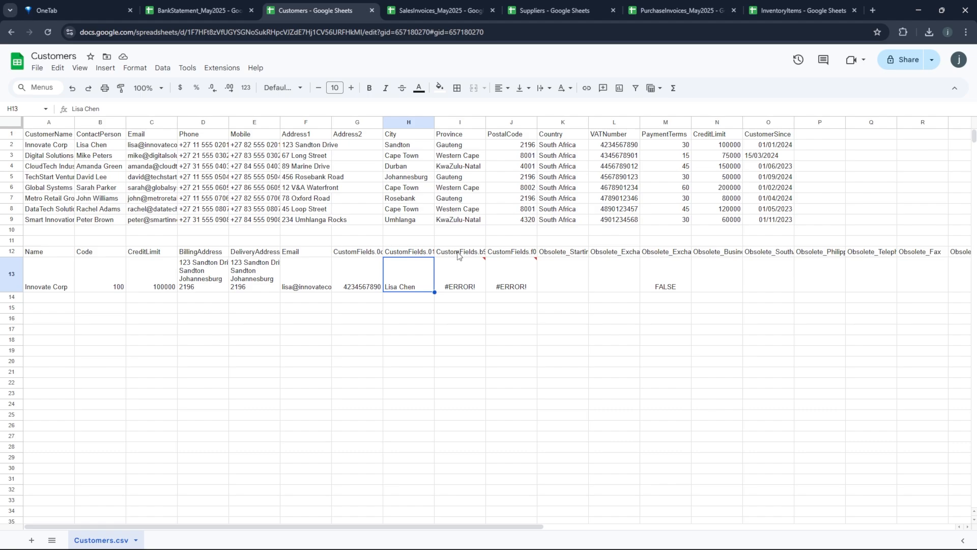
left_click(458, 256)
left_click(456, 277)
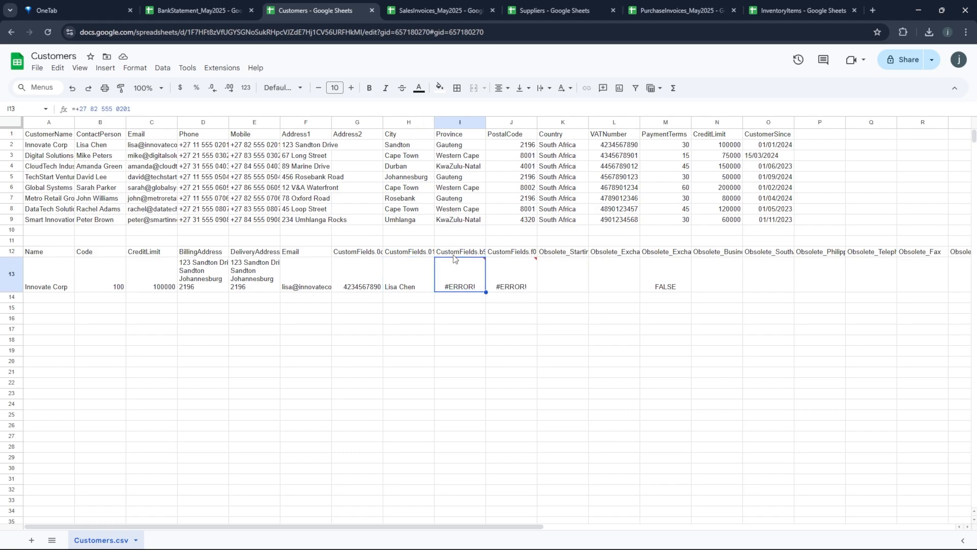
double_click(459, 279)
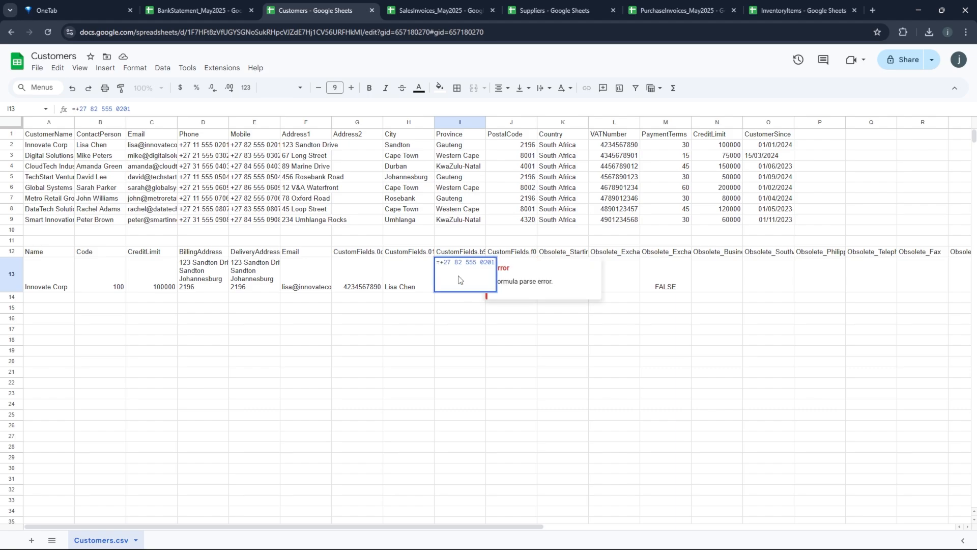
key("BackSpace")
key("Return")
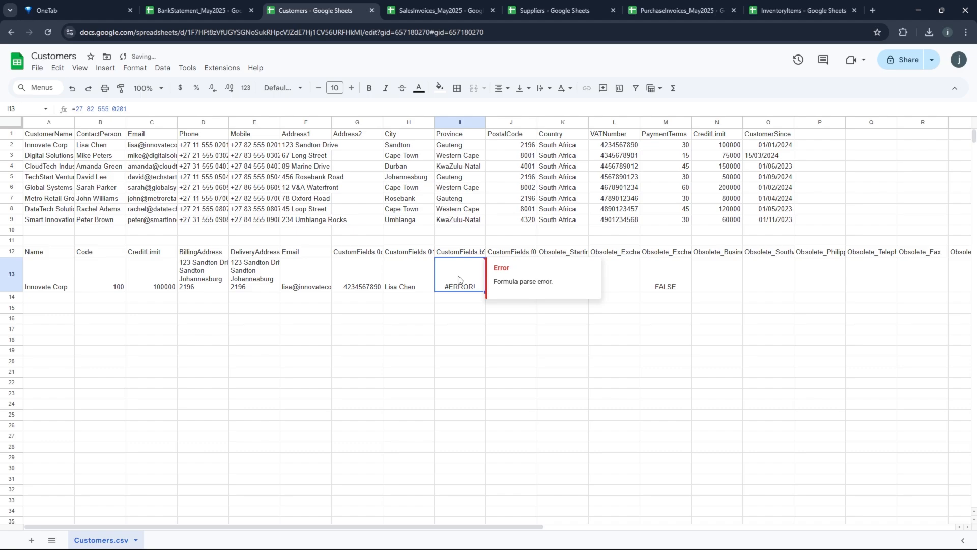
- Remove the leading symbols from the mobile and telephone numbers in I13 and J13
double_click(460, 280)
key("Return")
key("Up")
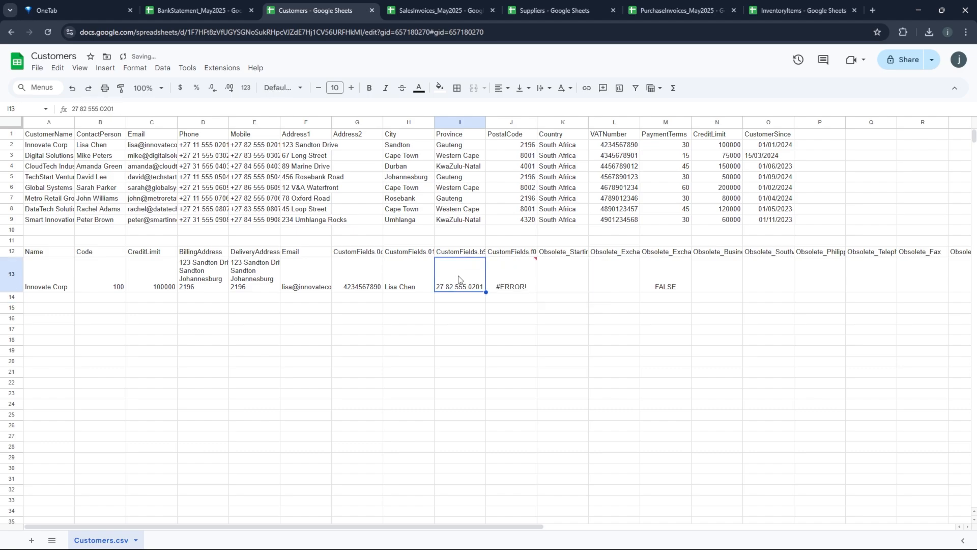
key("Right")
key("F2")
key("Home")
key("Delete")
key("Return")
key("Up")
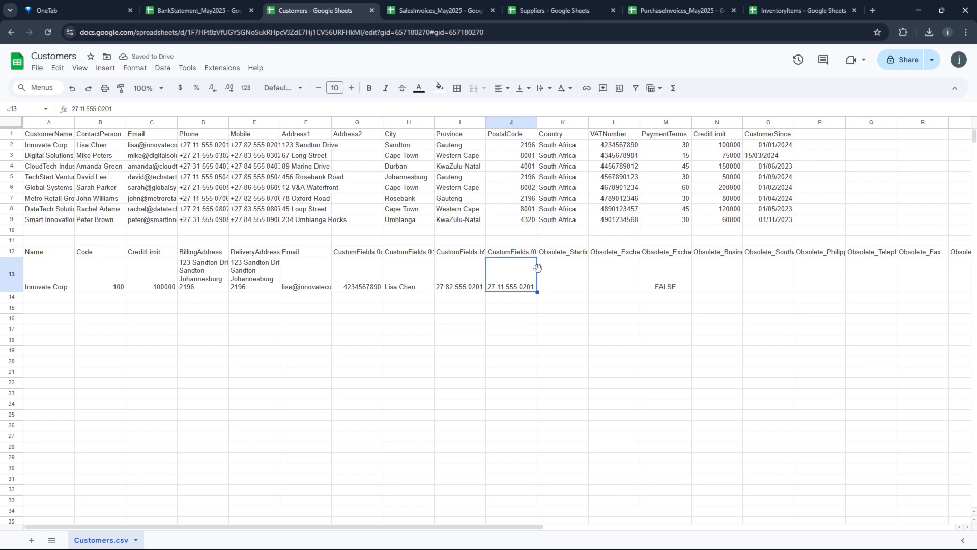
- Clear the obsolete fields from K12 through the Key column
left_click_drag(557, 257, 855, 297)
key("shift+Right")
key("shift+Right")
key("shift+Right")
key("shift+Right")
key("shift+Right")
key("shift+Right")
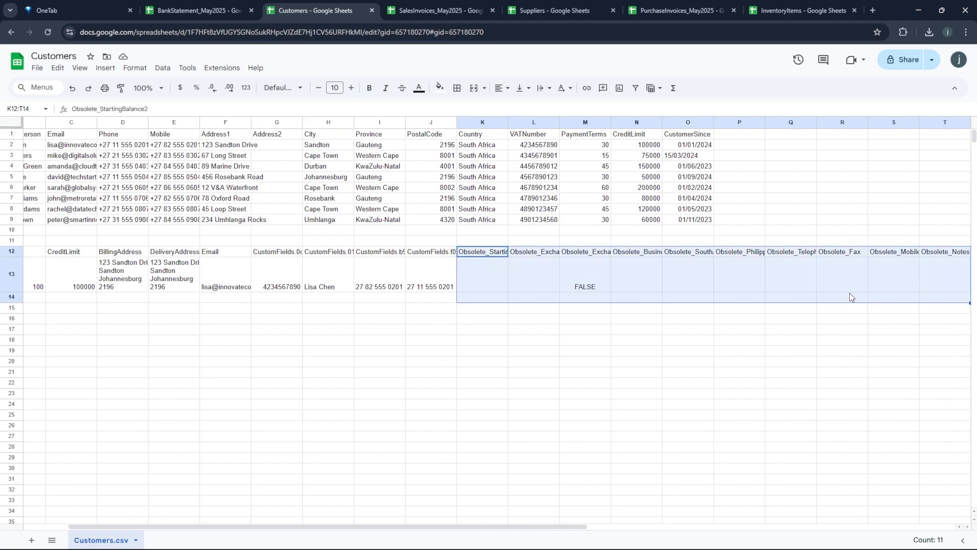
key("shift+Right")
key("shift+Right")
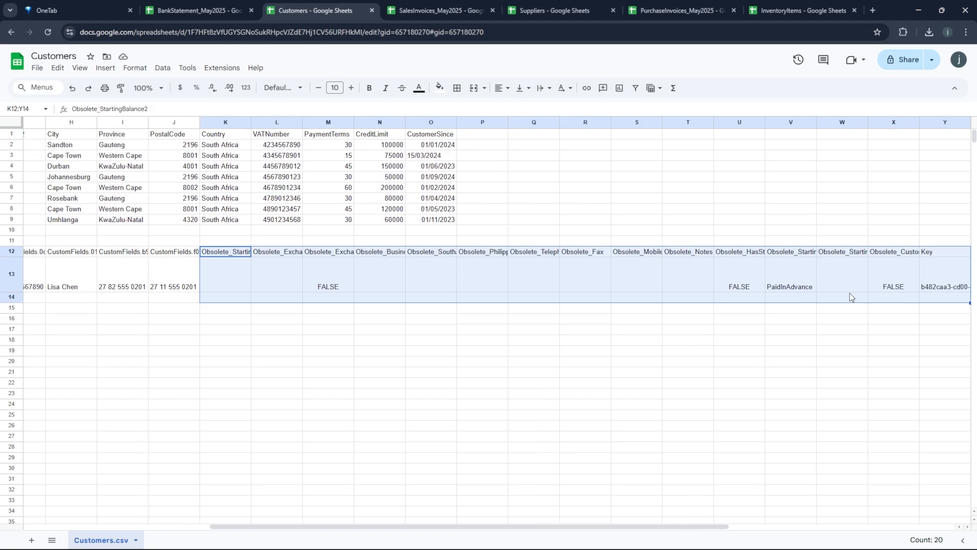
key("Delete")
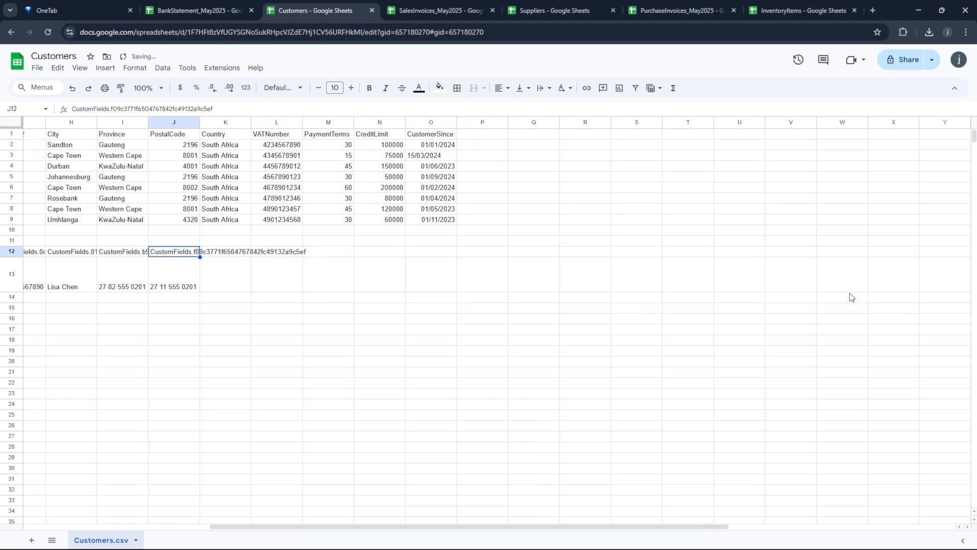
key("Home")
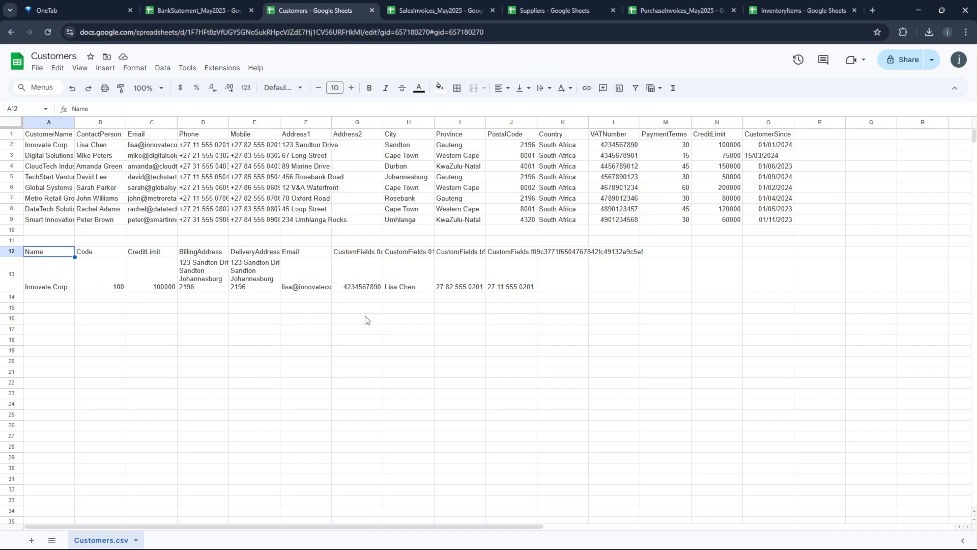
- Replace CustomerName with the template's Name header and insert a column left of ContactPerson
left_click(11, 251)
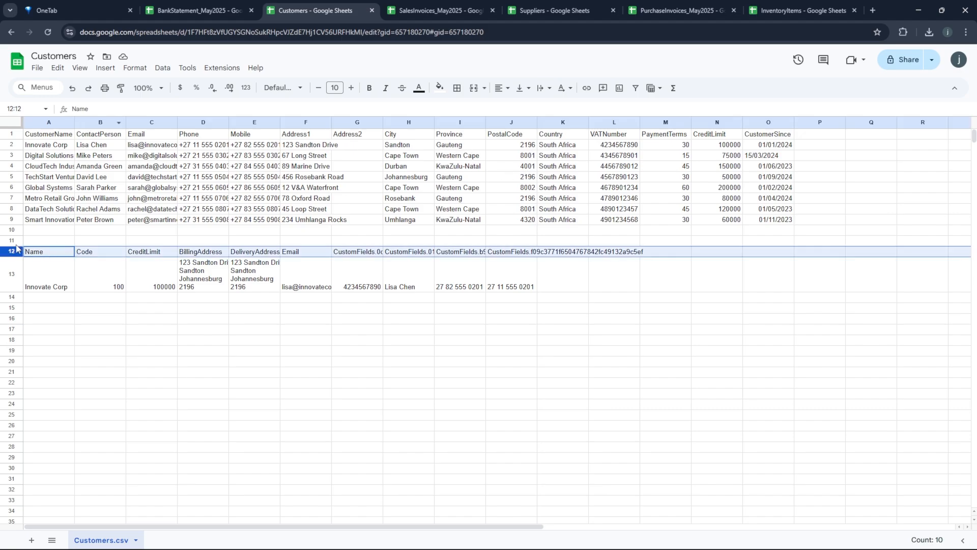
left_click(49, 254)
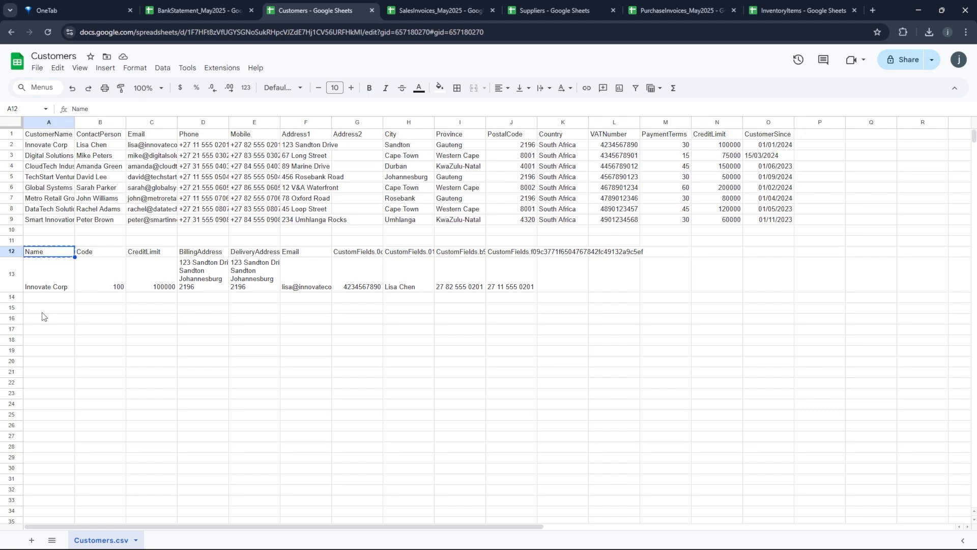
left_click(46, 136)
type("Name")
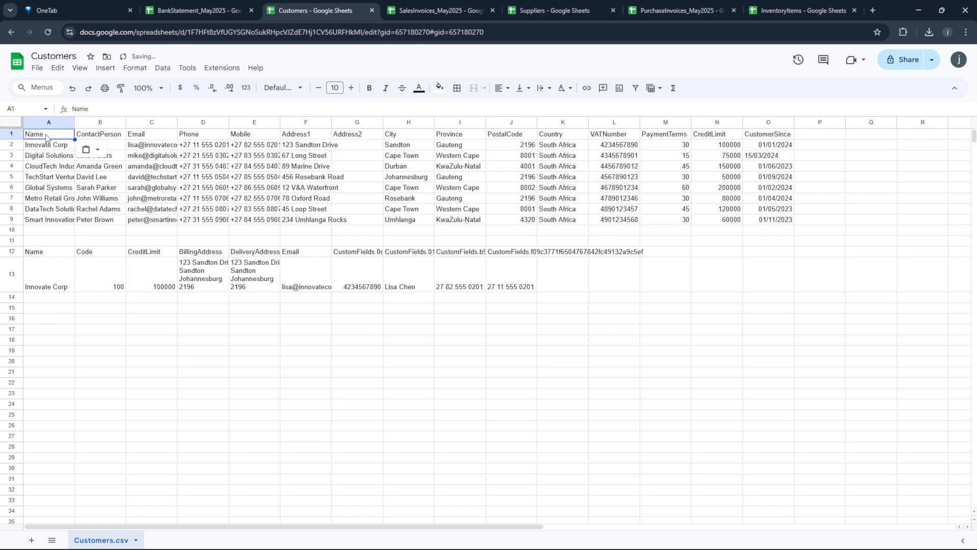
left_click(98, 136)
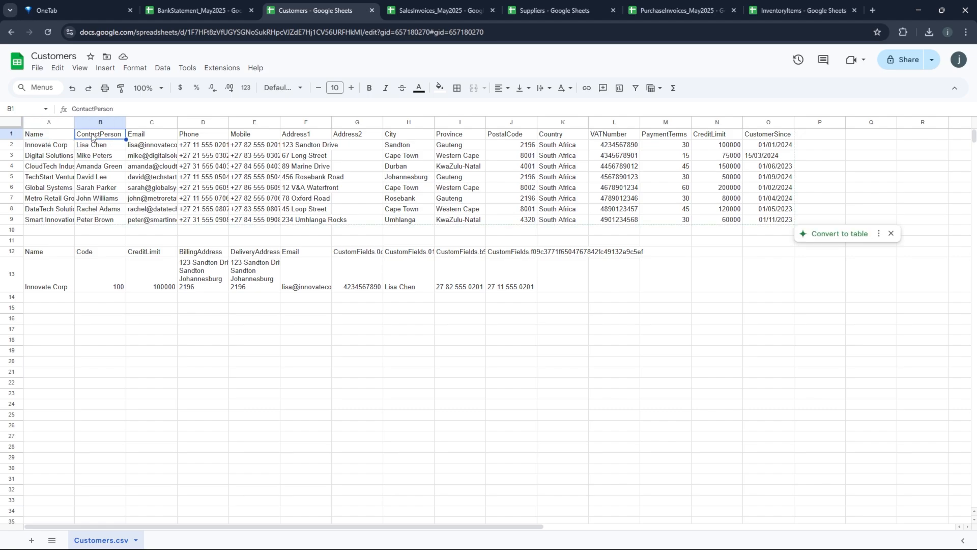
left_click_drag(92, 137, 97, 220)
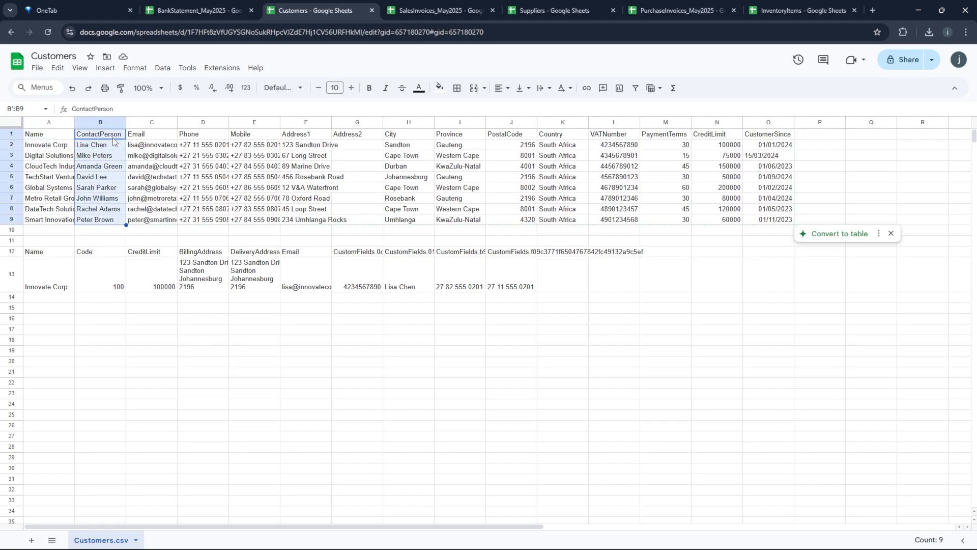
right_click(95, 193)
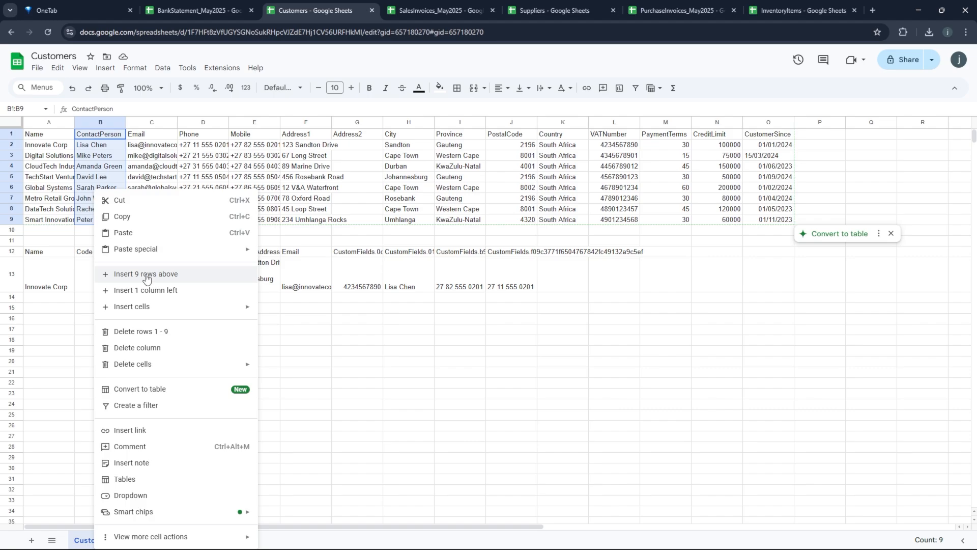
left_click(146, 290)
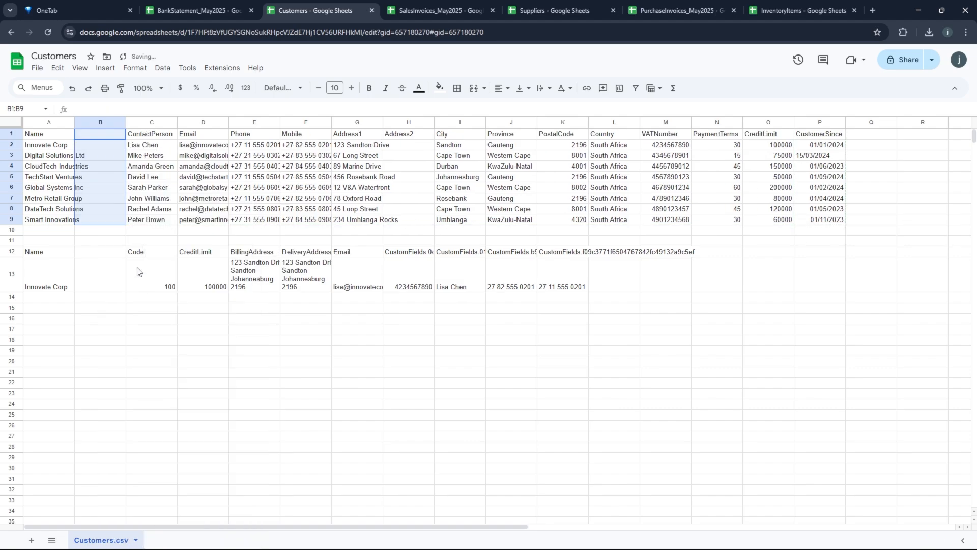
- Head the new column Code and number the customers 101, 102 onward as a series
left_click(96, 136)
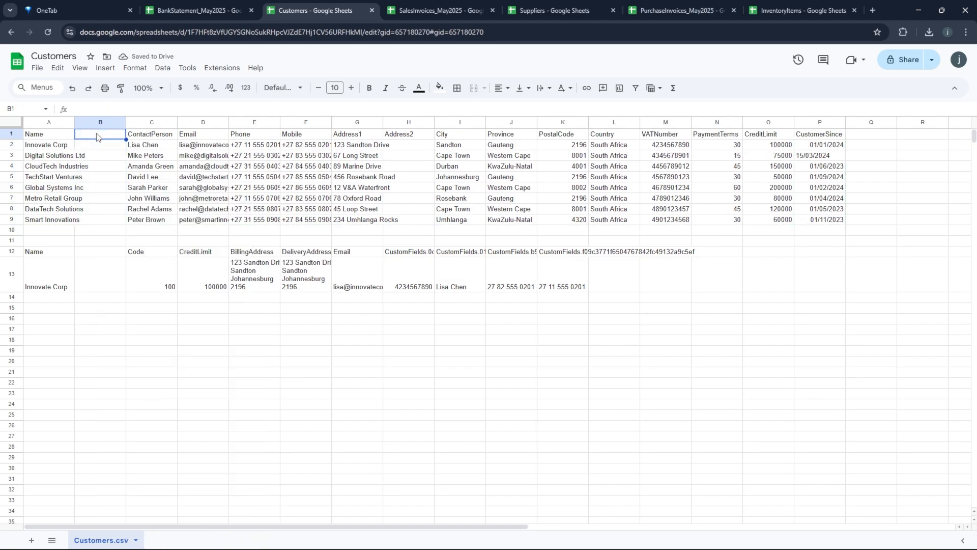
key("ctrl+v")
left_click(149, 252)
key("ctrl+c")
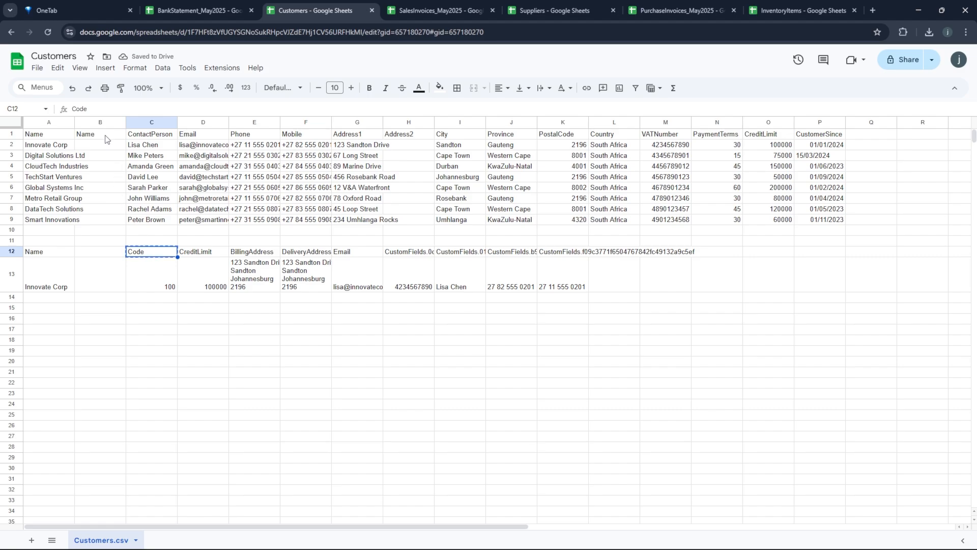
left_click(107, 139)
key("ctrl+v")
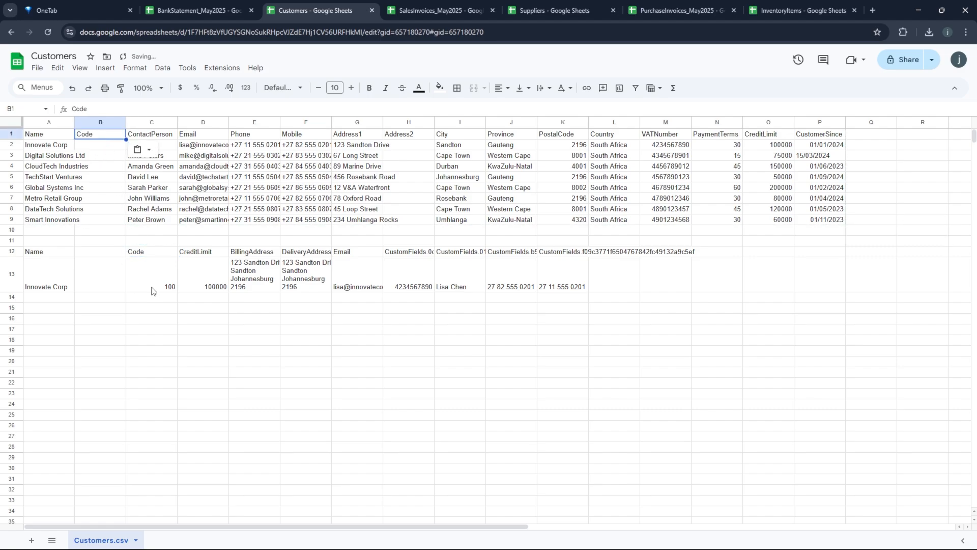
left_click(151, 288)
left_click(100, 147)
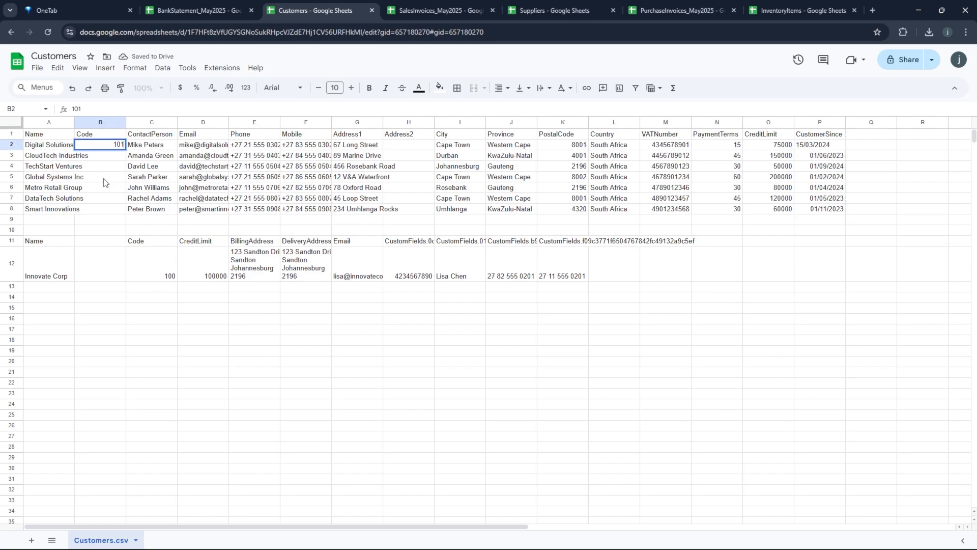
key("Return")
type("102")
key("Return")
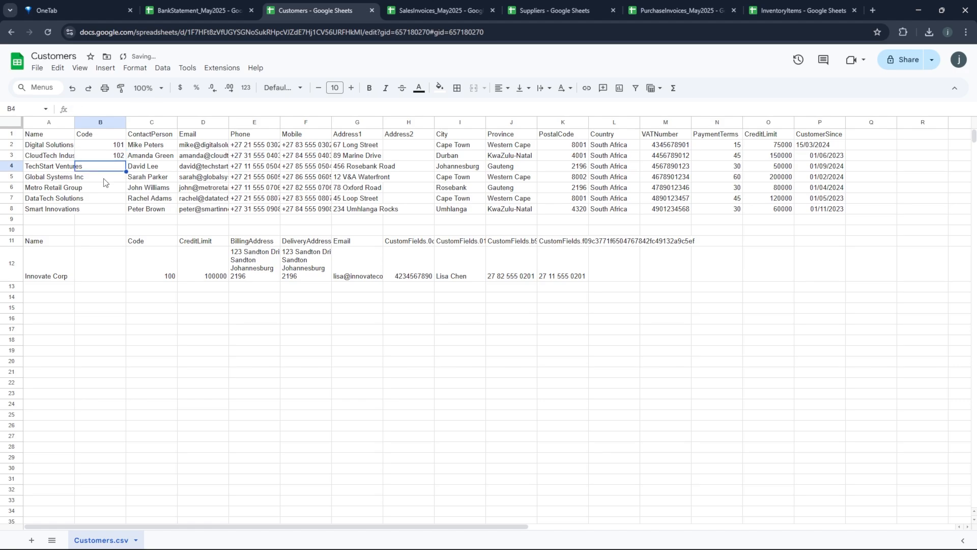
left_click_drag(102, 147, 126, 214)
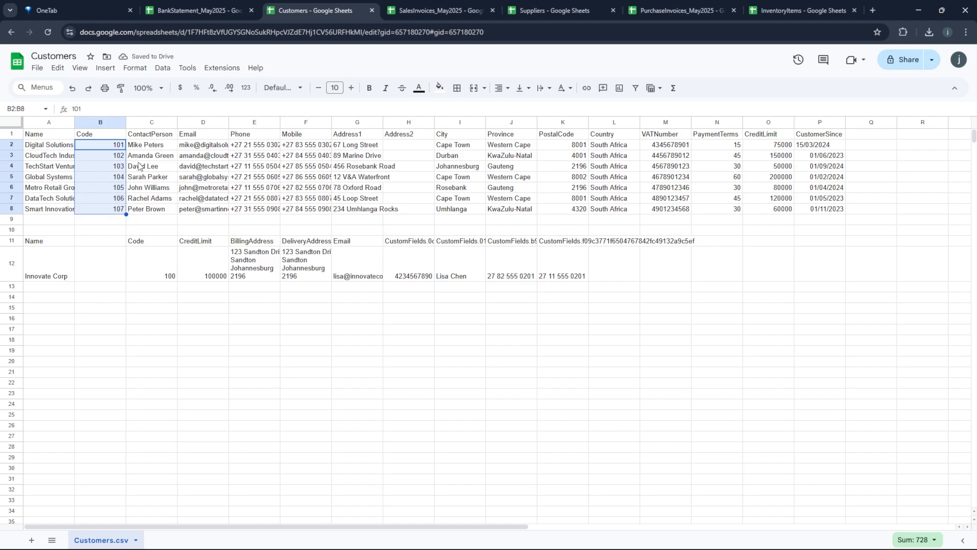
- Replace the ContactPerson header with the template's contact-person custom-field header
left_click(150, 136)
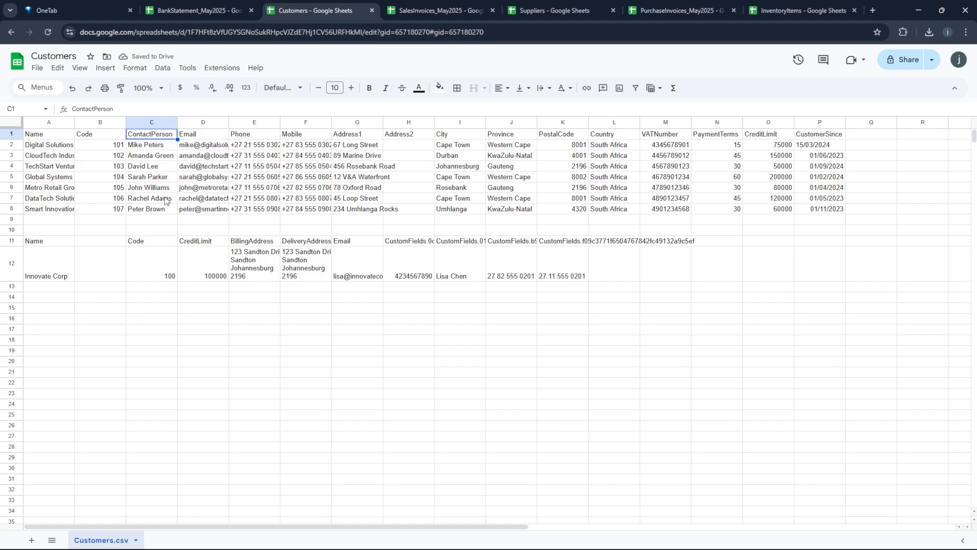
left_click(455, 274)
left_click(456, 242)
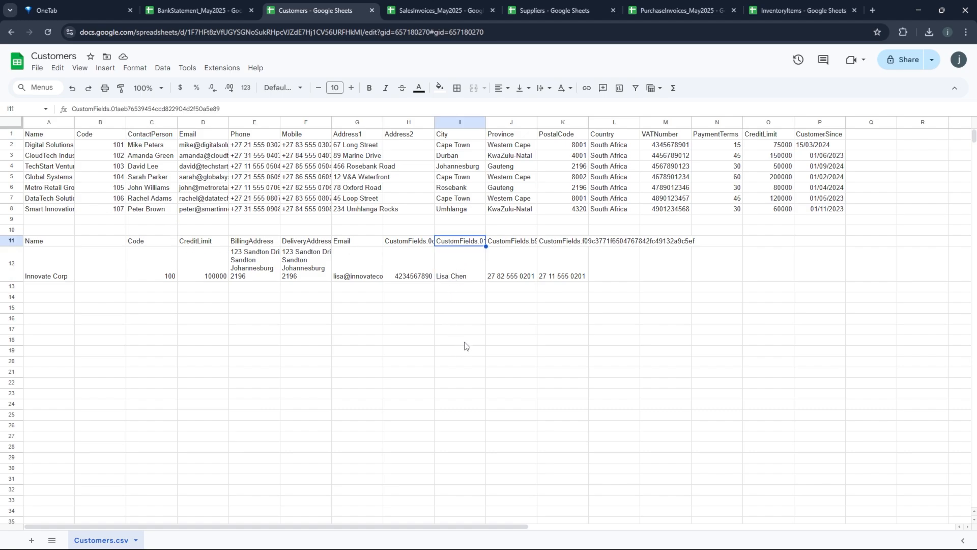
key("ctrl+c")
left_click(145, 136)
key("ctrl+v")
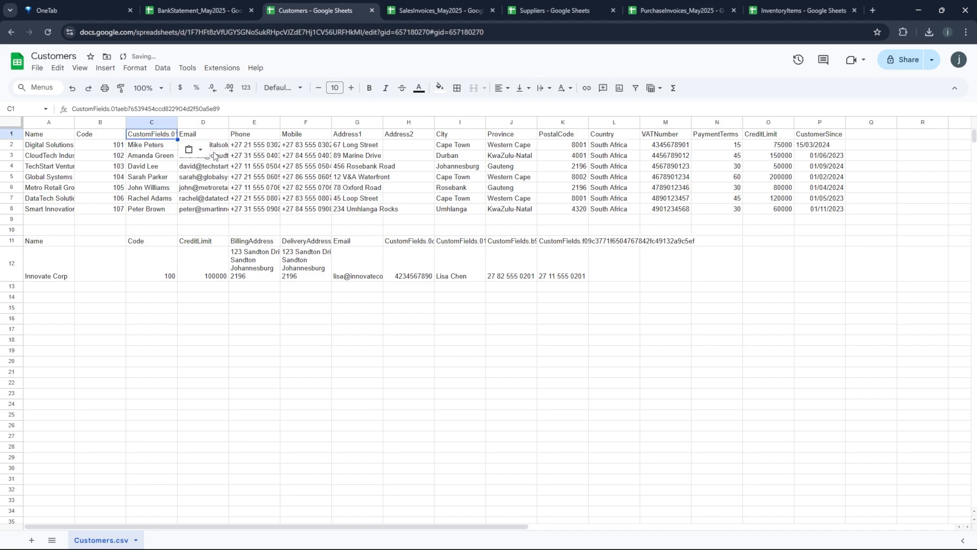
- Replace the Mobile and Phone headers with the template's matching custom-field headers
left_click(357, 244)
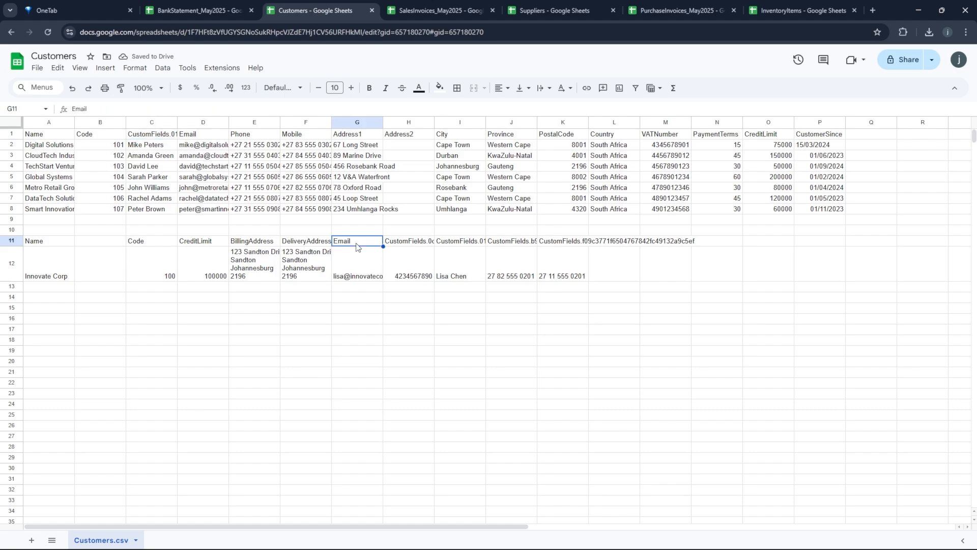
left_click(207, 134)
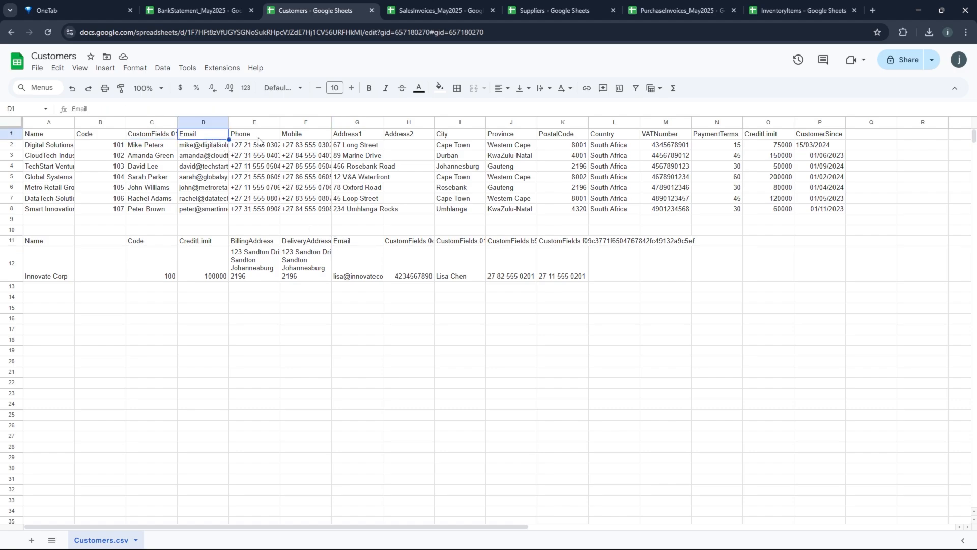
left_click(507, 243)
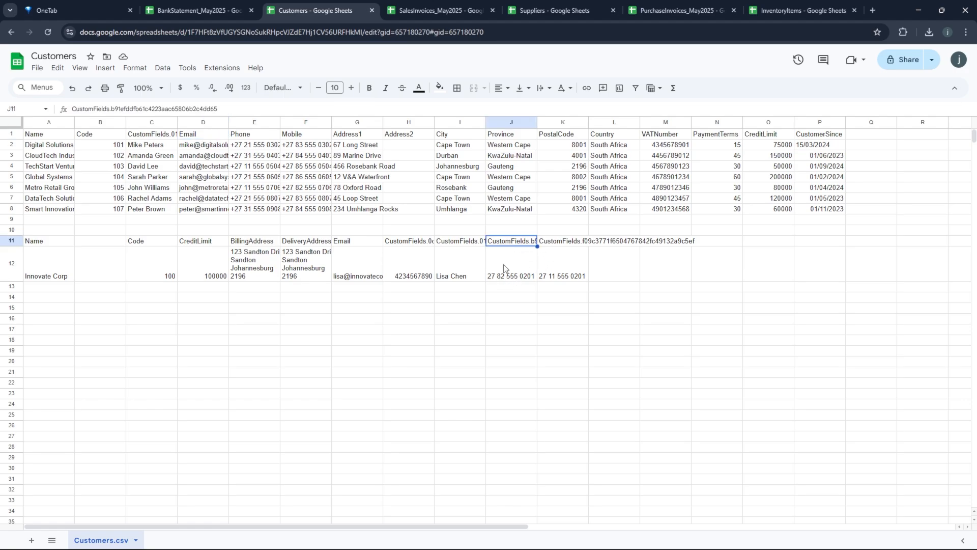
key("ctrl+c")
left_click(312, 136)
key("ctrl+v")
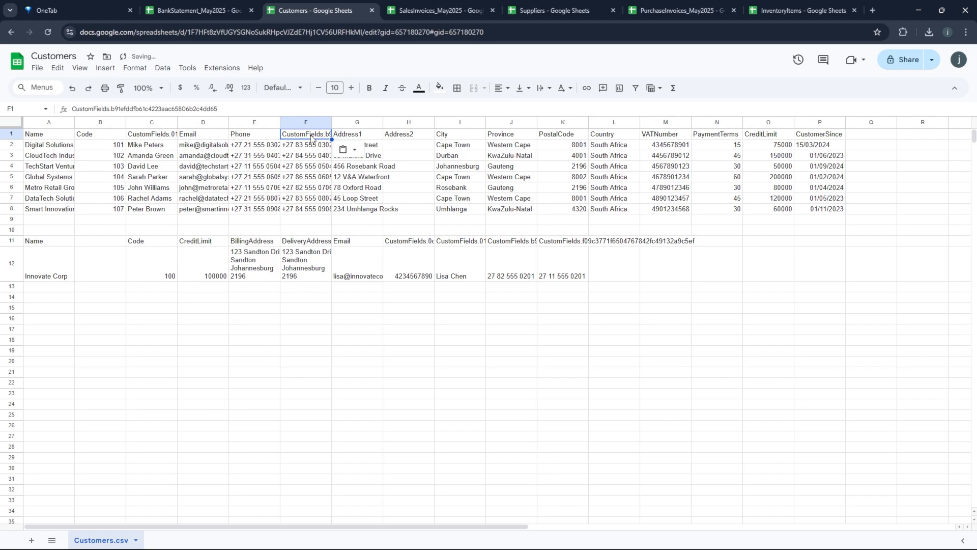
left_click(553, 243)
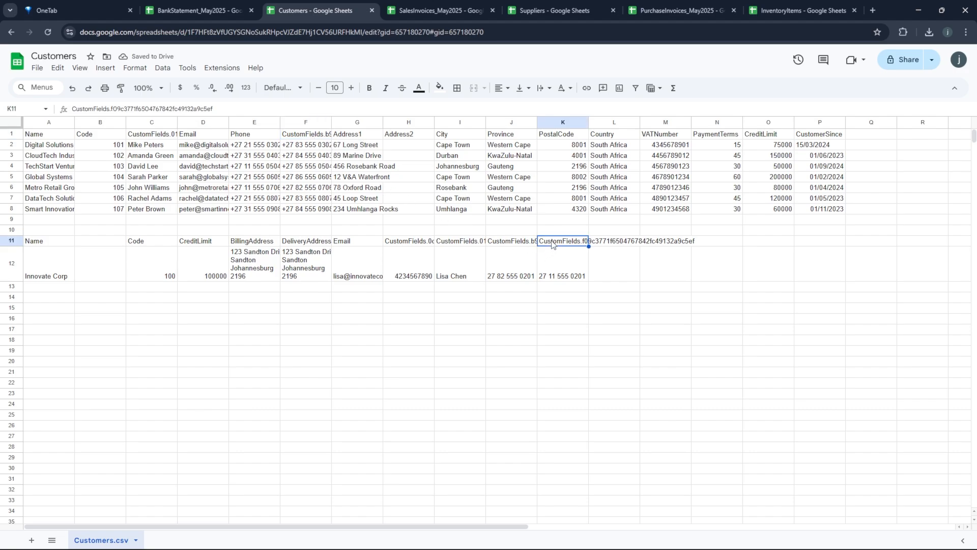
key("ctrl+c")
left_click(247, 138)
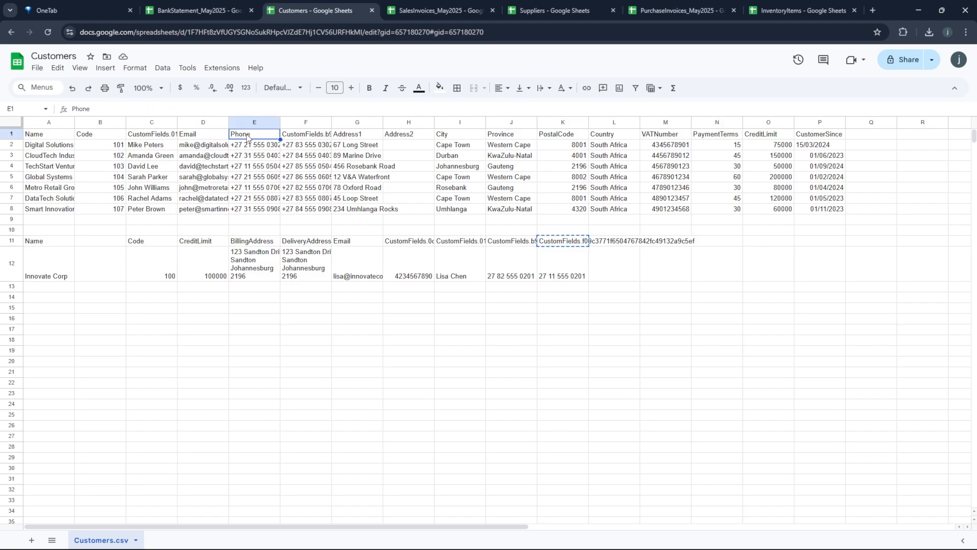
key("ctrl+v")
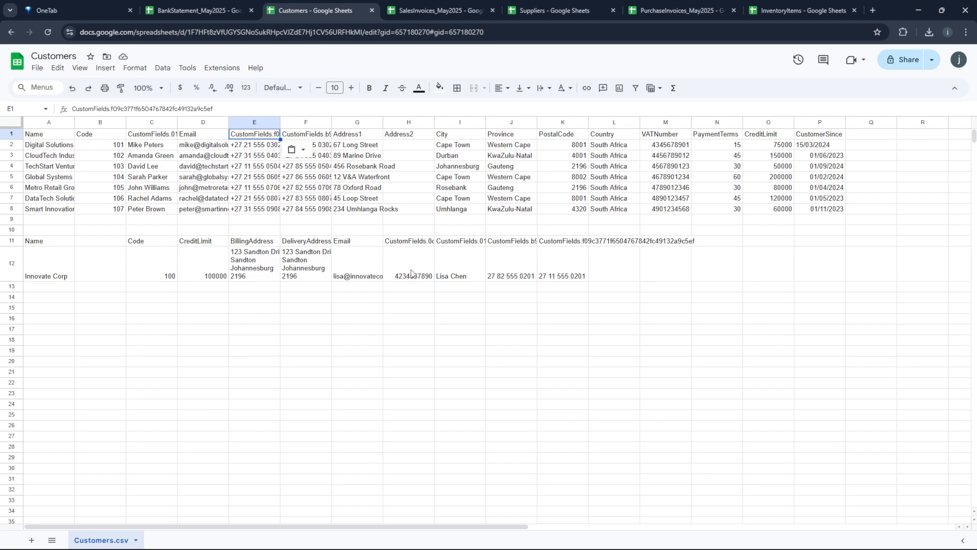
- Paste the template's VAT custom-field header into M1 and its CreditLimit header into O1
left_click(406, 244)
key("ctrl+c")
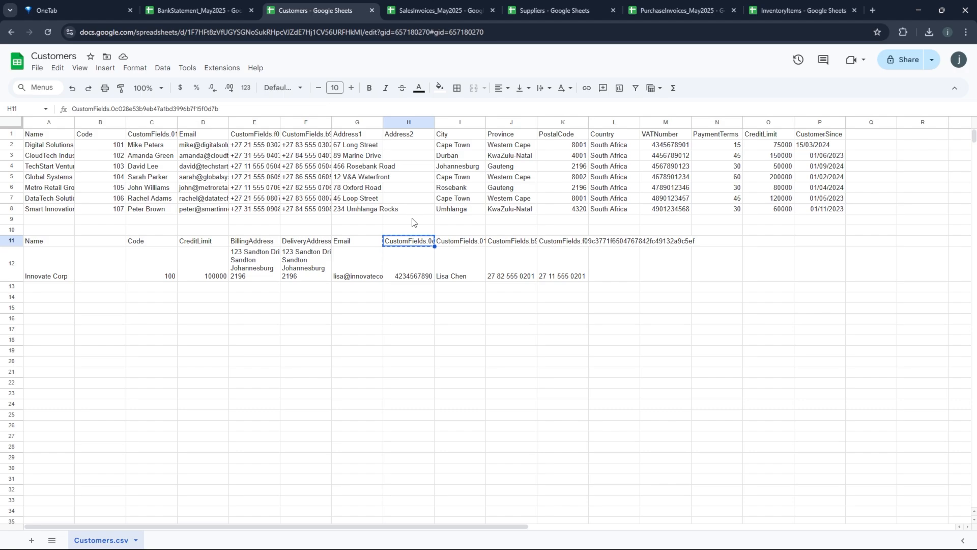
left_click(657, 137)
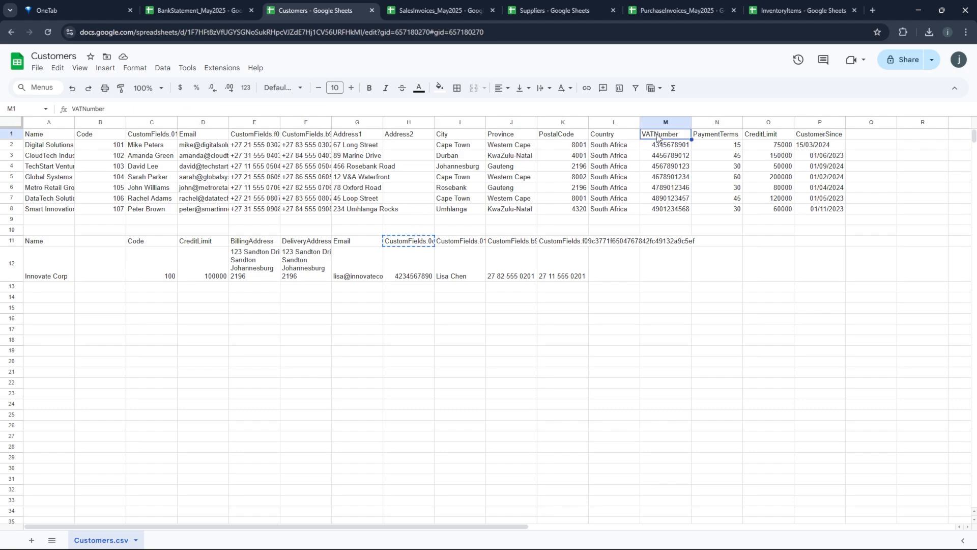
key("ctrl+v")
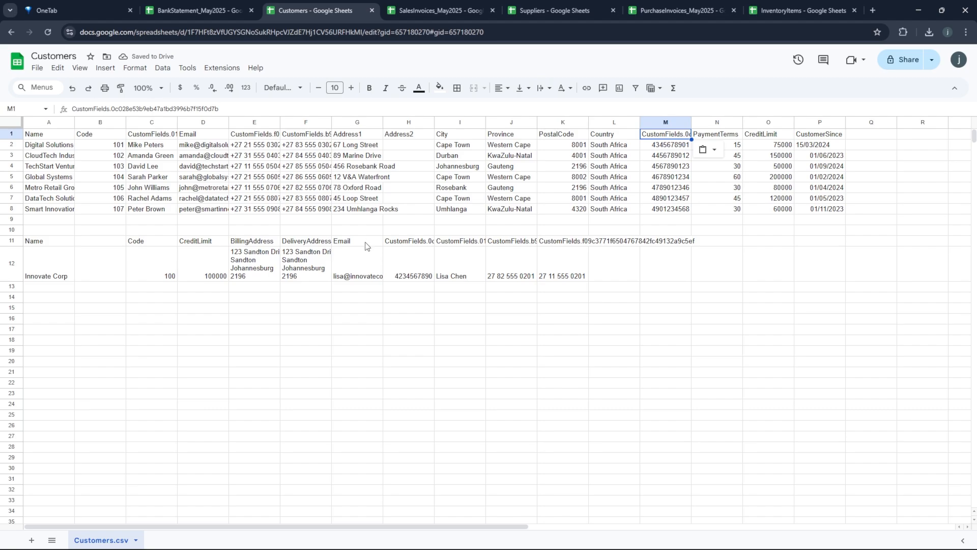
left_click(213, 243)
key("ctrl+c")
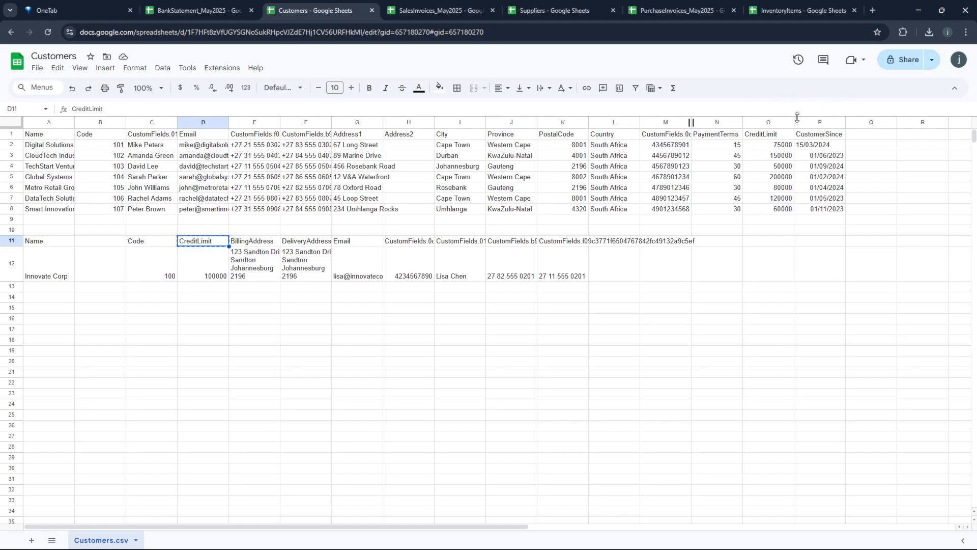
left_click(763, 136)
key("ctrl+v")
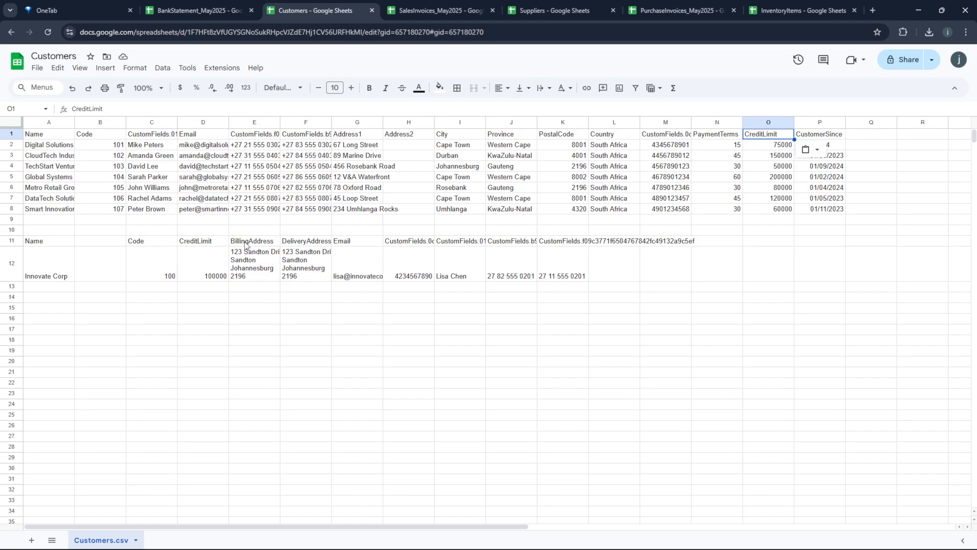
- Replace Address1 in G1 with BillingAddress and Address2 in H1 with DeliveryAddress from the template
left_click(246, 243)
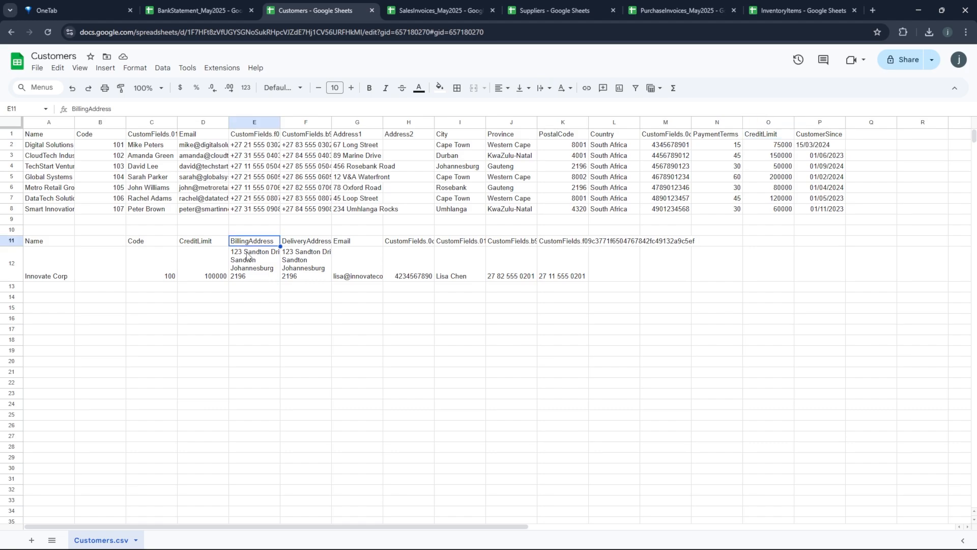
key("ctrl+c")
left_click(345, 138)
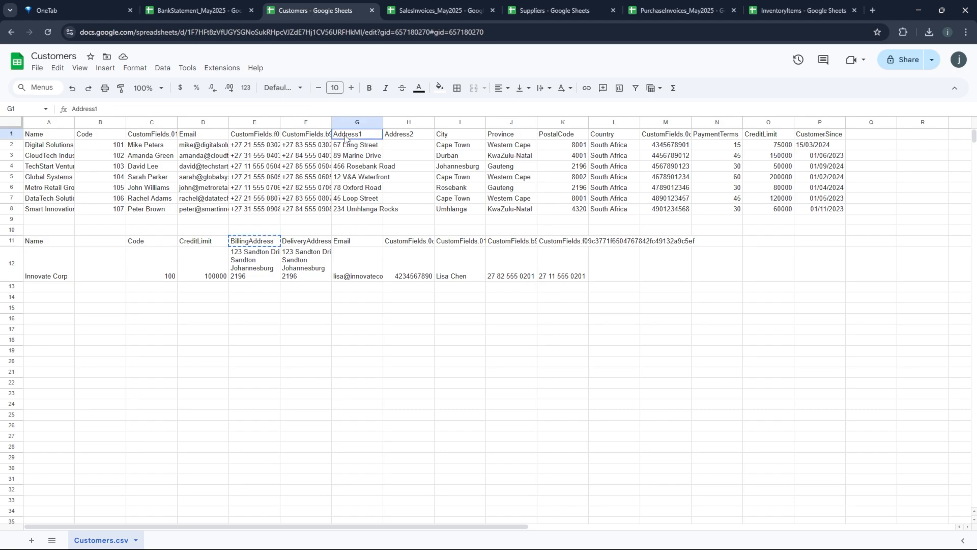
key("ctrl+v")
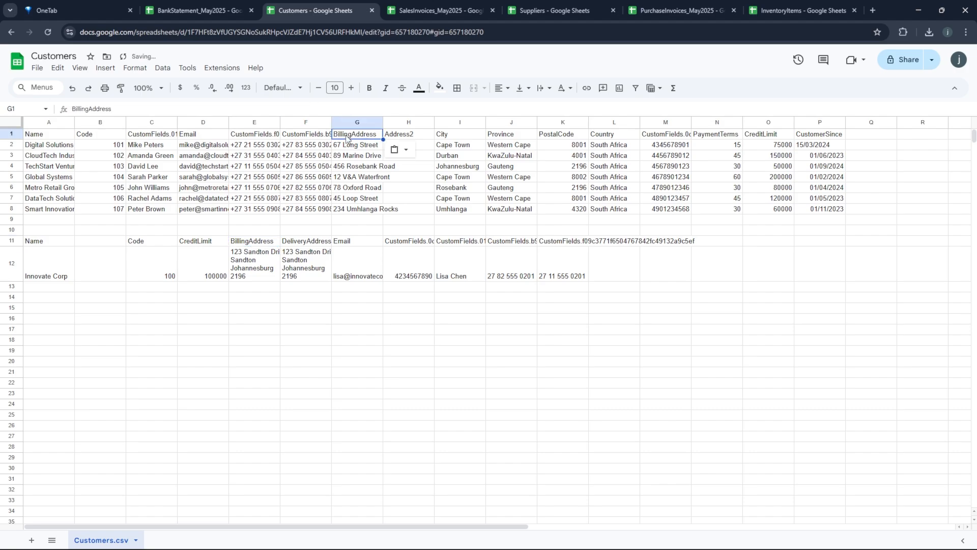
left_click(298, 245)
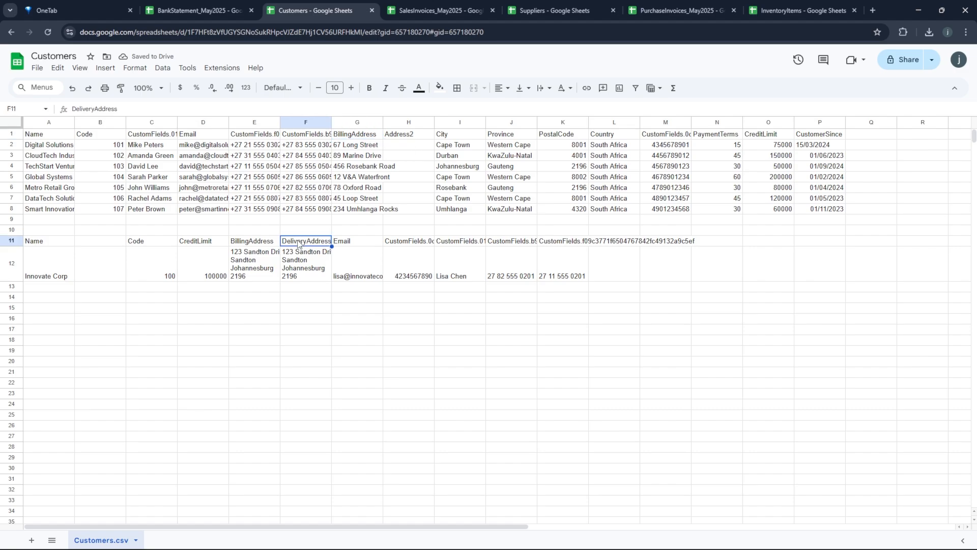
key("ctrl+c")
left_click(402, 137)
key("ctrl+v")
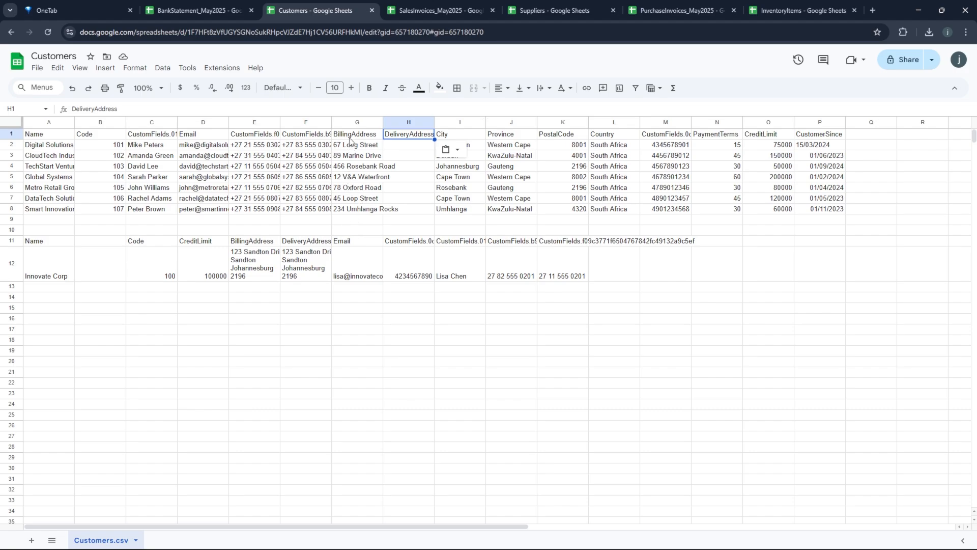
- Review the City, Province and PostalCode headings in I1:K1
left_click(458, 136)
left_click(490, 139, "shift")
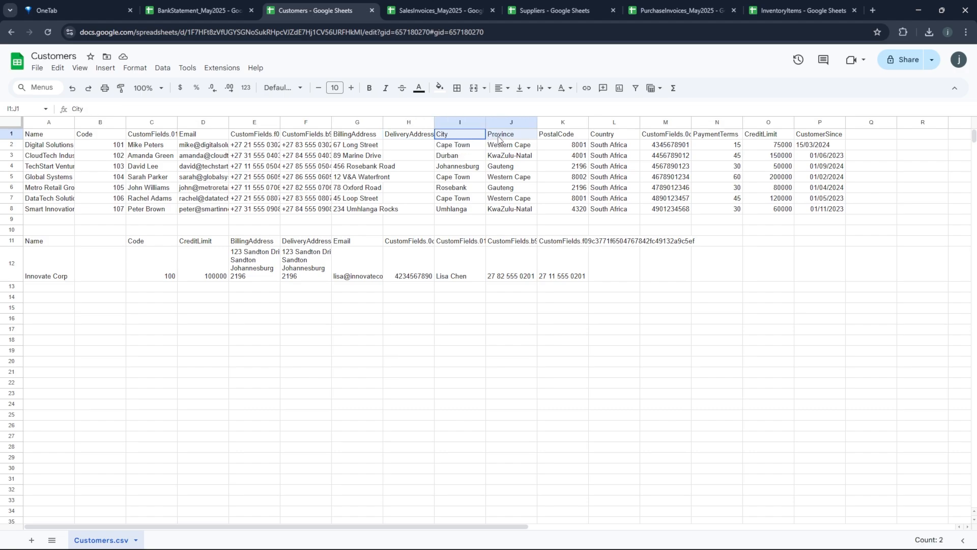
left_click(548, 139, "shift")
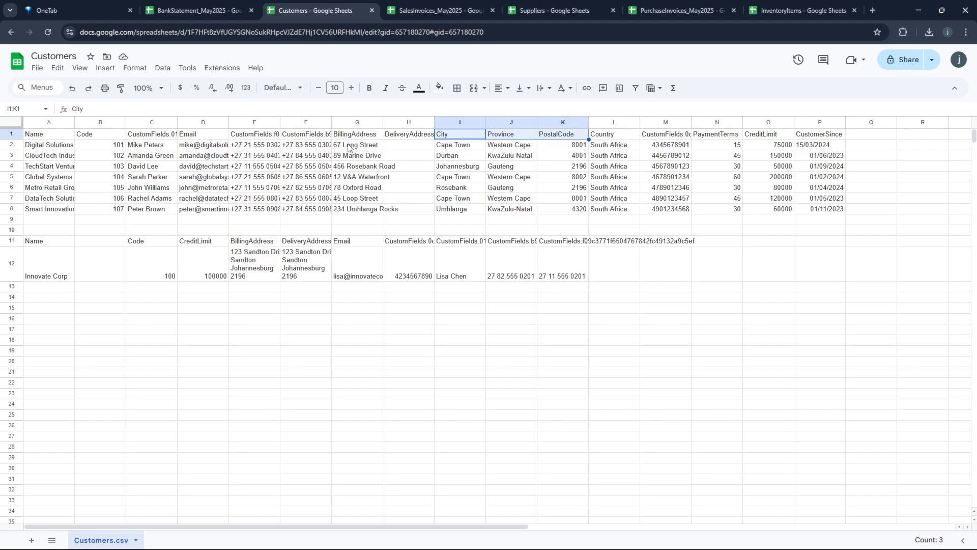
- Move the seven city values from I2:I8 into the DeliveryAddress column starting at H2
left_click(446, 147)
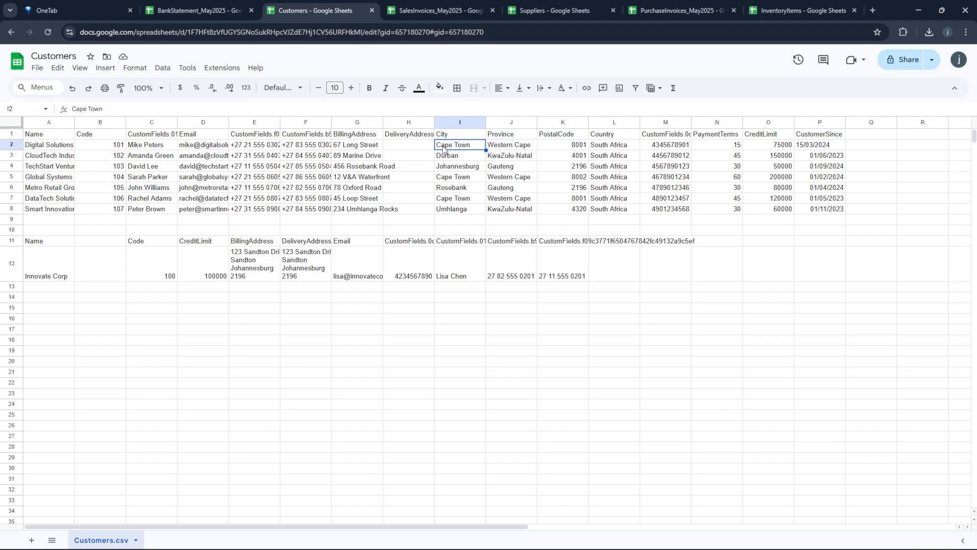
left_click_drag(444, 148, 446, 210)
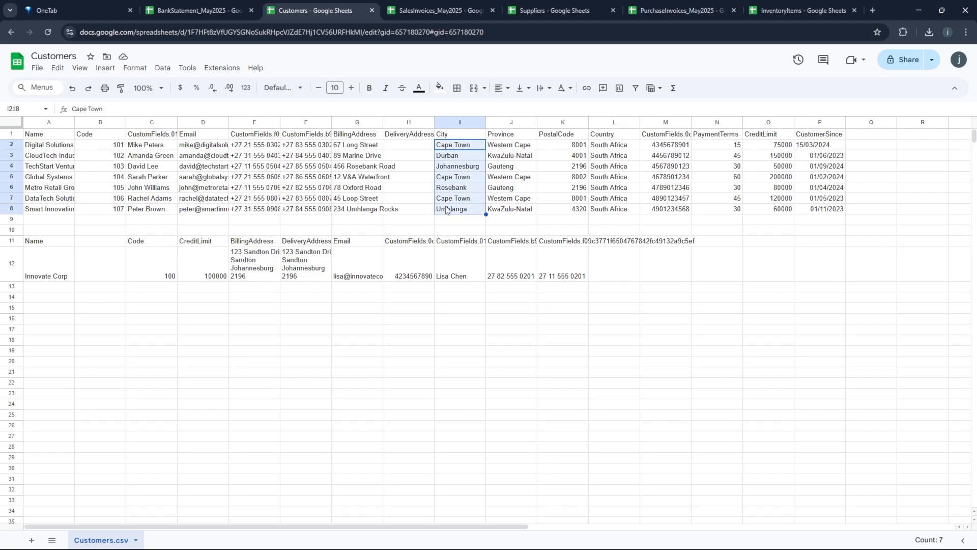
key("ctrl+c")
left_click(409, 147)
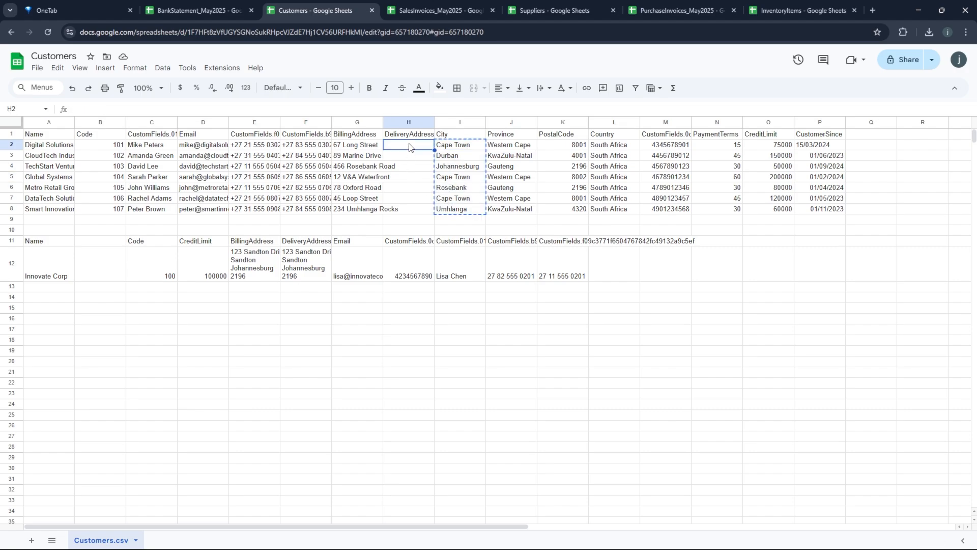
key("ctrl+v")
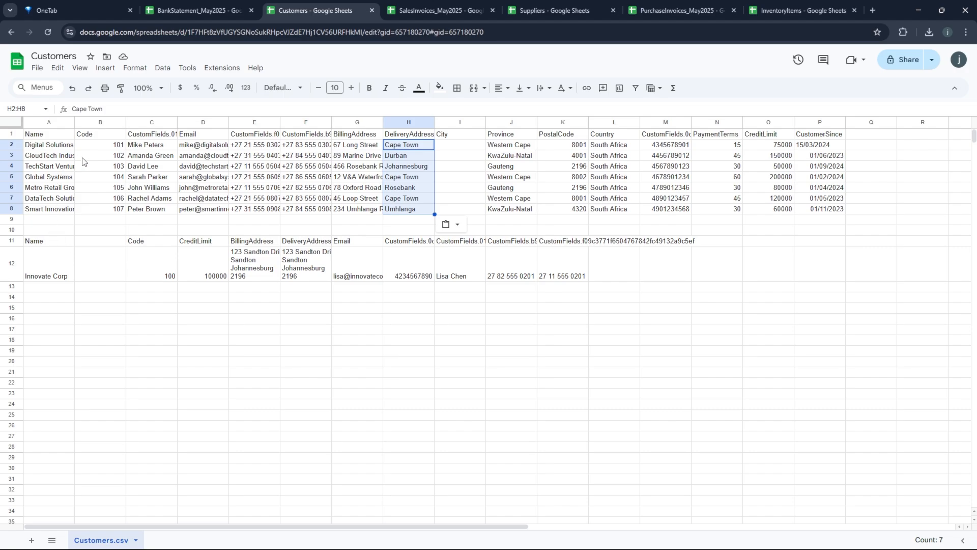
- Check the Province, PostalCode, Country, PaymentTerms and CustomerSince header cells
left_click(500, 138)
left_click(563, 138)
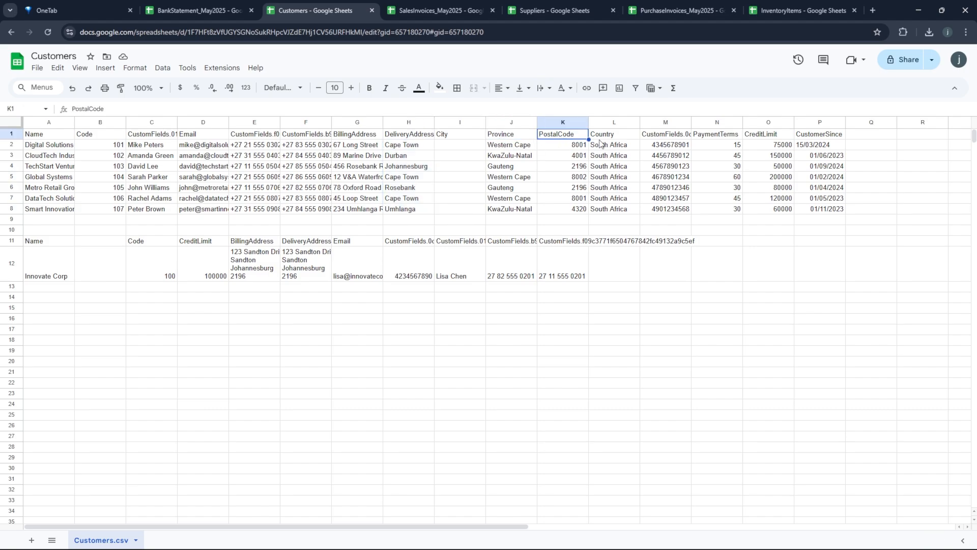
left_click(609, 137)
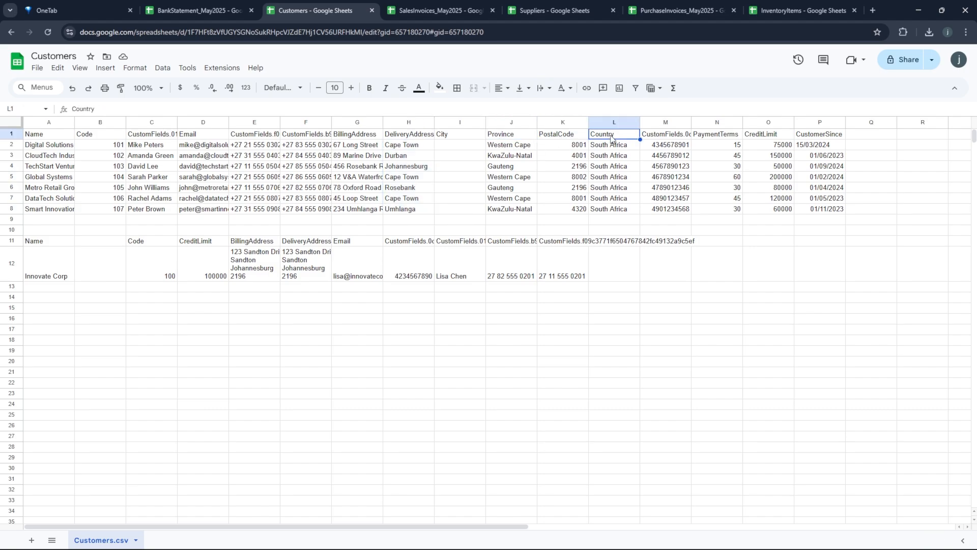
left_click(724, 137)
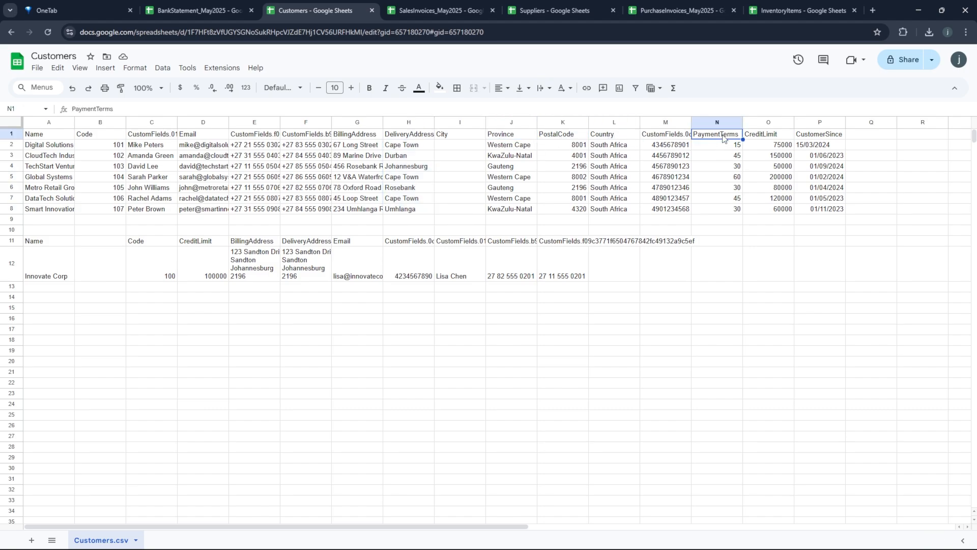
left_click(813, 137)
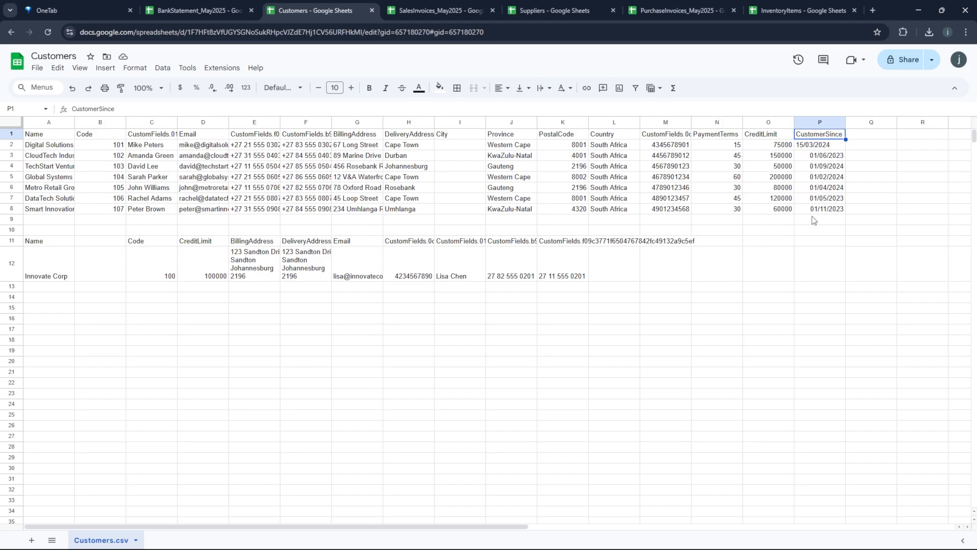
- Copy the full customer table A1:P8, Name through CustomerSince, and return to the Accounter window
left_click(36, 138)
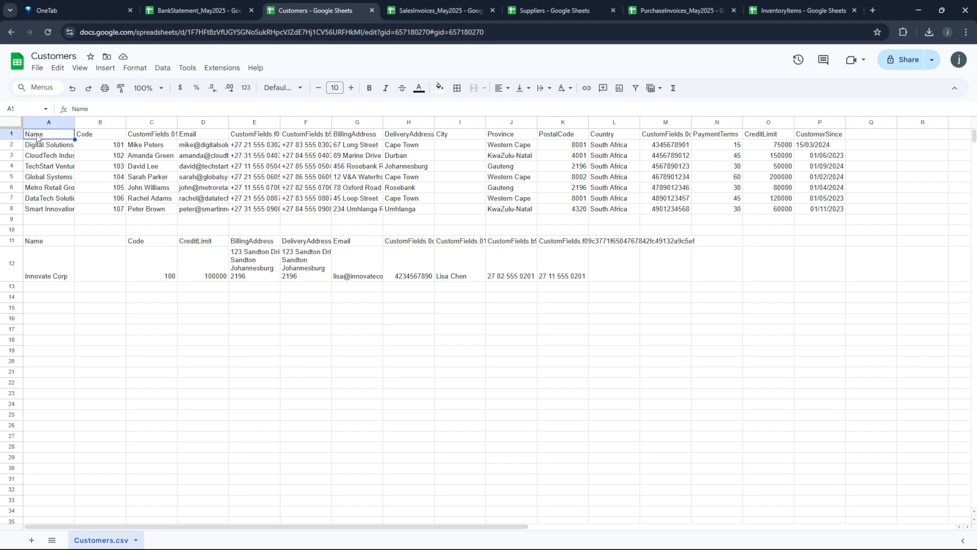
left_click_drag(85, 167, 805, 212)
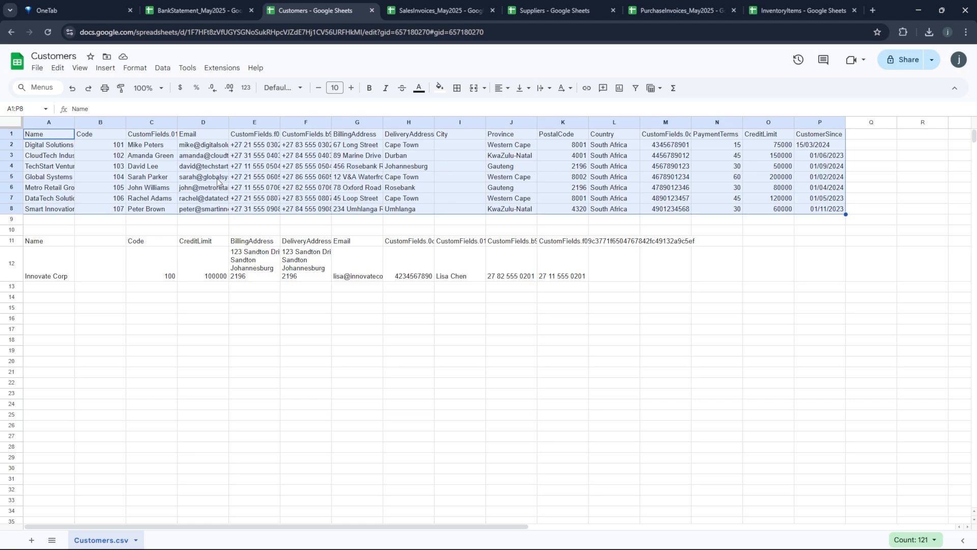
right_click(175, 177)
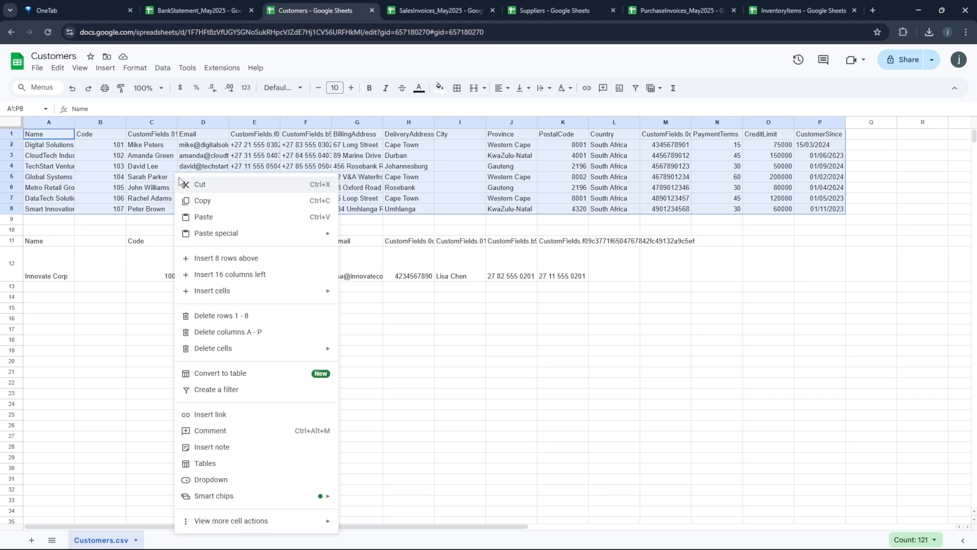
left_click(206, 204)
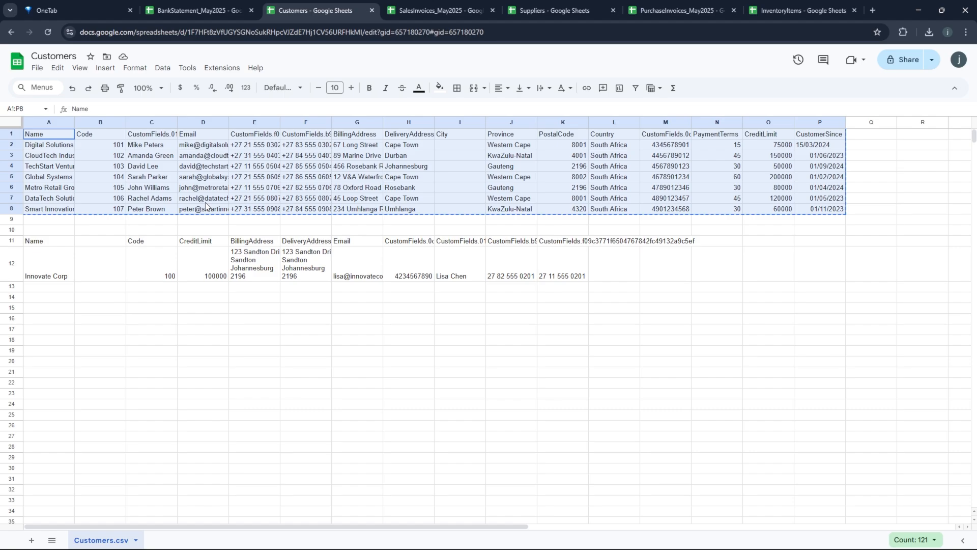
key("alt+Tab")
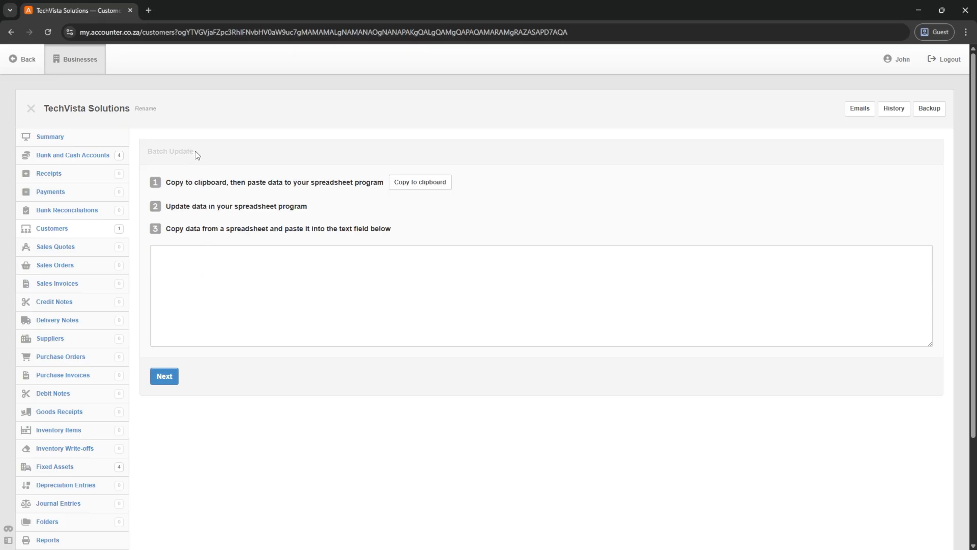
- Open the Batch Create page for customers
left_click_drag(193, 151, 148, 152)
left_click(49, 233)
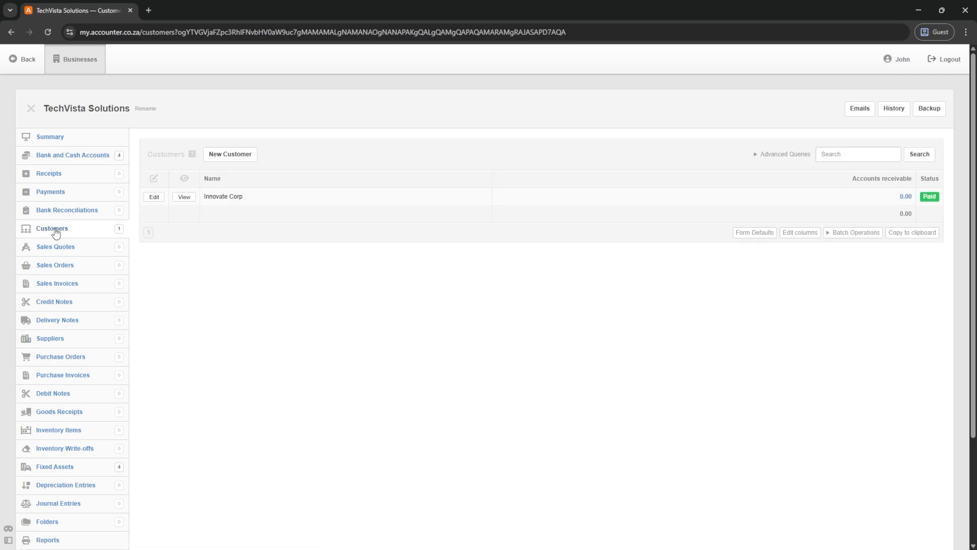
left_click(848, 240)
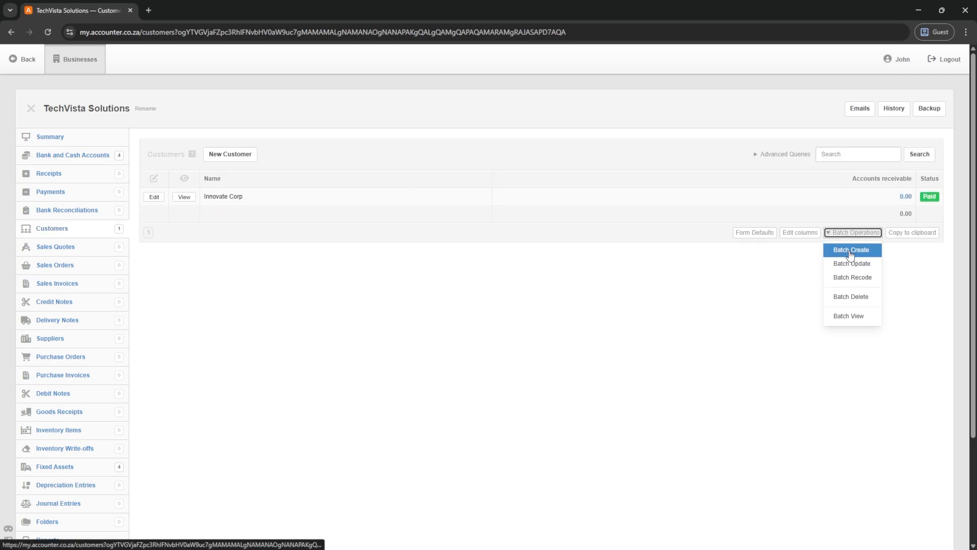
left_click(843, 251)
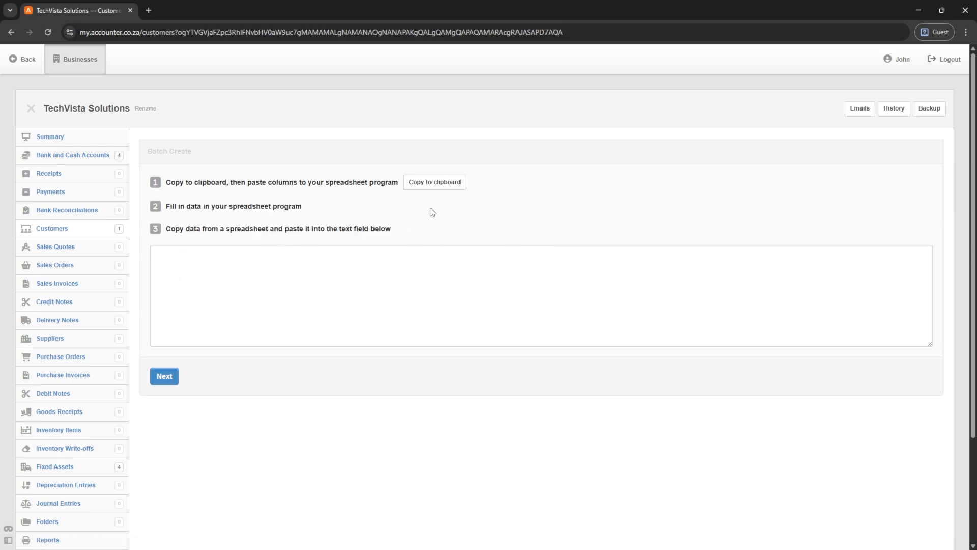
- Paste the copied spreadsheet customers and preview them, starting with Digital Solutions Ltd and CloudTech Industries
left_click(435, 184)
right_click(177, 260)
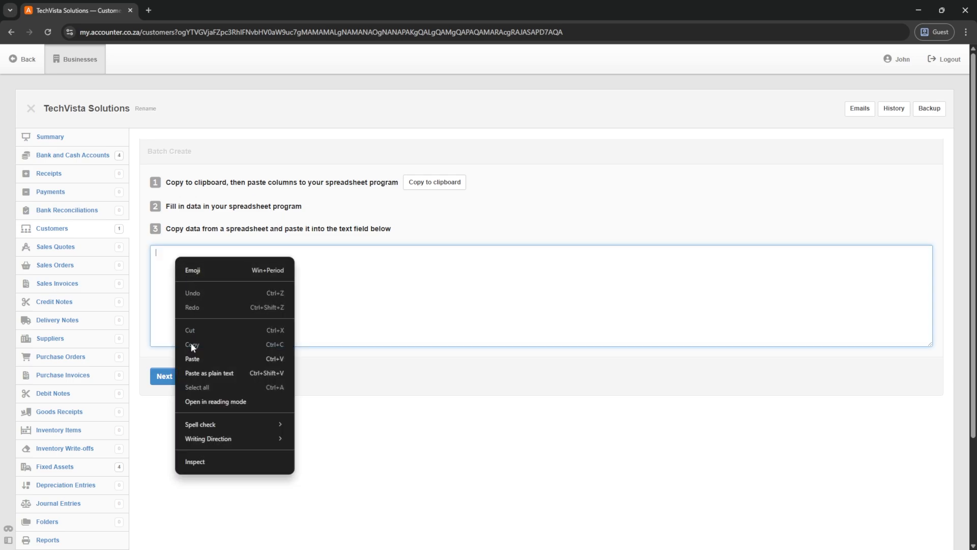
left_click(193, 359)
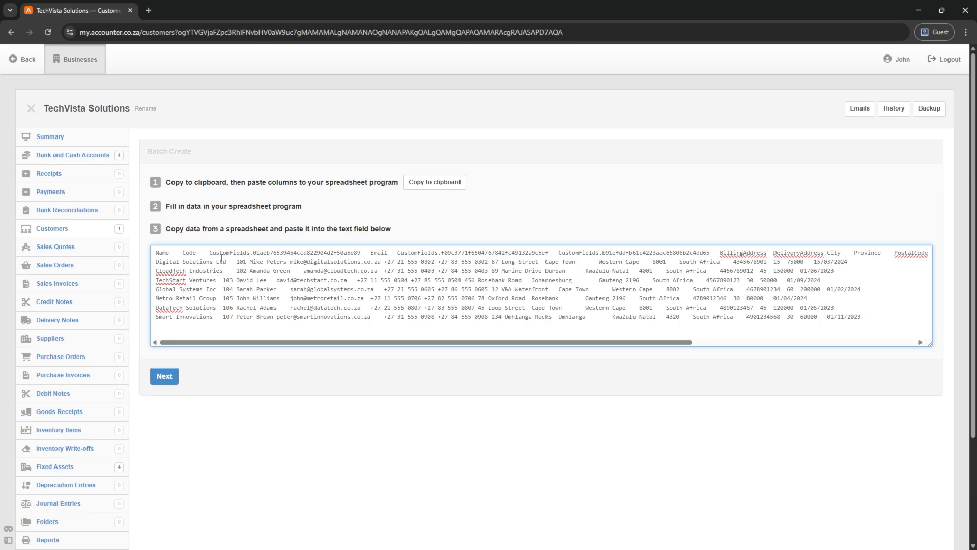
left_click(162, 377)
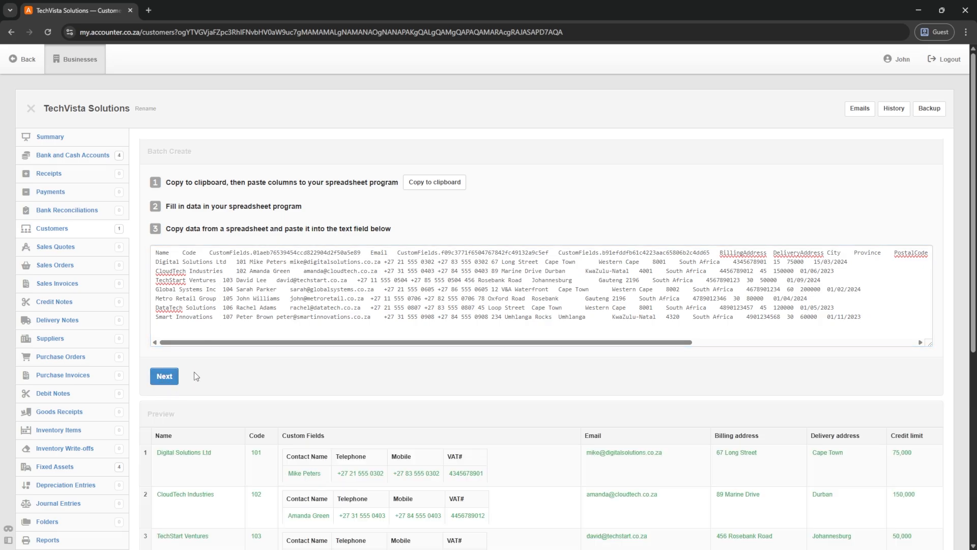
scroll(249, 386, "down", 5)
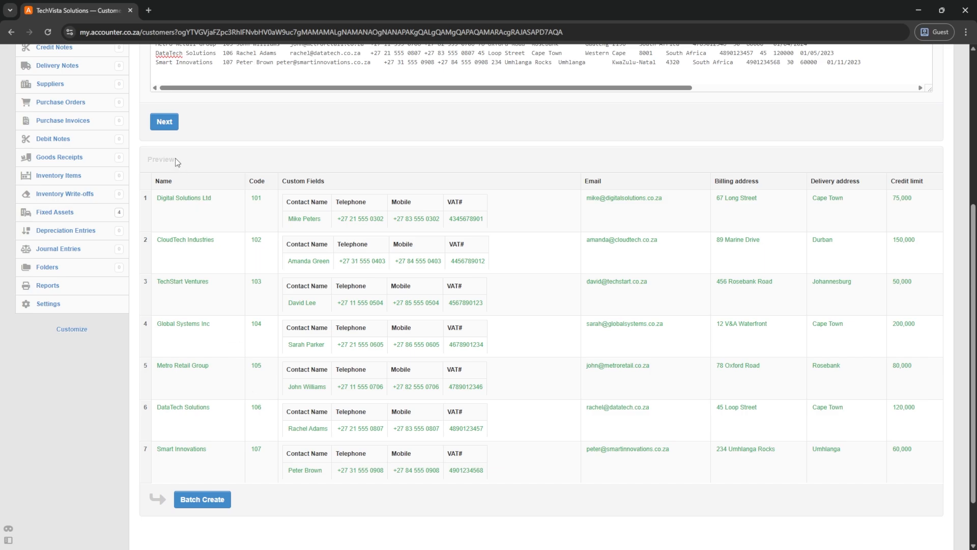
left_click_drag(177, 160, 146, 162)
- Create the seven previewed customers and confirm all eight, Innovate Corp to Smart Innovations, in Customers
left_click(195, 501)
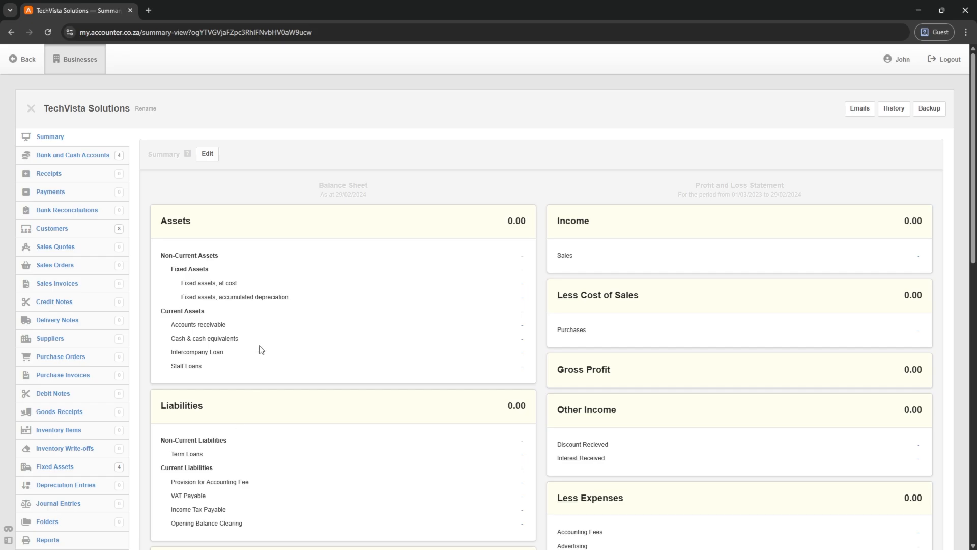
left_click(52, 229)
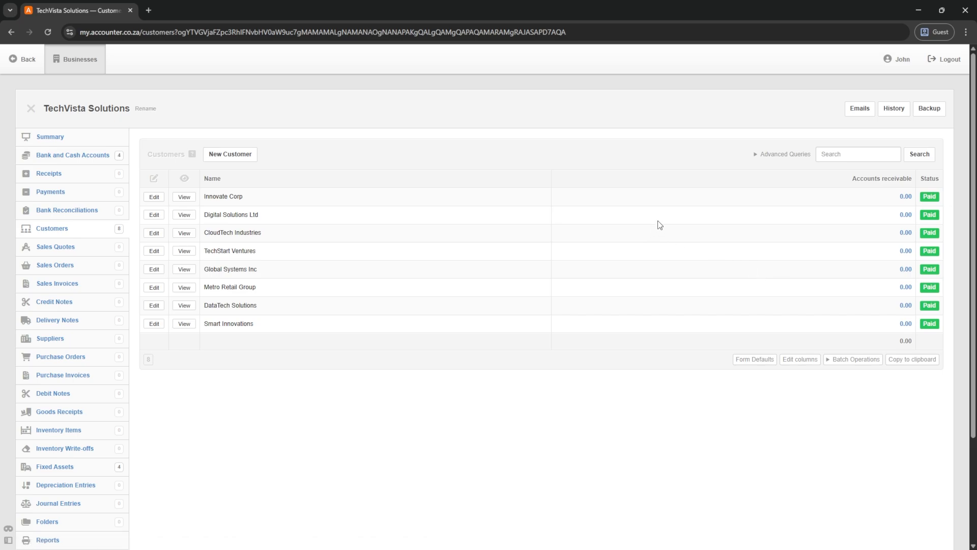
left_click_drag(221, 179, 217, 180)
left_click_drag(845, 176, 915, 184)
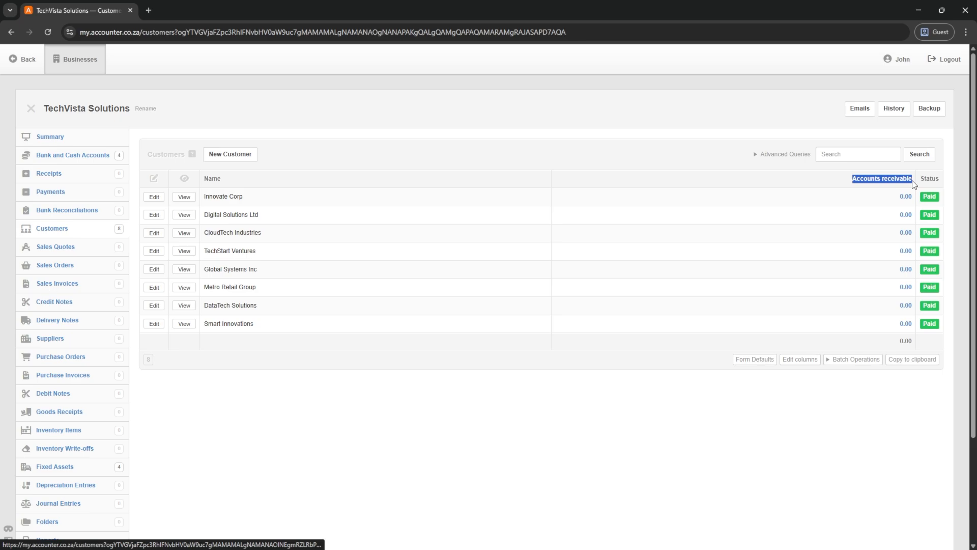
- In the customer column editor, keep Contact Name, add Mobile, and move VAT# below Mobile
left_click(792, 365)
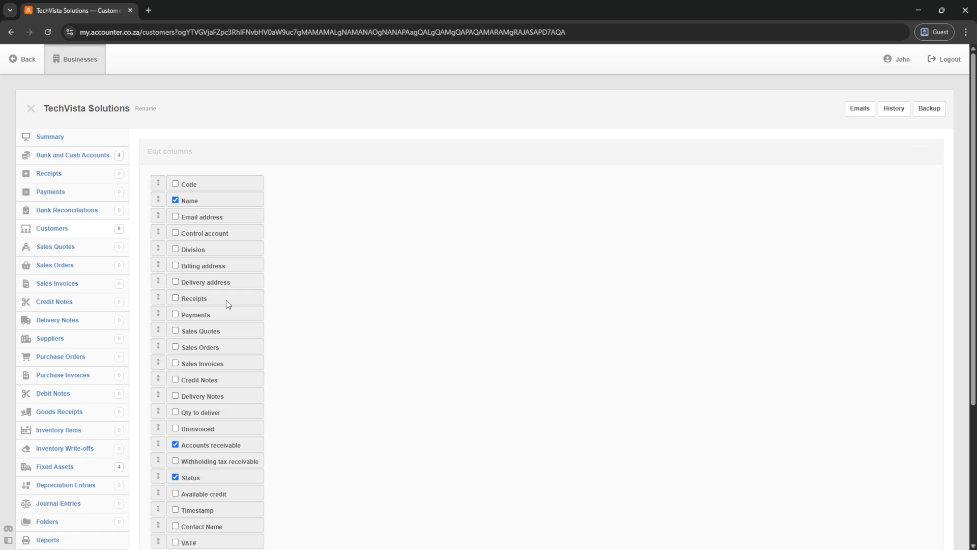
scroll(198, 302, "down", 3)
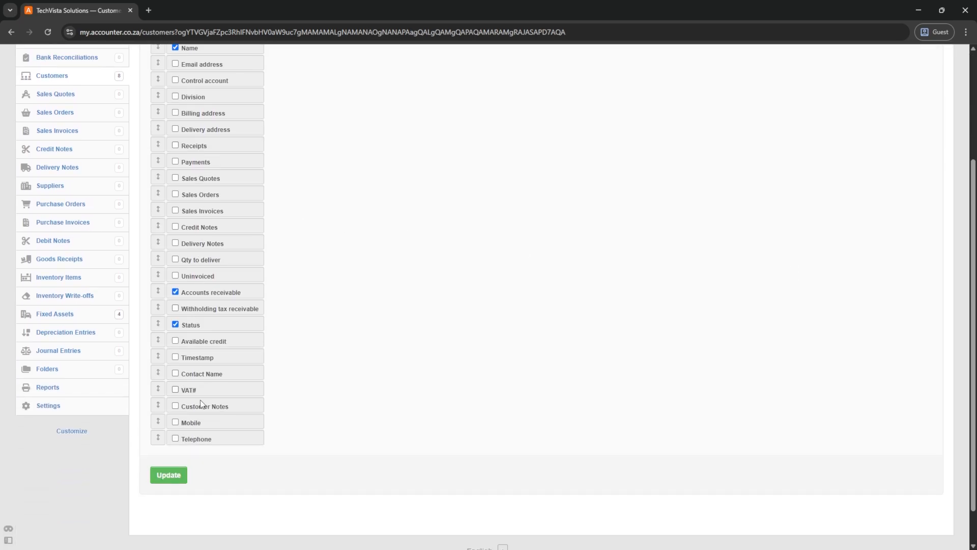
left_click(176, 374)
left_click(175, 373)
scroll(173, 368, "up", 1)
scroll(172, 367, "down", 1)
left_click(175, 422)
left_click_drag(160, 389, 161, 426)
- Add the Sales Invoices column, place it just before Accounts receivable at the end, and save
scroll(163, 362, "up", 2)
scroll(163, 363, "up", 3)
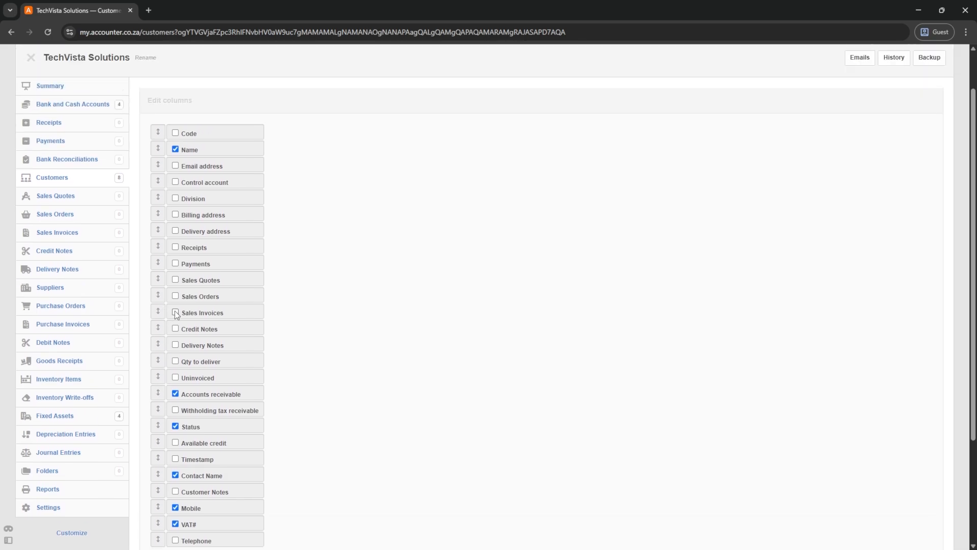
left_click(176, 313)
scroll(167, 319, "down", 2)
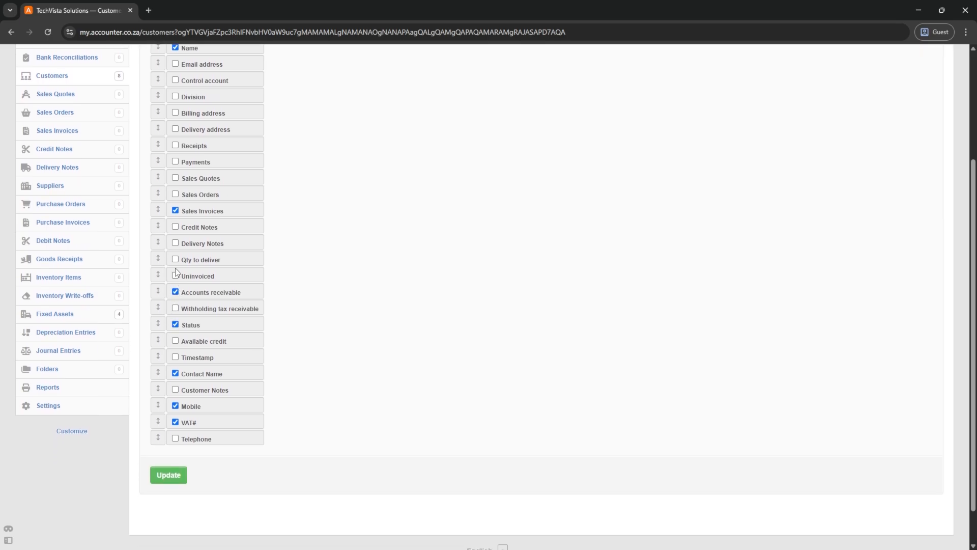
left_click_drag(158, 292, 161, 444)
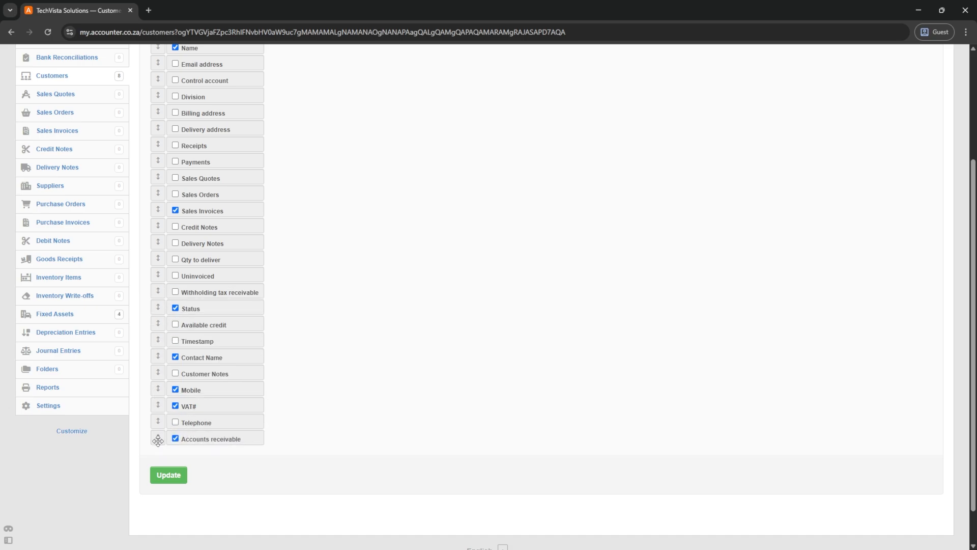
left_click_drag(158, 210, 158, 426)
left_click(172, 476)
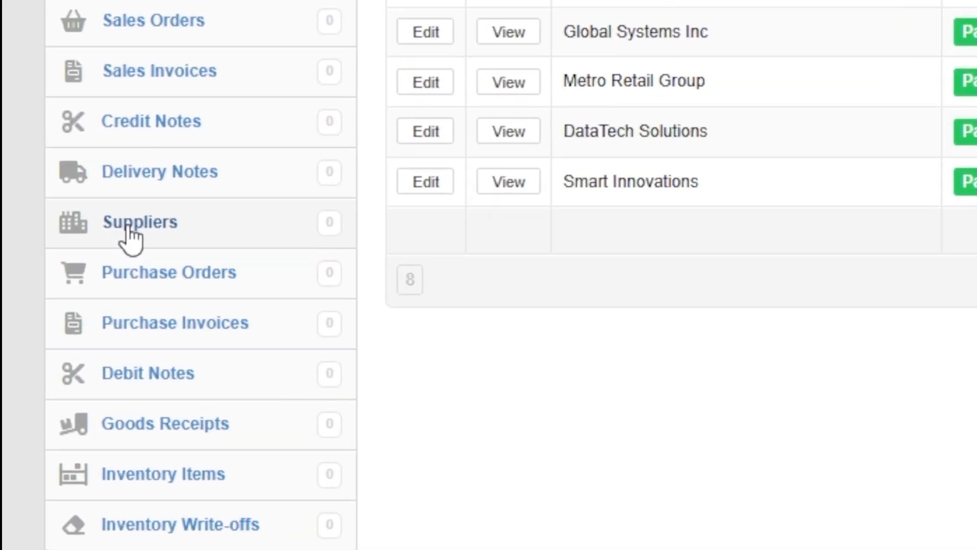
- Go to the Suppliers list, which has no suppliers yet
left_click(102, 269)
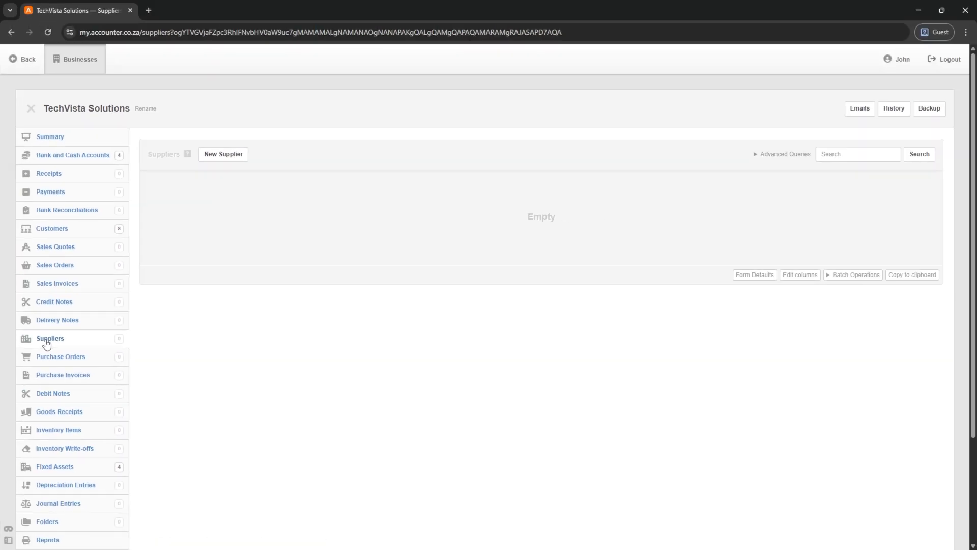
- Start a new supplier named Office Essentials with code 9000
left_click(223, 154)
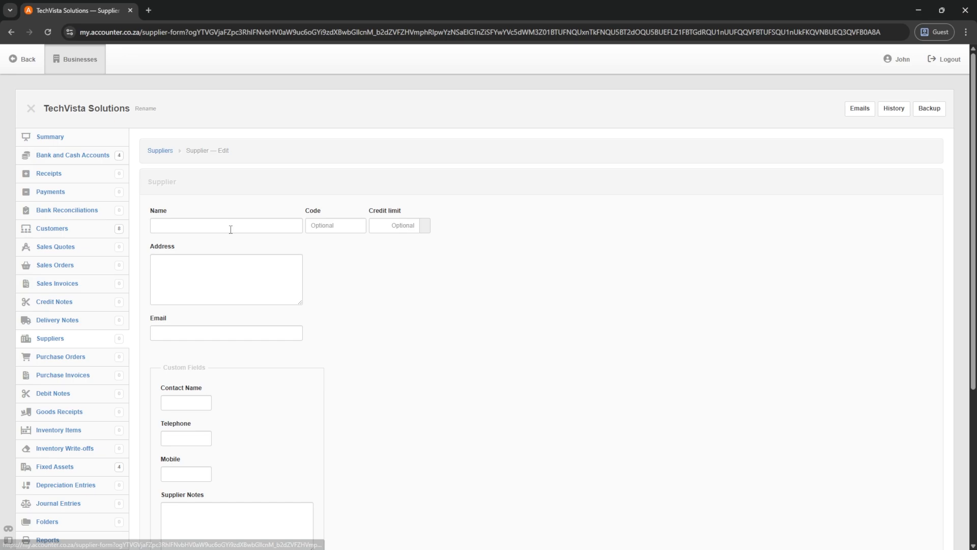
left_click(222, 225)
type("Office Essentials")
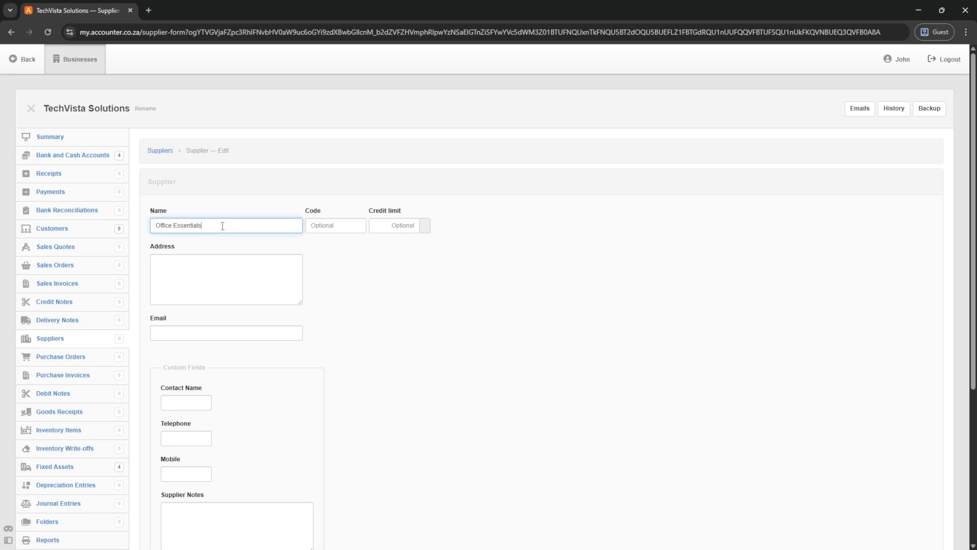
left_click(324, 226)
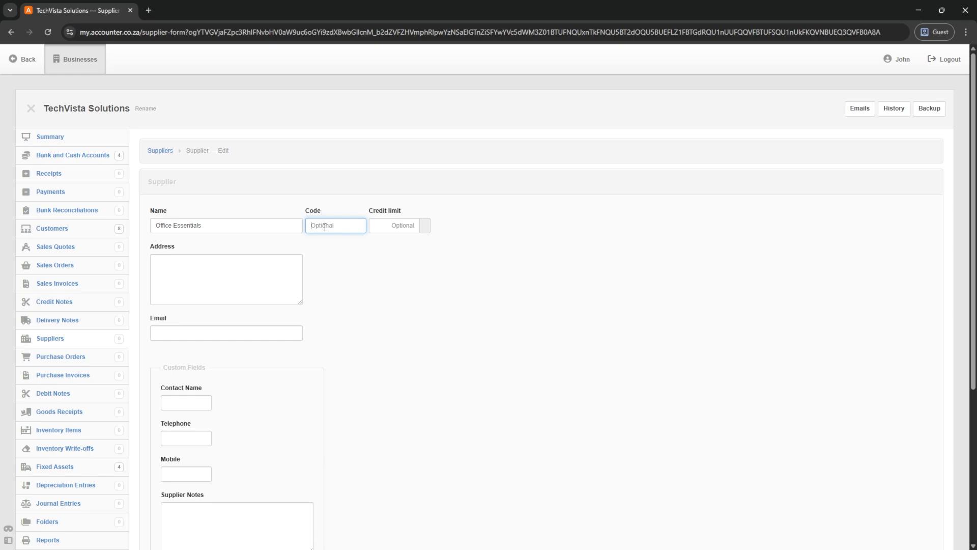
type("9000")
left_click(390, 224)
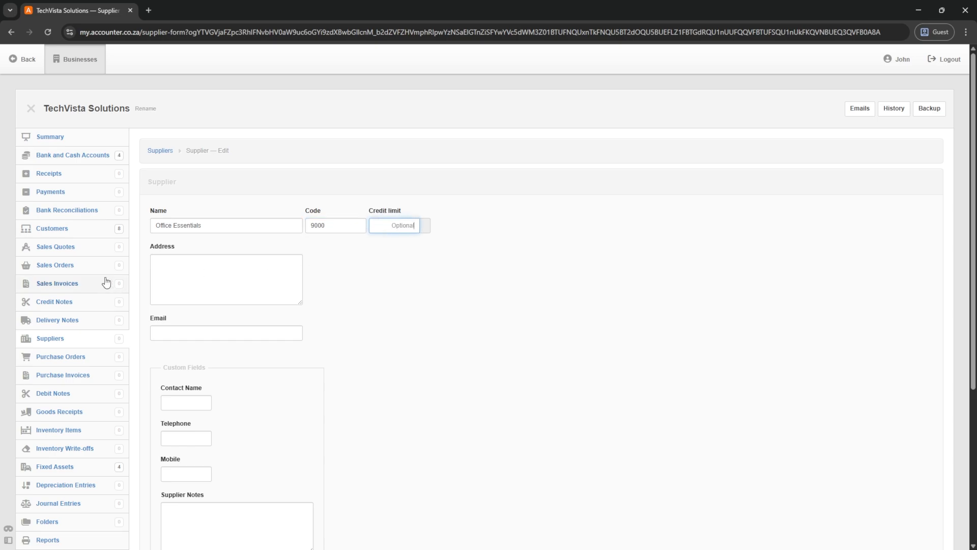
- Fill in the supplier's postal address, e-mail, contact name and telephone number
left_click(214, 280)
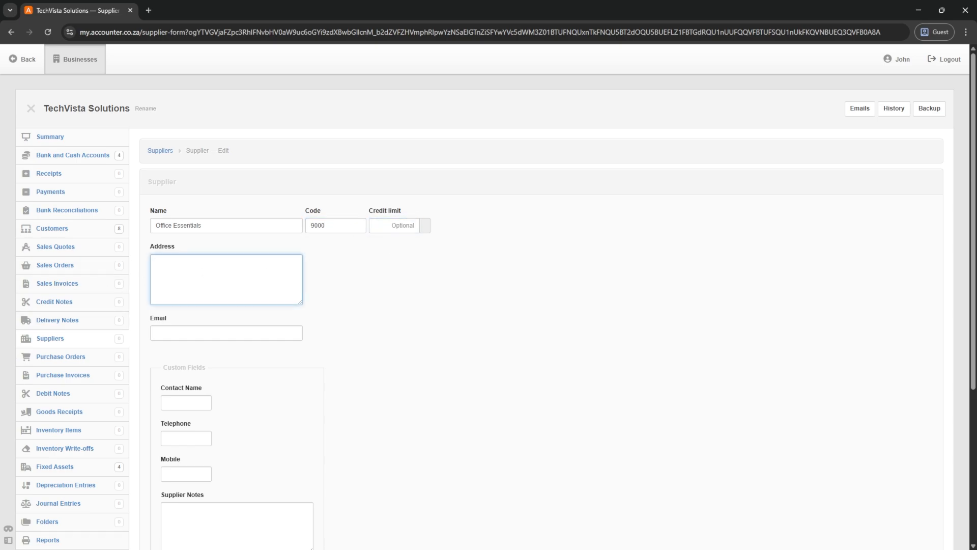
key("ctrl+v")
key("alt+Tab")
key("alt+Tab")
key("Tab")
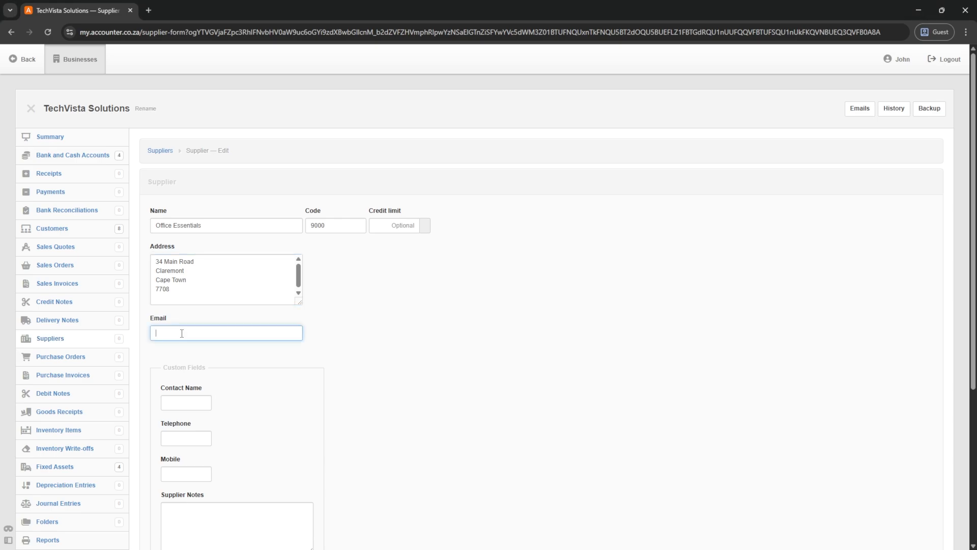
key("ctrl+v")
key("Tab")
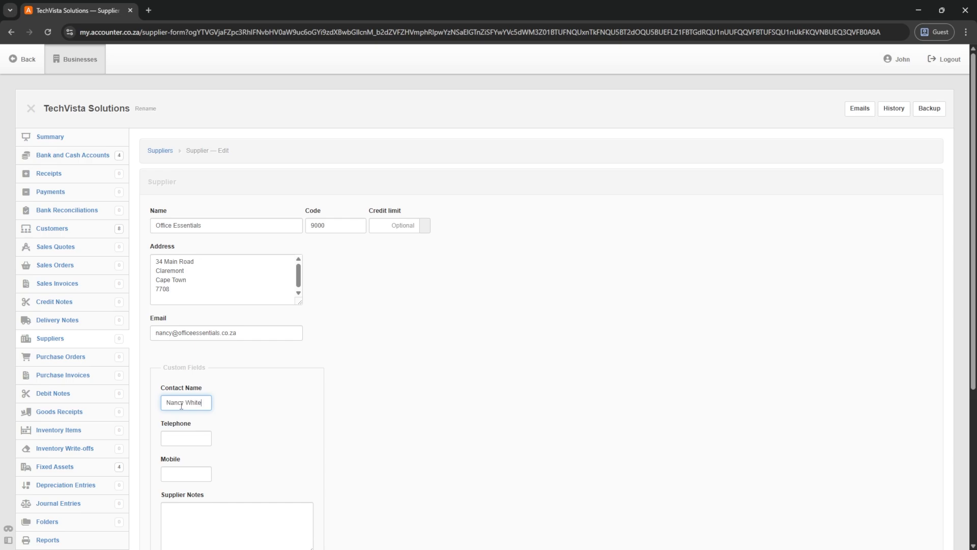
left_click(175, 439)
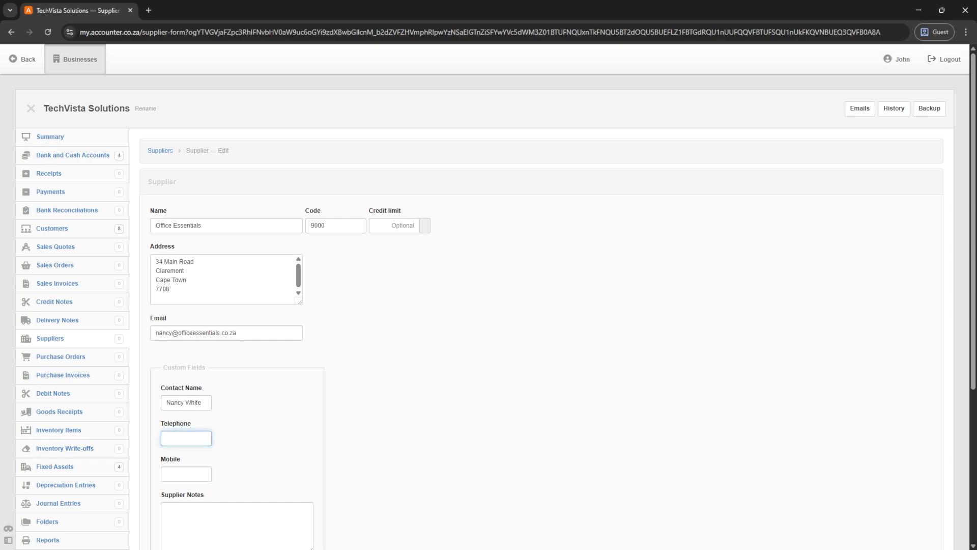
left_click(182, 438)
key("ctrl+v")
key("Tab")
- Create the Office Essentials supplier record
scroll(330, 296, "down", 3)
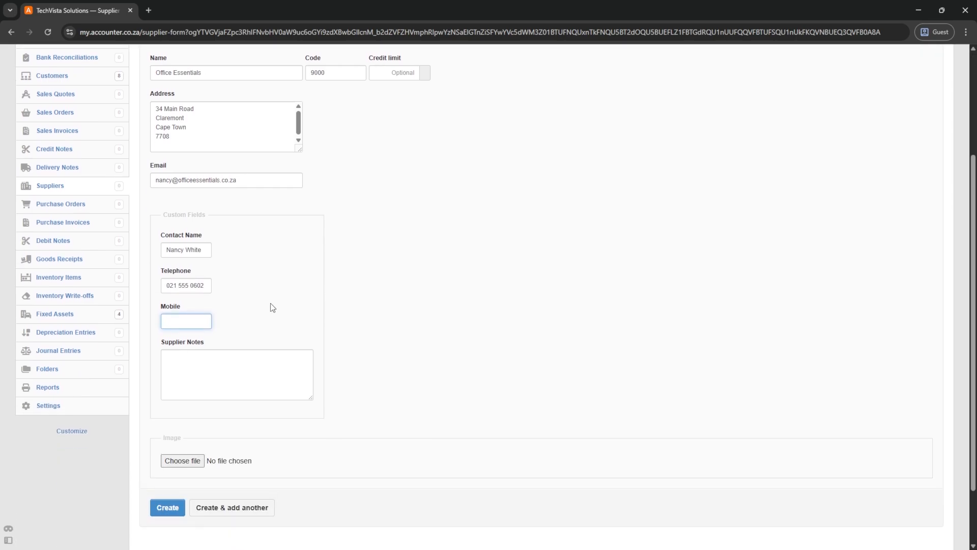
scroll(270, 307, "down", 1)
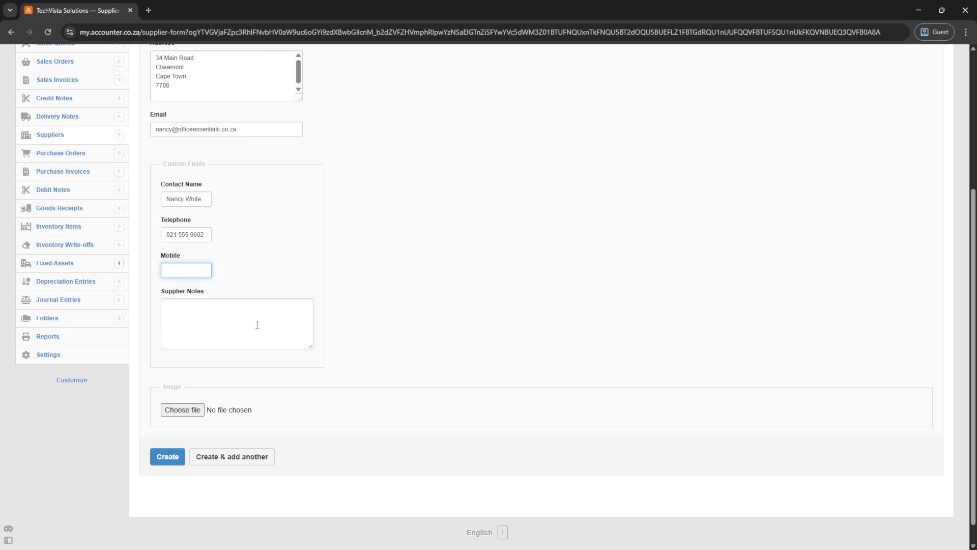
left_click(166, 459)
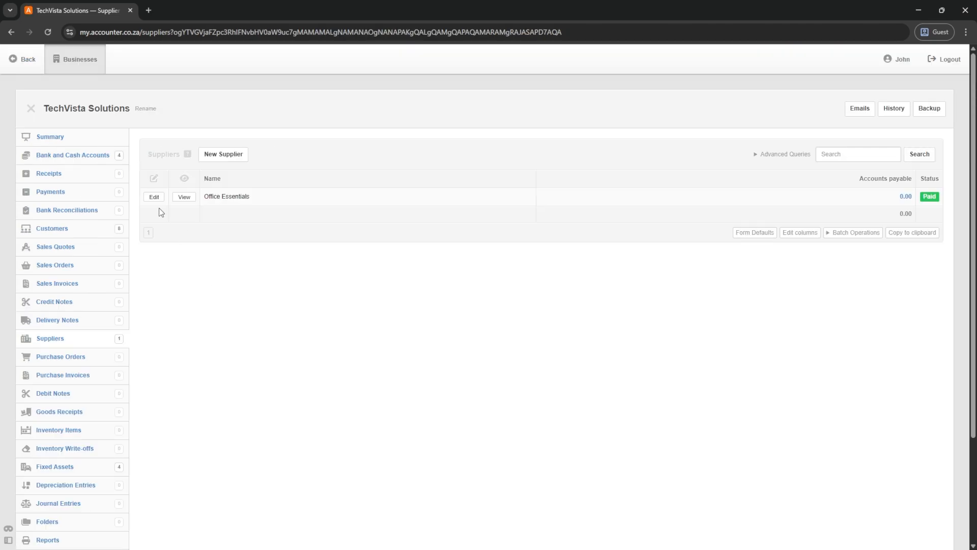
- Review the saved Office Essentials supplier details, then go to the business Settings
left_click(152, 197)
scroll(247, 367, "down", 1)
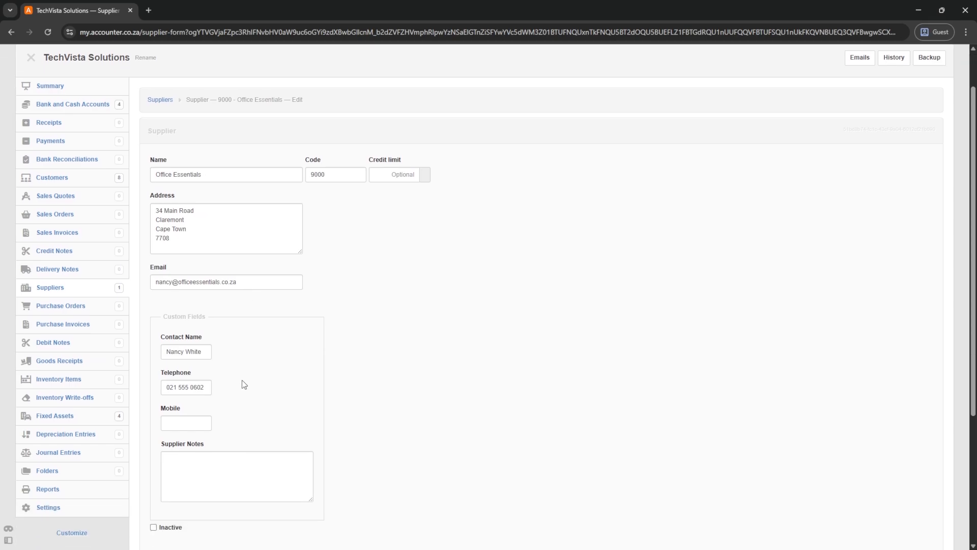
scroll(244, 384, "down", 4)
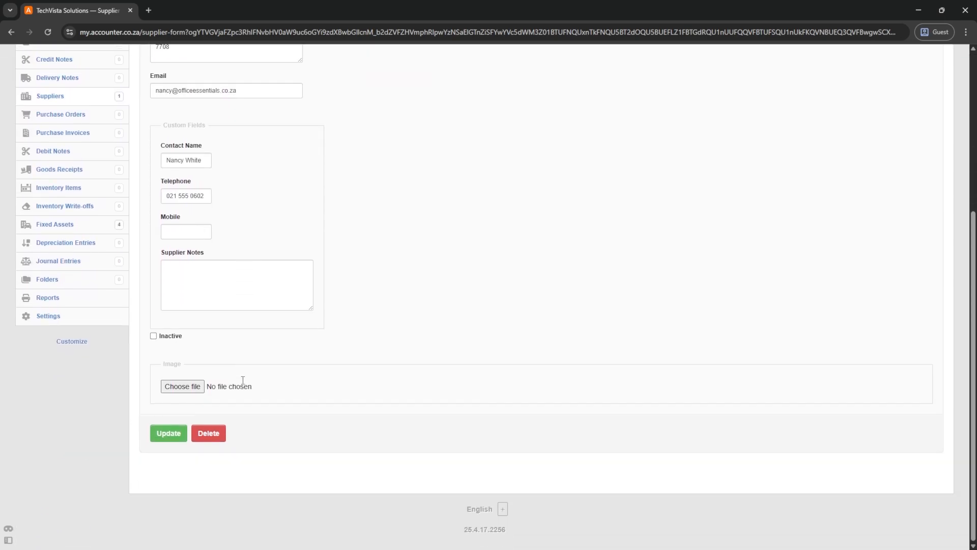
scroll(245, 385, "up", 3)
scroll(245, 384, "up", 2)
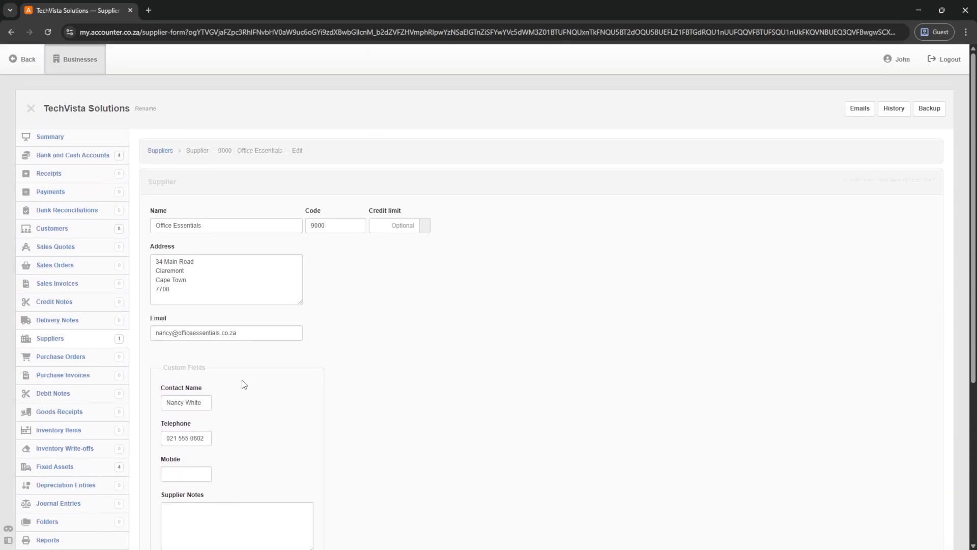
scroll(243, 384, "down", 2)
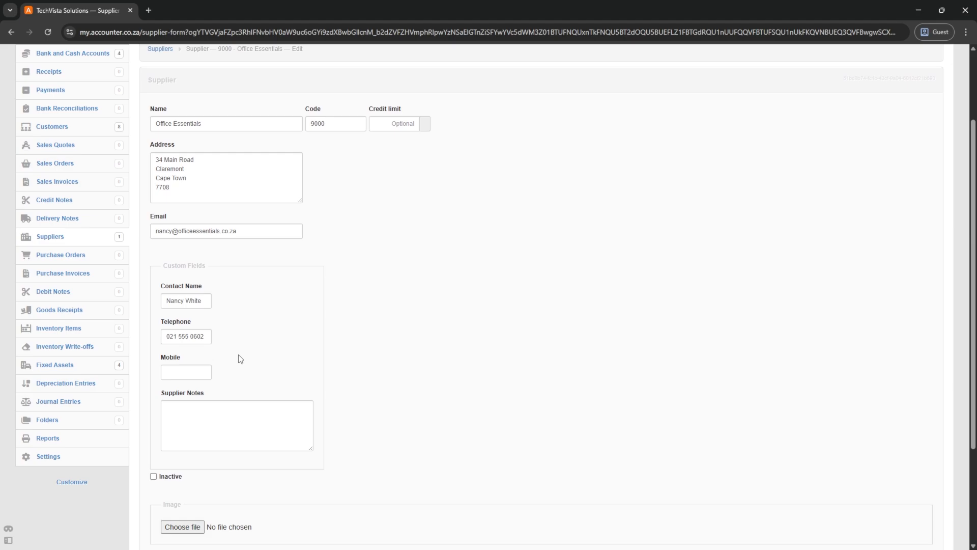
scroll(241, 359, "down", 1)
scroll(239, 355, "up", 1)
left_click(45, 461)
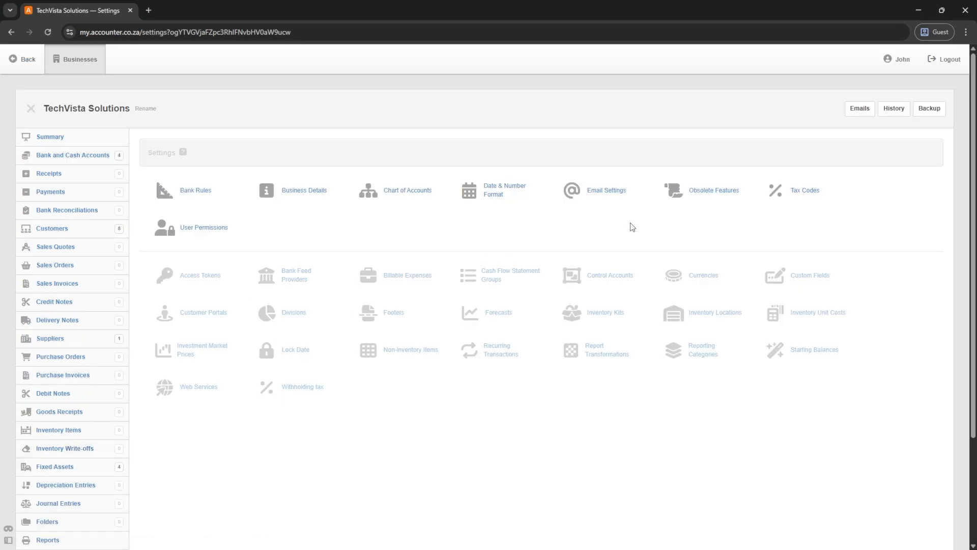
- Open Classic Custom Fields under obsolete features and start a new custom field
left_click(674, 196)
left_click(199, 219)
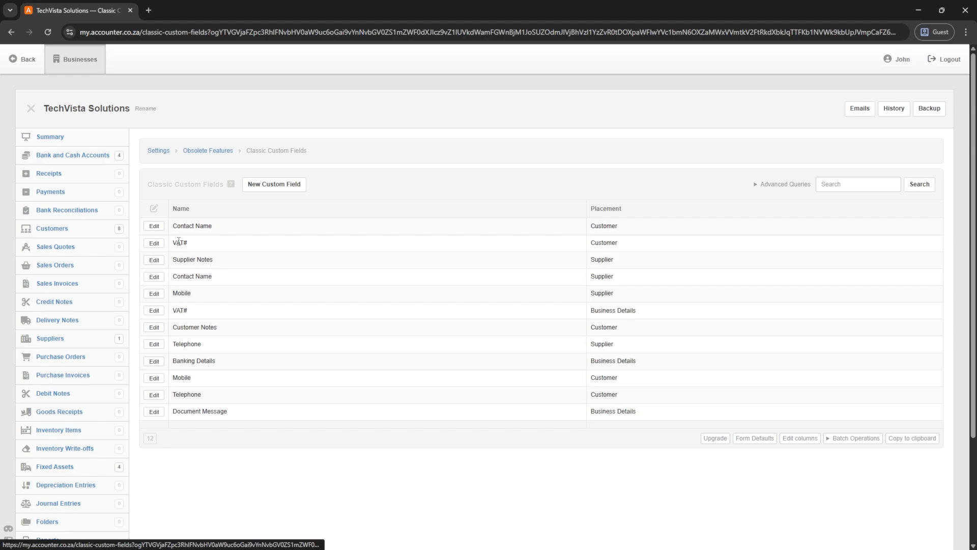
left_click(270, 187)
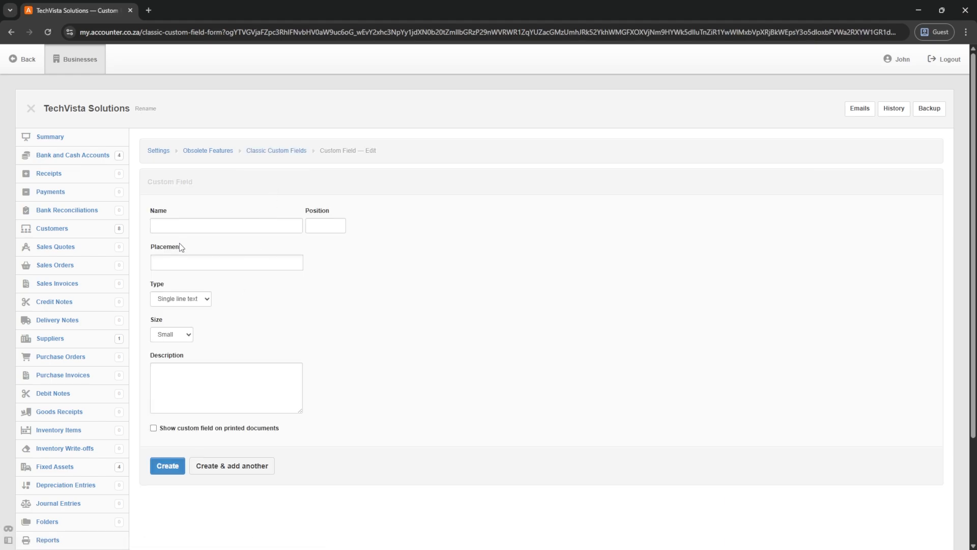
- Create the Supplier VAT# field on Supplier records, shown on and at top of printed documents
left_click(178, 225)
type("S#upplier VAT#")
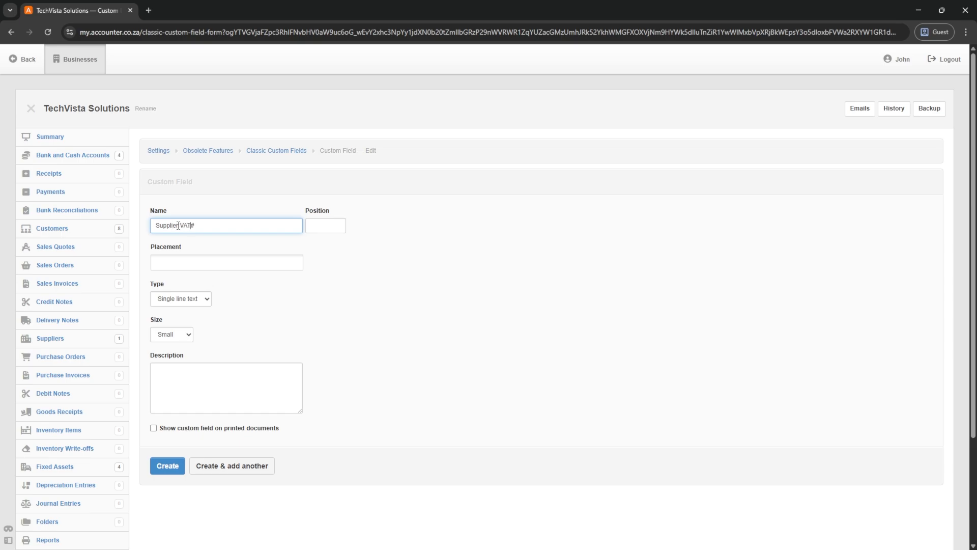
left_click(183, 263)
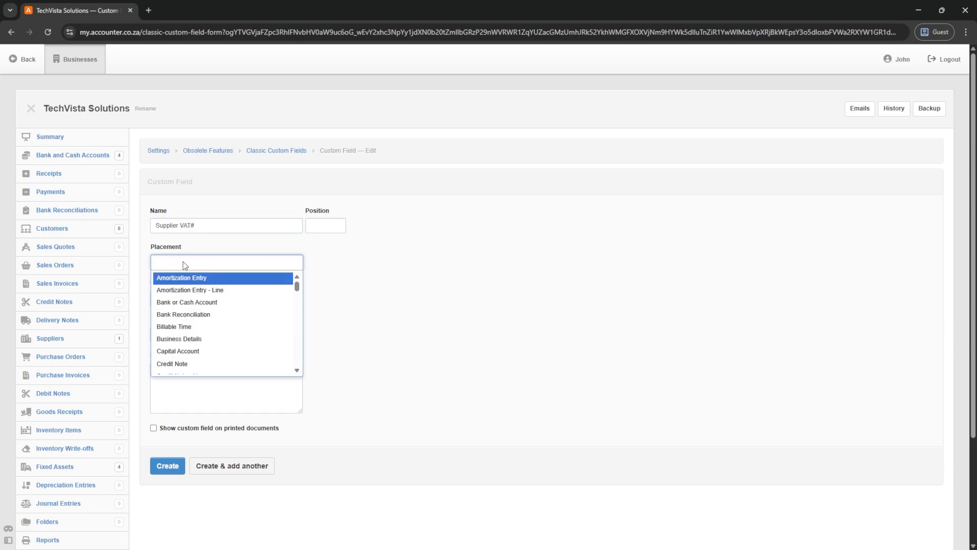
type("suppl")
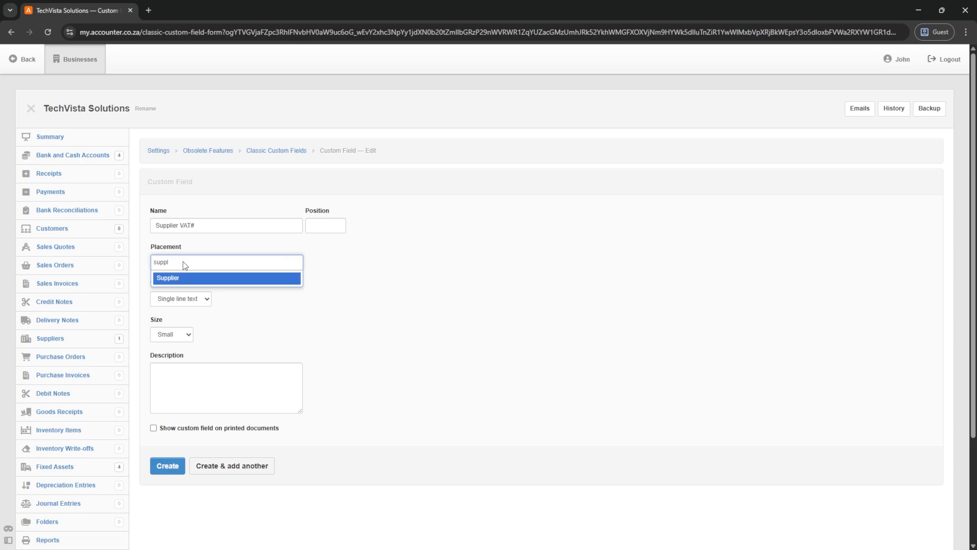
left_click(165, 279)
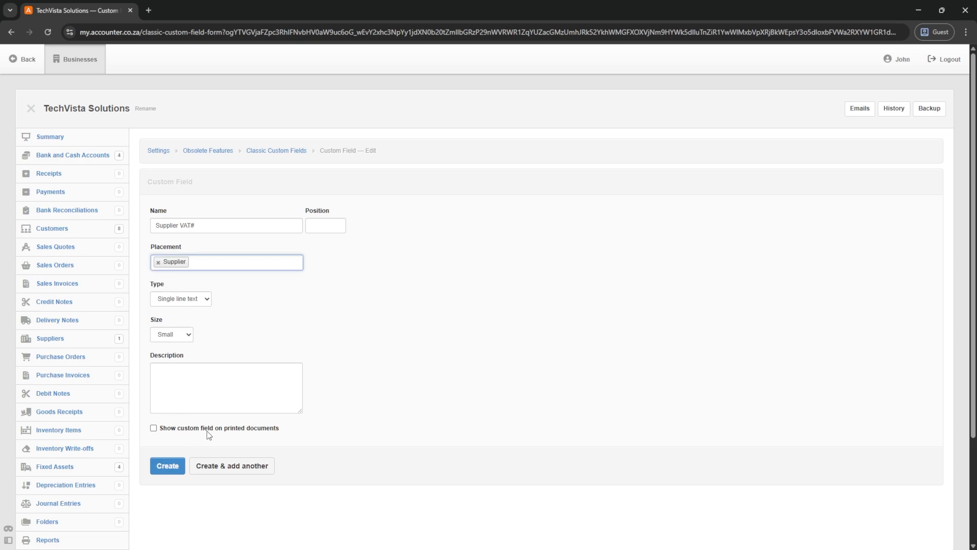
left_click(154, 429)
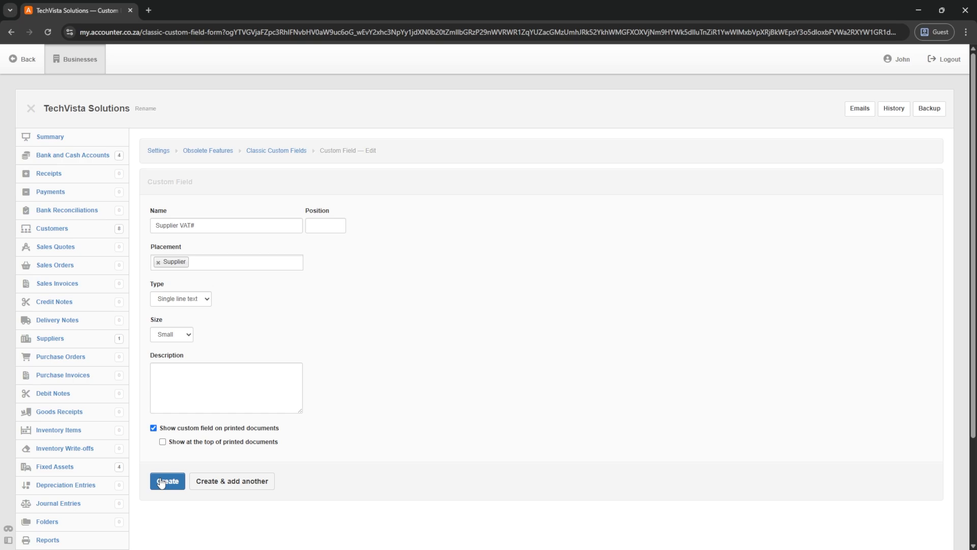
left_click(163, 441)
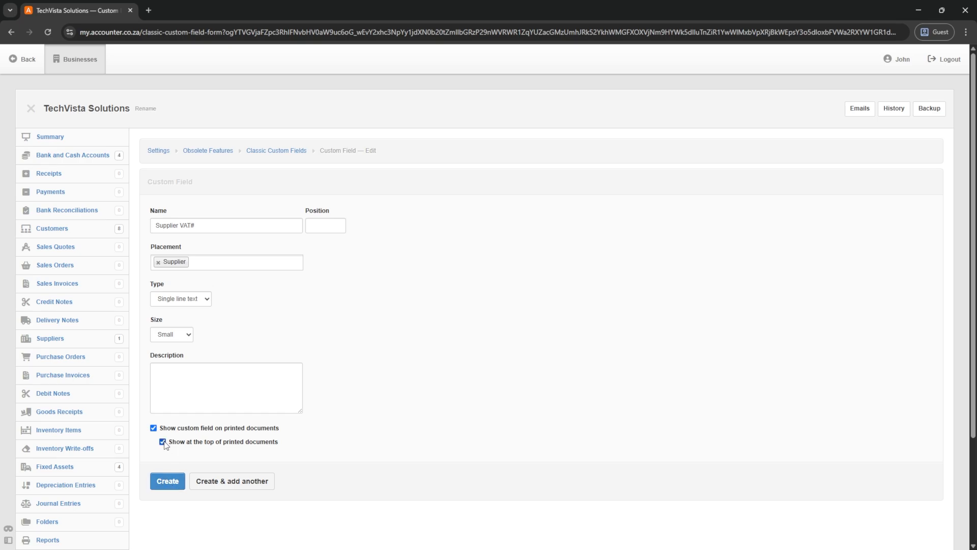
left_click(167, 485)
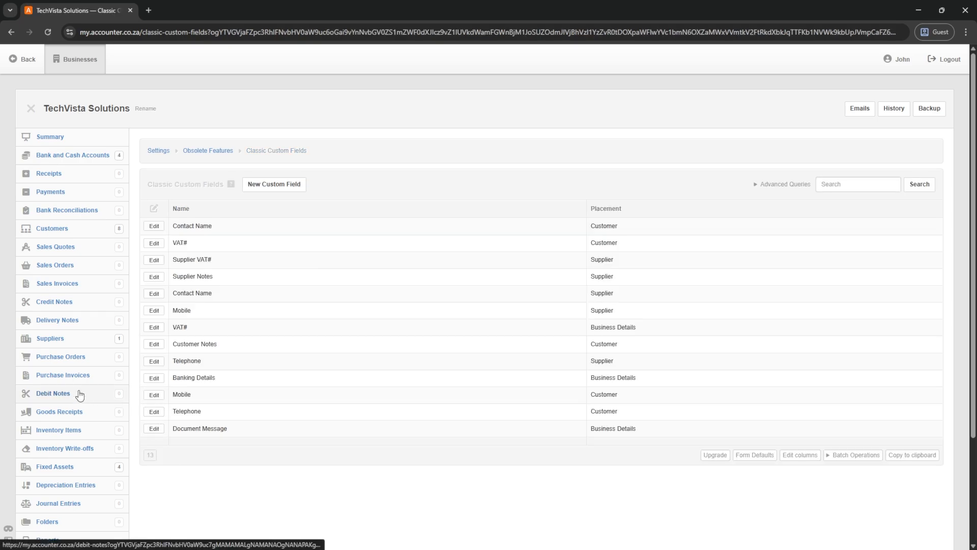
left_click(55, 339)
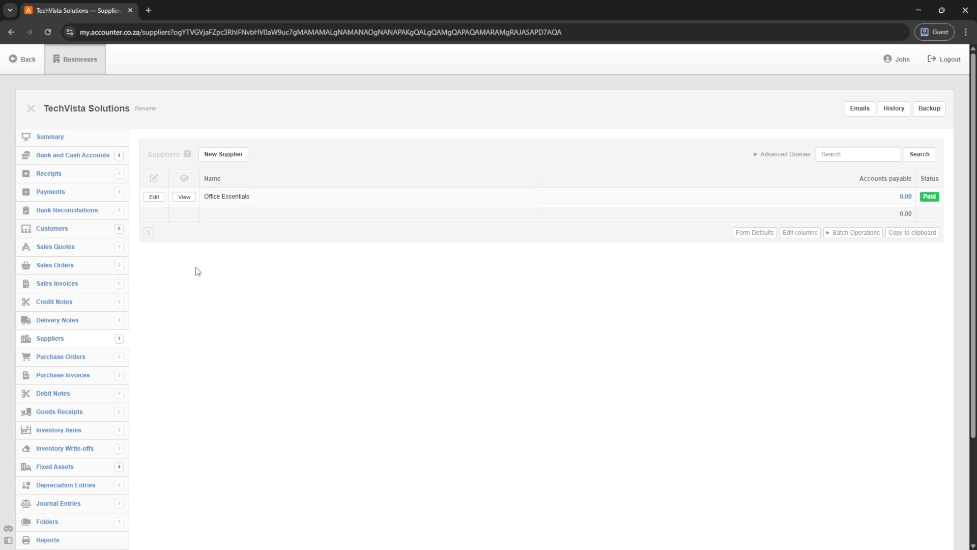
left_click(151, 197)
scroll(207, 260, "down", 3)
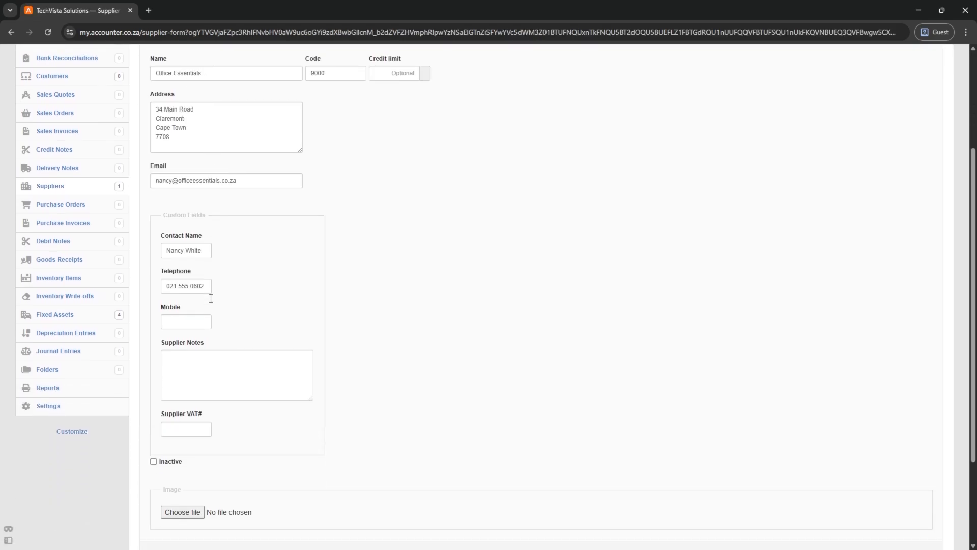
left_click(190, 429)
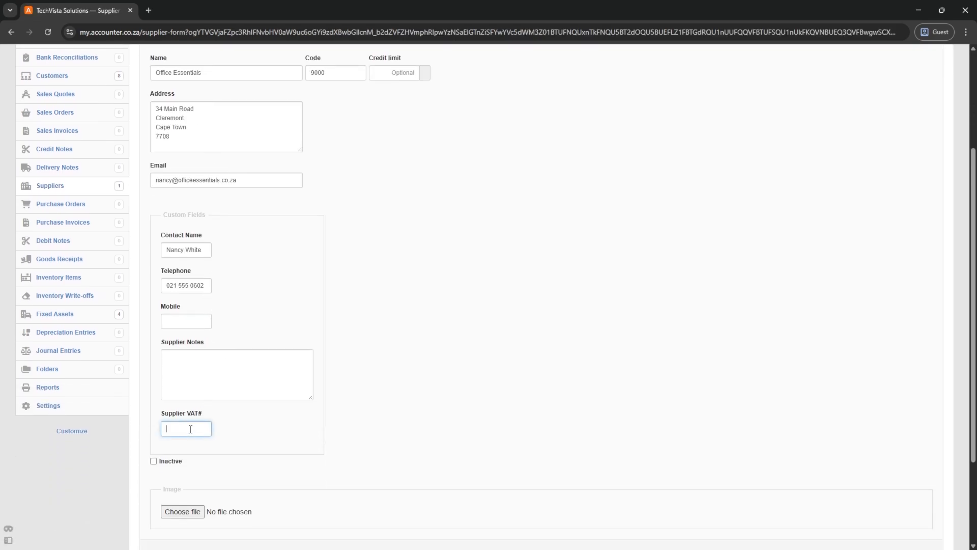
key("Tab")
scroll(257, 347, "down", 3)
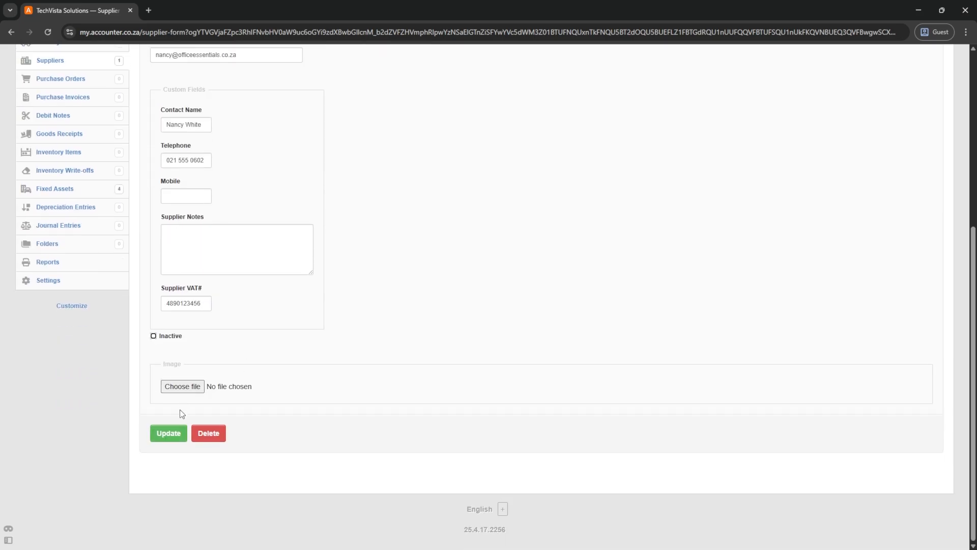
left_click(170, 434)
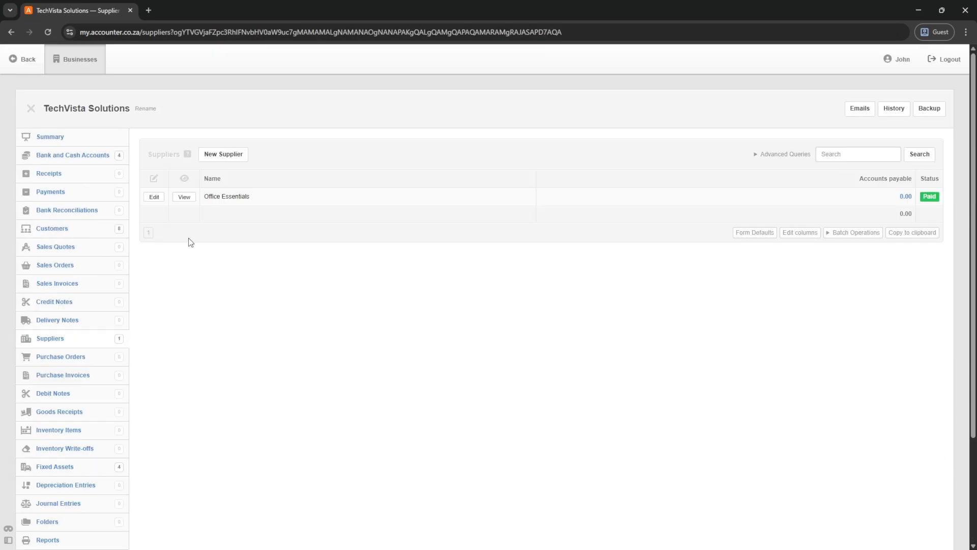
left_click(185, 197)
- Start a batch update for Office Essentials and copy its current supplier data to the clipboard
left_click(843, 234)
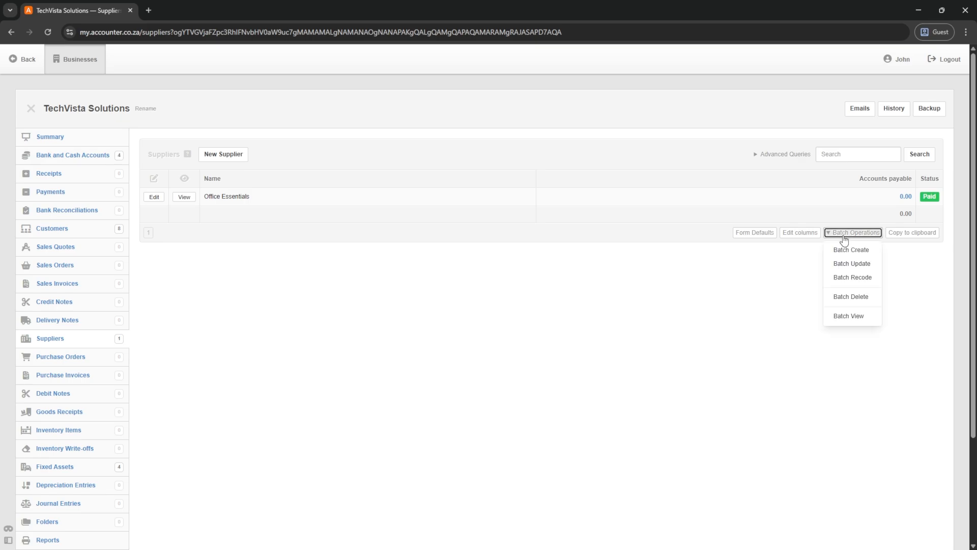
left_click(850, 263)
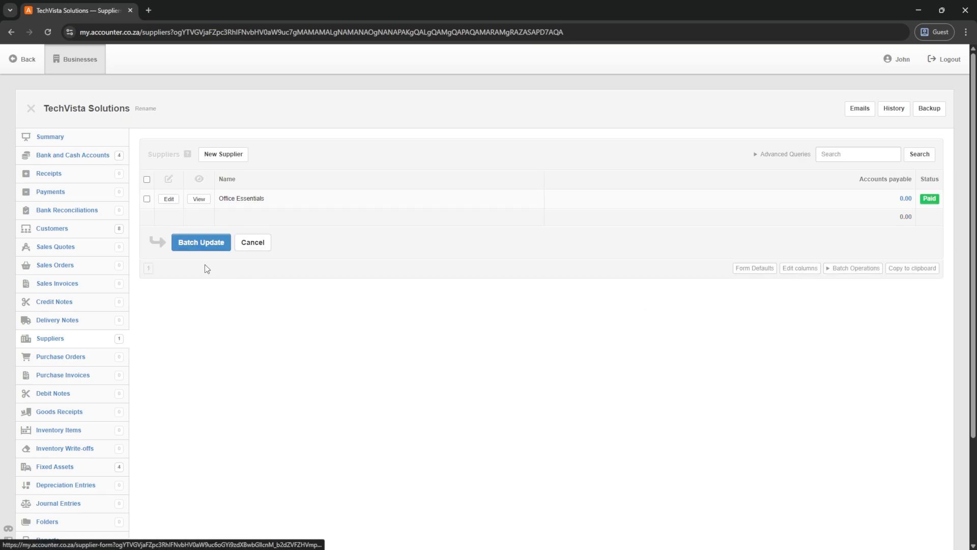
left_click(147, 199)
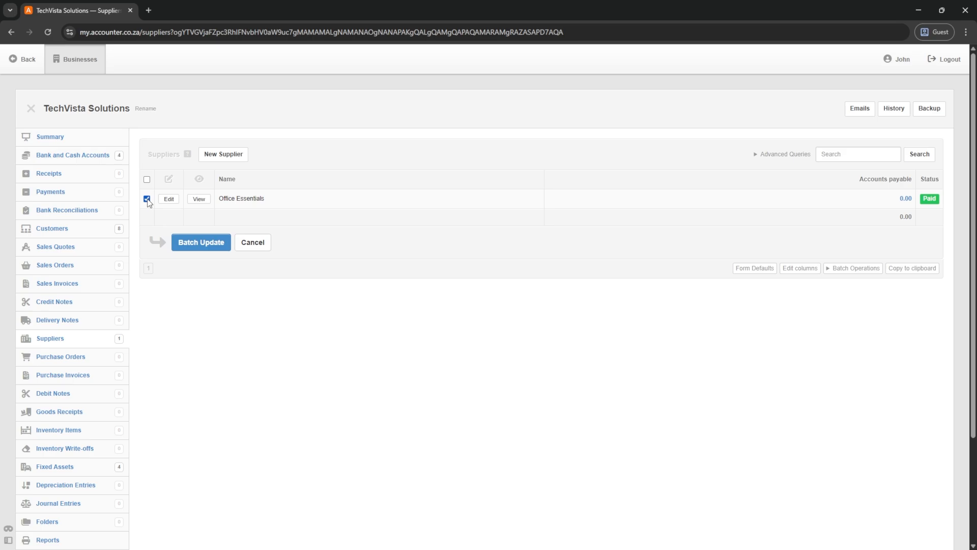
left_click(207, 244)
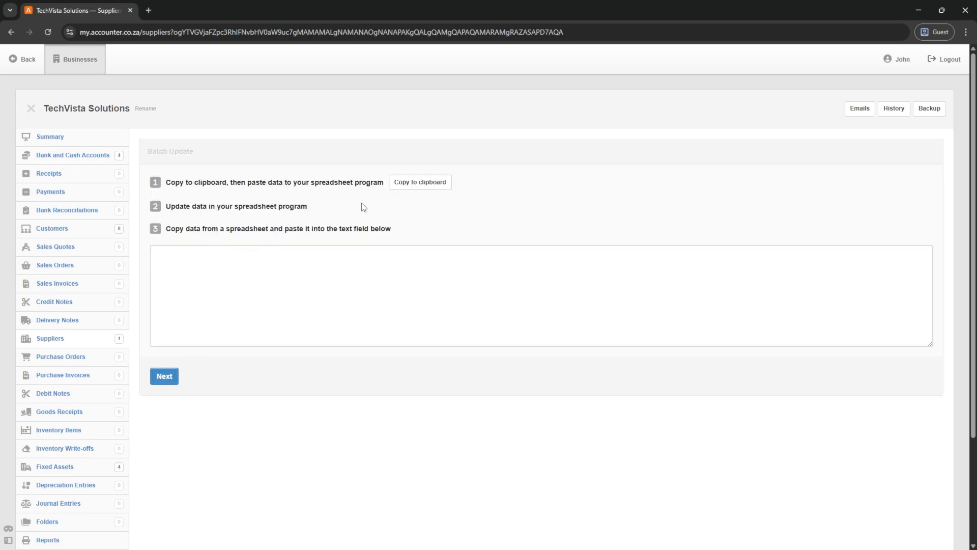
left_click(404, 184)
- Paste the Office Essentials data into A21 and replace the VATNumber header in K1 with its VAT field header
key("alt+Tab")
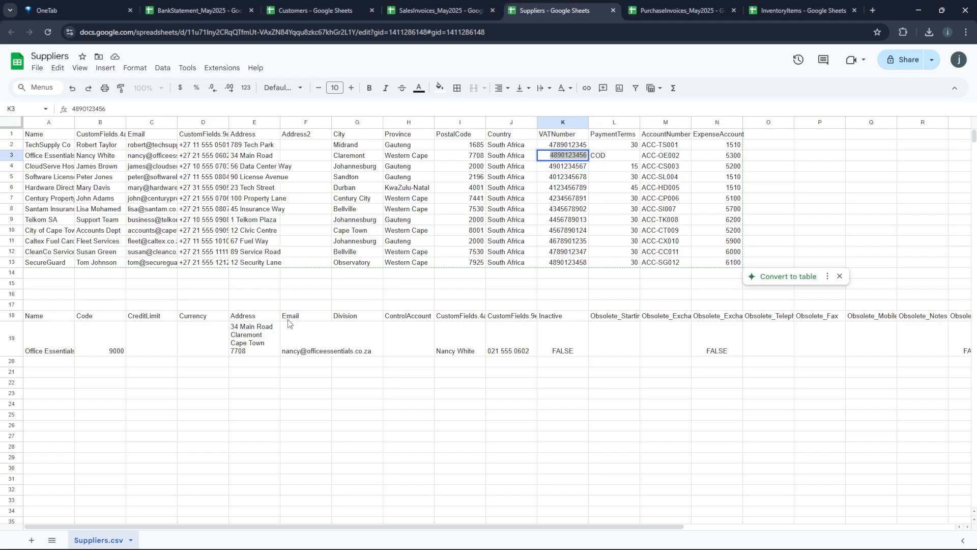
left_click(34, 374)
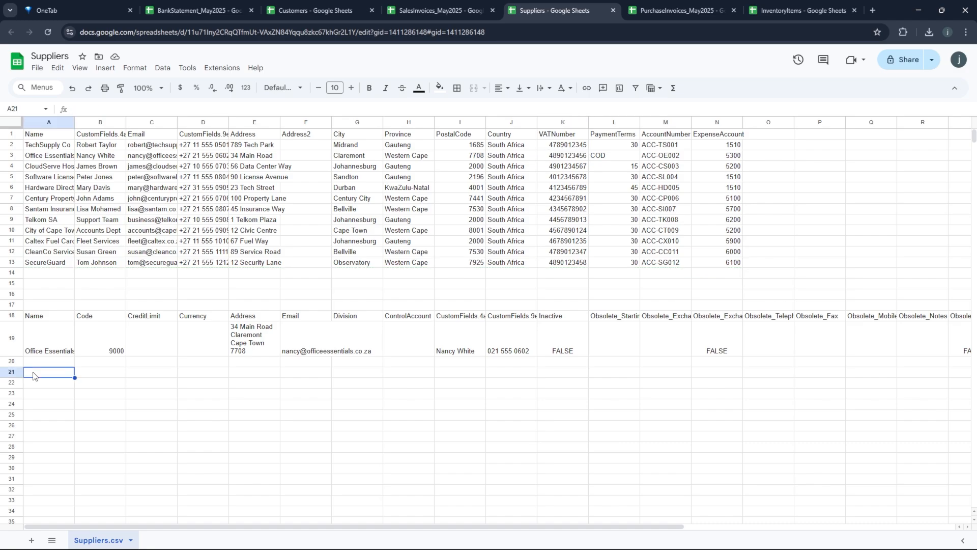
key("ctrl+v")
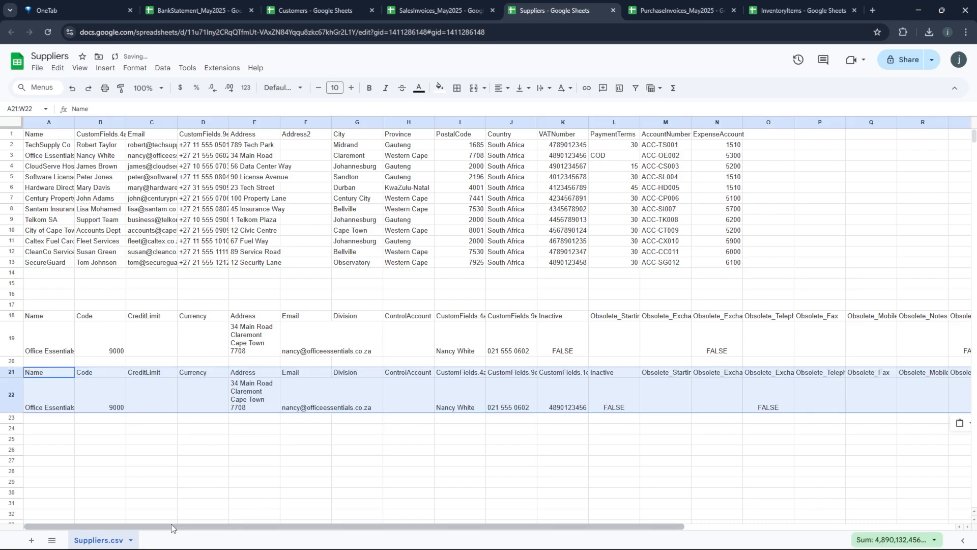
left_click_drag(178, 531, 328, 538)
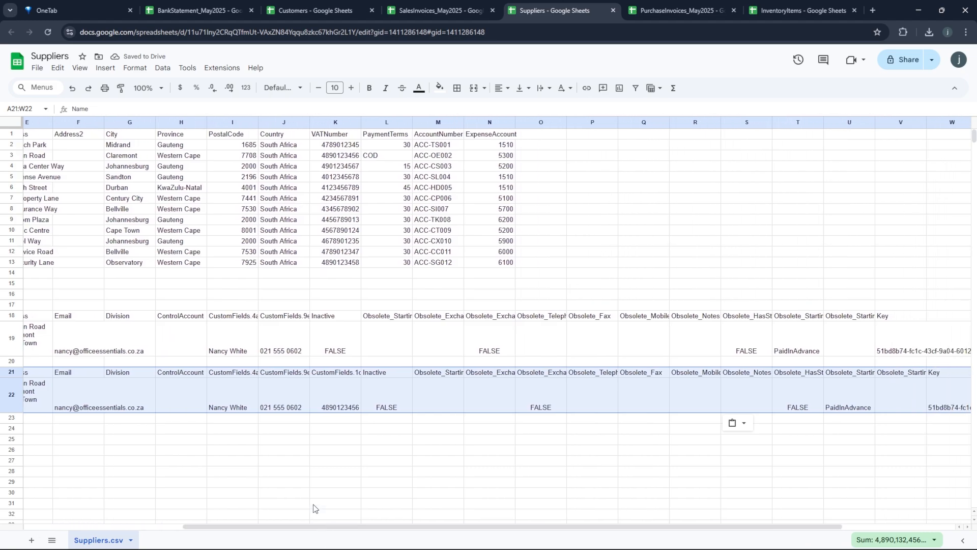
left_click(335, 375)
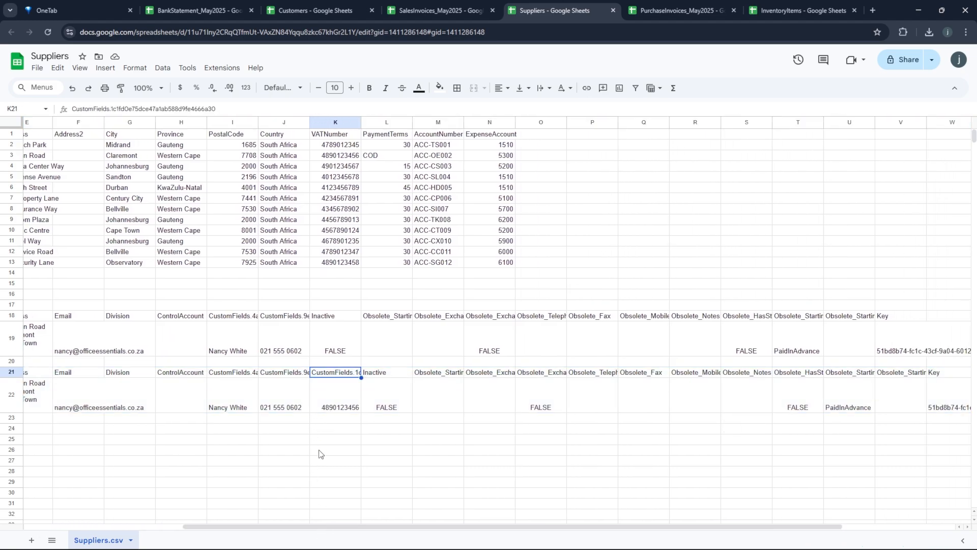
key("ctrl+c")
left_click(336, 135)
key("ctrl+v")
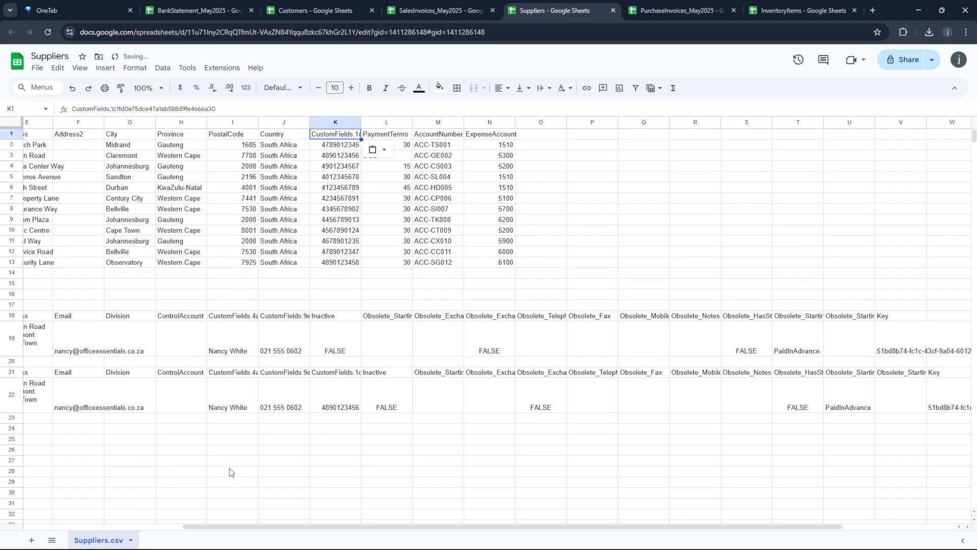
- Delete the Office Essentials row 3 from the supplier table
left_click_drag(231, 525, 74, 526)
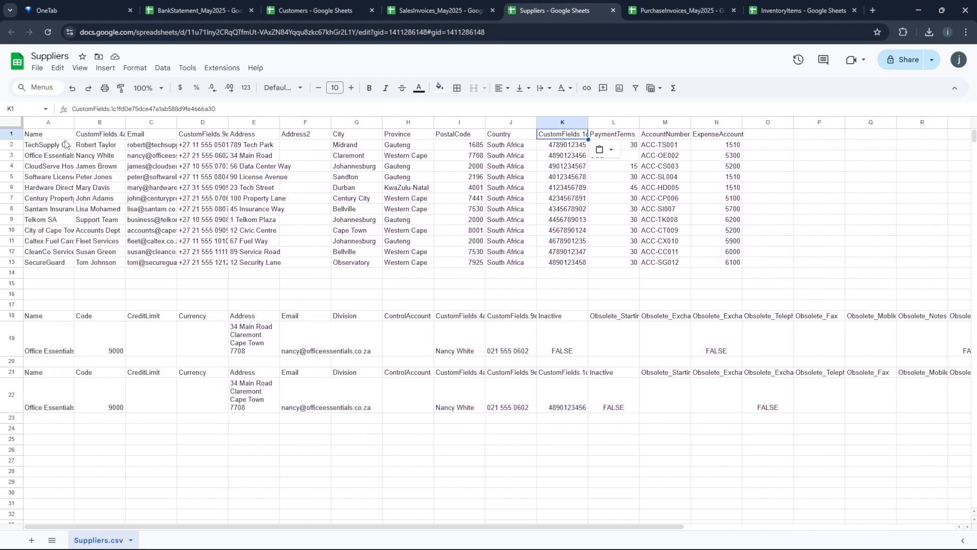
left_click(11, 155)
right_click(12, 154)
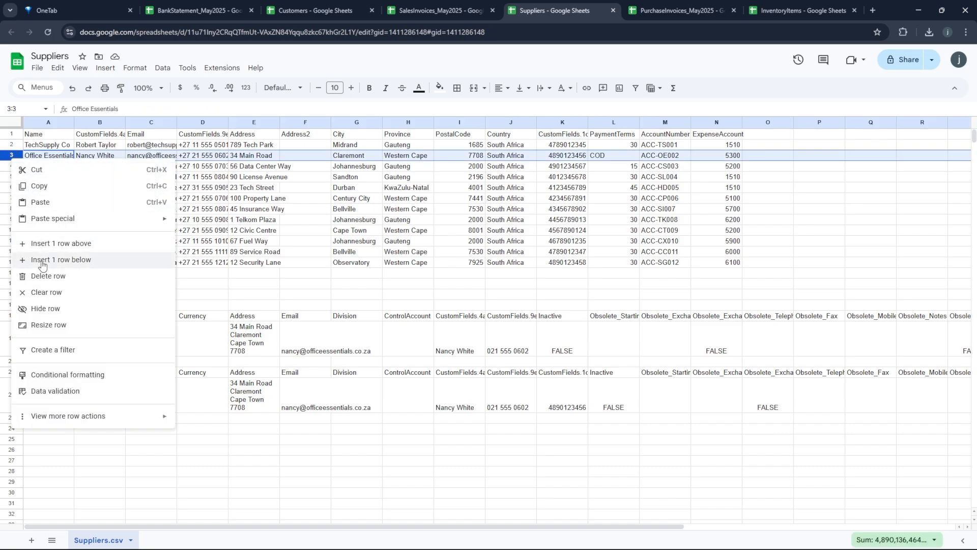
left_click(41, 275)
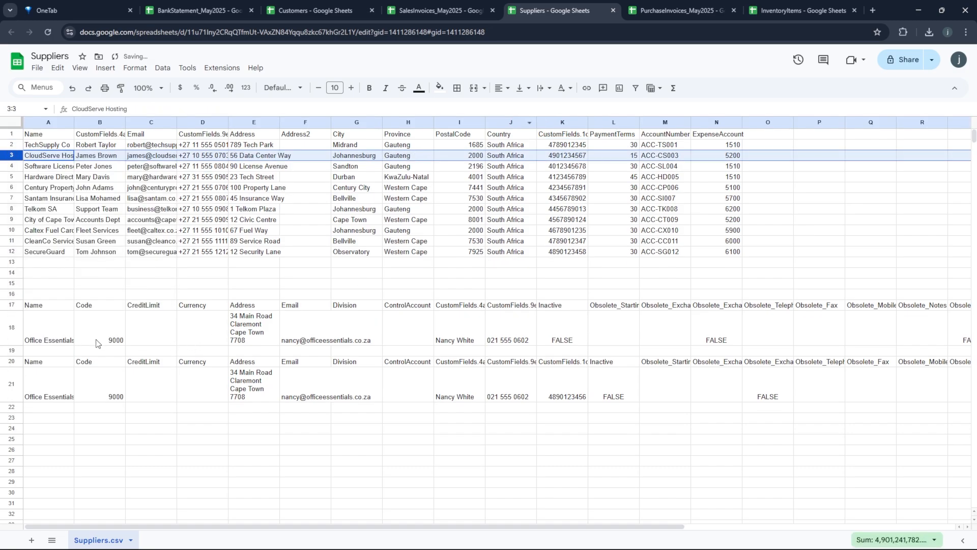
left_click(103, 392)
- Replace the AccountNumber header in M1 with Code, then select the table A1:N12 for Accounter
left_click(669, 136)
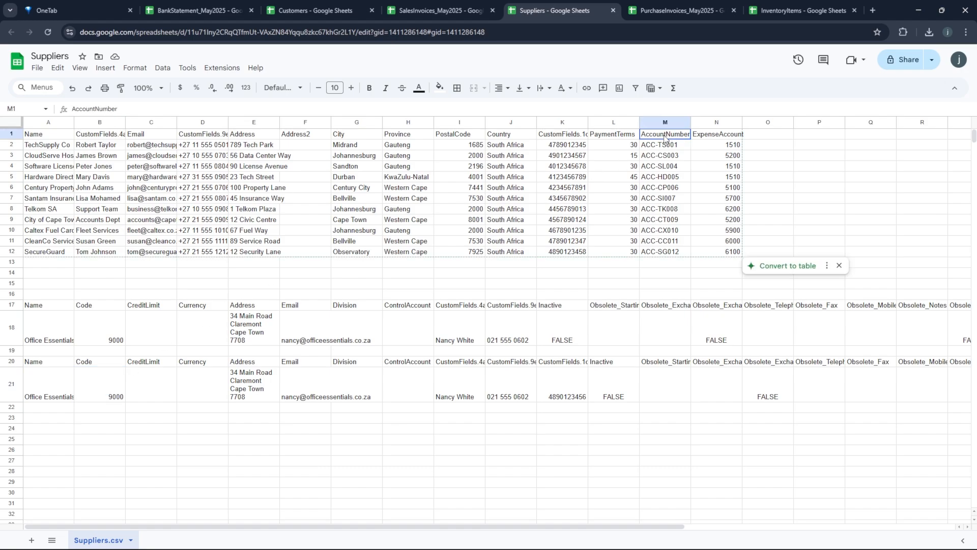
left_click(87, 363)
key("ctrl+c")
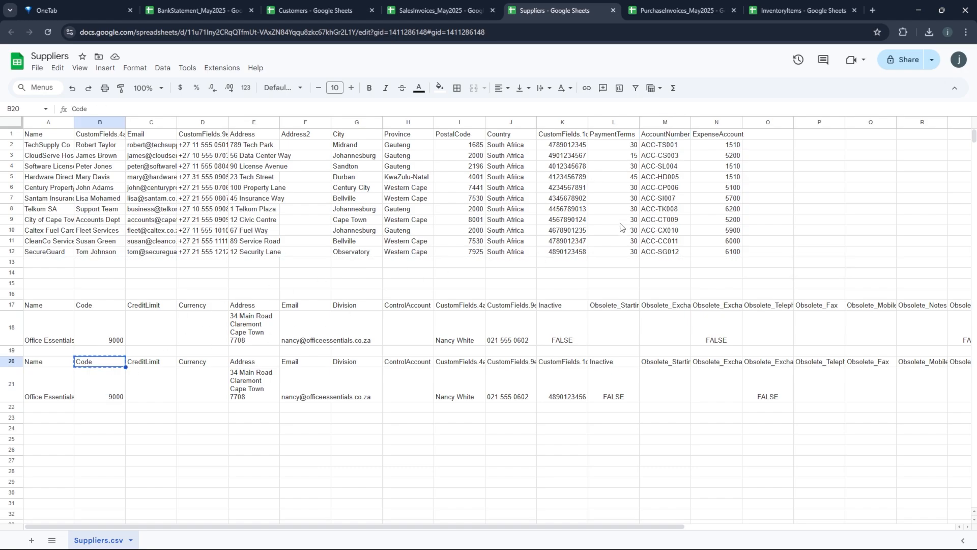
left_click(661, 134)
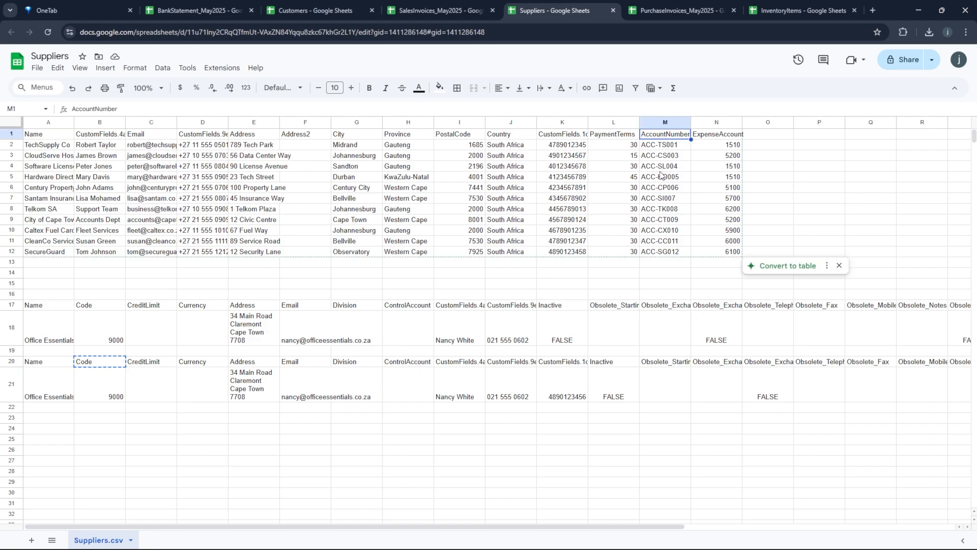
key("ctrl+v")
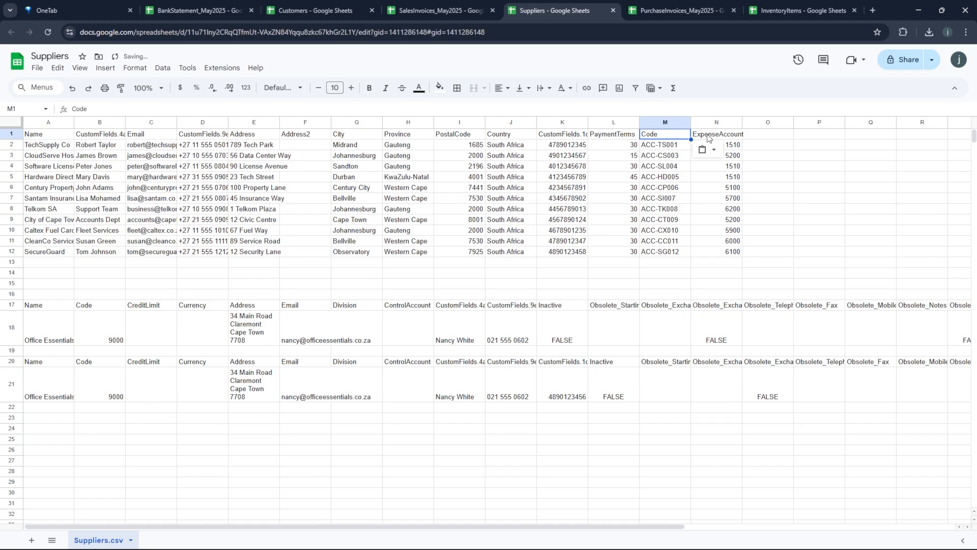
left_click(708, 135)
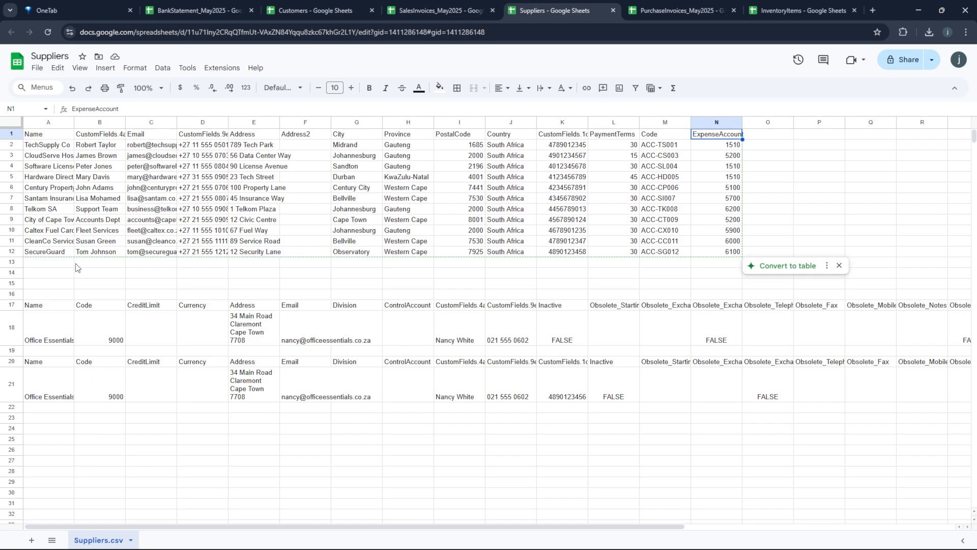
left_click_drag(35, 134, 736, 252)
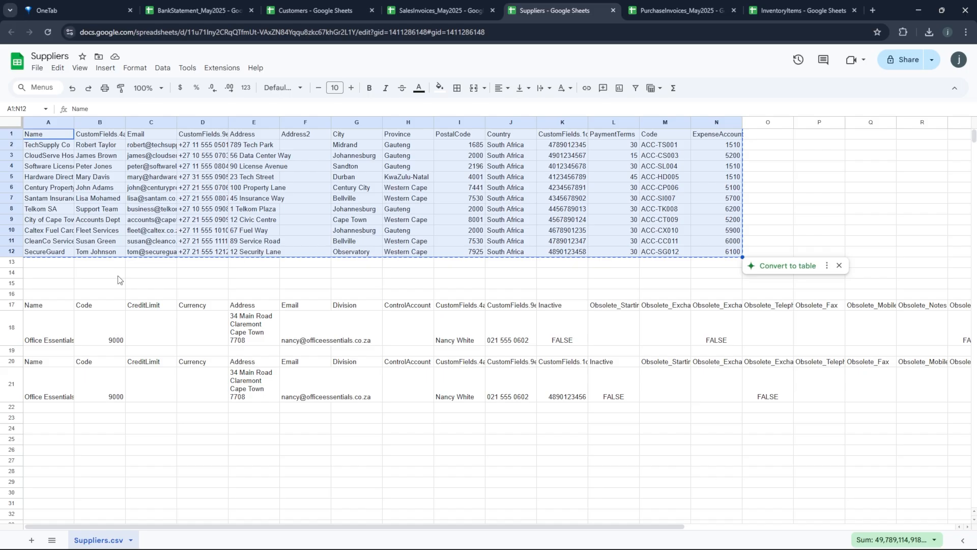
key("alt+Tab")
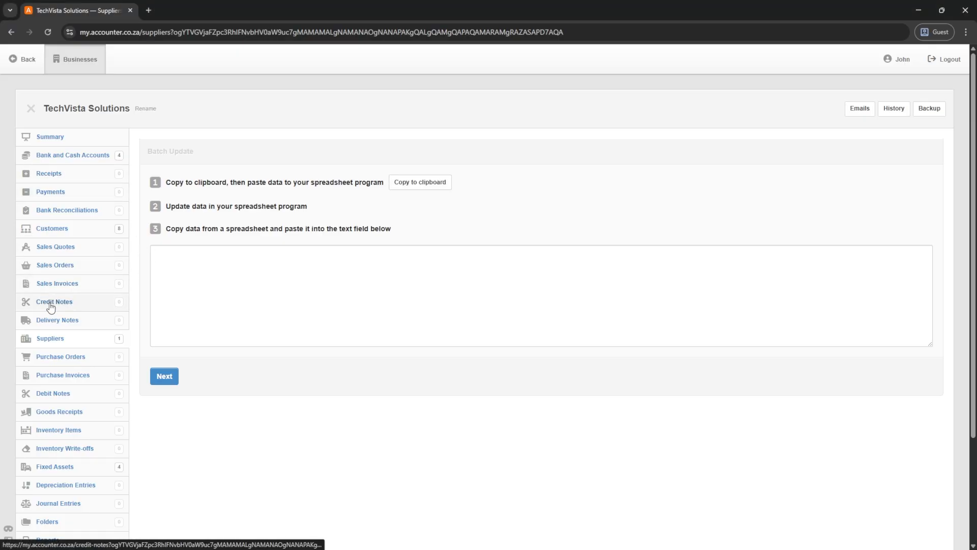
- Paste the eleven spreadsheet suppliers into Batch Create, preview and create them, then view the Suppliers list
left_click(50, 338)
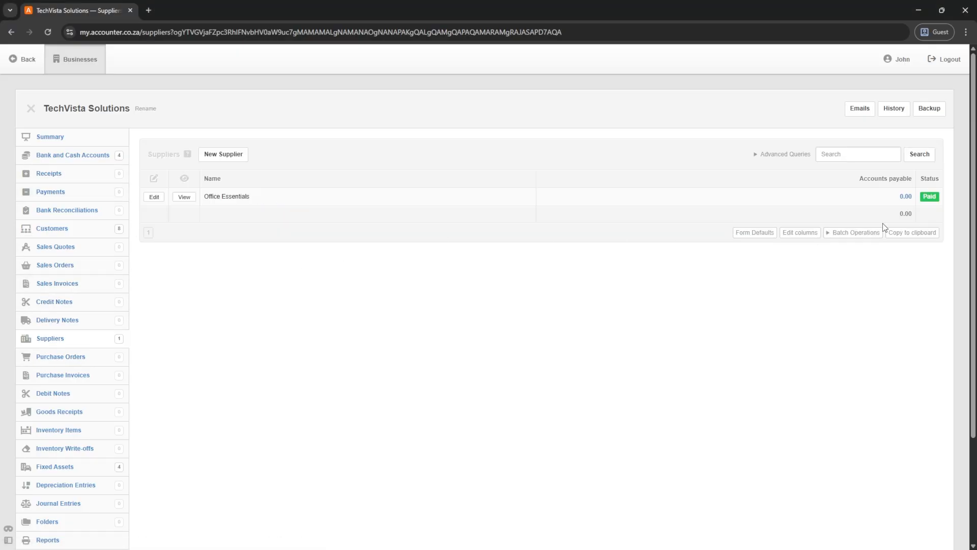
left_click(860, 233)
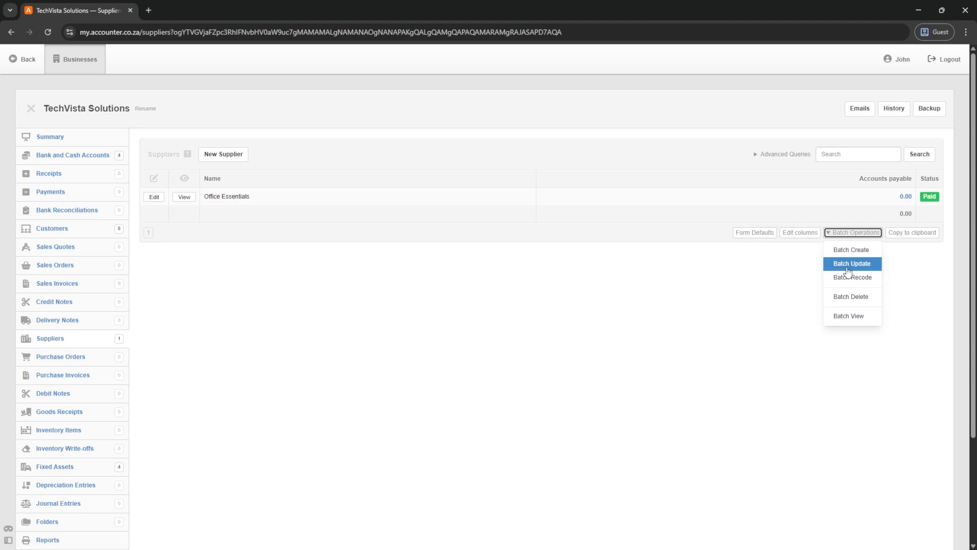
left_click(851, 249)
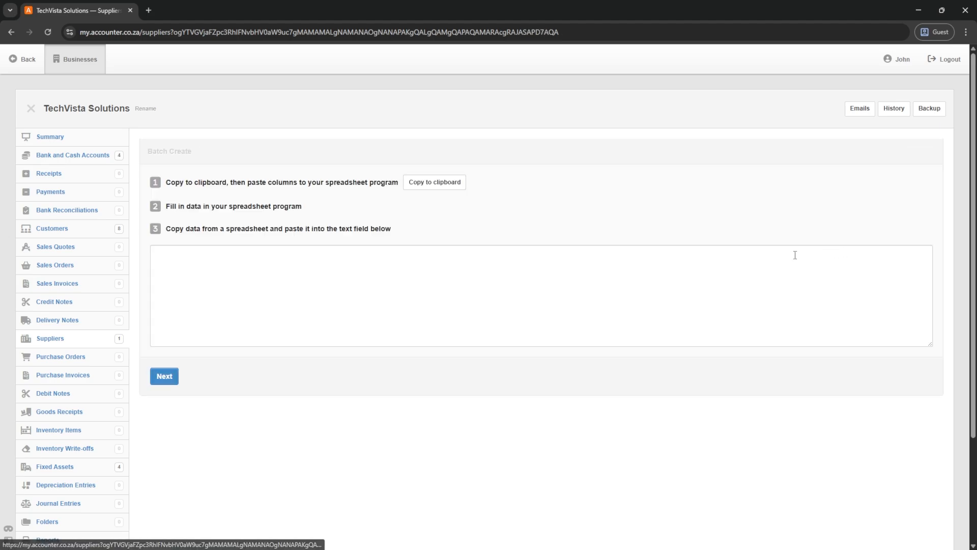
key("ctrl+v")
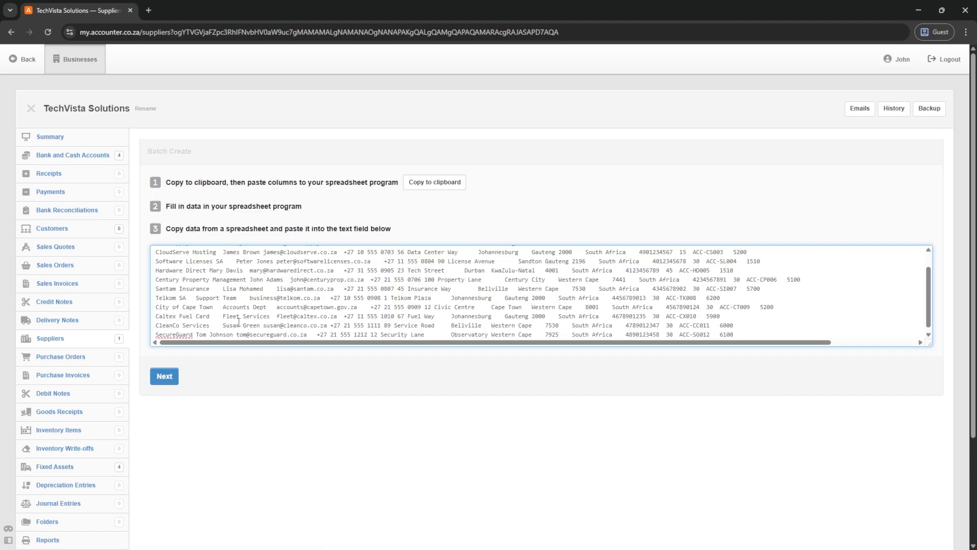
left_click(164, 375)
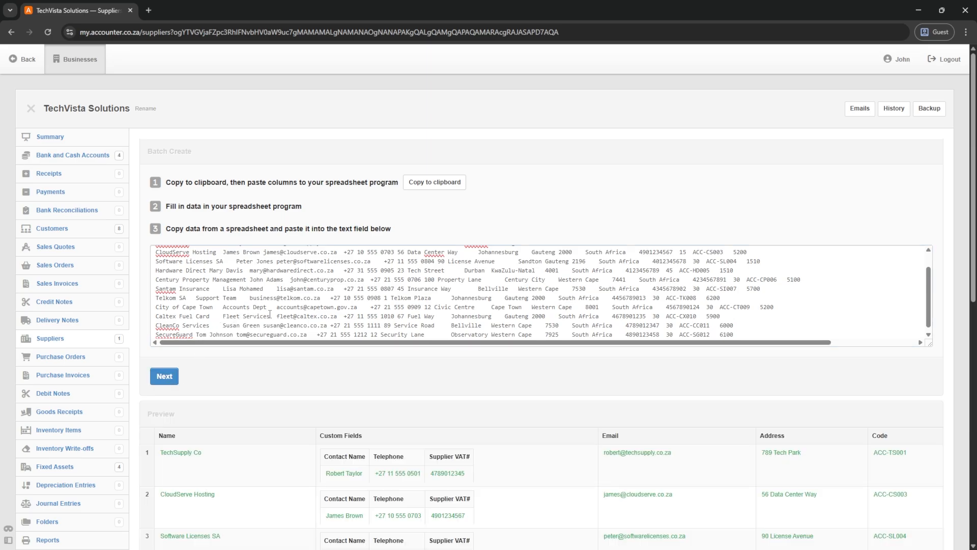
scroll(291, 311, "down", 1)
scroll(291, 310, "down", 6)
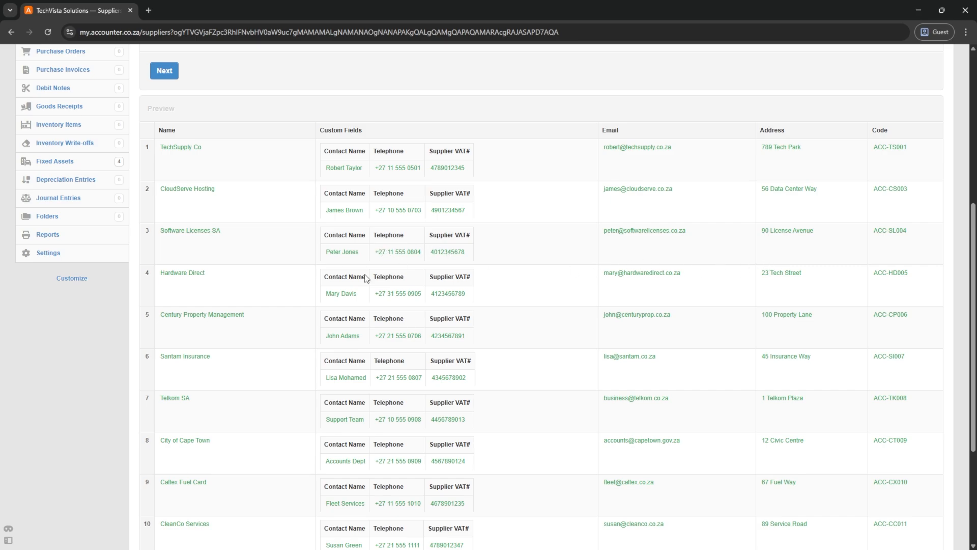
scroll(404, 252, "down", 3)
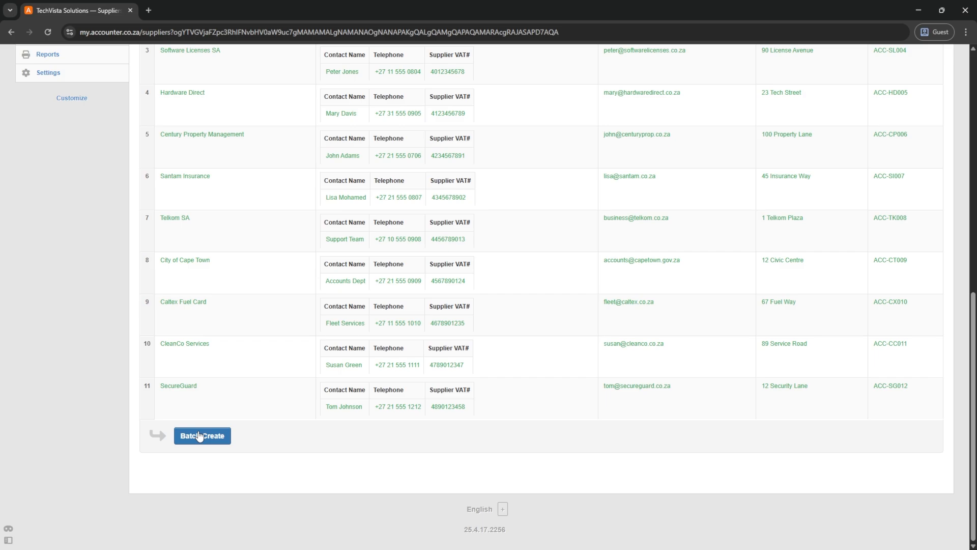
left_click(199, 436)
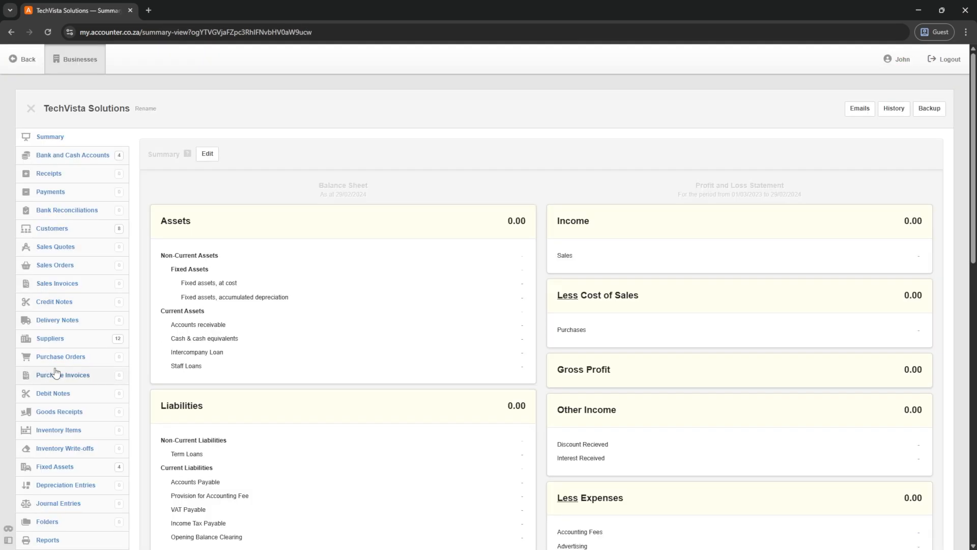
left_click(48, 344)
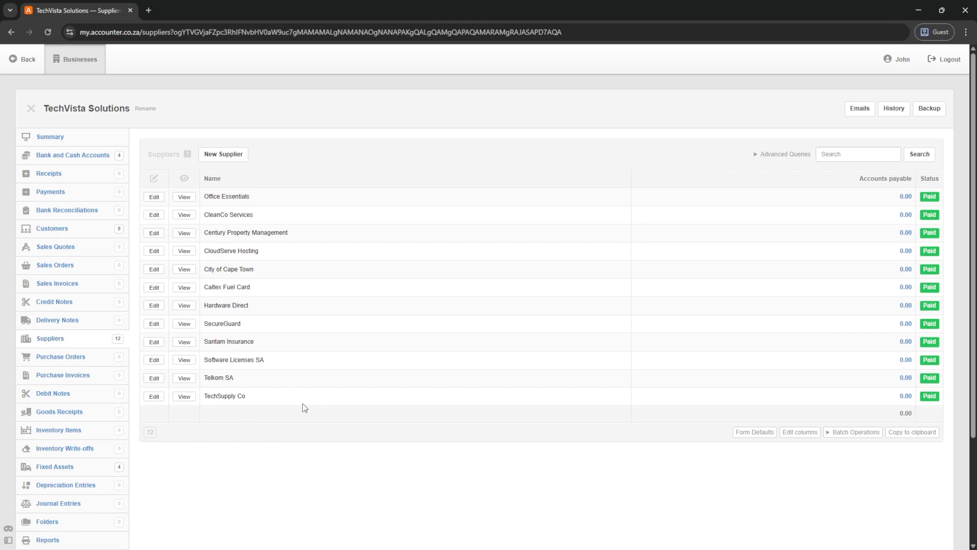
- Show and order the Purchase Invoices, Status, Supplier VAT#, Contact Name and Telephone columns in the supplier list
left_click(801, 432)
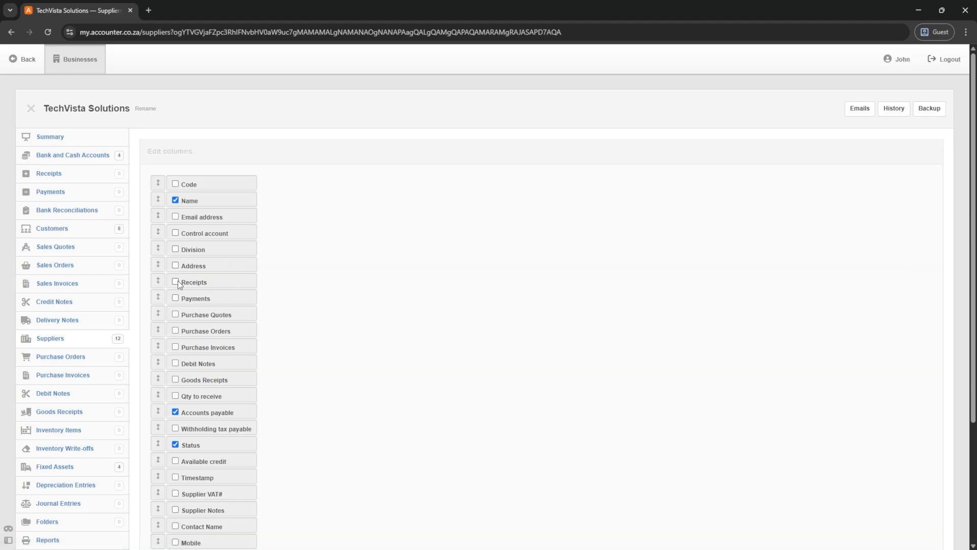
scroll(177, 291, "down", 1)
scroll(179, 295, "down", 1)
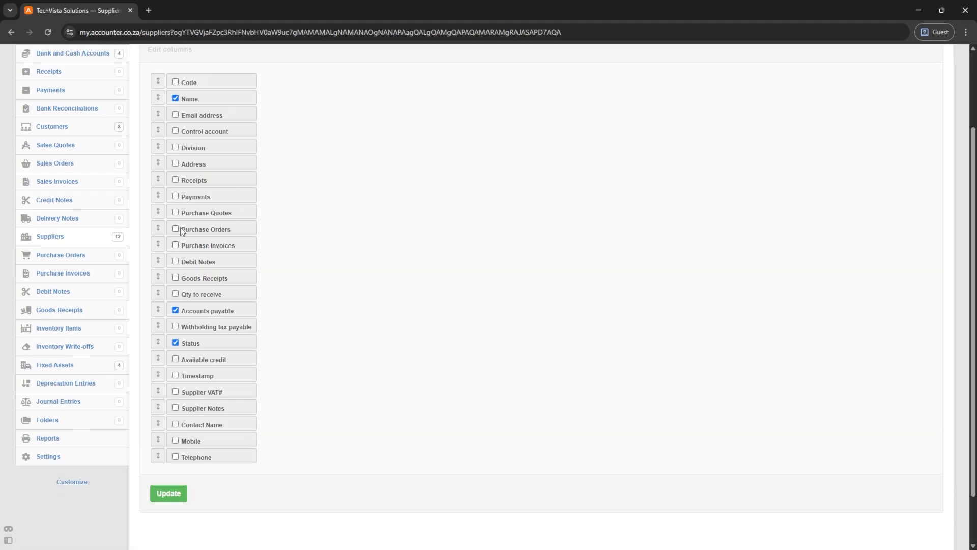
left_click_drag(158, 244, 159, 299)
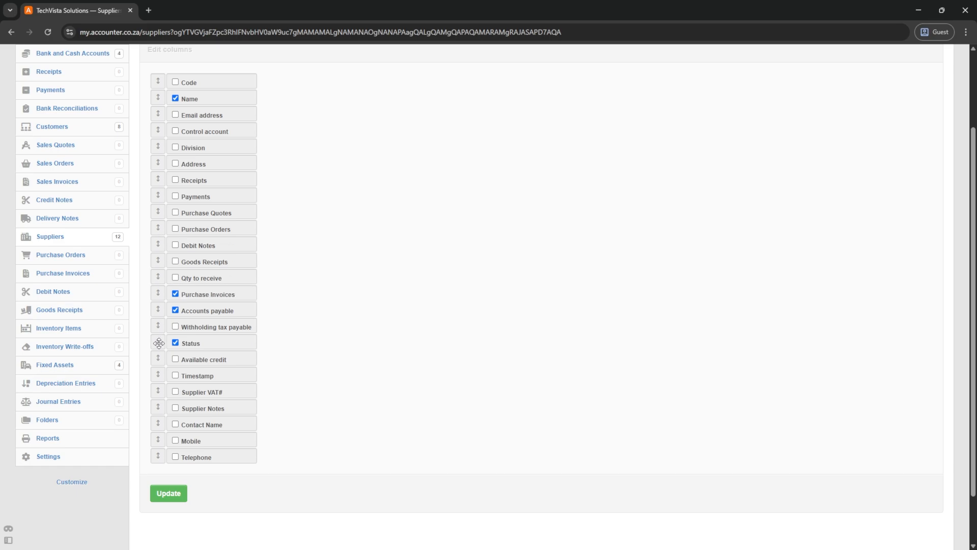
left_click_drag(159, 343, 158, 131)
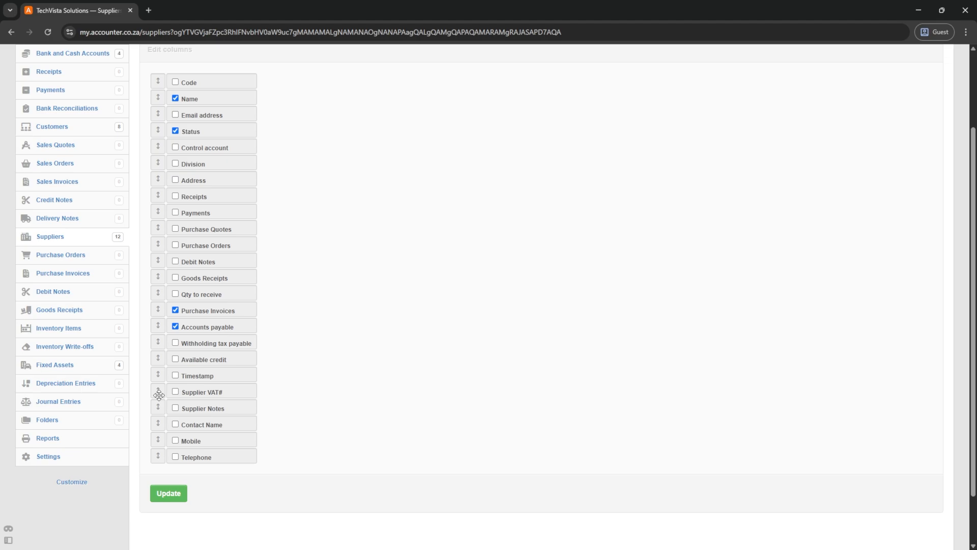
left_click(175, 423)
left_click_drag(158, 390, 161, 163)
left_click_drag(158, 423, 160, 196)
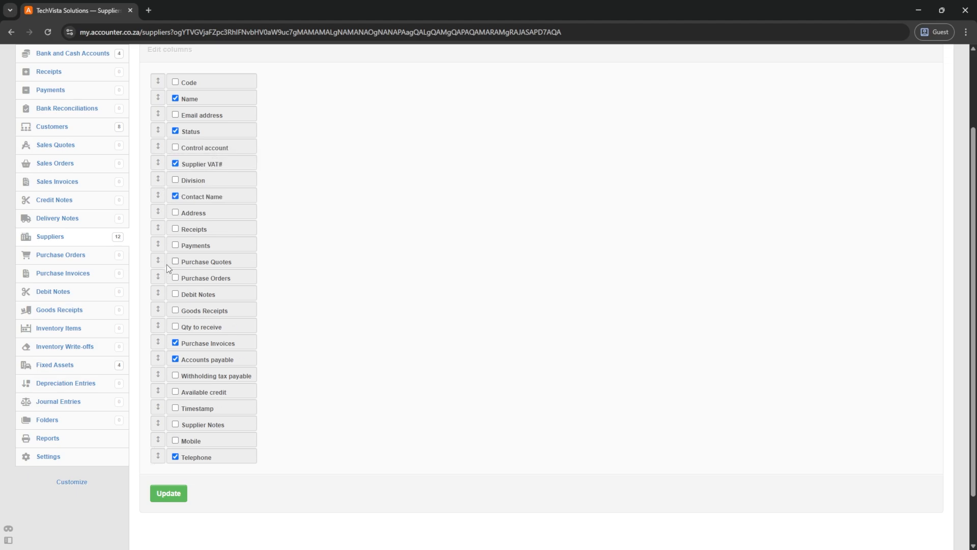
left_click_drag(158, 455, 155, 225)
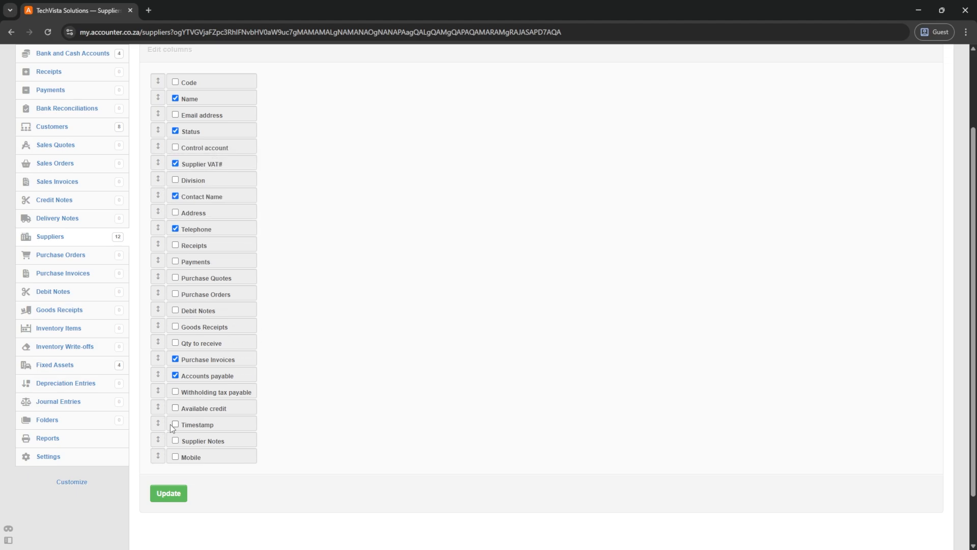
left_click(169, 493)
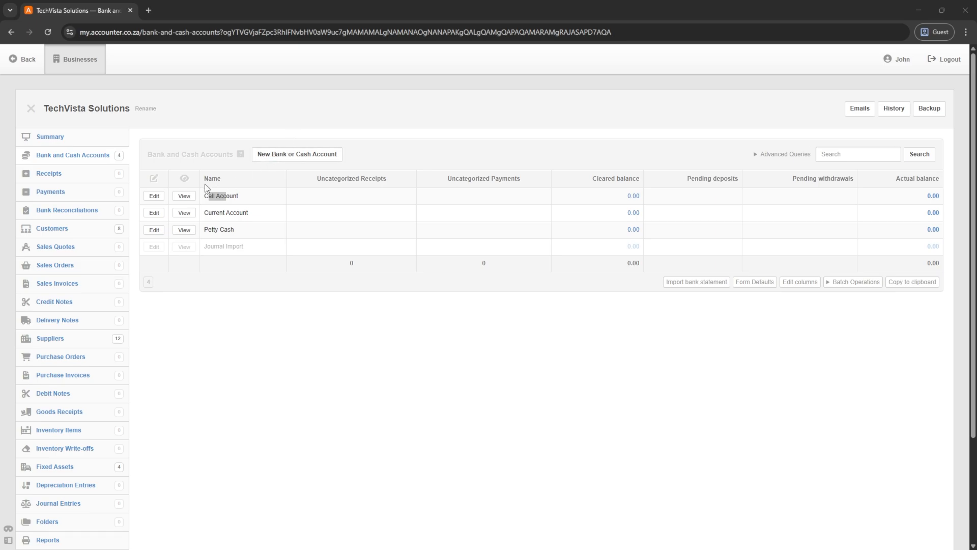
- Rename Current Account to FNB Current Account followed by its account number
left_click(154, 213)
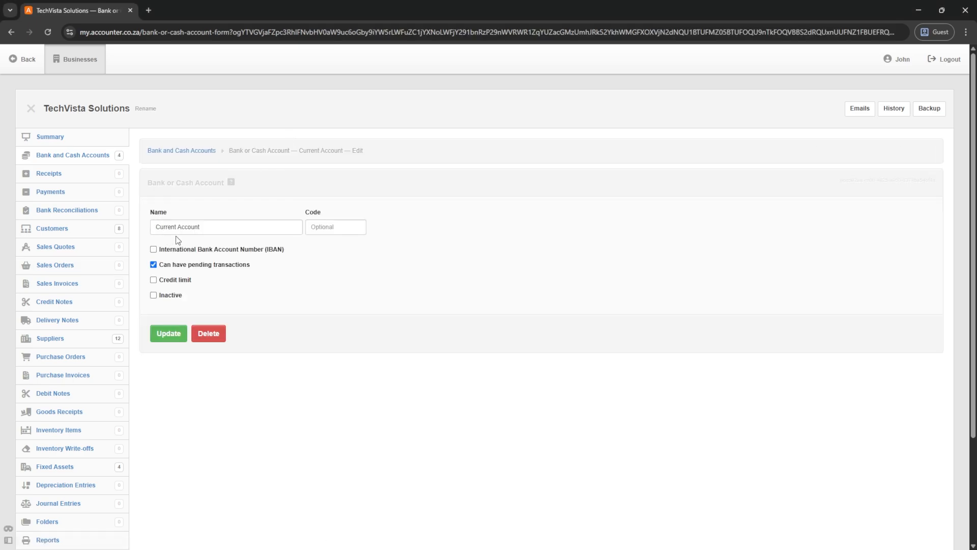
left_click(214, 228)
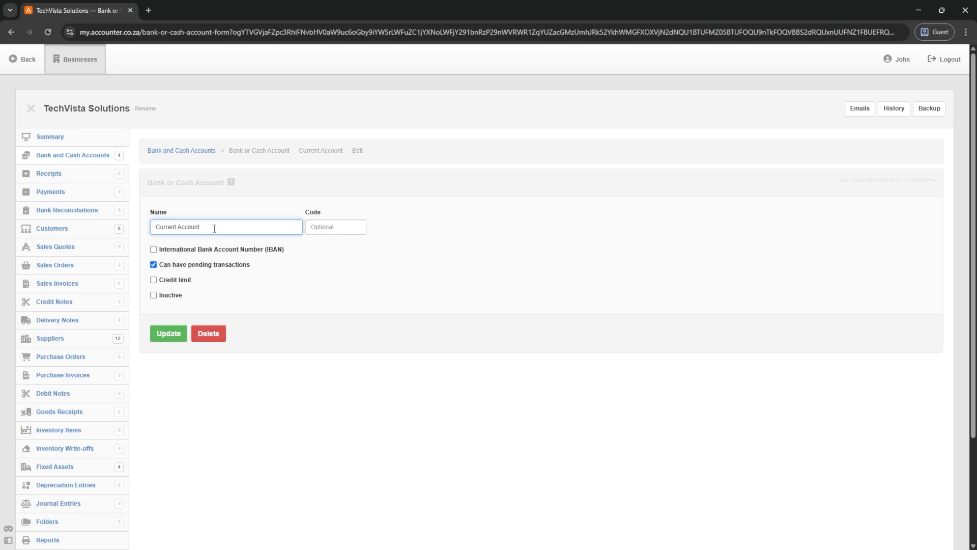
key("Home")
left_click(169, 334)
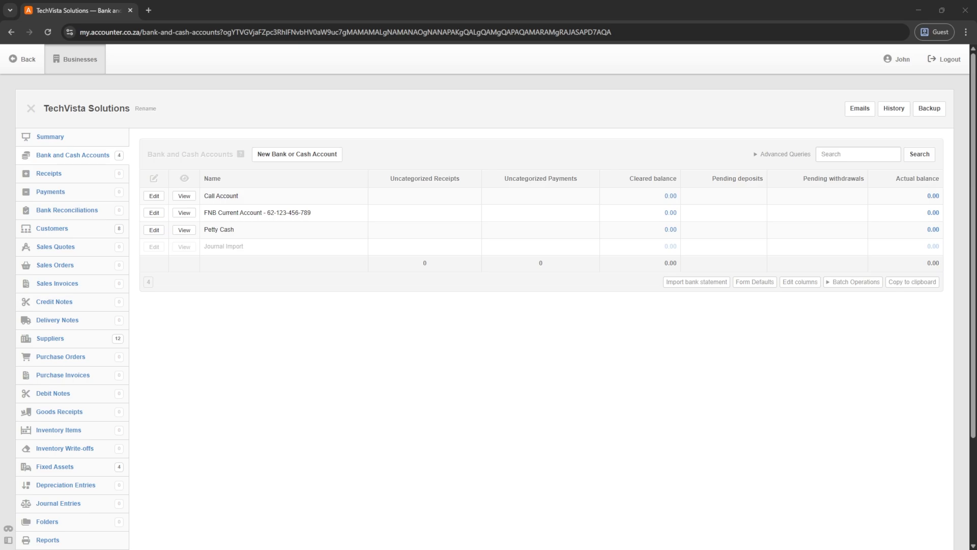
- Rename Call Account to Standard Bank Savings followed by its account number
left_click(153, 196)
triple_click(170, 227)
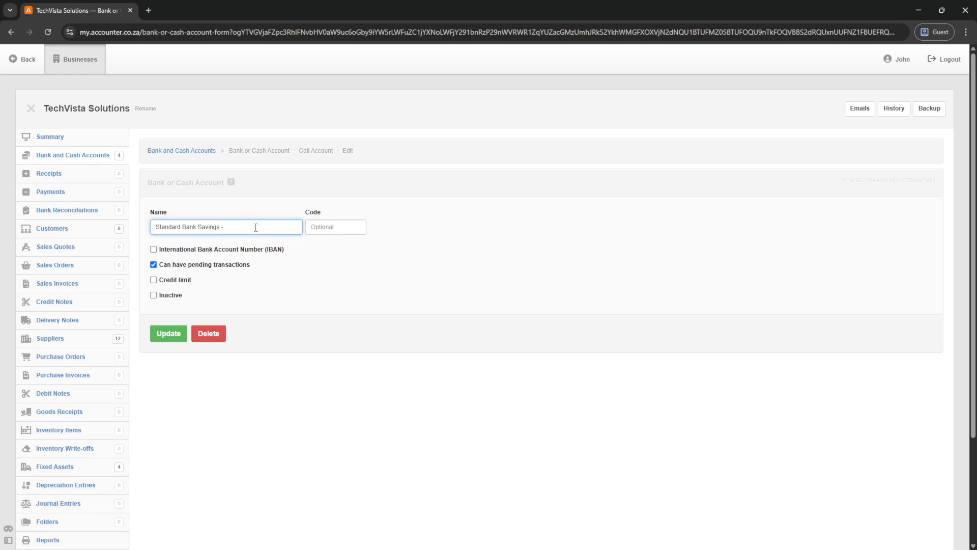
left_click(168, 334)
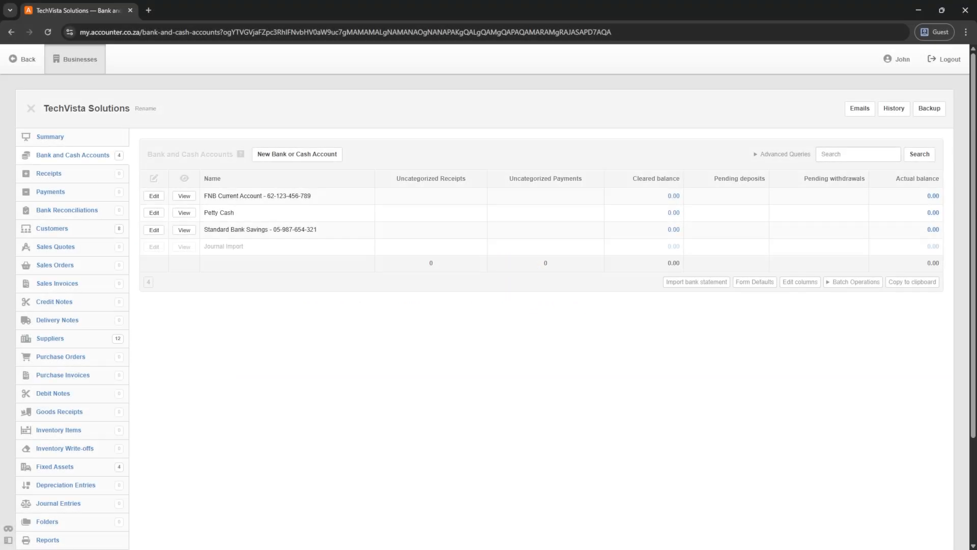
- Set up importing BankStatement_May2025.csv into FNB Current Account and load the import summary
left_click(681, 285)
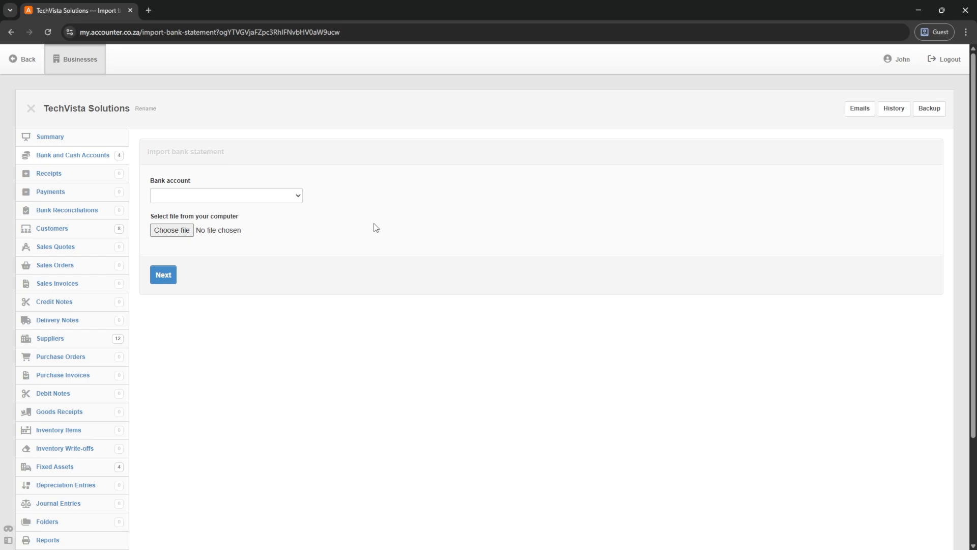
left_click(212, 197)
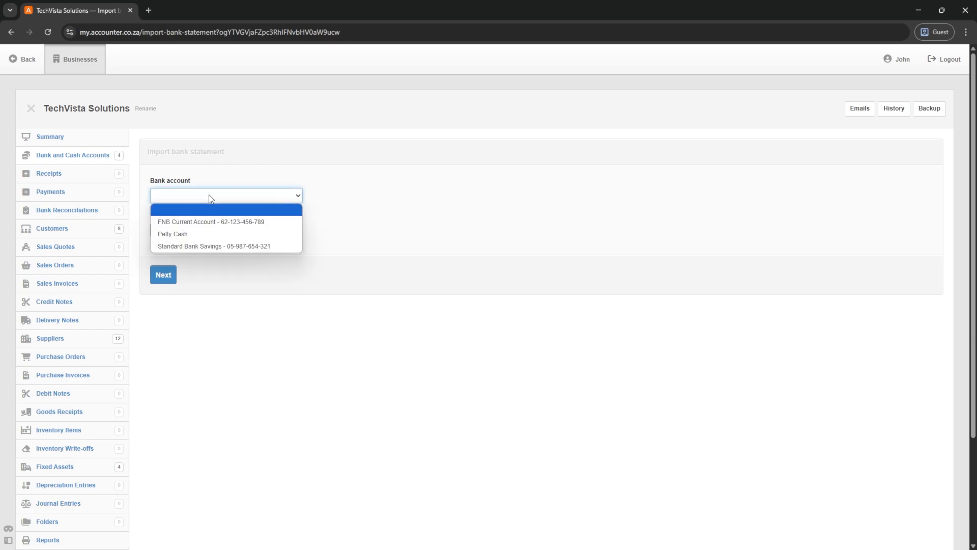
left_click(192, 222)
left_click(170, 231)
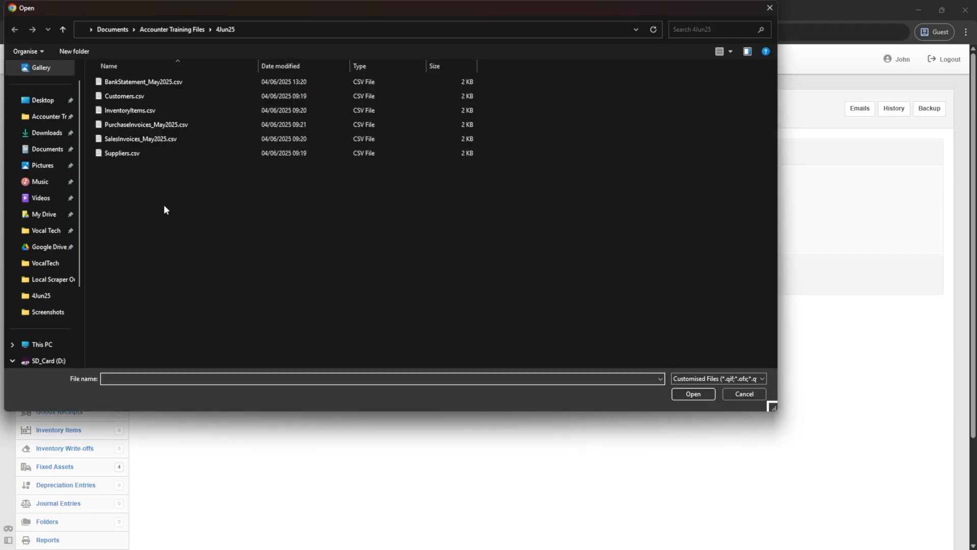
left_click(118, 82)
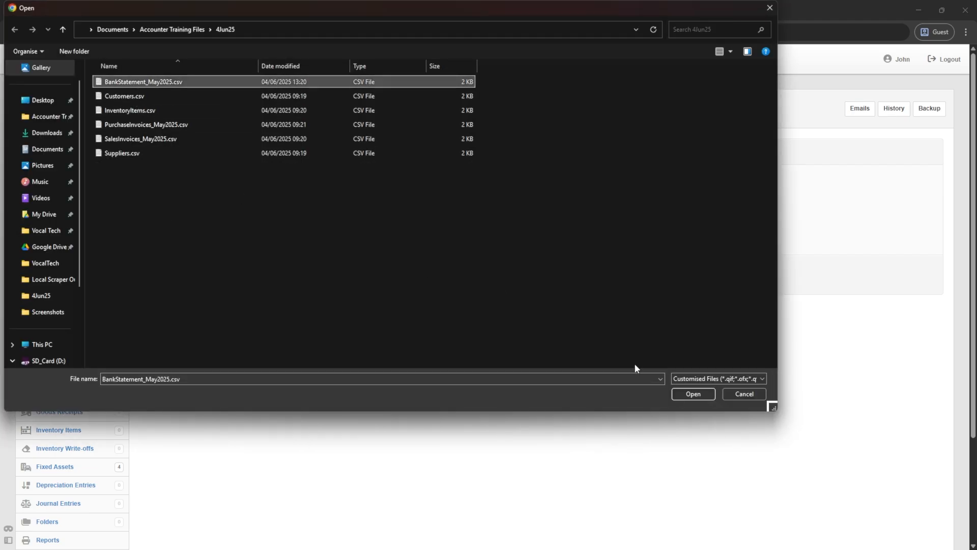
left_click(683, 394)
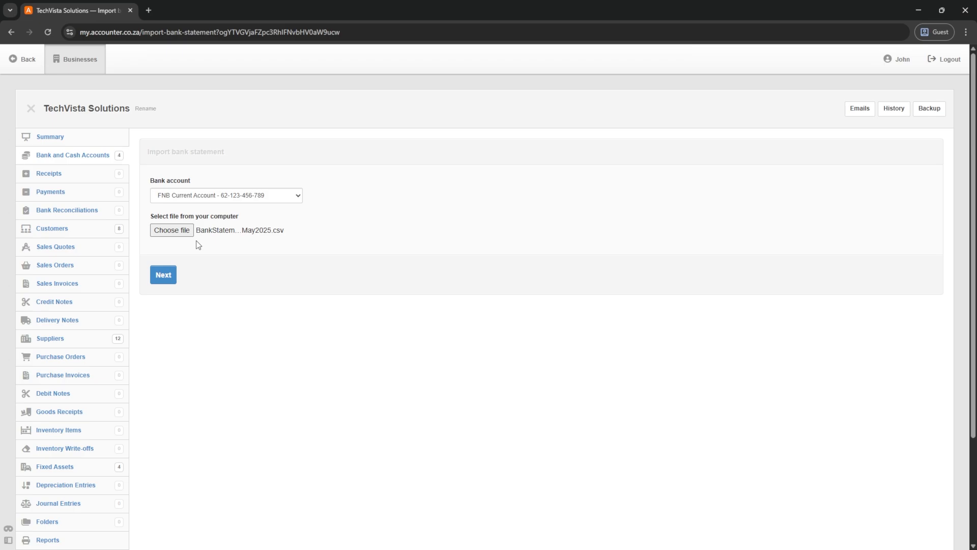
left_click(163, 280)
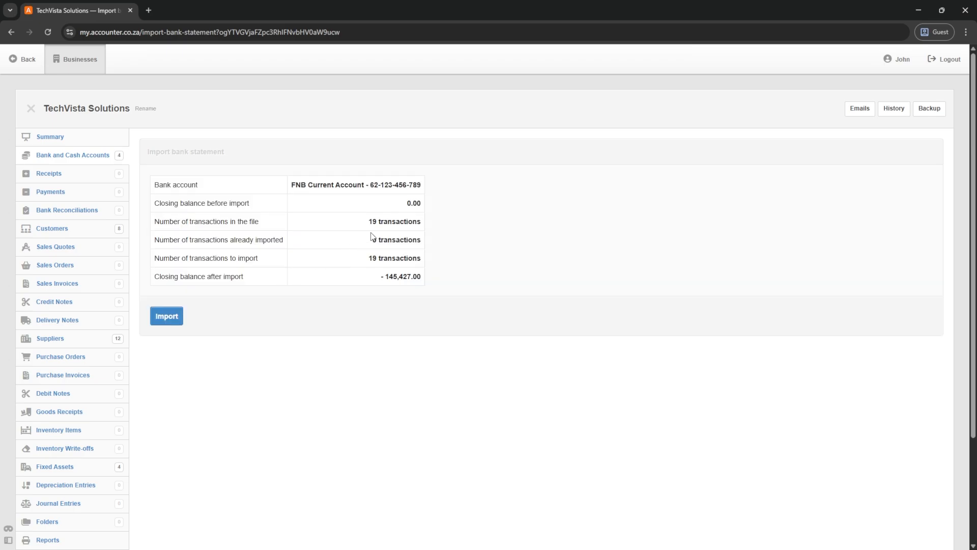
- Check the summary of 19 transactions taking the balance to -145,427.00, then import them
left_click_drag(367, 222, 418, 221)
left_click_drag(292, 185, 408, 185)
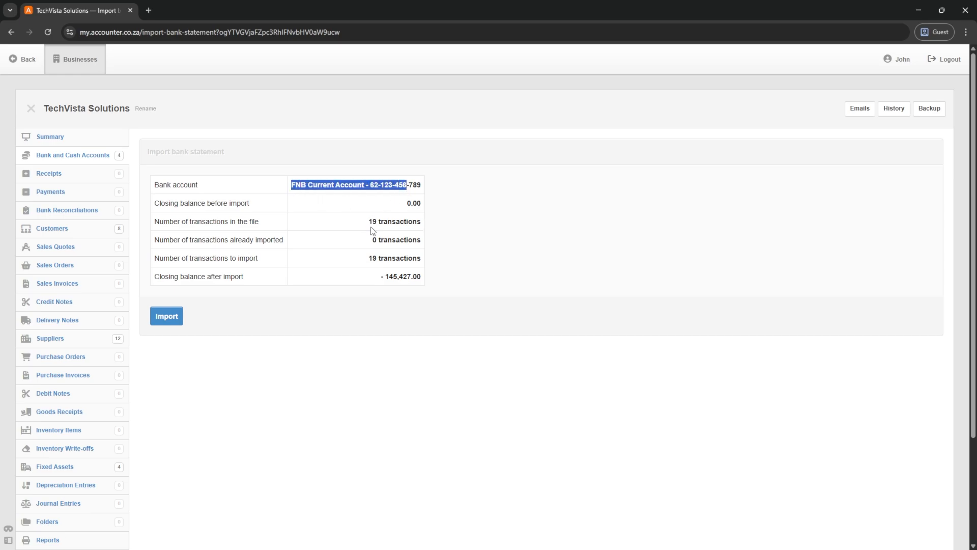
left_click_drag(408, 208, 420, 274)
left_click(384, 278)
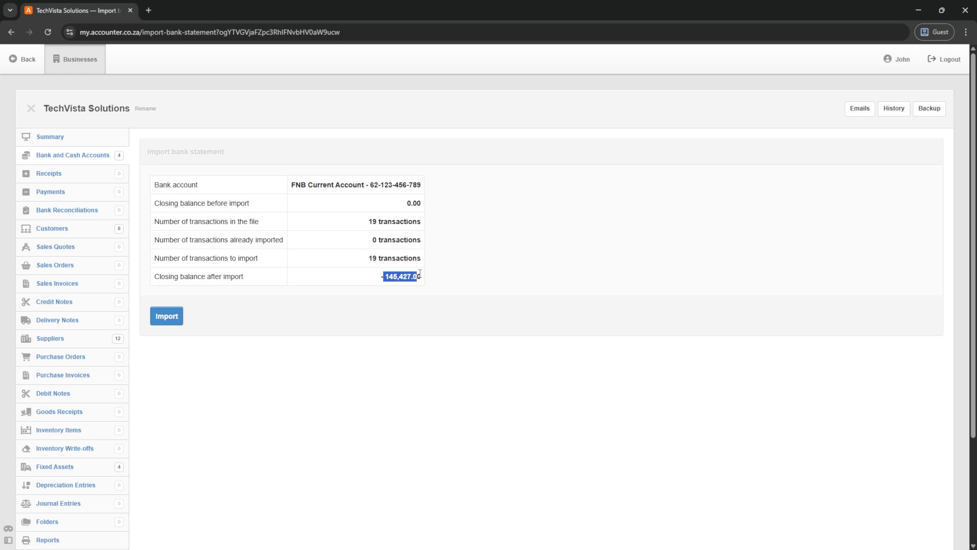
left_click(162, 320)
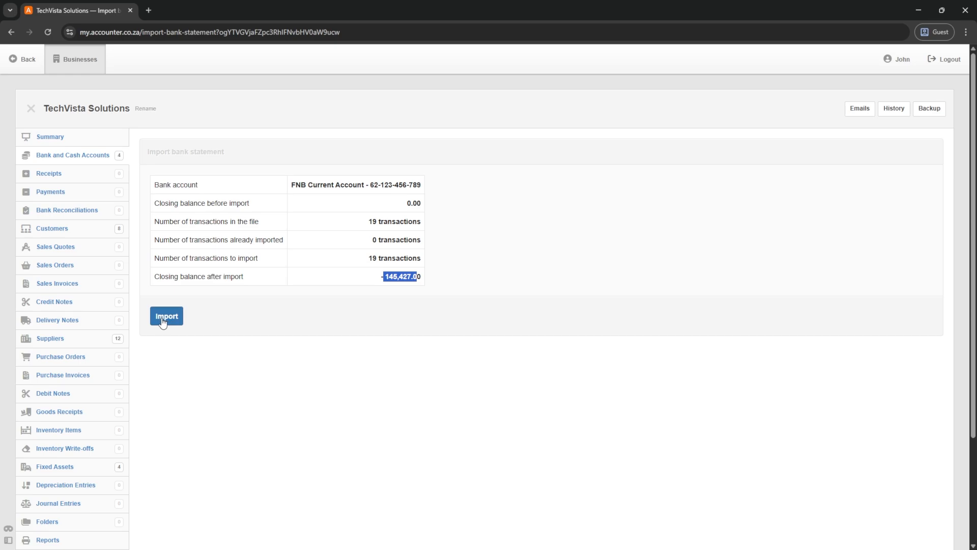
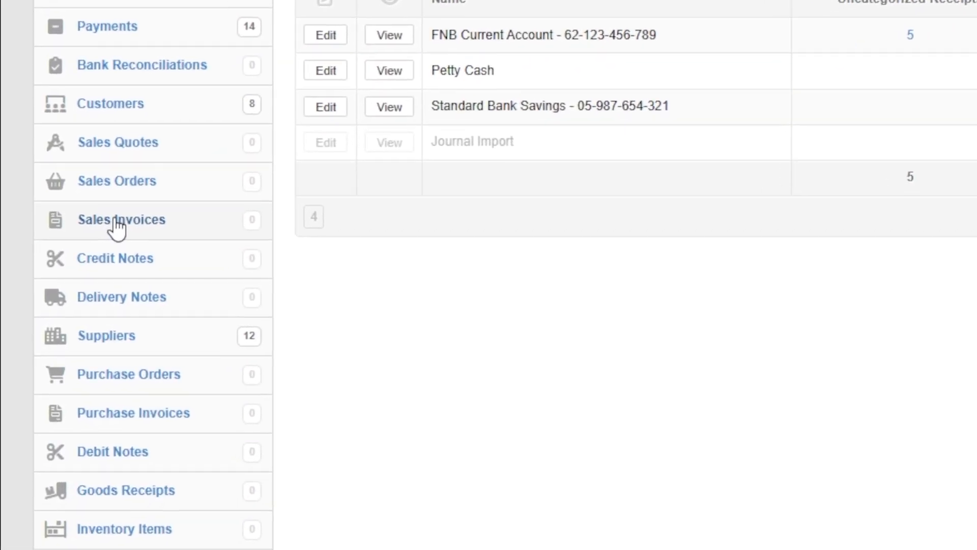
- Start a new sales invoice with issue date 10 May 2025
left_click(116, 220)
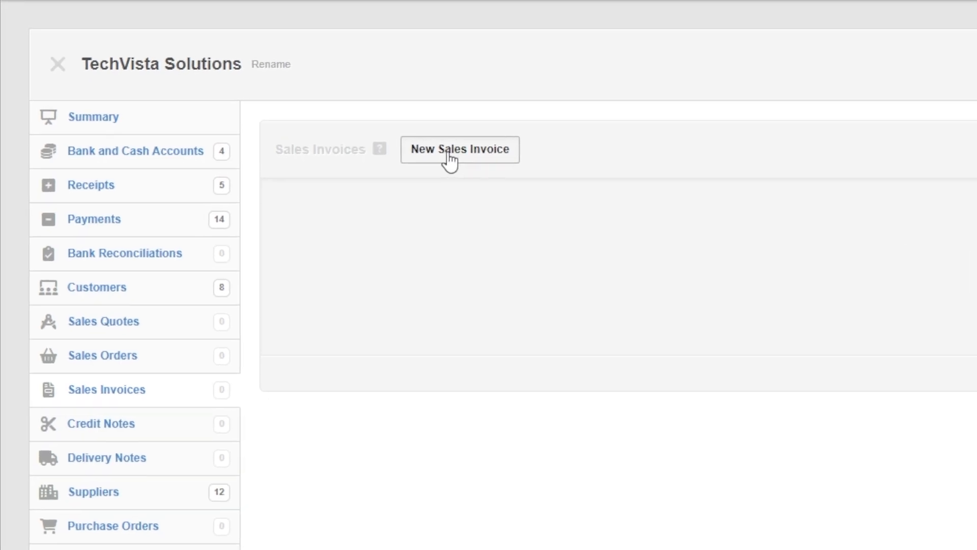
left_click(447, 151)
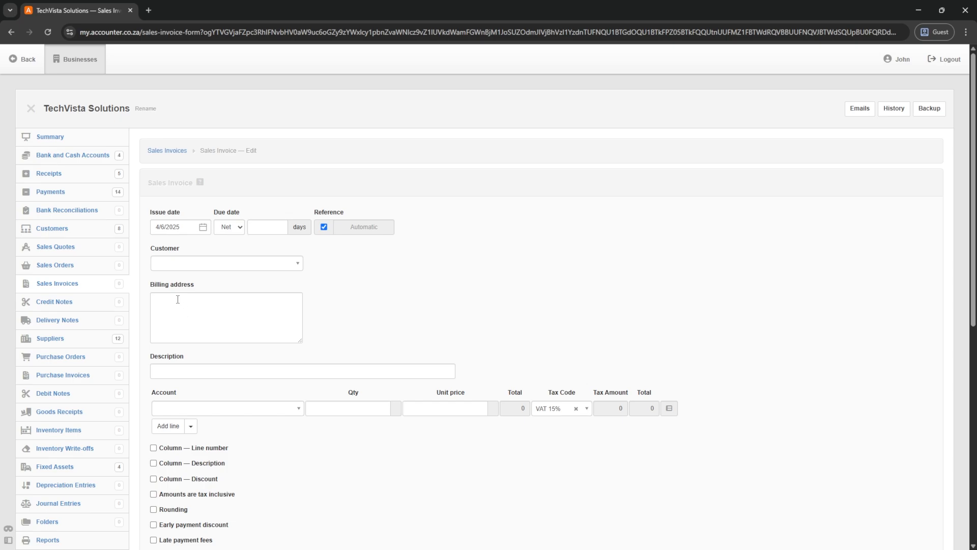
left_click(191, 227)
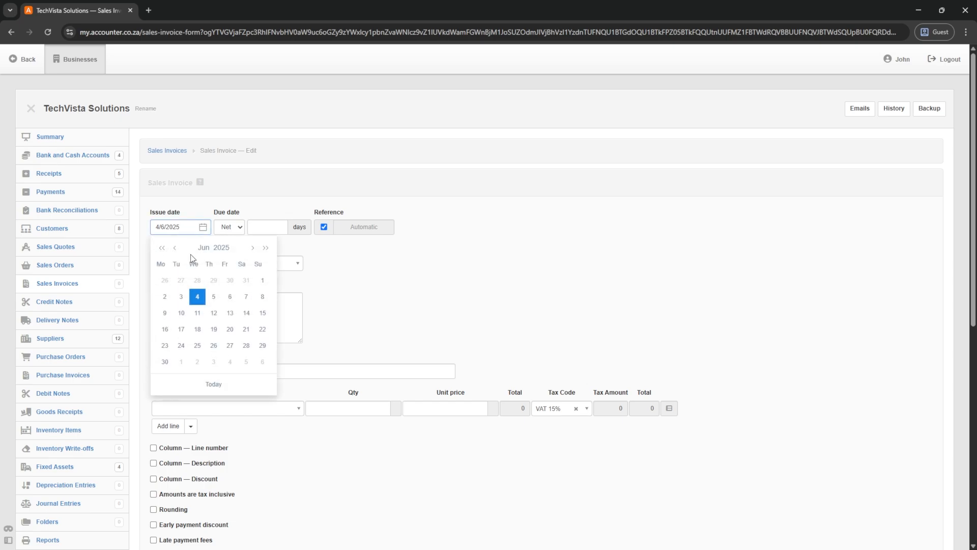
left_click(175, 248)
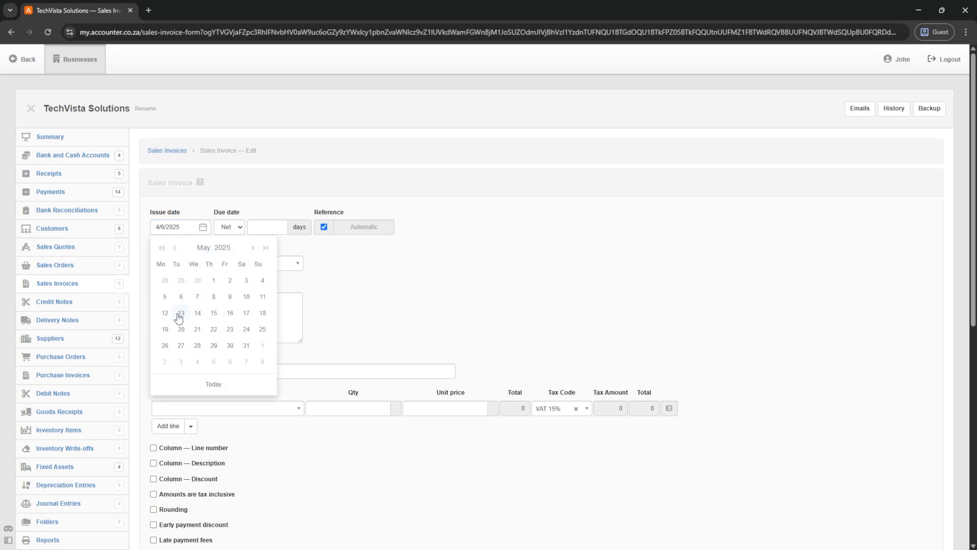
left_click(246, 297)
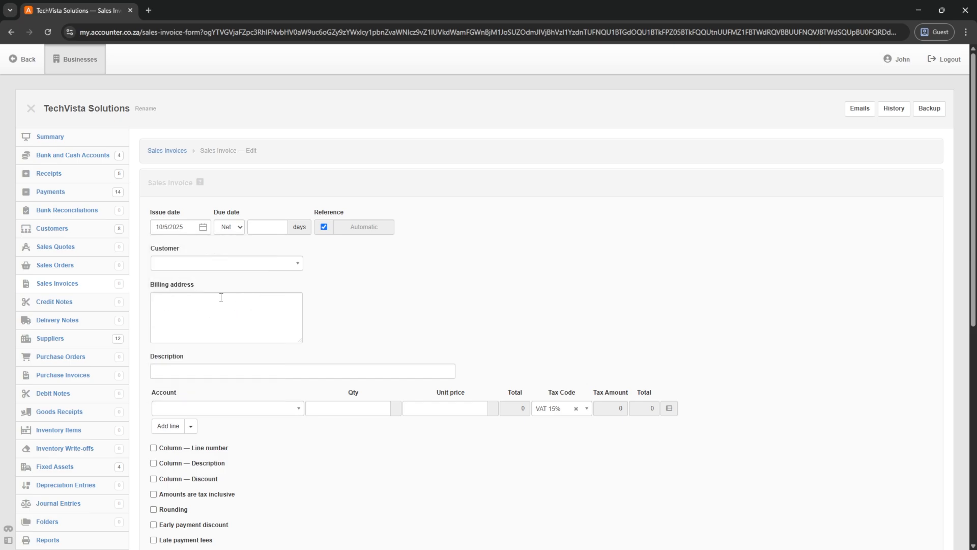
- Select customer 102 - CloudTech Industries so its billing address fills in
left_click(188, 274)
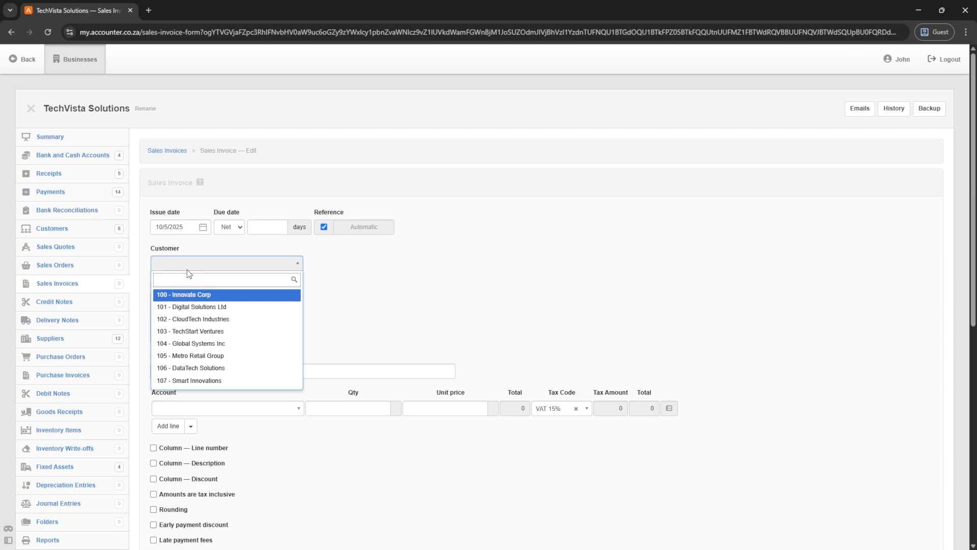
type("cloud")
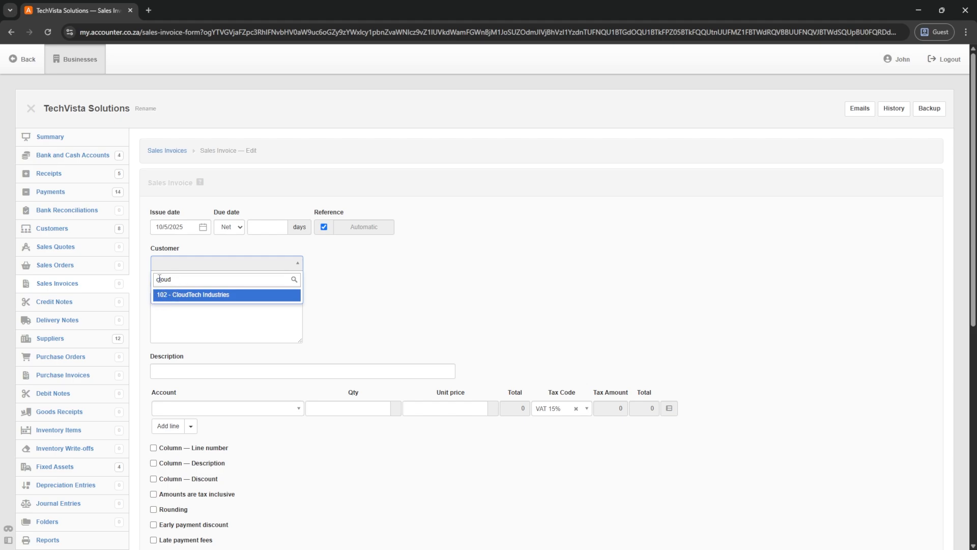
key("BackSpace")
key("BackSpace")
key("BackSpace")
key("BackSpace")
key("BackSpace")
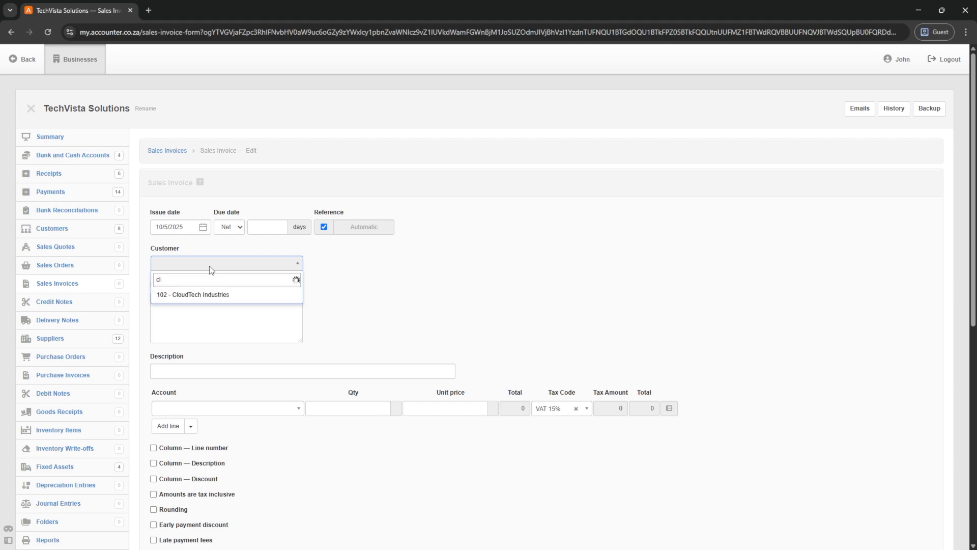
type("industries")
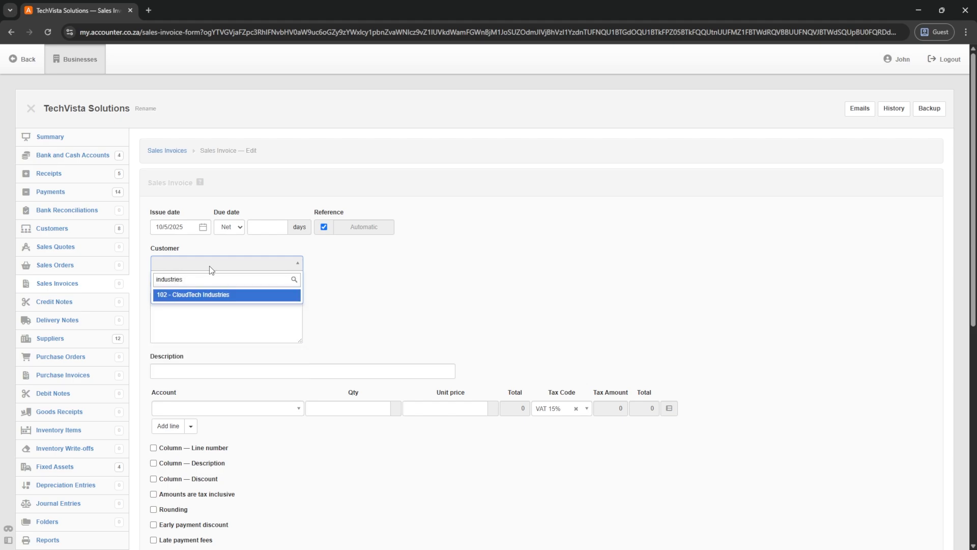
key("BackSpace")
key("BackSpace")
key("BackSpace")
key("BackSpace")
key("BackSpace")
key("BackSpace")
key("BackSpace")
key("BackSpace")
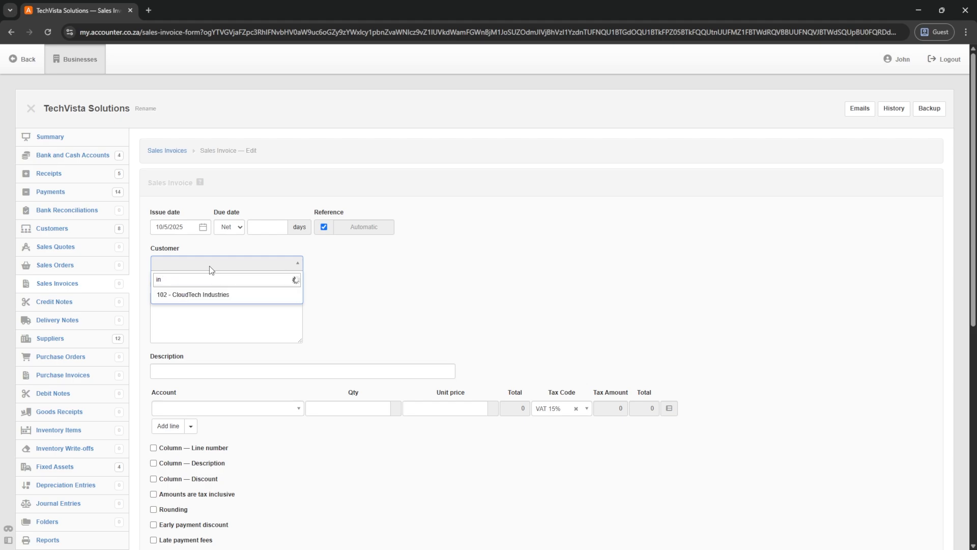
key("BackSpace")
key("BackSpace")
type("102")
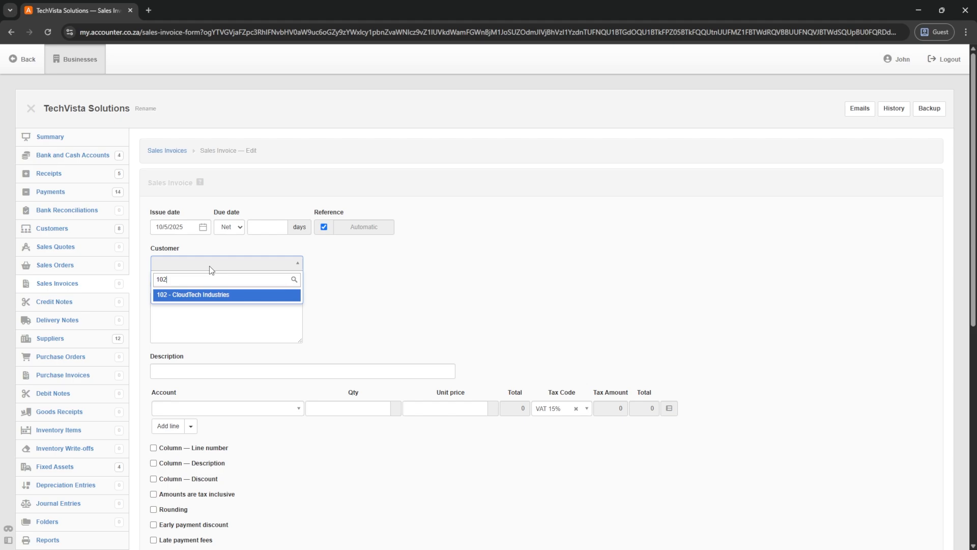
key("Return")
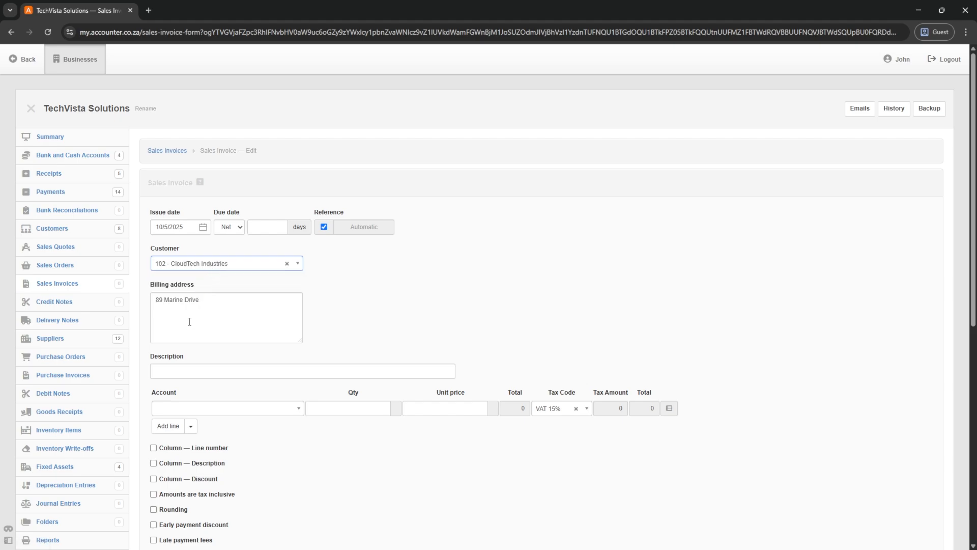
- Describe the invoice as 'Consulting Services and Travel Expenses'
scroll(180, 296, "down", 1)
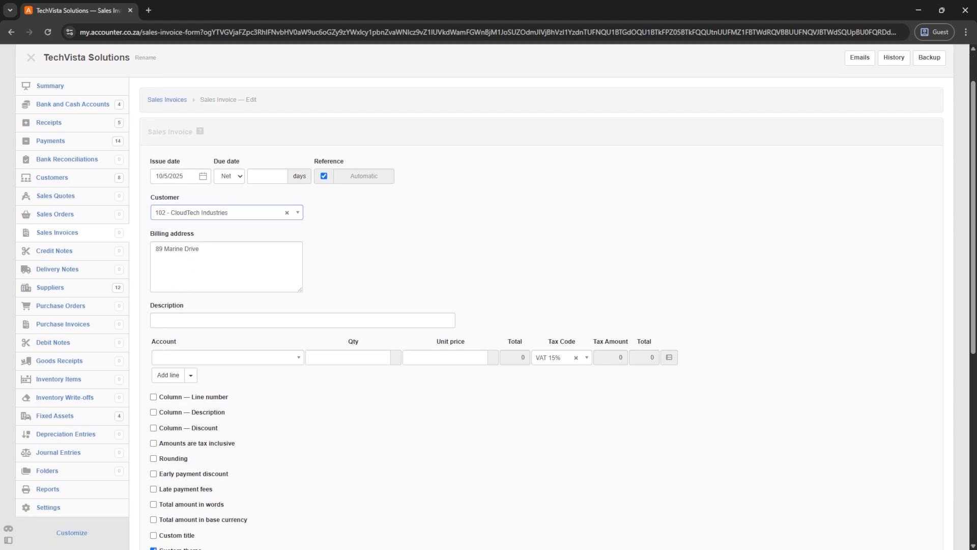
key("alt+Tab")
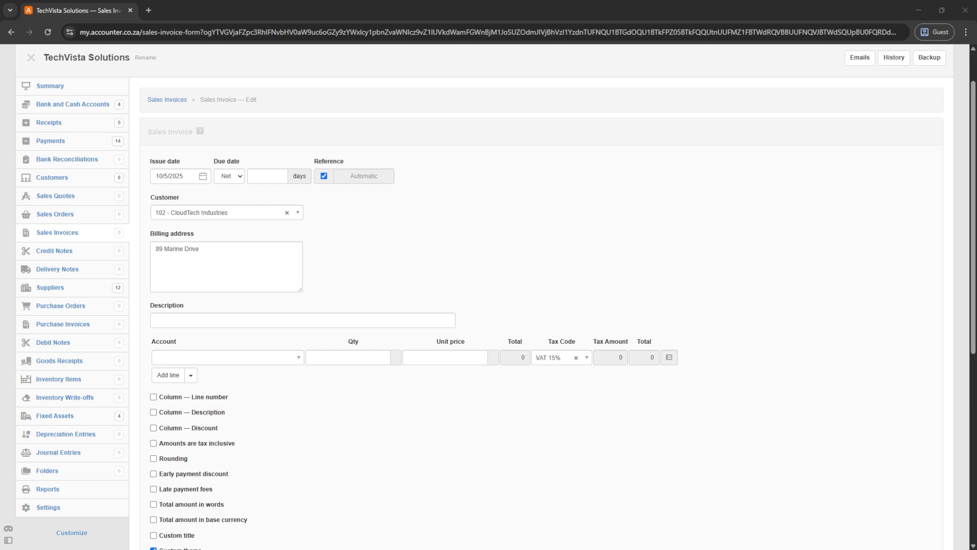
left_click(178, 320)
type("Consulting Services")
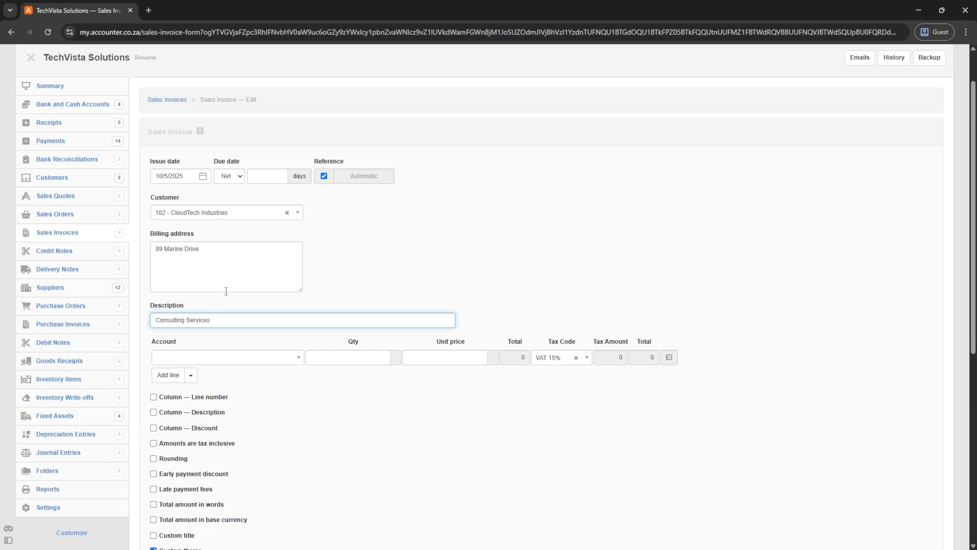
type(" an")
type("d Travel E")
type("xpw")
type("nses")
key("Tab")
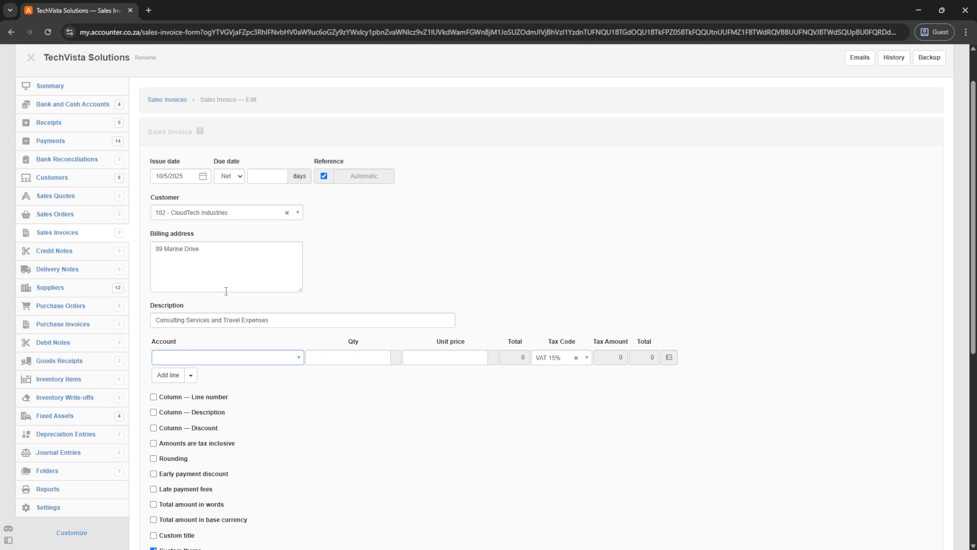
- Set the first line's account to Sales and show a description column on lines
left_click(209, 359)
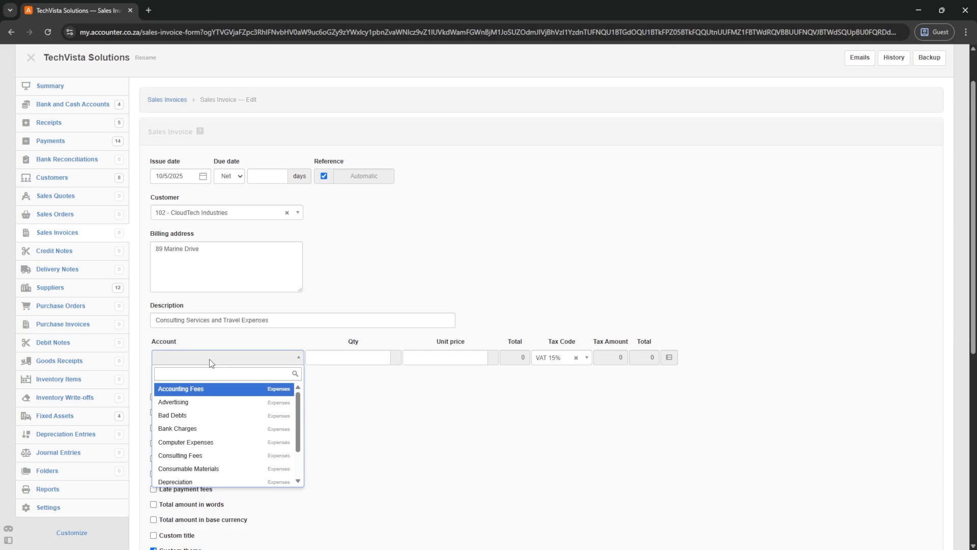
type("sale")
left_click(226, 391)
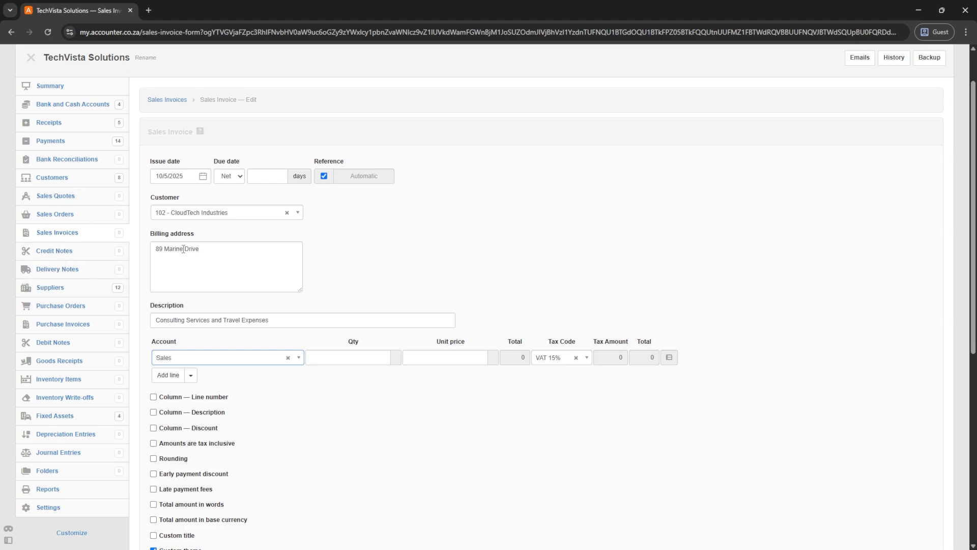
left_click(153, 413)
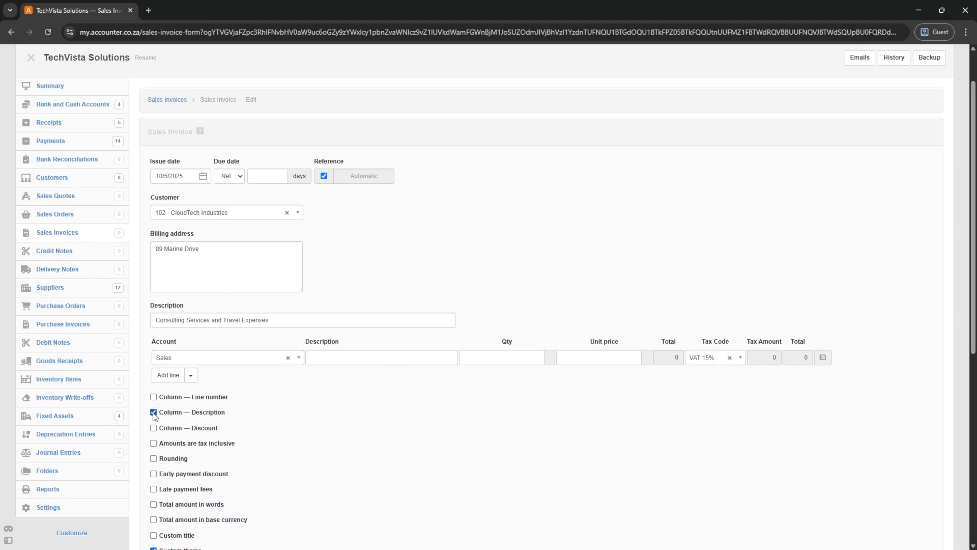
- Fill the first line as Consulting Services, quantity 40 at 1350, and add a second line
left_click(334, 357)
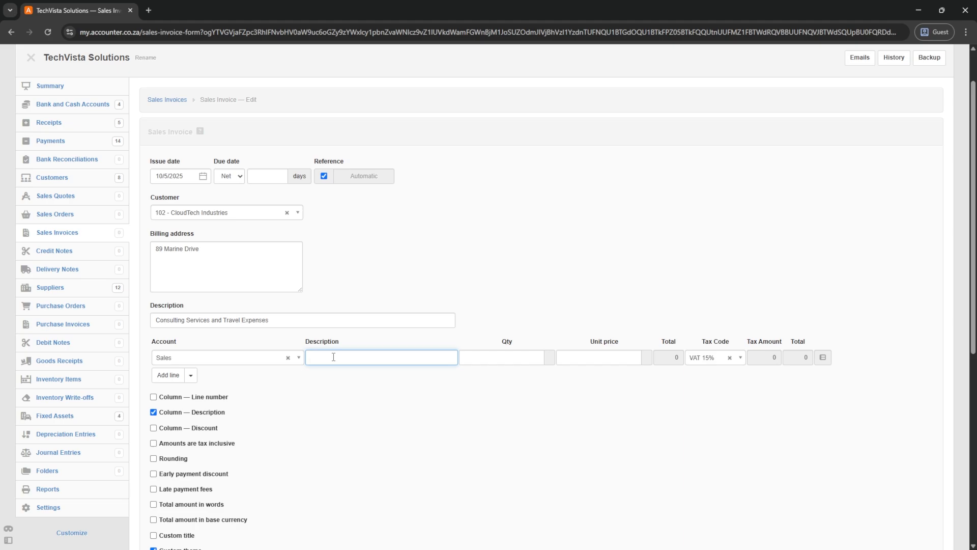
type("Consulting Services")
key("Tab")
type("40")
key("Tab")
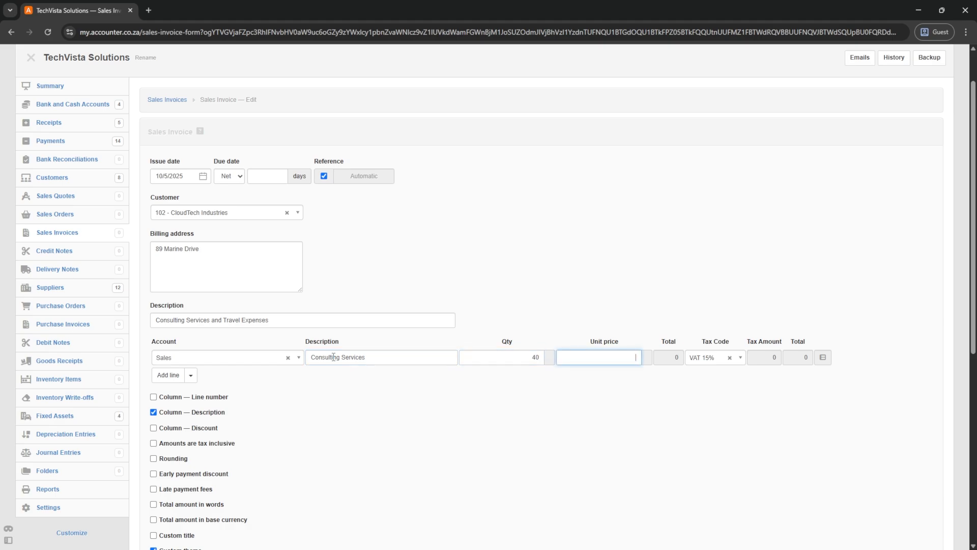
type("1350")
key("Tab")
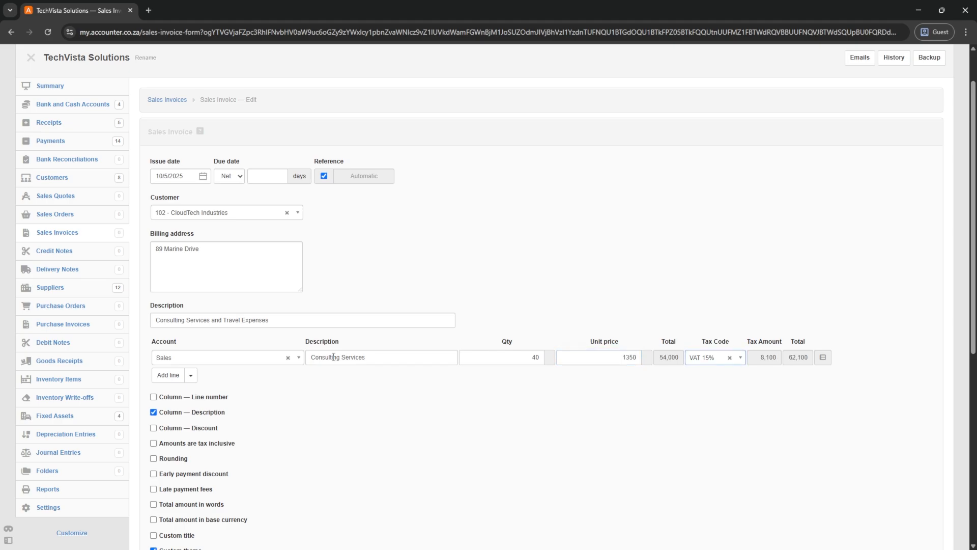
left_click(169, 375)
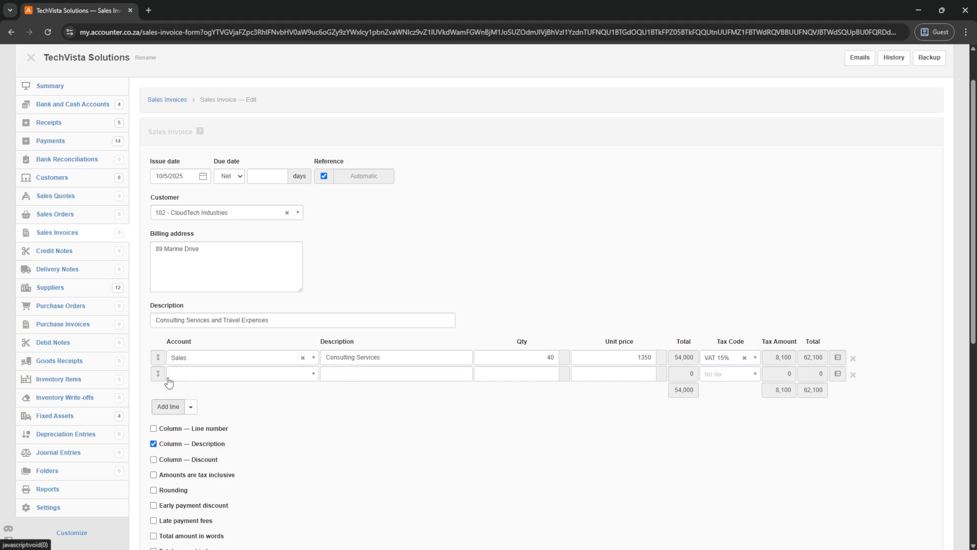
- Fill the second line as Travel Expenses on Sales, quantity 1 at 3800
left_click(192, 375)
type("sales")
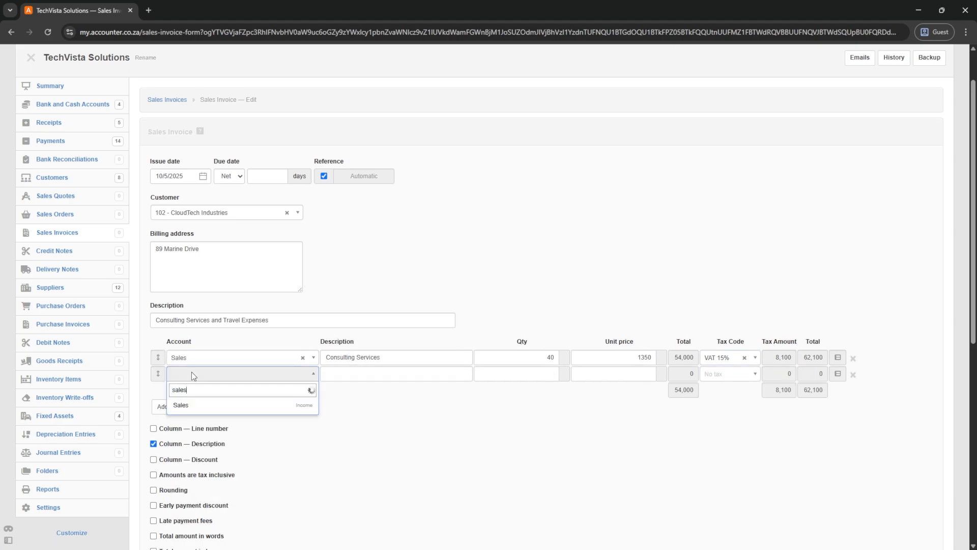
key("Tab")
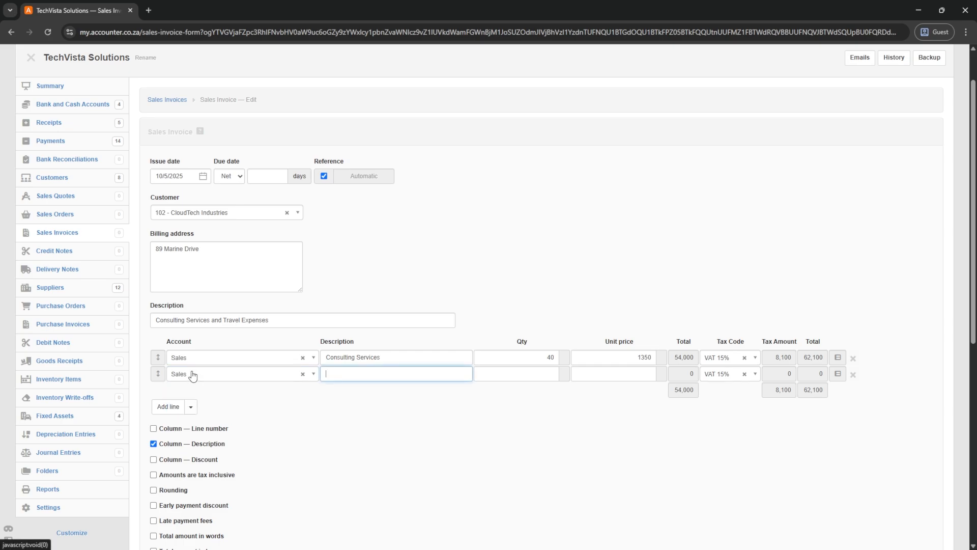
type("Travel Expenses")
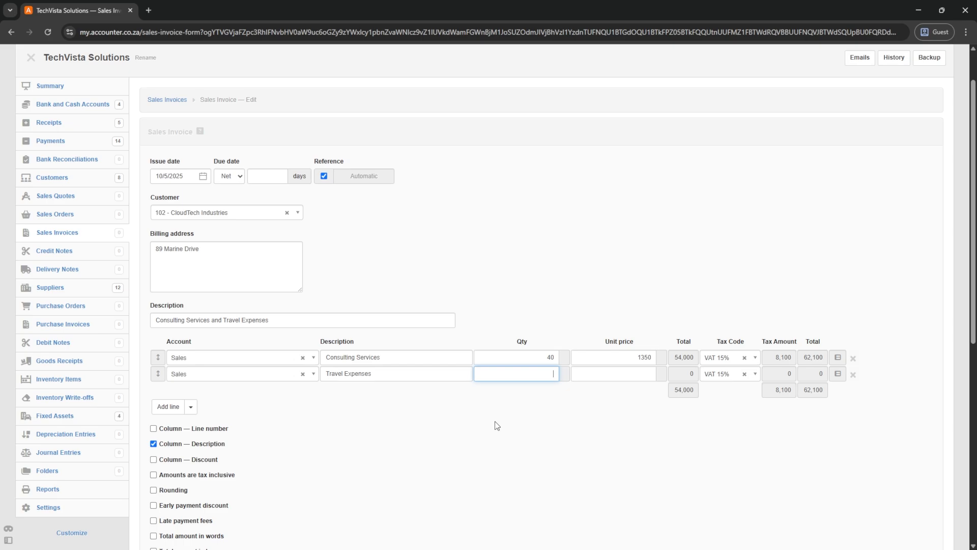
type("1")
key("Tab")
type("3")
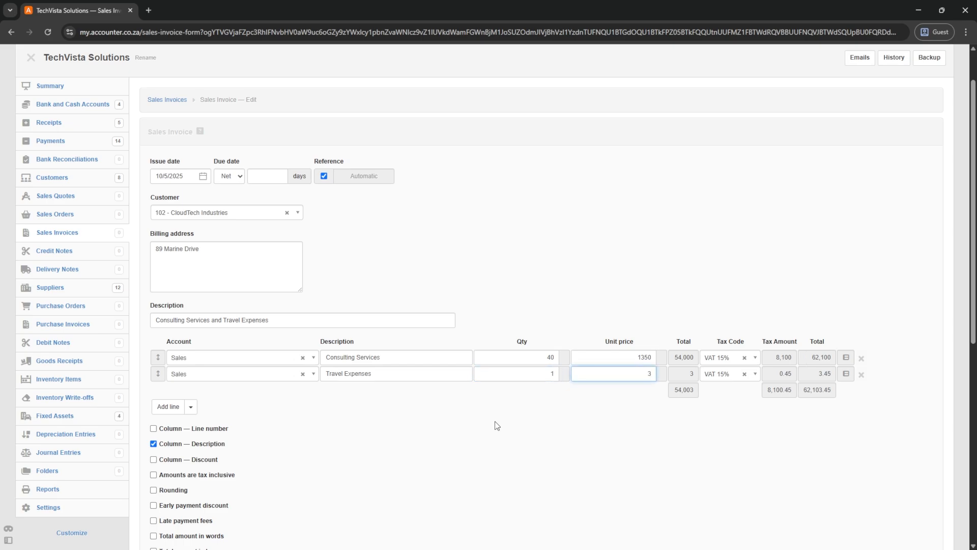
type("800")
key("Tab")
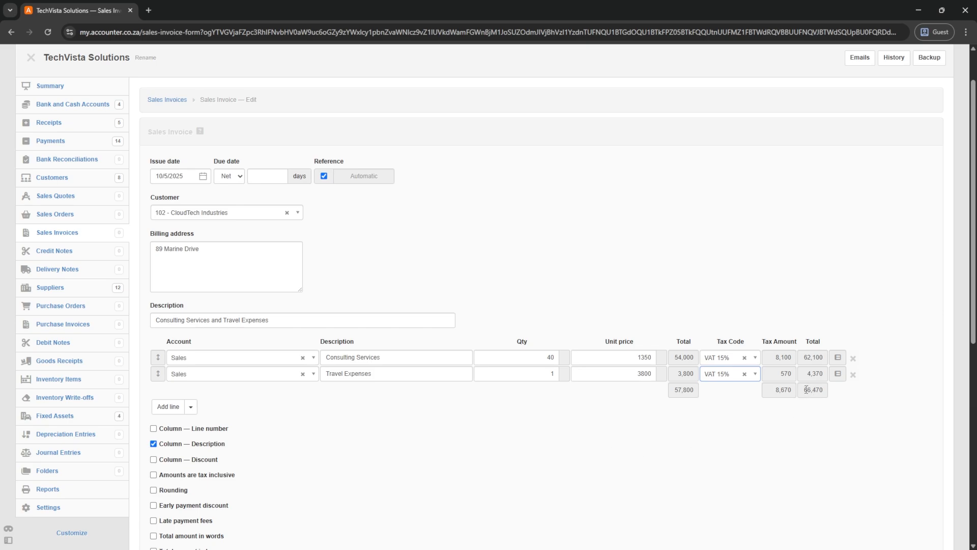
- Make amounts exclusive of tax so 15% VAT is added, totalling 66,470
left_click_drag(804, 390, 829, 390)
scroll(353, 449, "down", 1)
left_click_drag(605, 291, 635, 297)
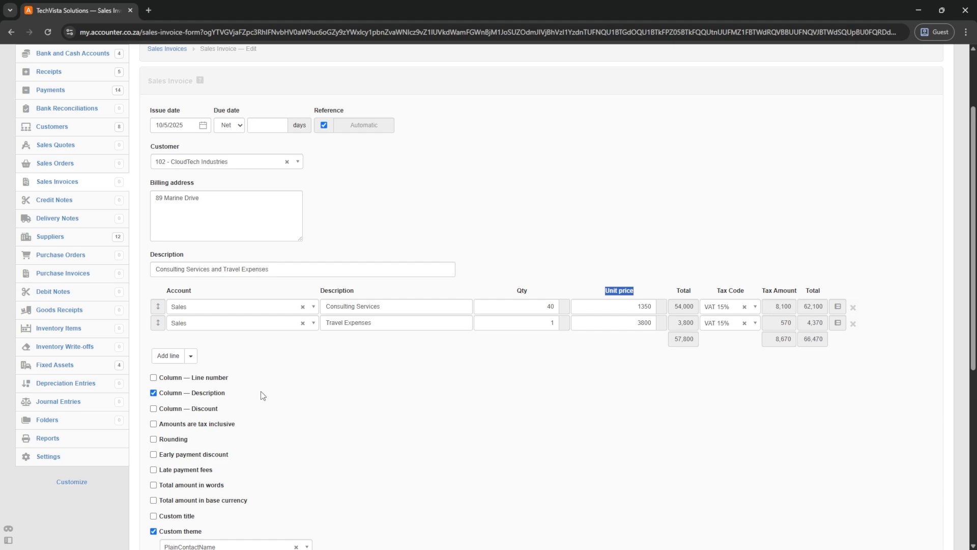
left_click(154, 425)
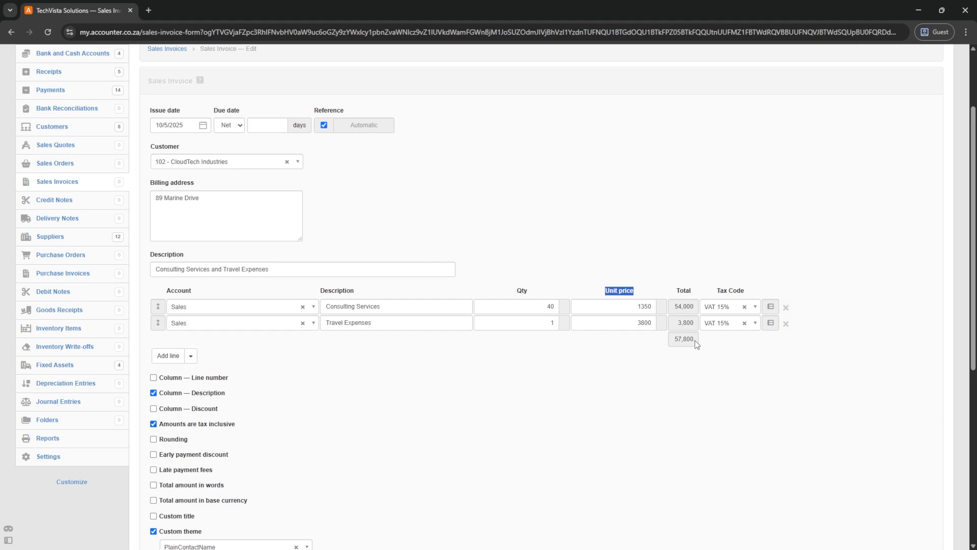
left_click(153, 424)
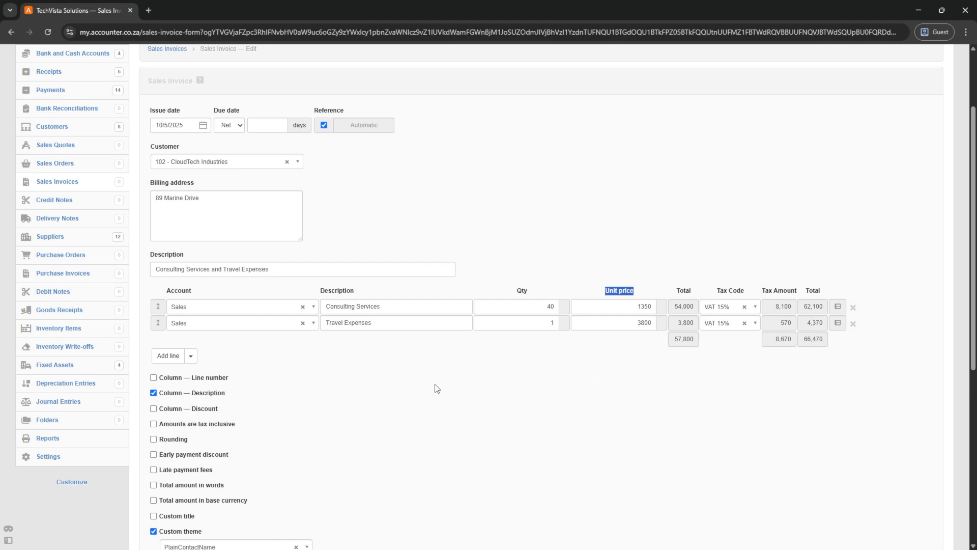
scroll(284, 393, "down", 3)
scroll(284, 393, "down", 3)
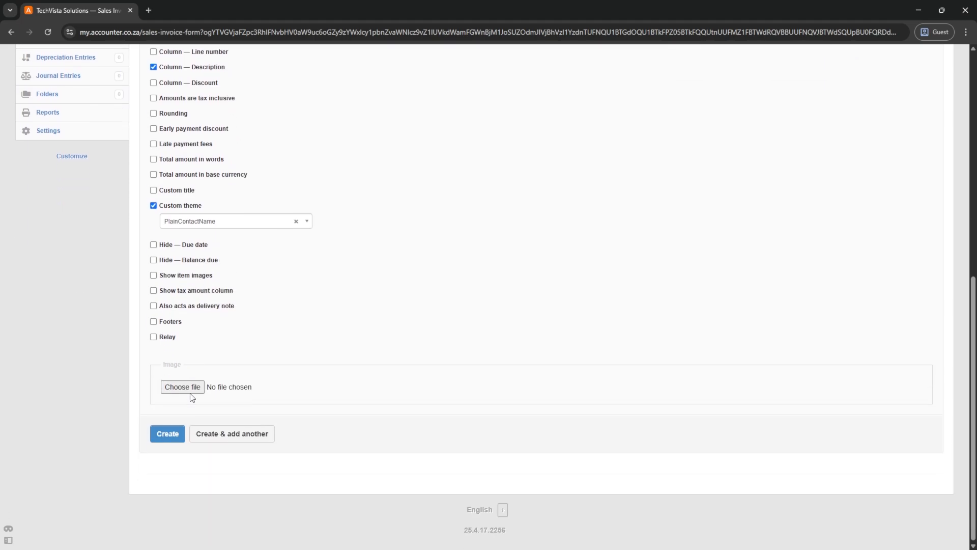
- Save the CloudTech Industries invoice and review the resulting tax invoice
left_click(168, 432)
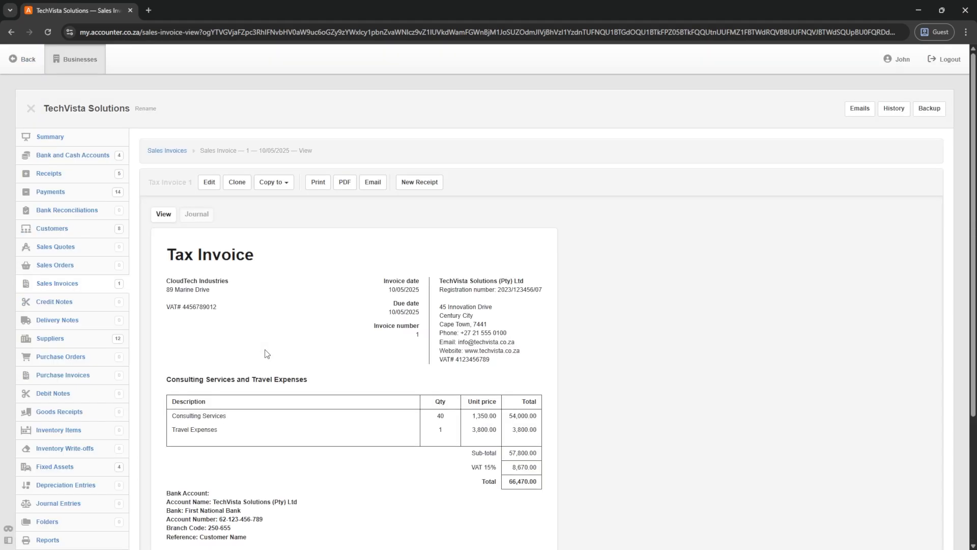
scroll(299, 318, "down", 2)
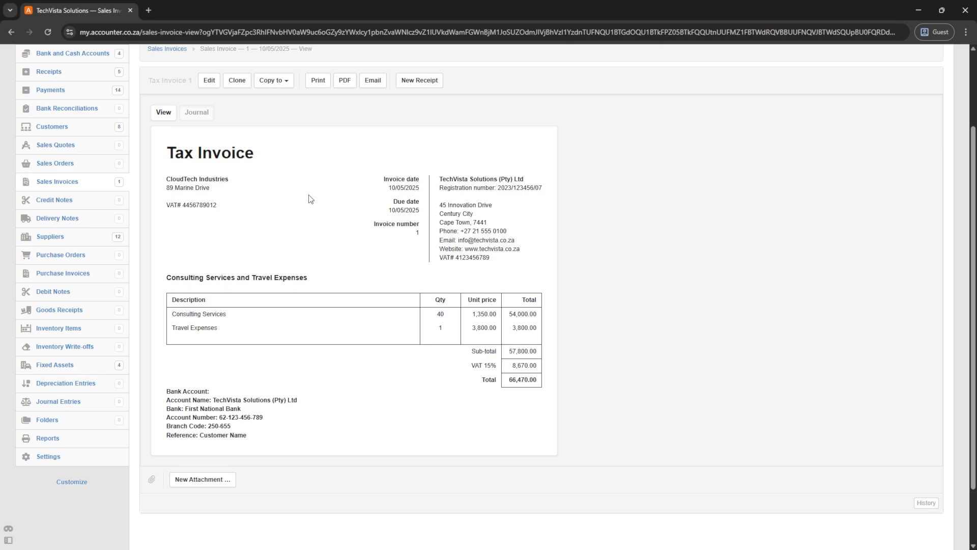
scroll(310, 199, "up", 1)
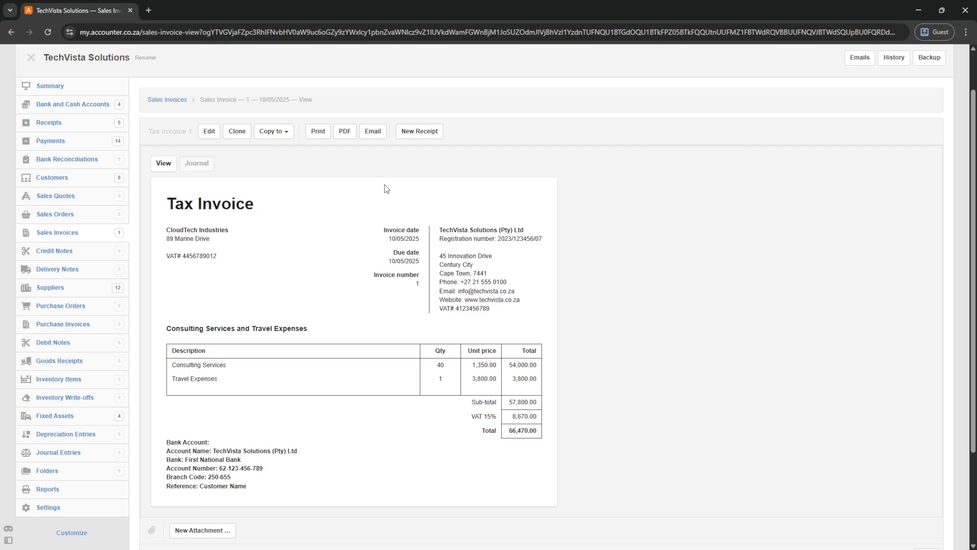
triple_click(400, 219)
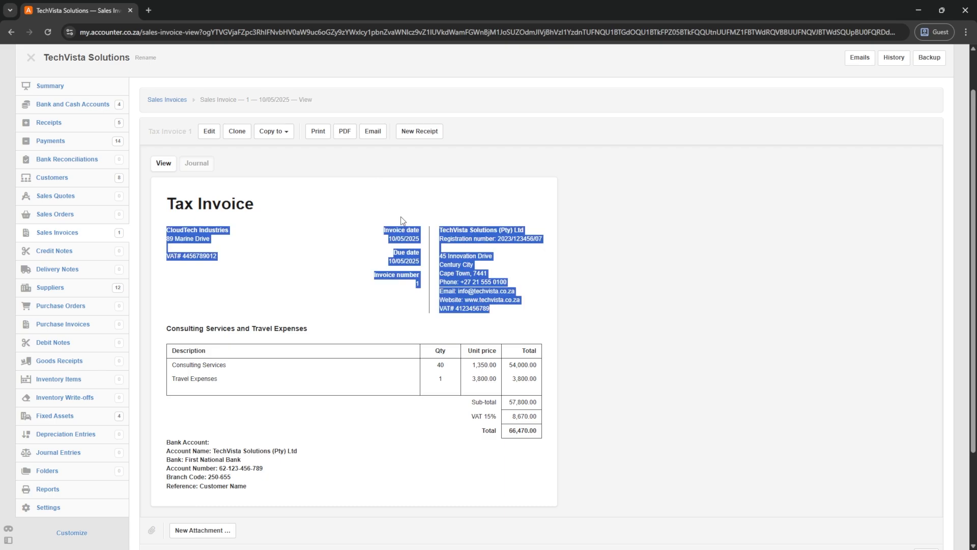
left_click(473, 223)
left_click(478, 198)
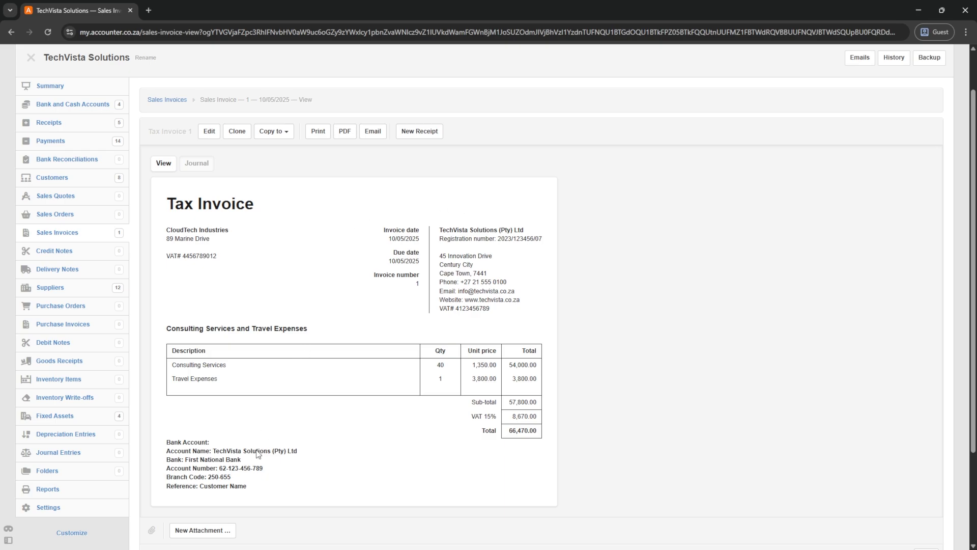
- Preview the invoice email without sending, then return to the sales invoices list
left_click(370, 133)
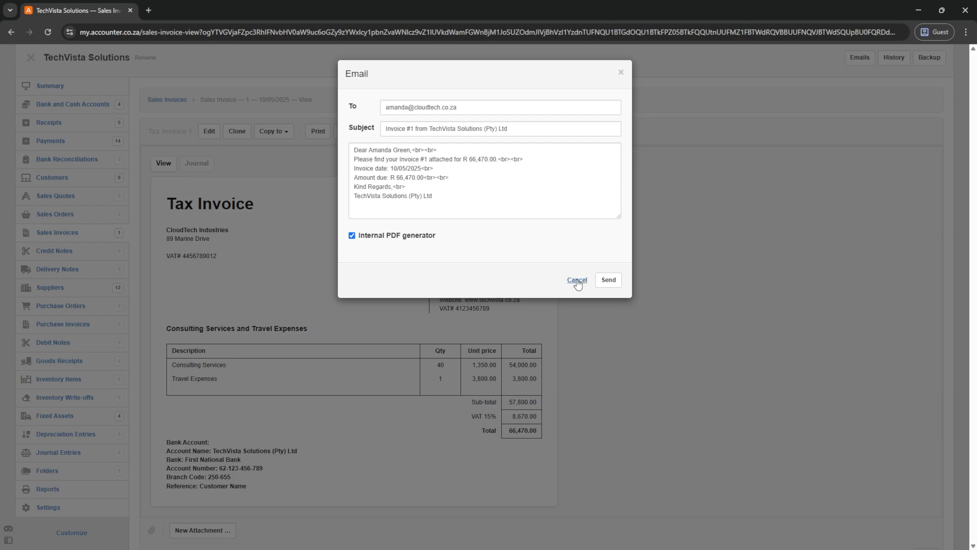
left_click(577, 281)
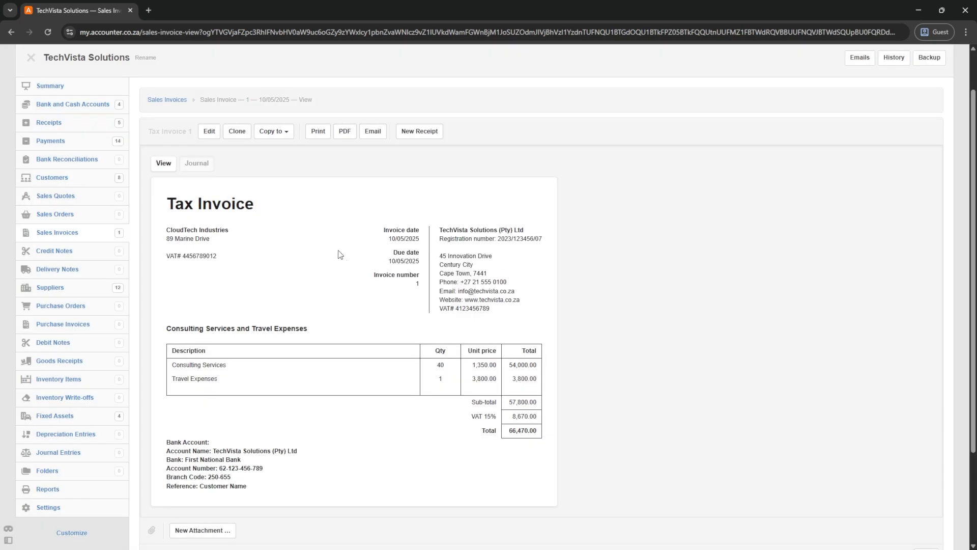
left_click(157, 101)
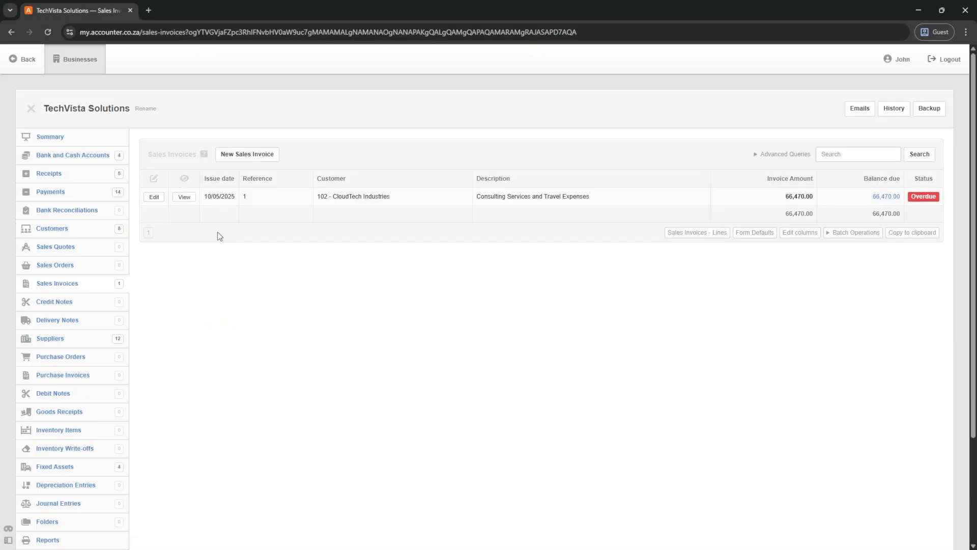
- Edit the CloudTech Industries invoice reference to 2025001 and update it
left_click(152, 197)
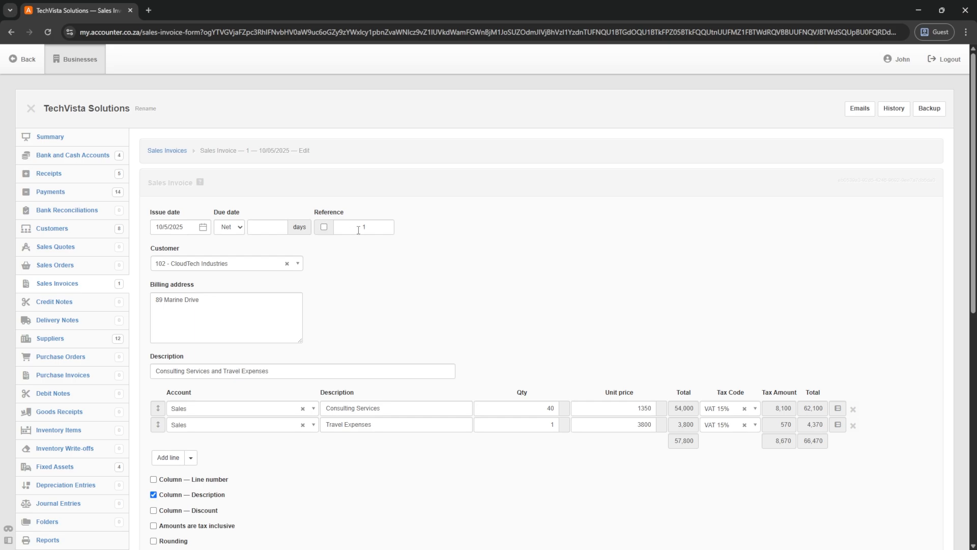
triple_click(361, 227)
type("2025001")
scroll(232, 313, "down", 9)
left_click(164, 437)
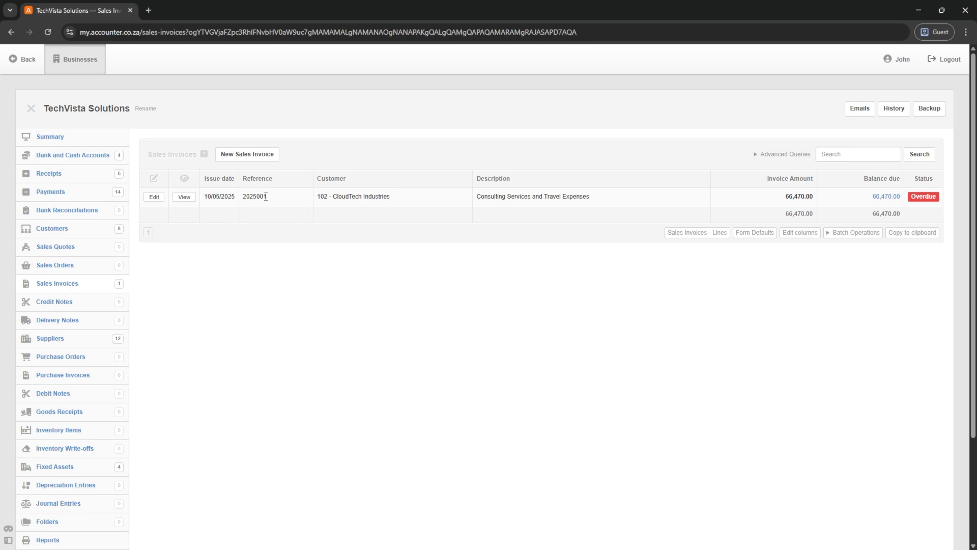
left_click_drag(266, 196, 244, 195)
- Look over the new sales invoice default settings, then return to the invoice list
left_click(752, 238)
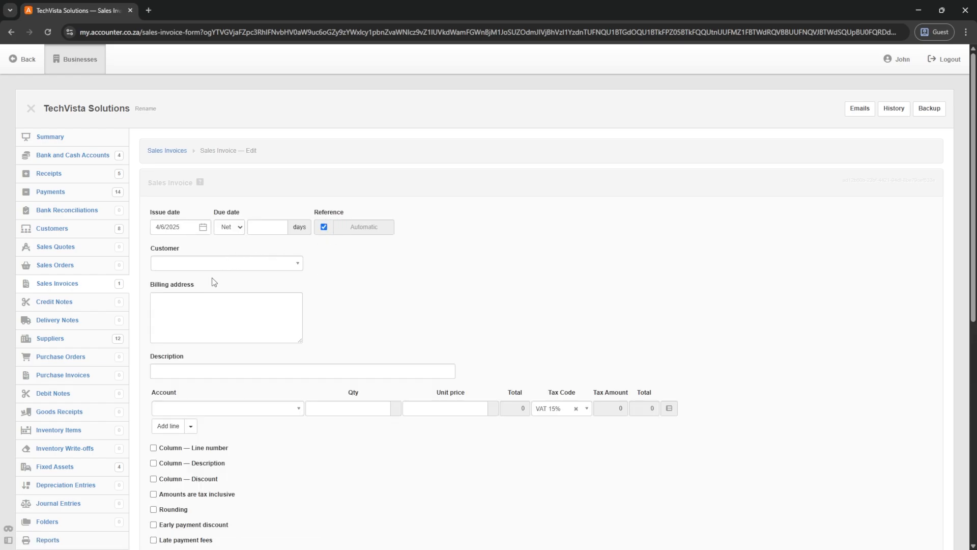
scroll(214, 282, "down", 7)
scroll(203, 312, "up", 6)
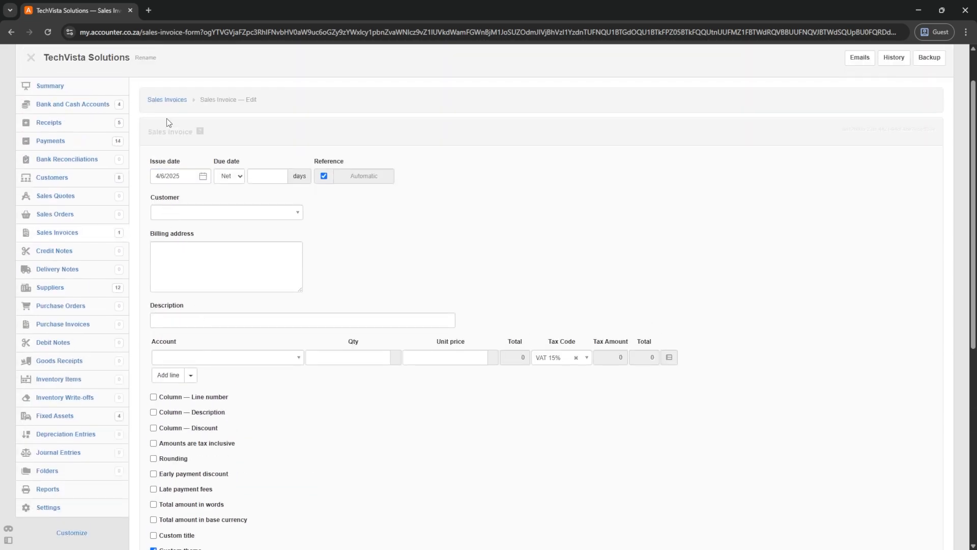
left_click(165, 101)
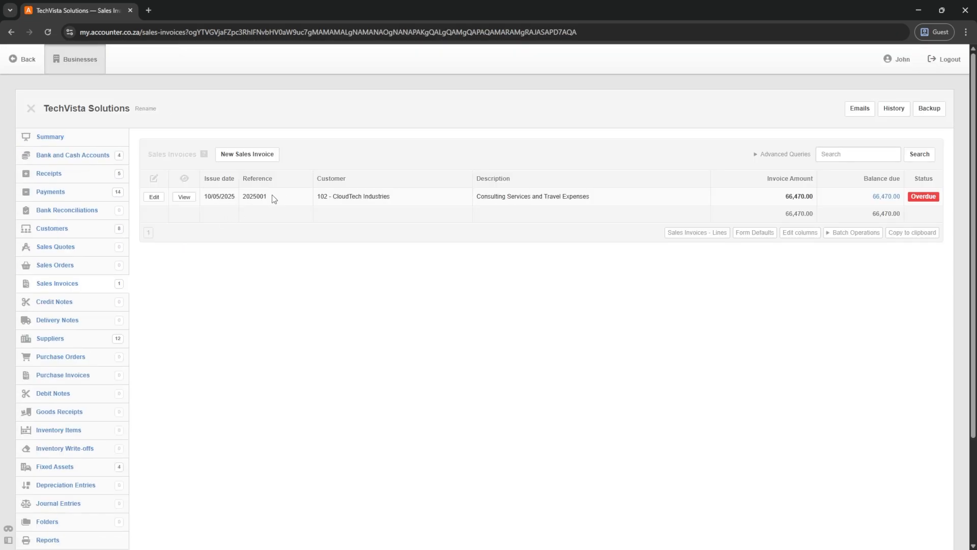
left_click_drag(269, 198, 244, 201)
- Start a new sales invoice dated 12 May 2025 for Digital Solutions Ltd
left_click(246, 154)
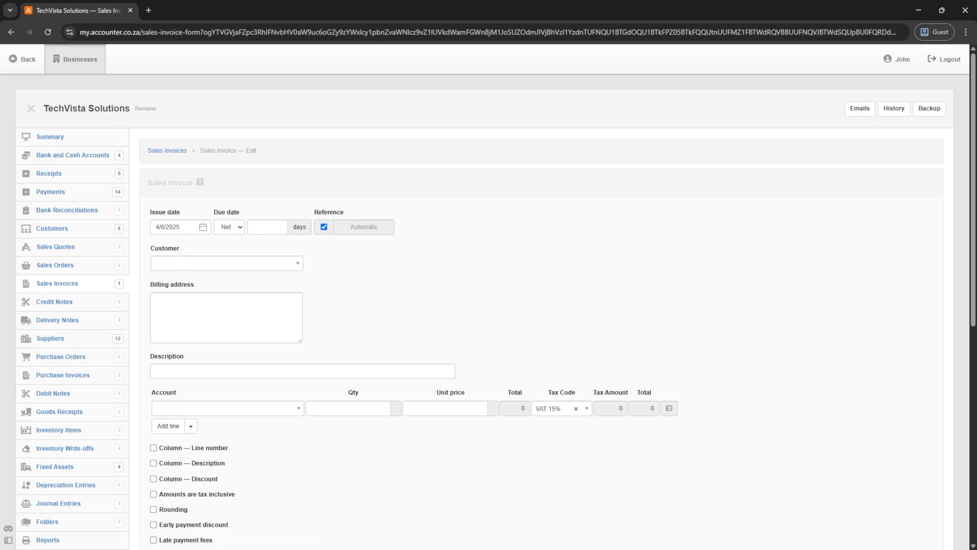
left_click(174, 226)
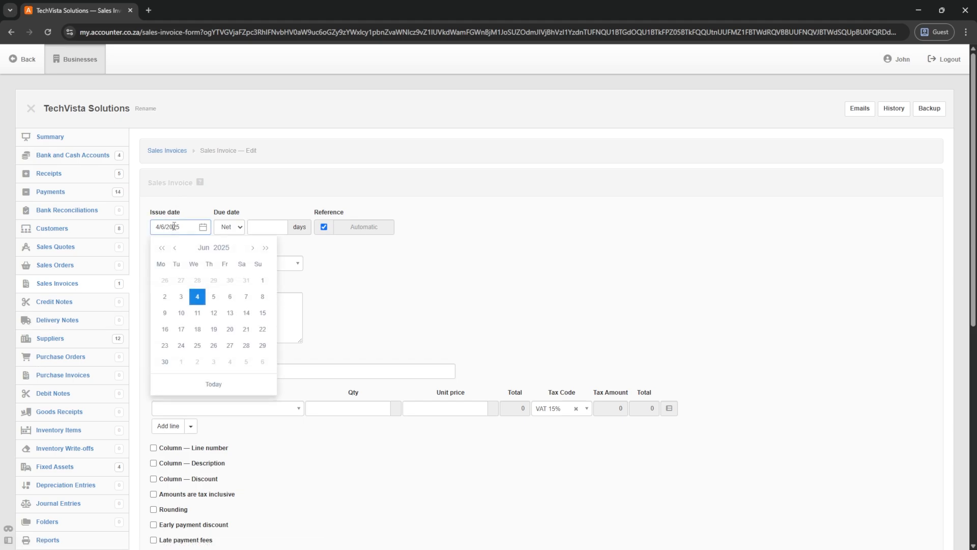
left_click(174, 248)
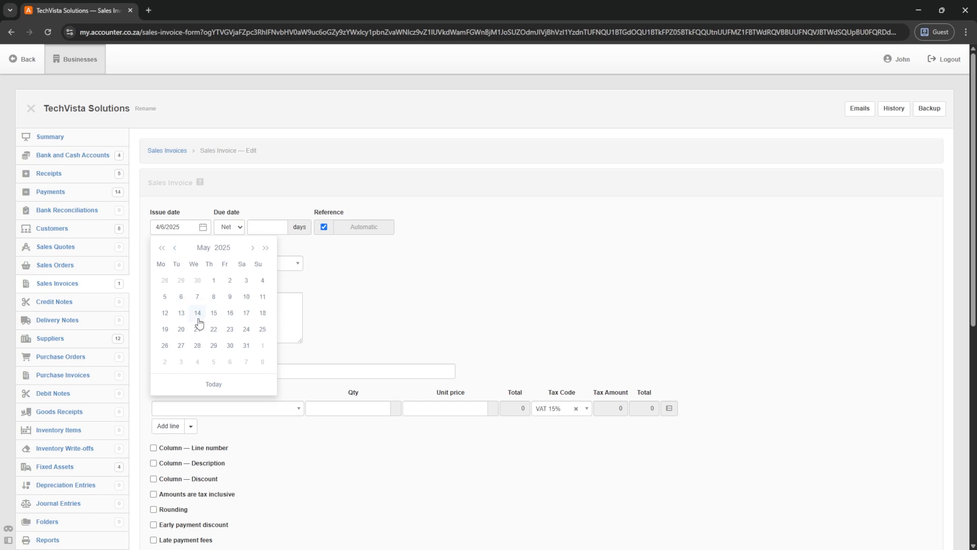
left_click(165, 313)
left_click(177, 264)
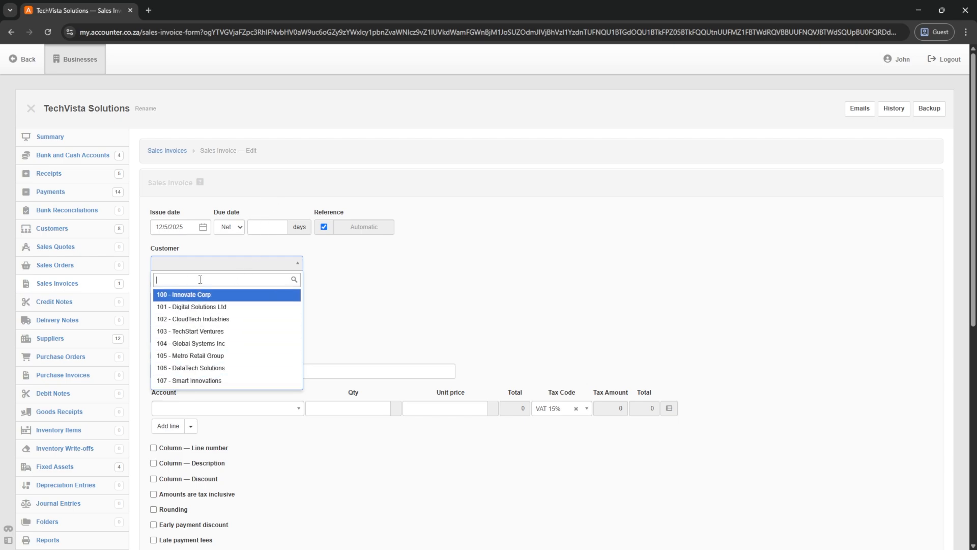
type("dig")
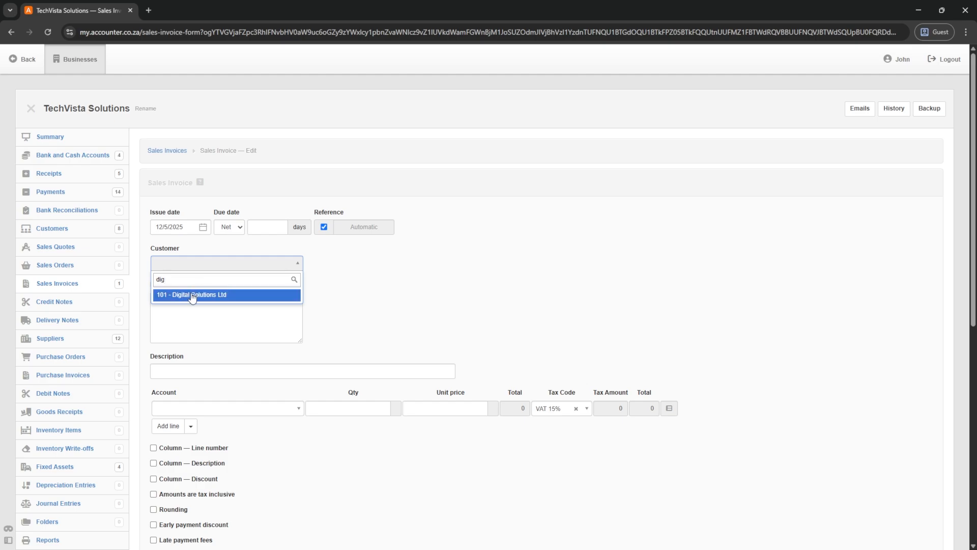
left_click(192, 295)
- Describe it as 'Software and Support' with a Sales line of 5 at 5500
left_click(179, 371)
type("Software and ")
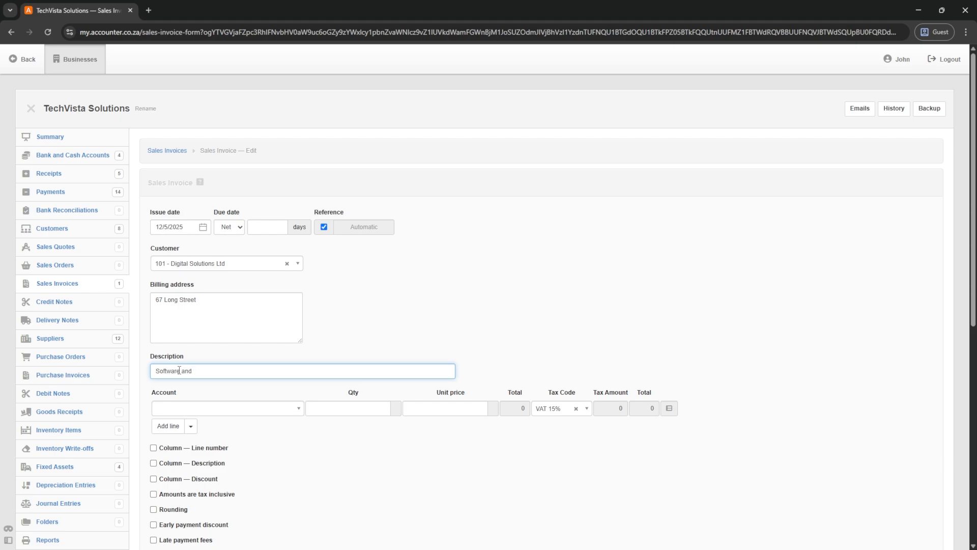
type("Support")
key("Tab")
type("Sale")
key("Return")
key("Tab")
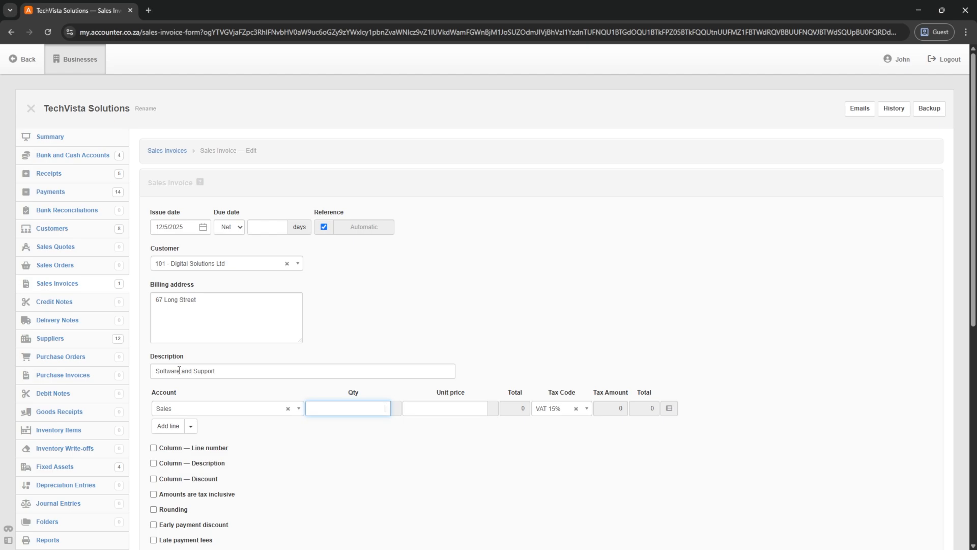
type("5")
key("Tab")
type("5500")
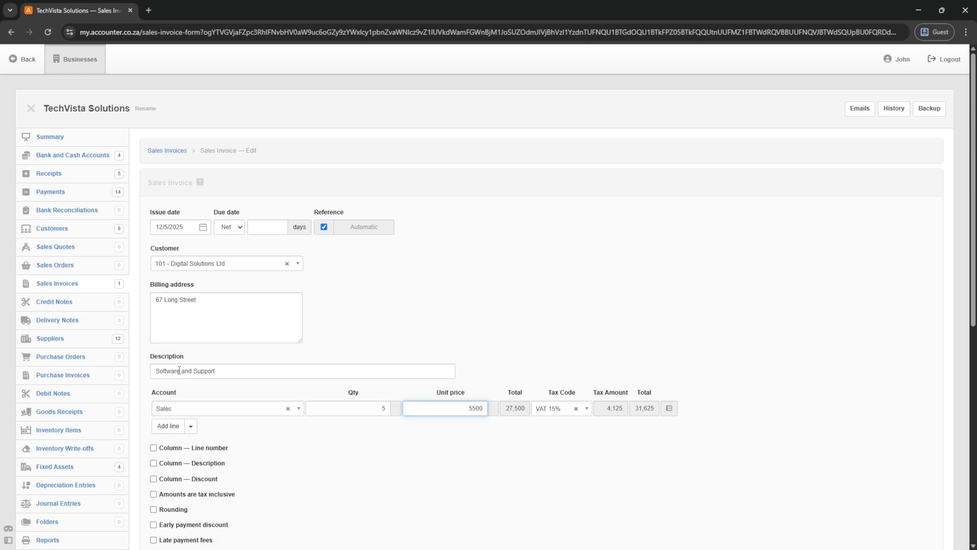
key("Tab")
scroll(224, 398, "down", 2)
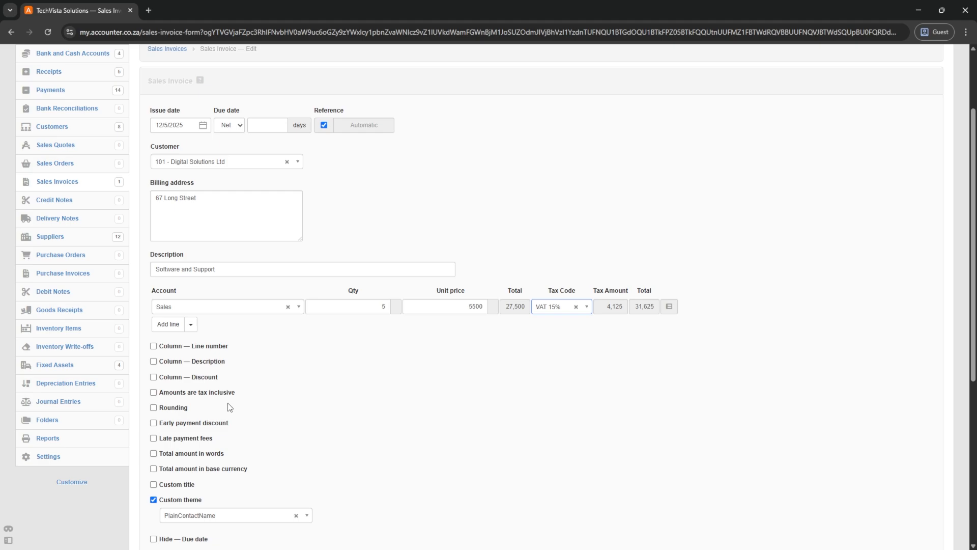
- Show a line description column and describe the first line as 'Software License - Basic'
left_click(153, 363)
left_click(153, 363)
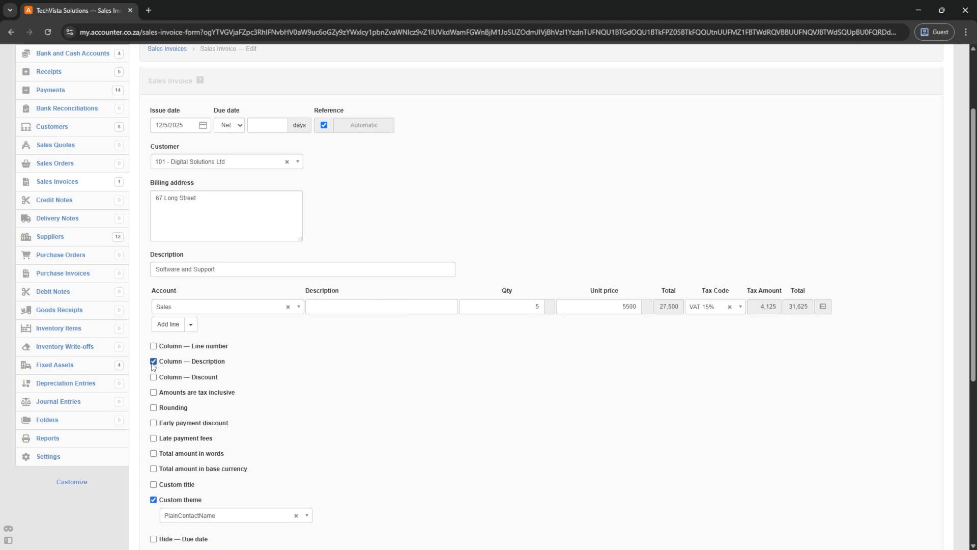
left_click(316, 307)
type("Software License - Basic")
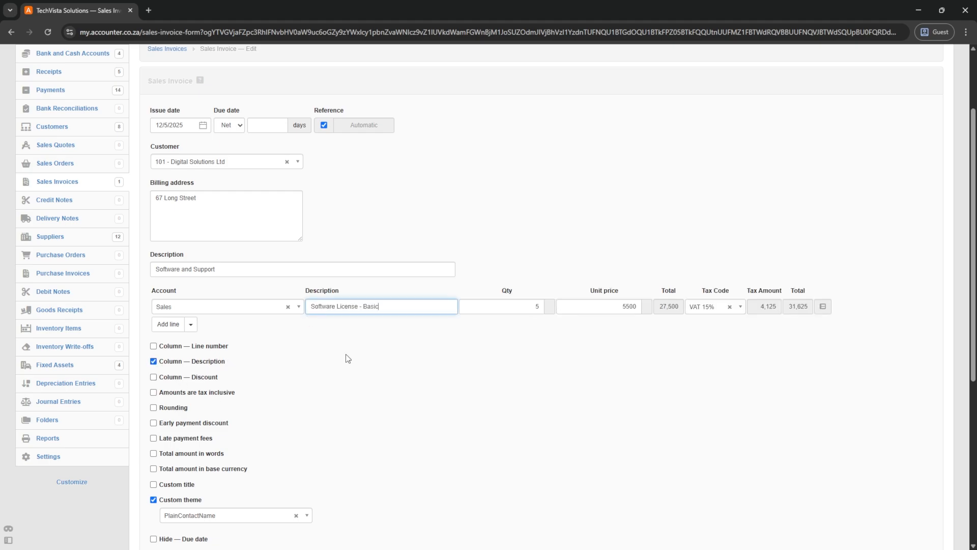
- Add an Annual Support Sales line, quantity 1 at 16500, bringing the total to 50,600
left_click(168, 324)
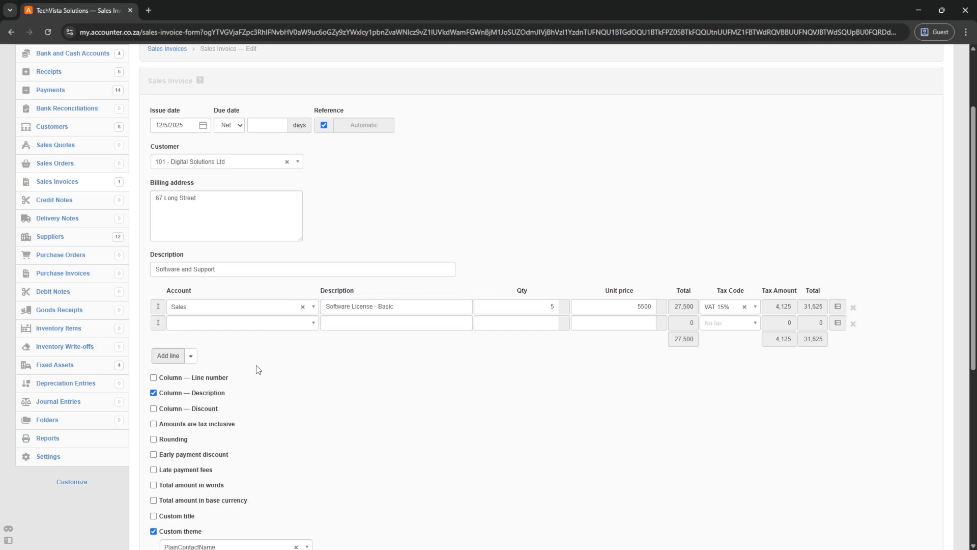
left_click(209, 323)
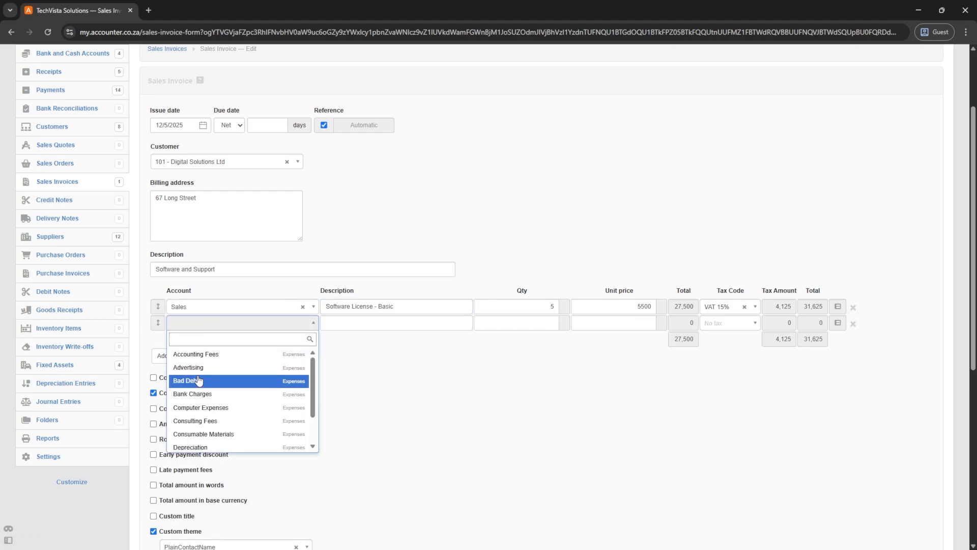
type("sales")
left_click(194, 356)
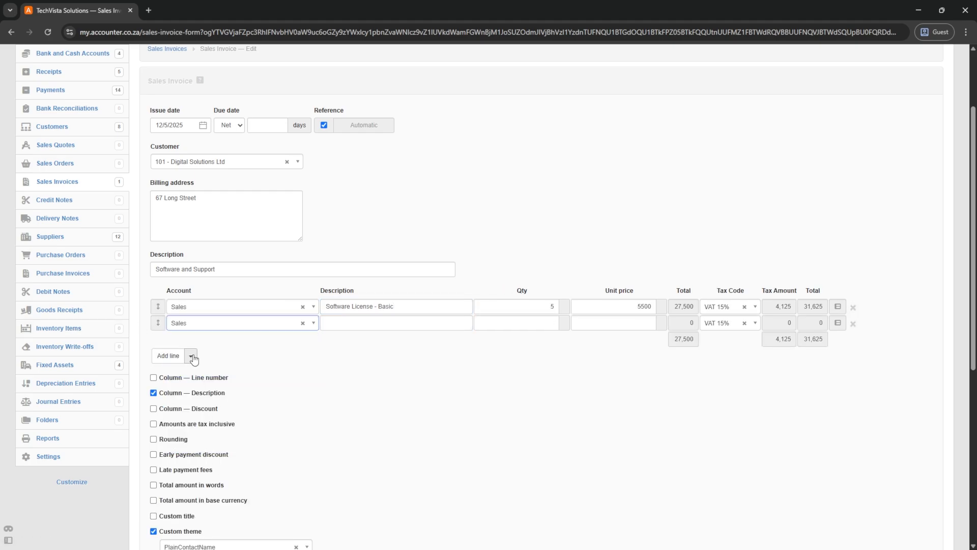
left_click(353, 324)
type("Annual Support")
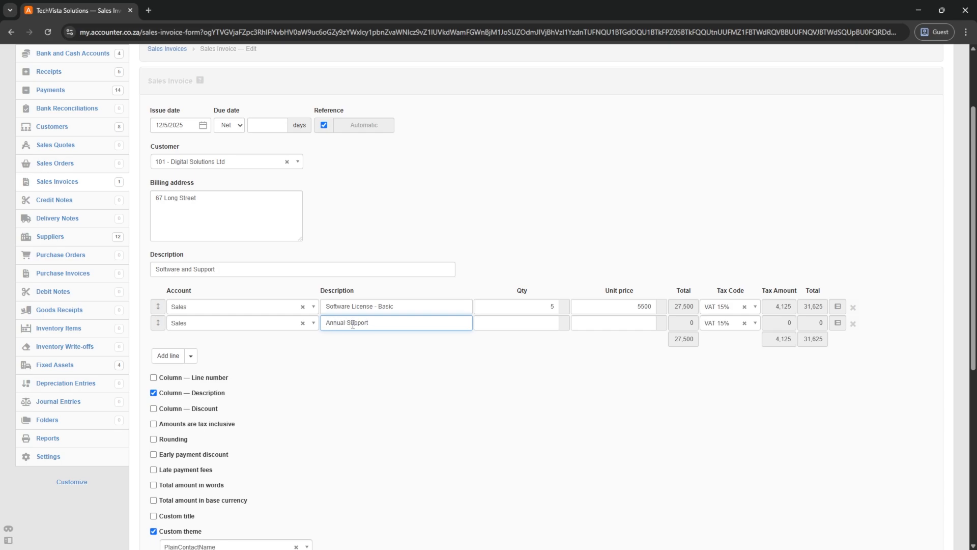
key("Tab")
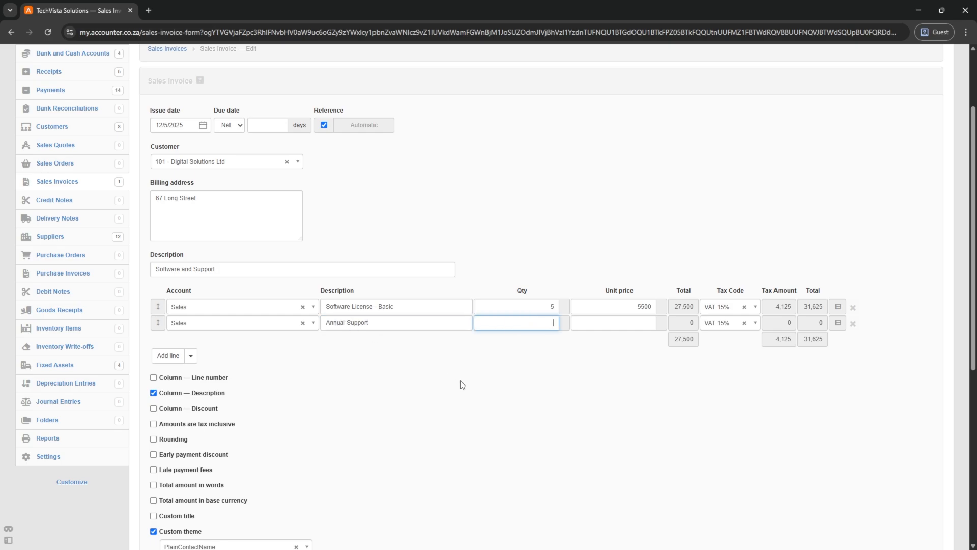
key("Tab")
type("16500")
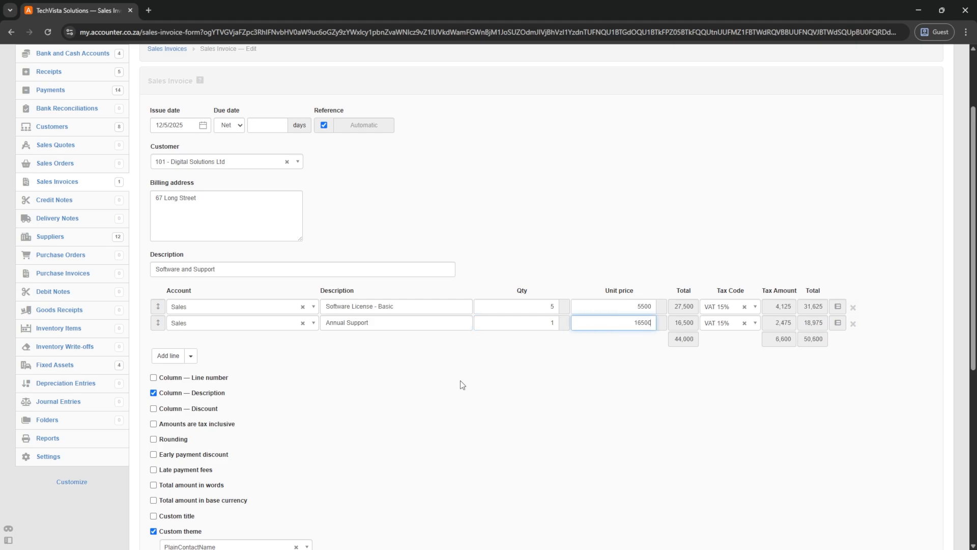
key("Tab")
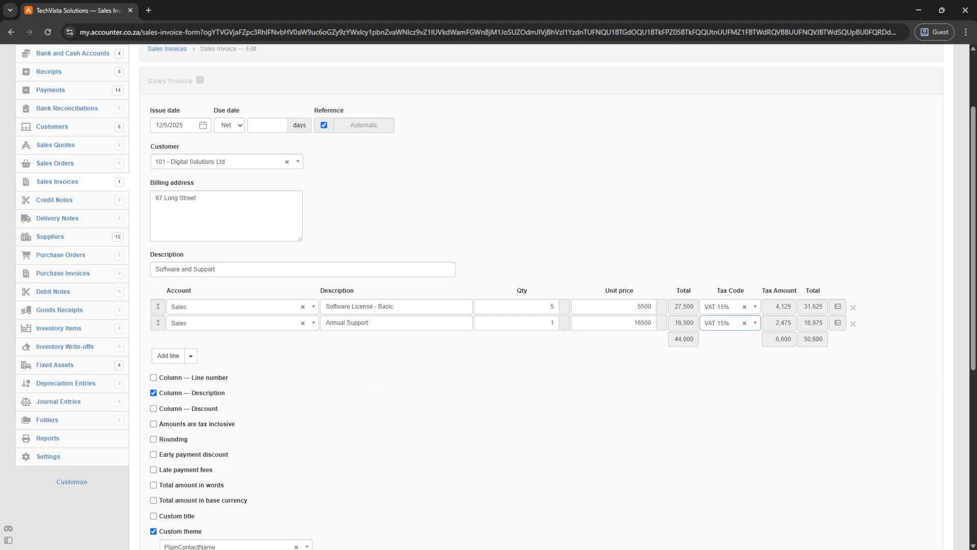
scroll(393, 377, "down", 6)
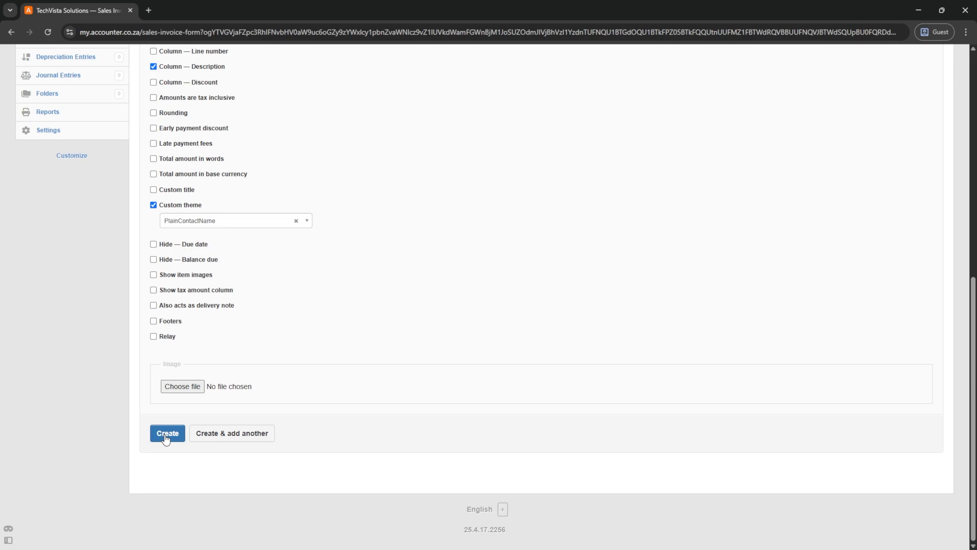
- Create the Digital Solutions invoice as 2025002 and preview its email without sending
left_click(166, 435)
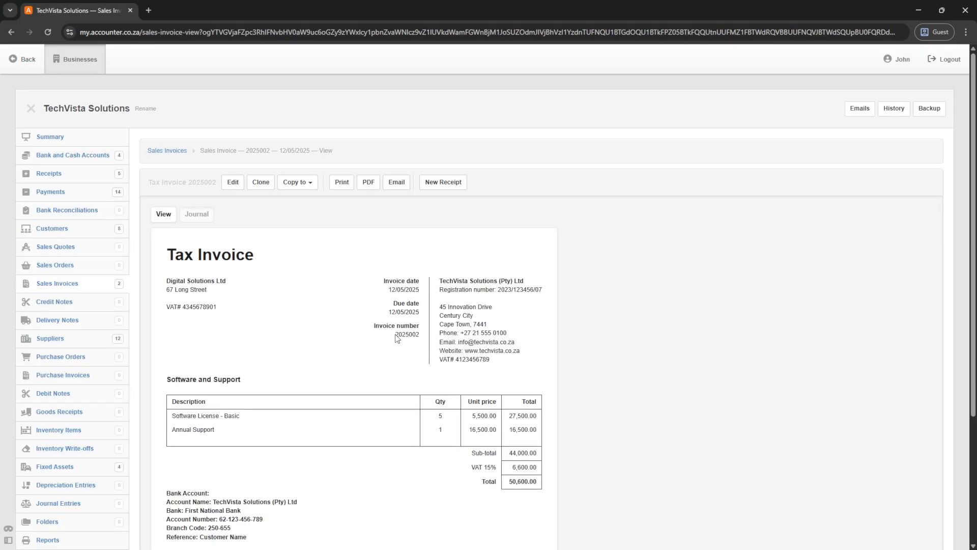
left_click_drag(396, 335, 422, 333)
left_click(397, 183)
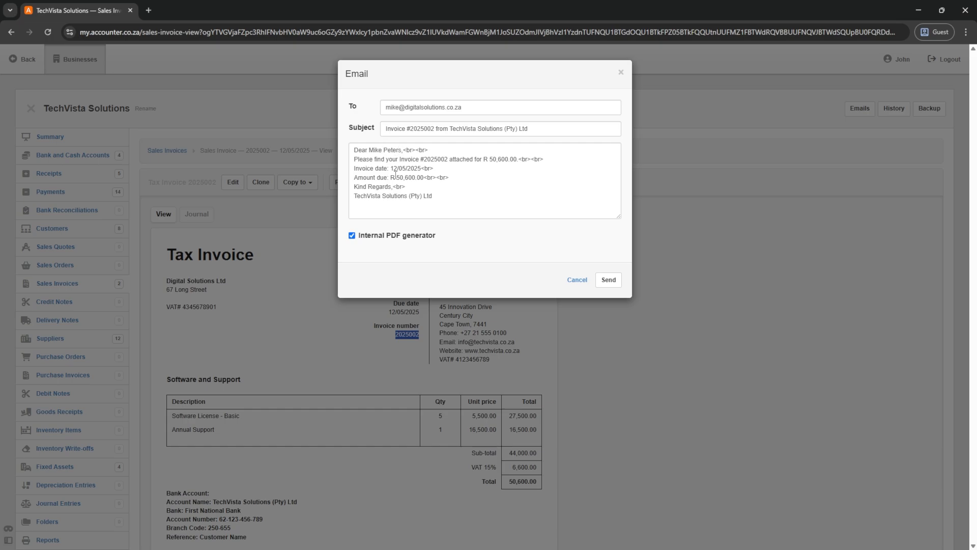
left_click_drag(395, 177, 448, 156)
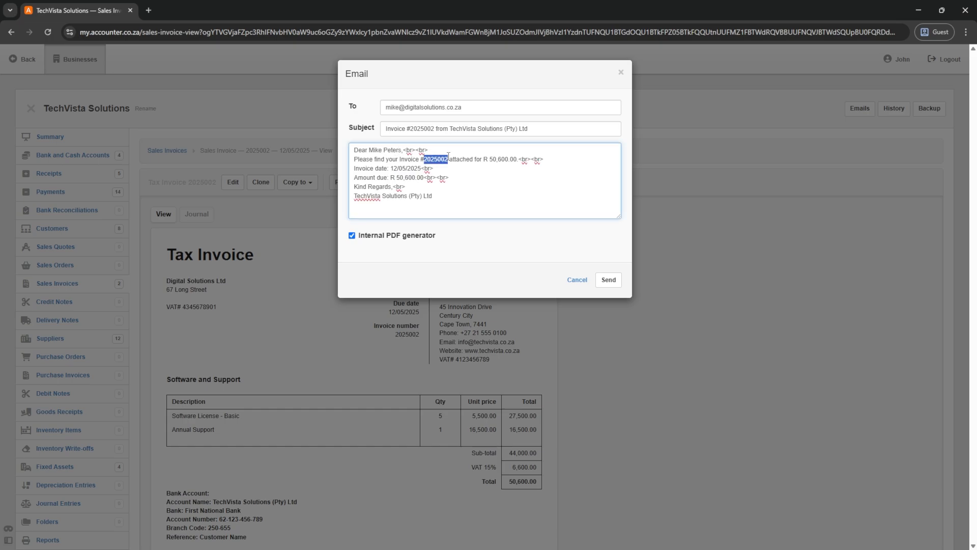
left_click(577, 280)
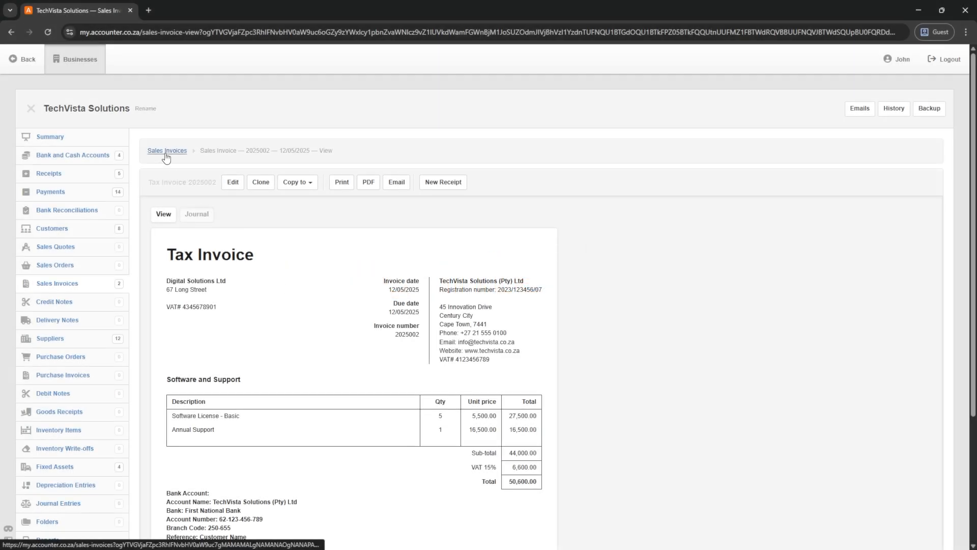
- Return to the sales invoices list showing 2025002 and 2025001, both overdue
left_click(166, 151)
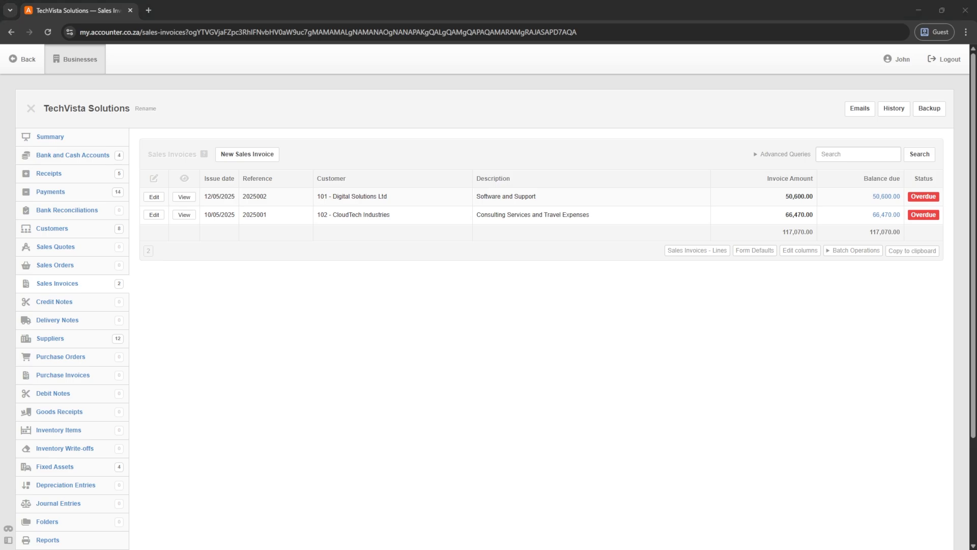
- Batch-update both sales invoices, copy their data, and switch to the SalesInvoices_May2025 spreadsheet
key("alt+Tab")
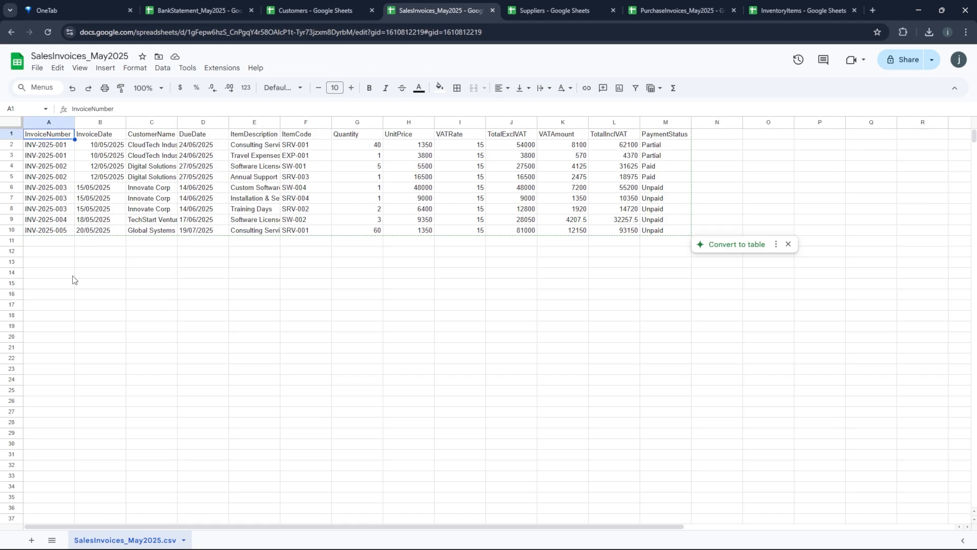
key("alt+Tab")
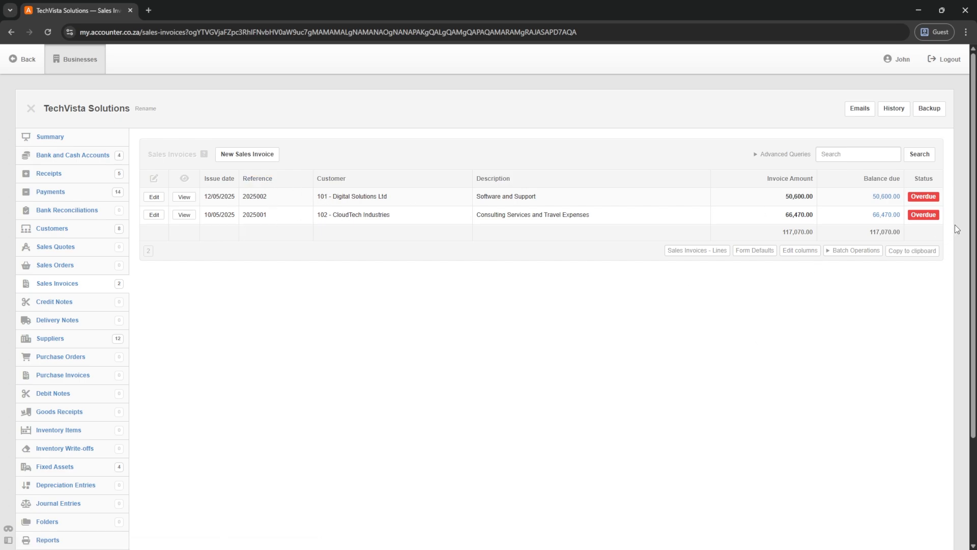
left_click(840, 251)
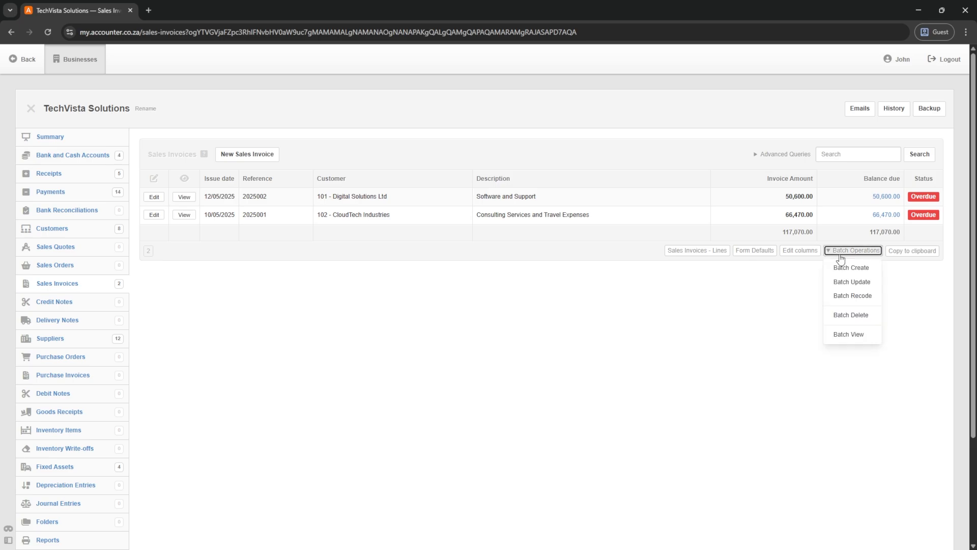
left_click(850, 283)
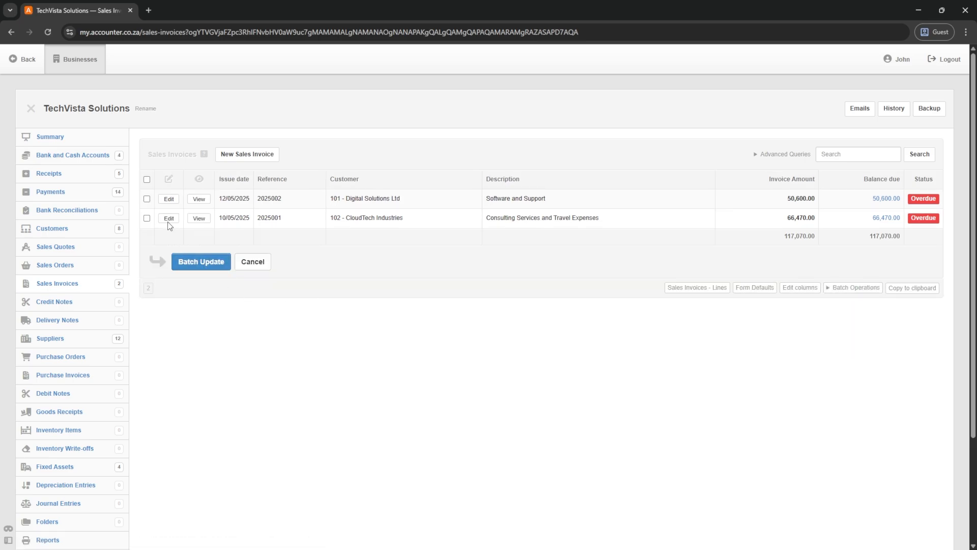
left_click(147, 180)
left_click(199, 265)
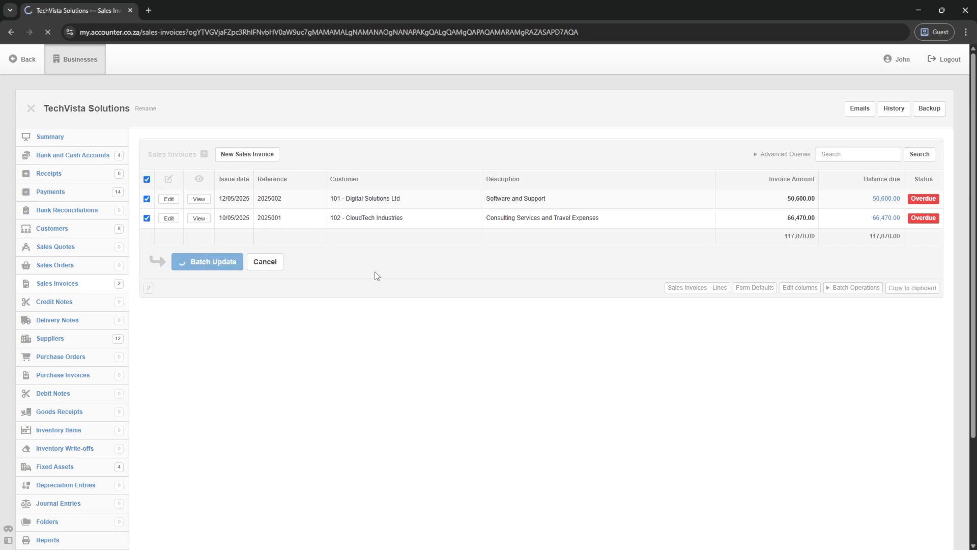
left_click(408, 183)
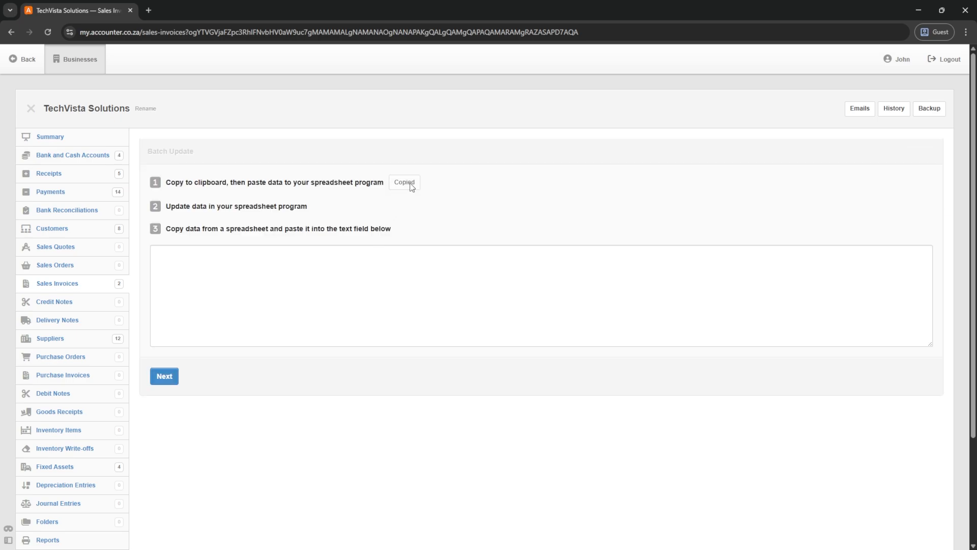
key("alt+Tab")
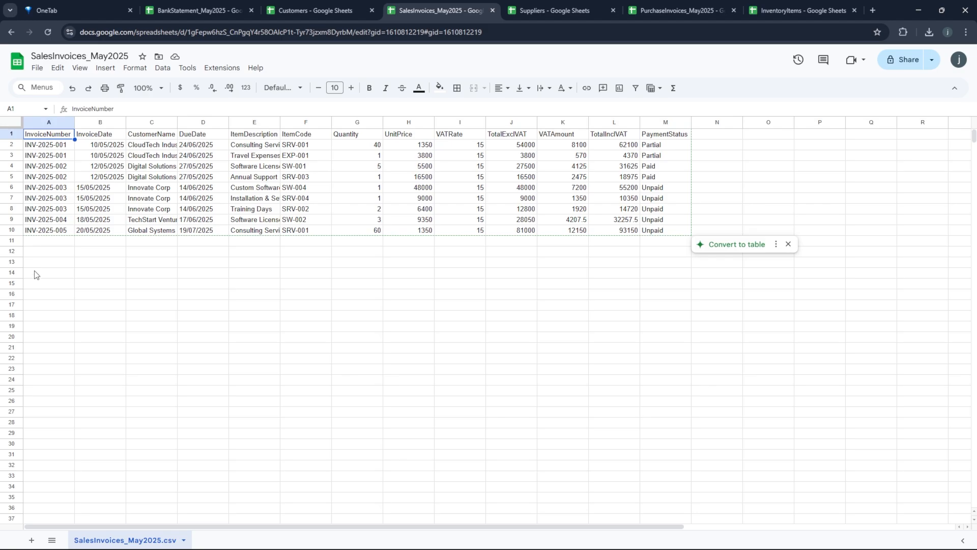
- Paste the exported invoices 2025002 and 2025001, with their header row, at A14
left_click(35, 276)
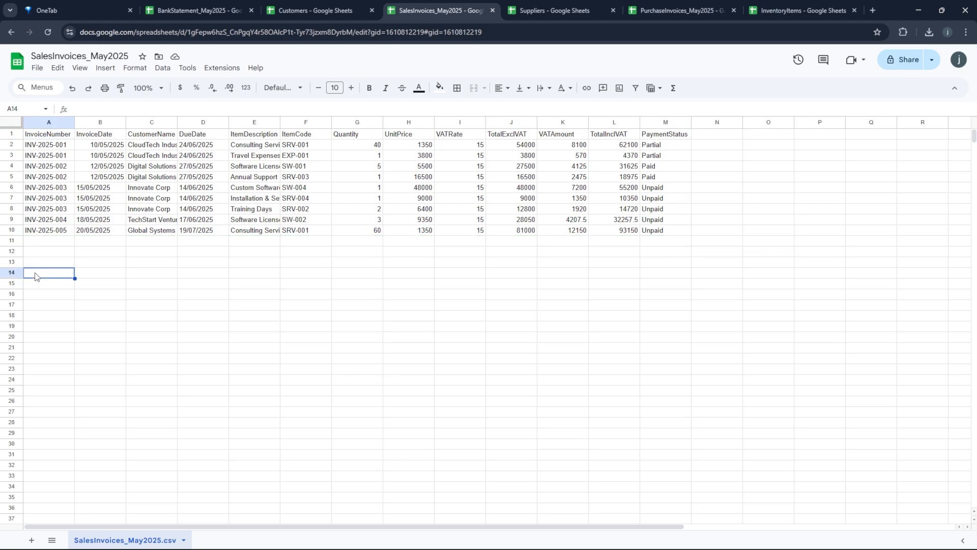
key("ctrl+v")
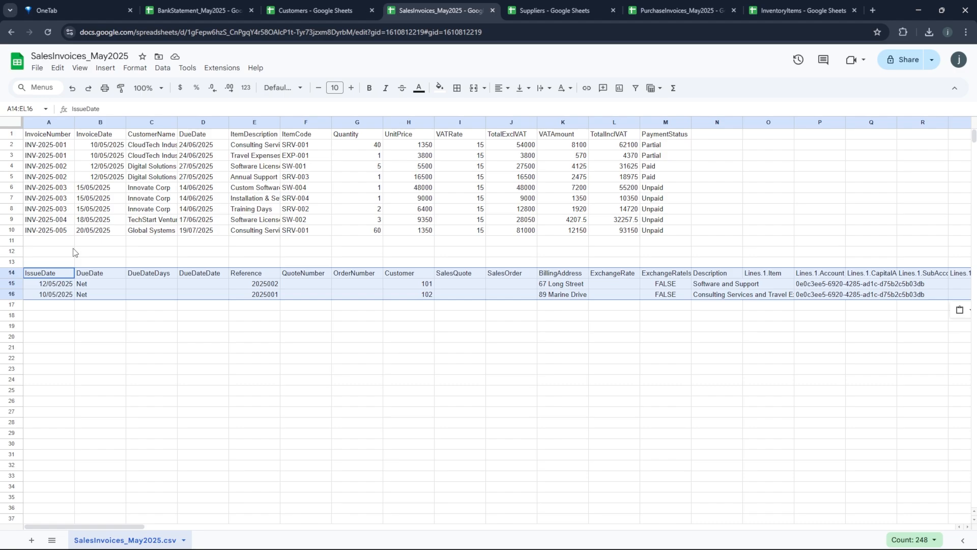
left_click(43, 146)
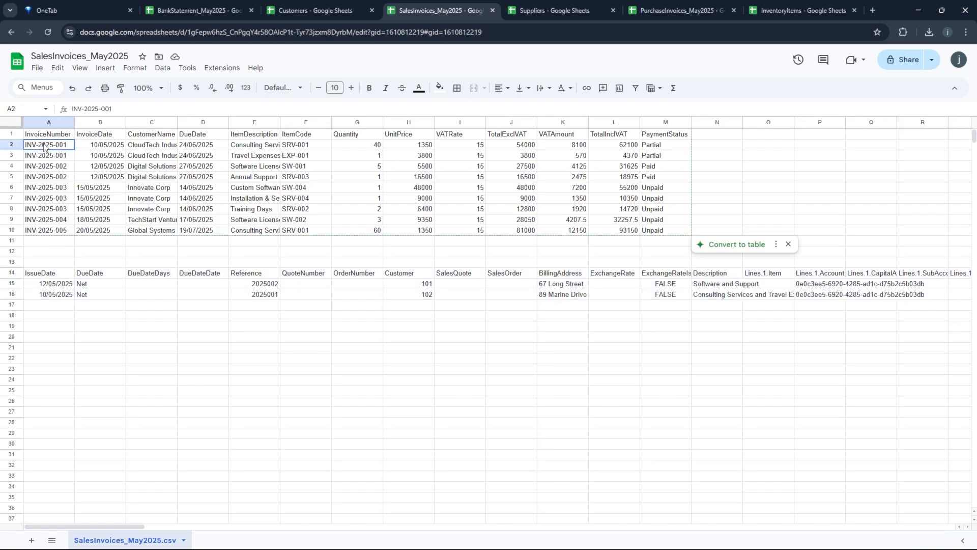
left_click_drag(44, 148, 148, 156)
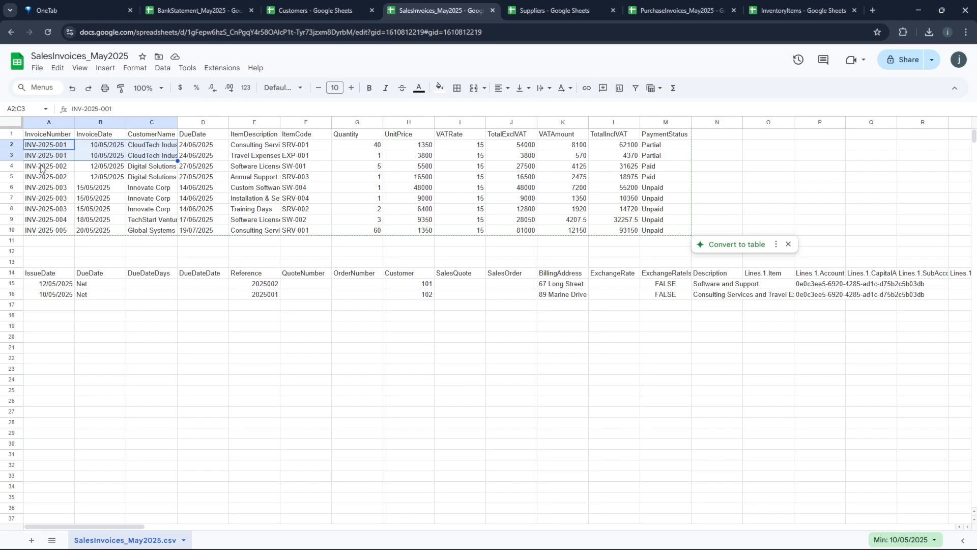
- Compare the invoice numbers in A6:A10, paste 2025003 into A2, and select rows 2–5
left_click_drag(42, 169, 46, 224)
left_click(46, 224)
left_click(51, 230)
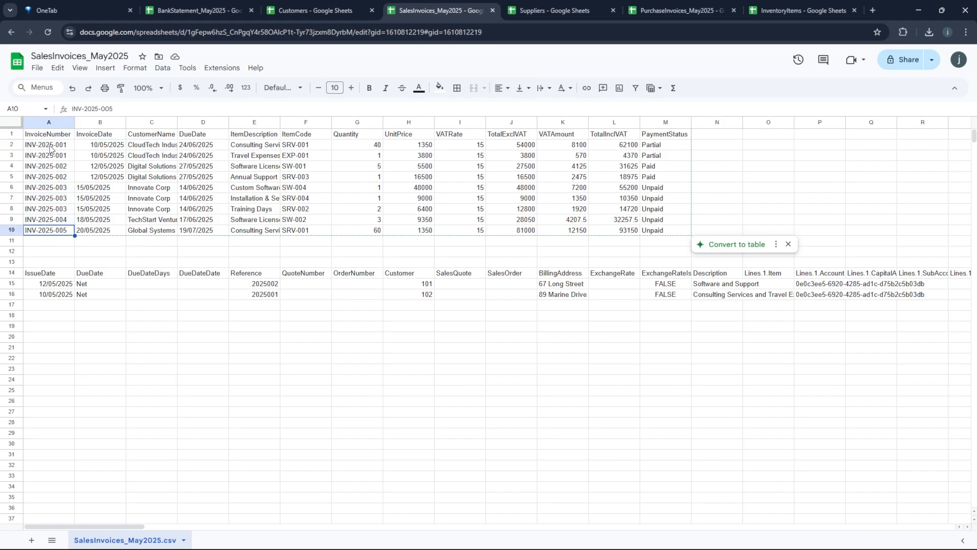
left_click(50, 148)
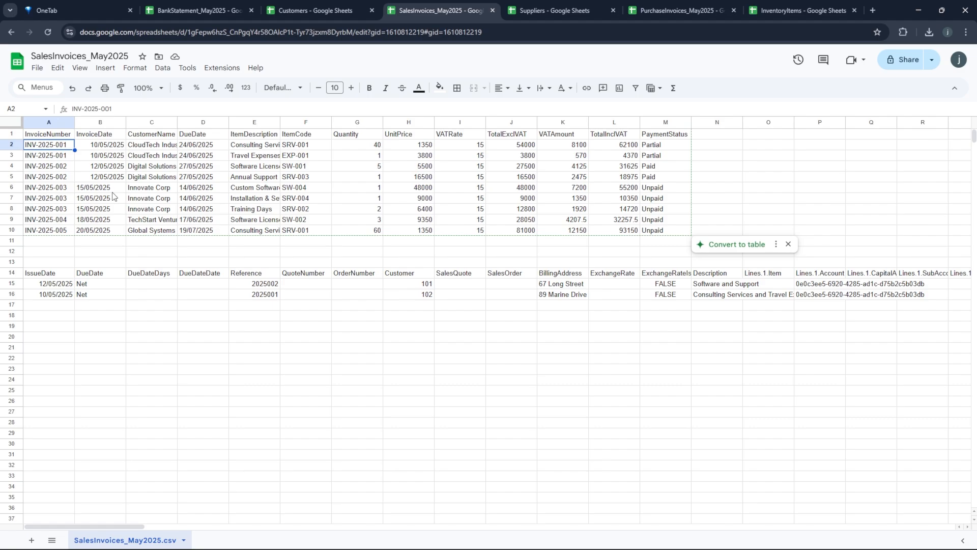
key("ctrl+v")
left_click_drag(11, 145, 27, 177)
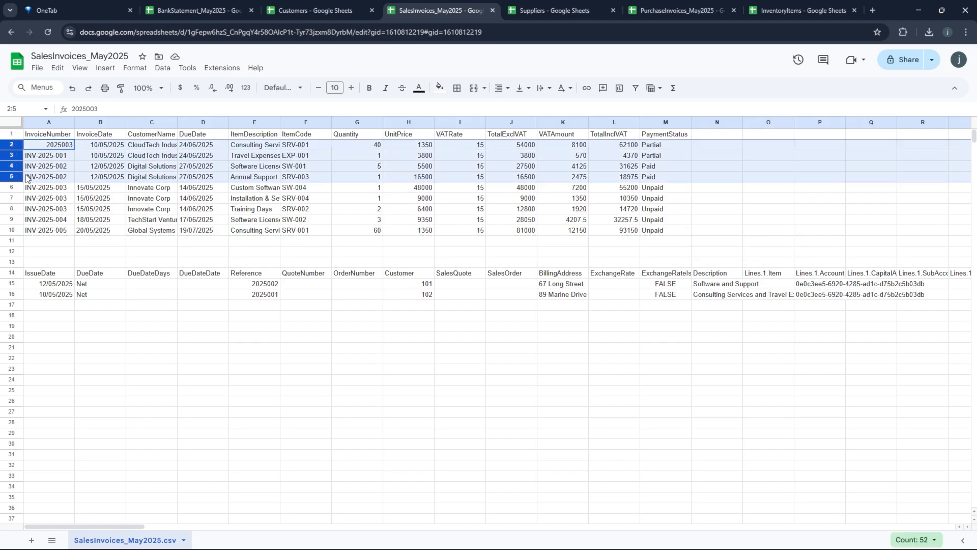
- Delete rows 2–5, then number A2:A6 from 2025003 through 2025007
right_click(28, 177)
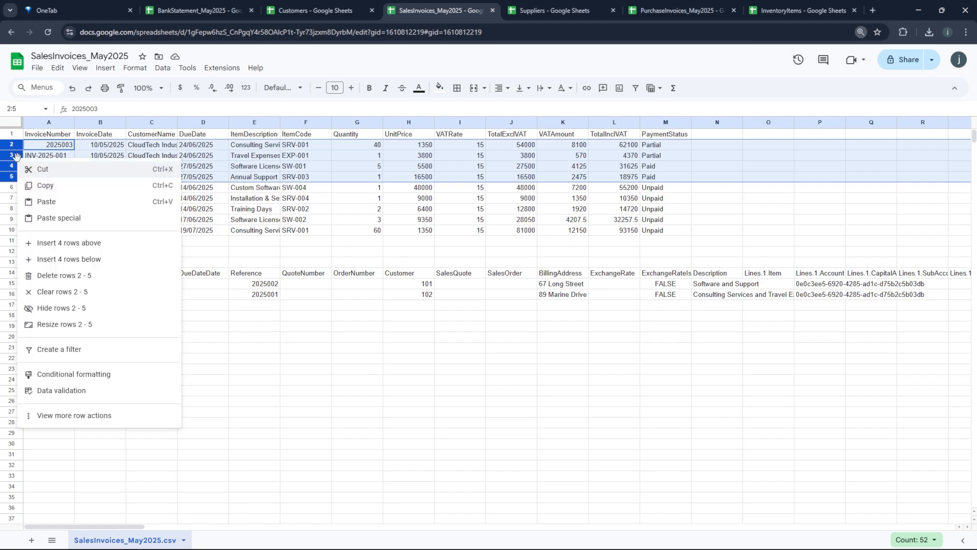
left_click(57, 276)
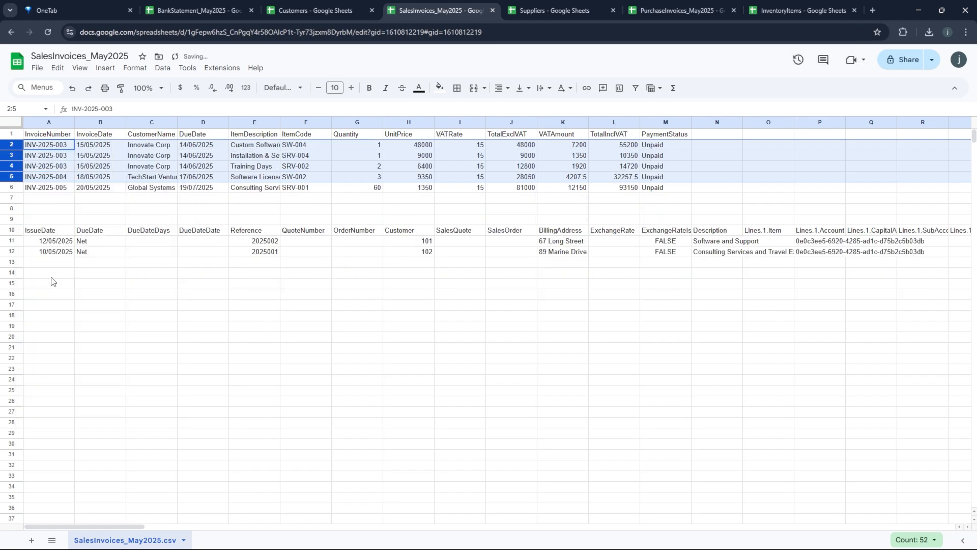
left_click(51, 145)
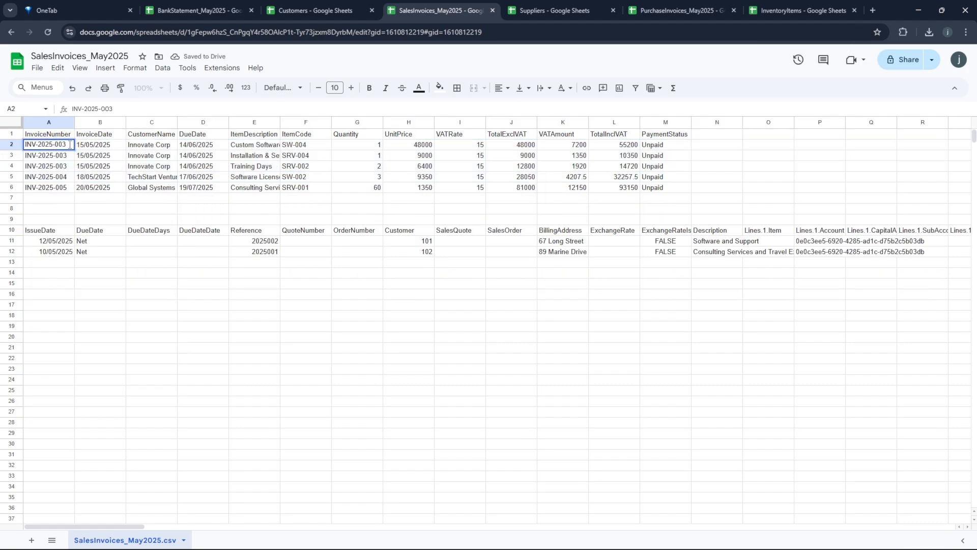
left_click_drag(69, 145, 16, 127)
type("2025")
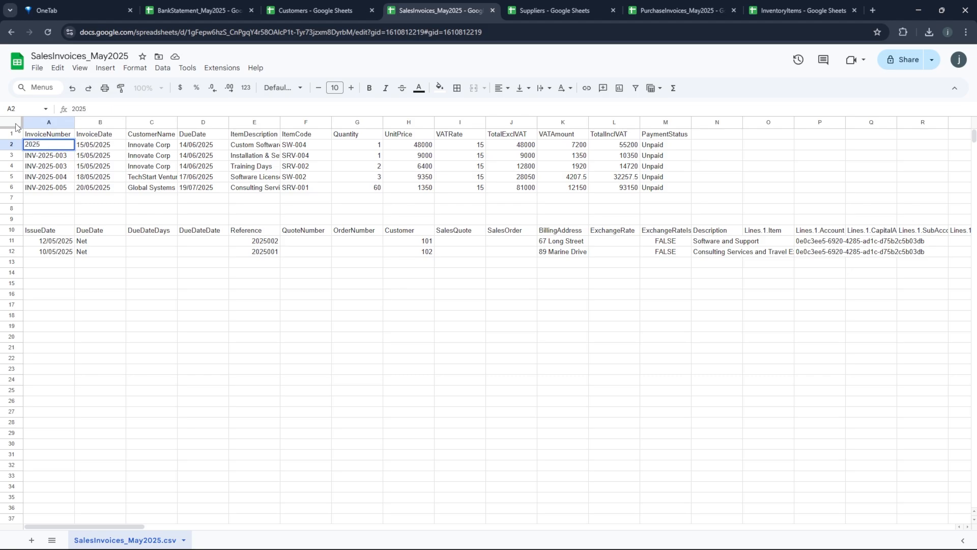
type("003")
key("Return")
type("2025004")
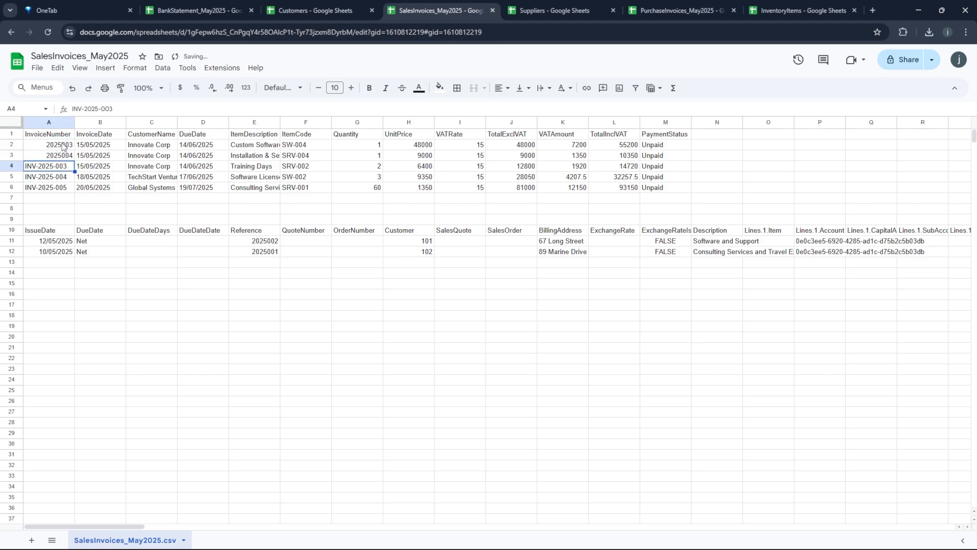
left_click_drag(64, 145, 71, 156)
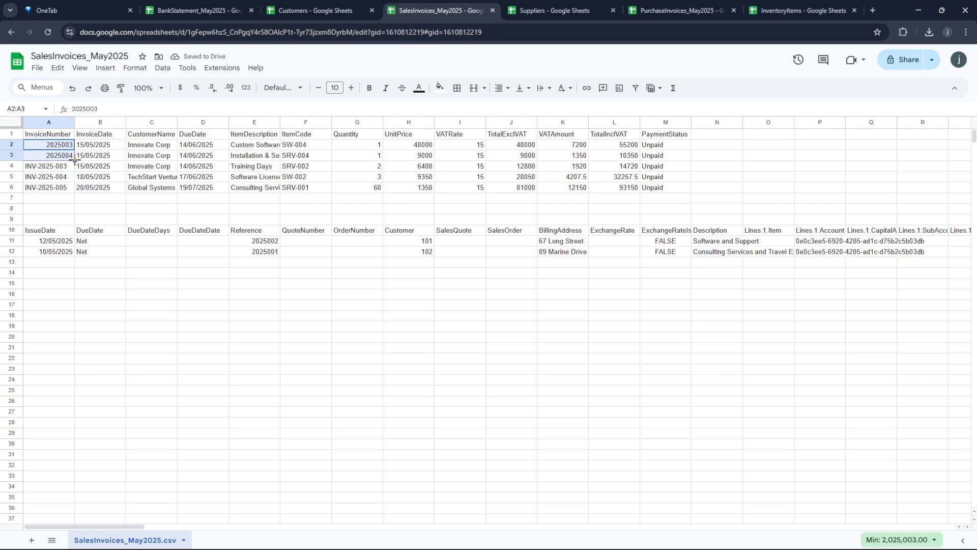
left_click_drag(76, 162, 87, 190)
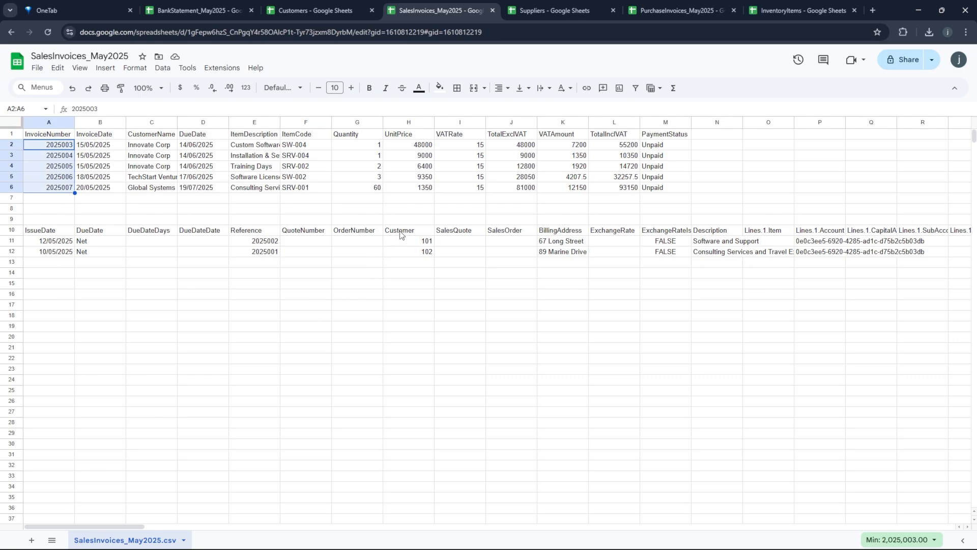
- Copy the Reference and IssueDate headings from row 10 over headers A1 and B1
left_click(251, 234)
key("ctrl+c")
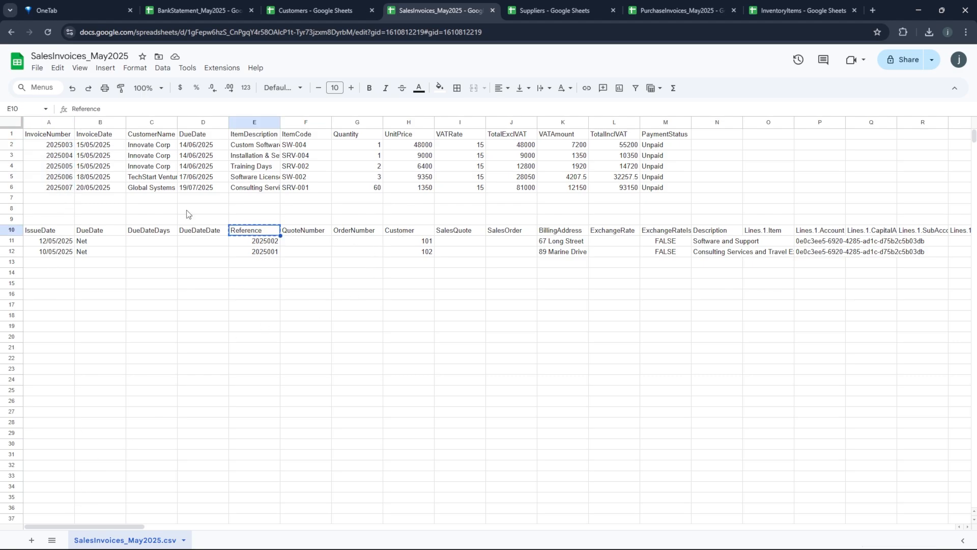
left_click(47, 137)
key("ctrl+v")
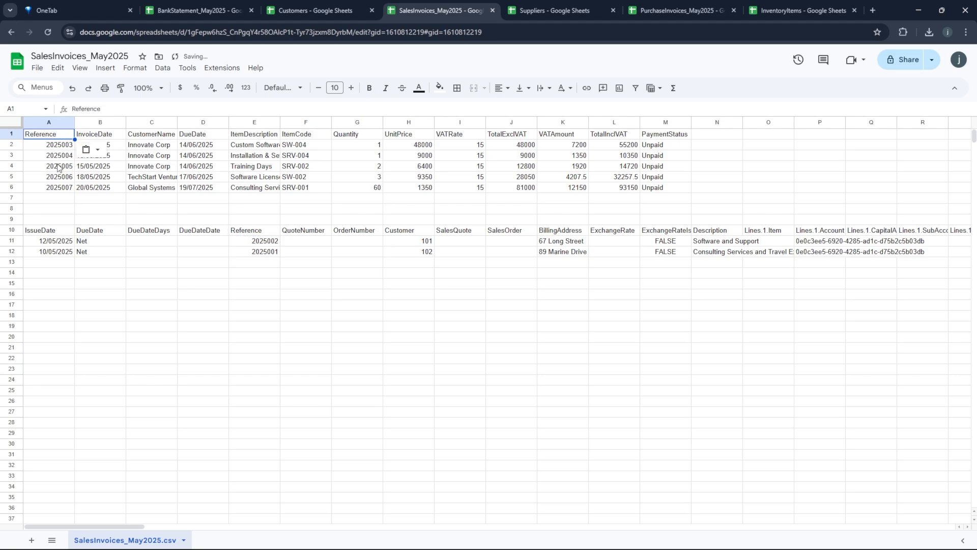
left_click(51, 233)
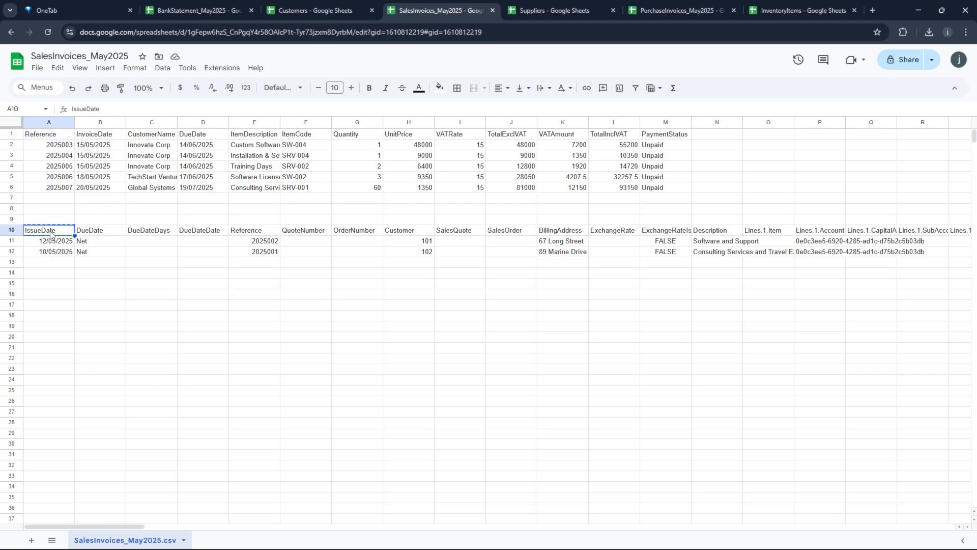
left_click(96, 136)
key("ctrl+v")
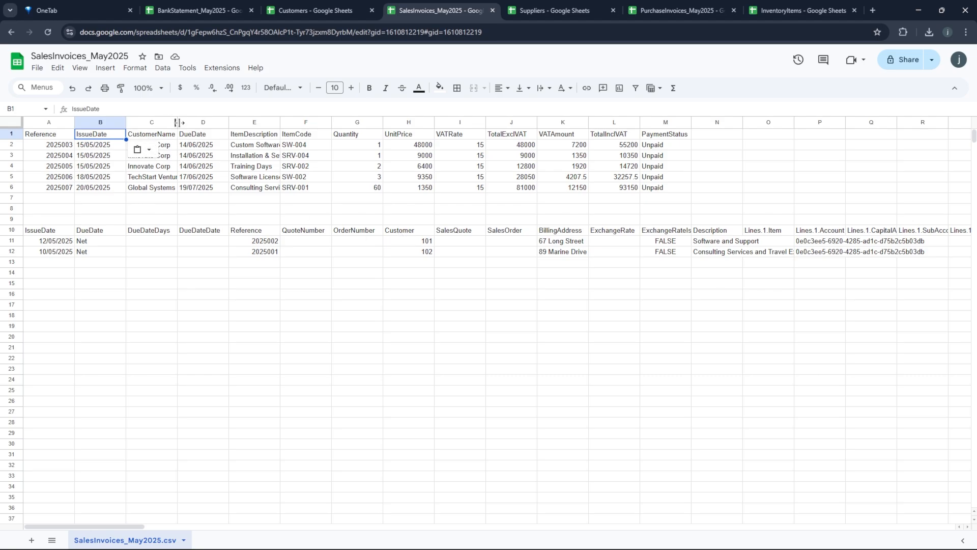
- Widen column C and replace its CustomerName header with Customer from H10
left_click_drag(178, 123, 237, 123)
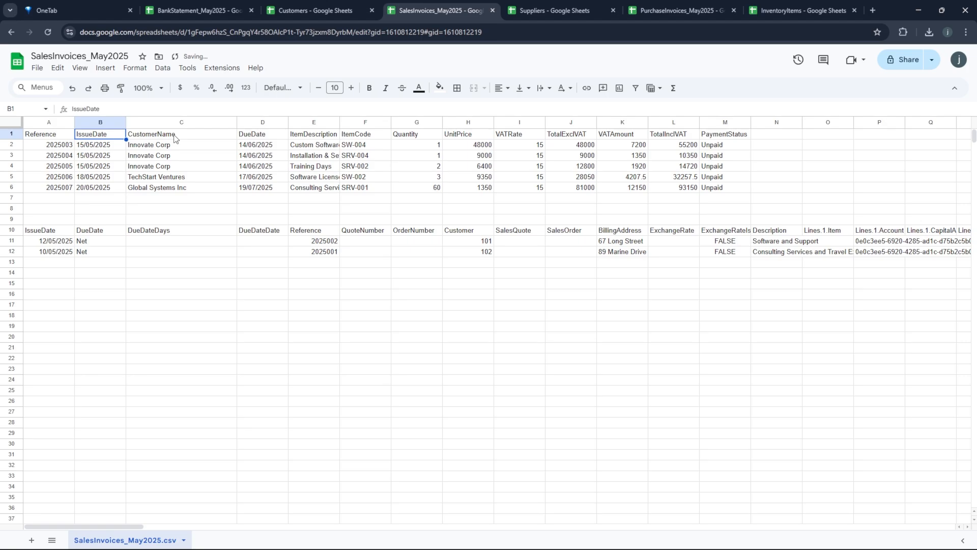
left_click(455, 234)
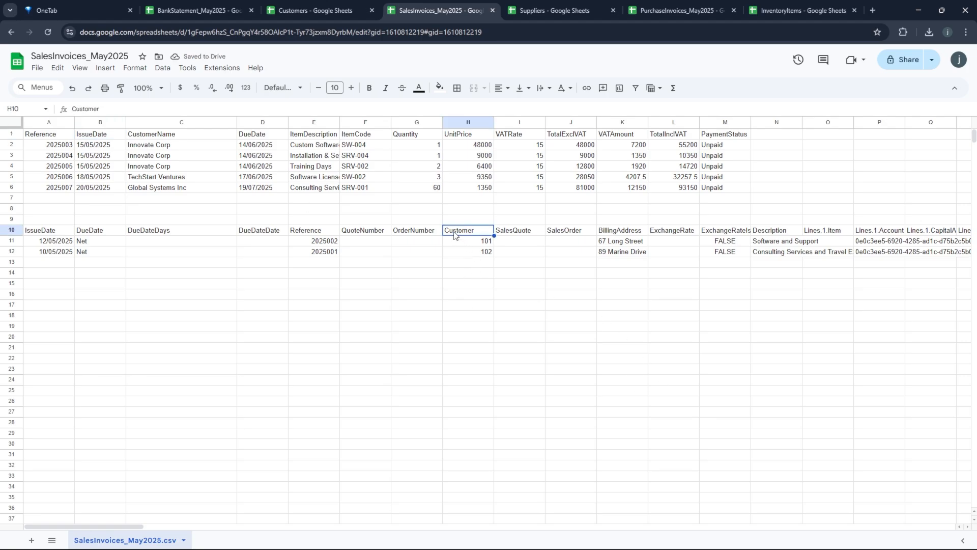
key("ctrl+c")
left_click(149, 136)
key("ctrl+v")
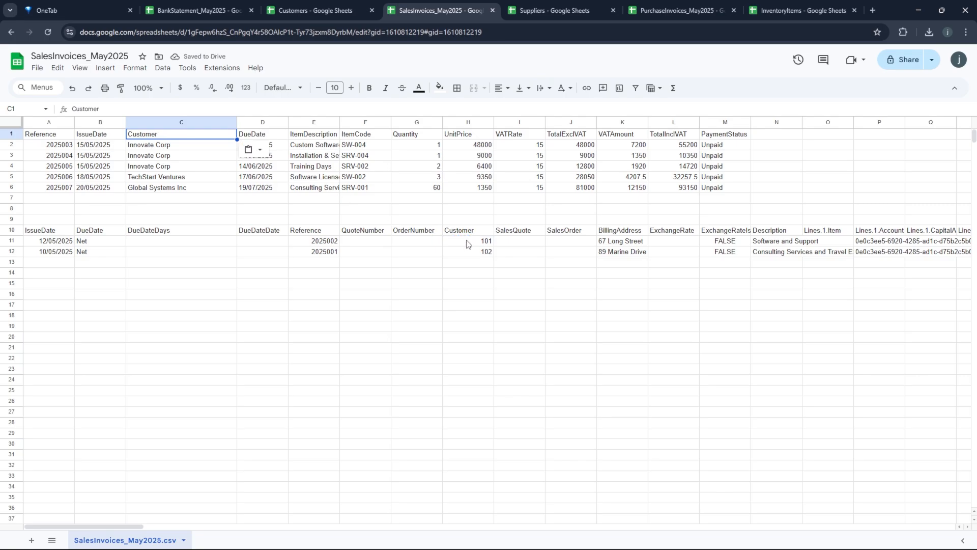
- Add the Code column to Accounter's Customers list to show customer codes 100–107
key("alt+Tab")
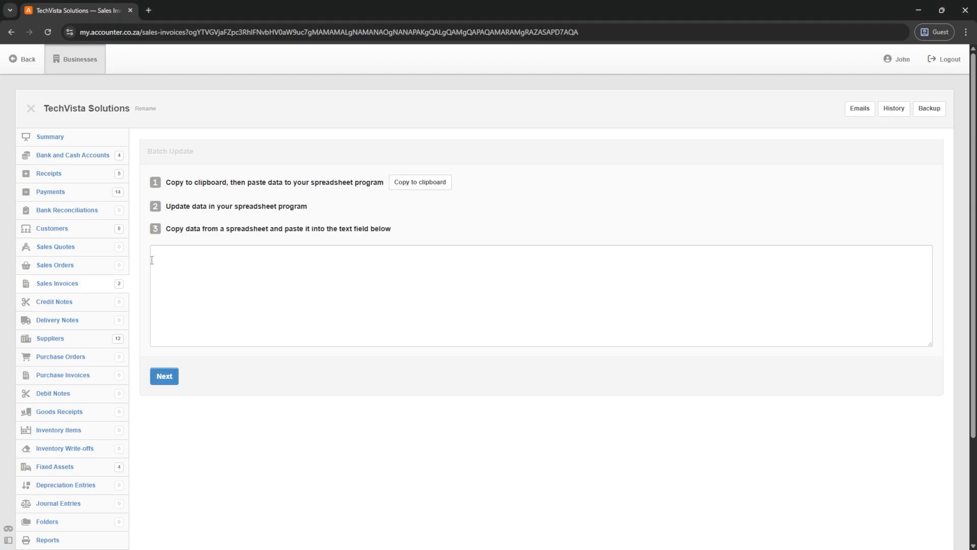
left_click(53, 228)
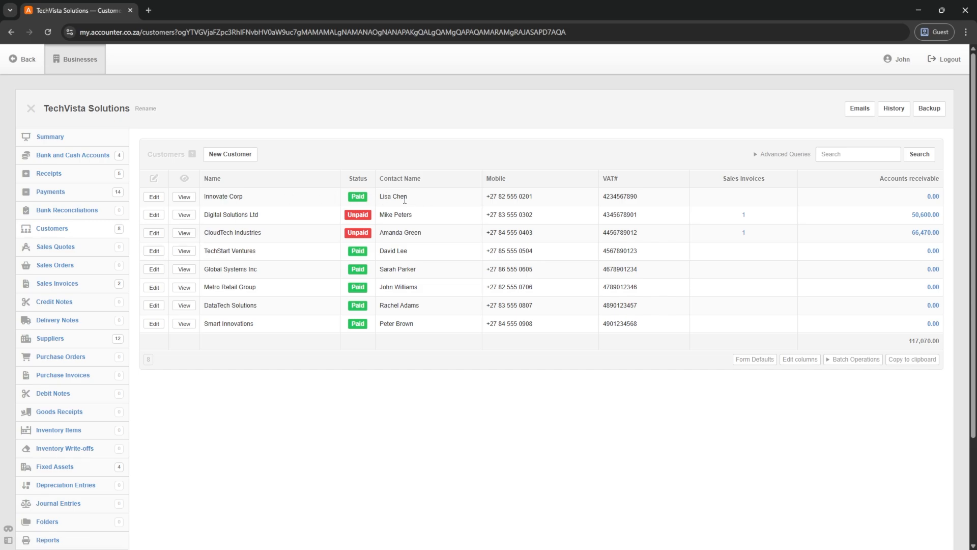
left_click(800, 359)
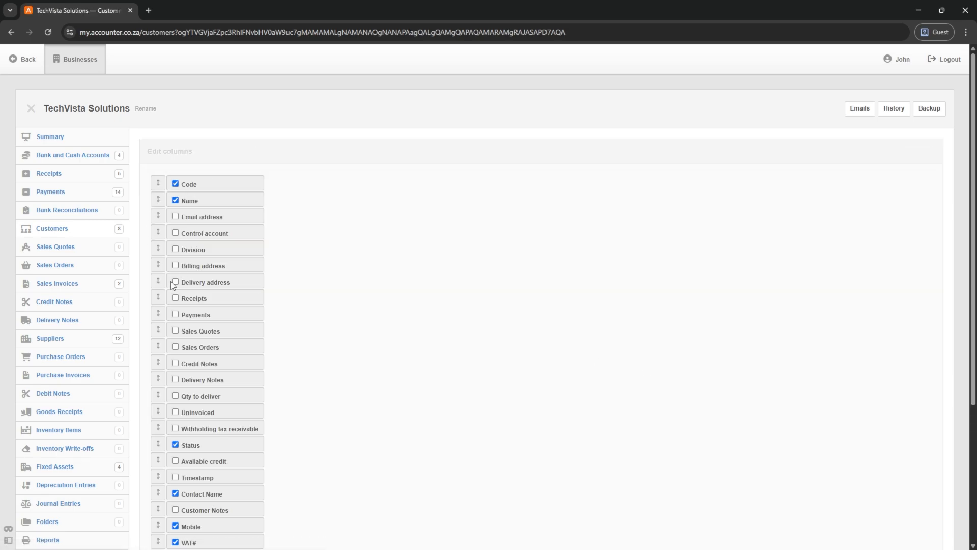
scroll(170, 281, "down", 4)
left_click(168, 432)
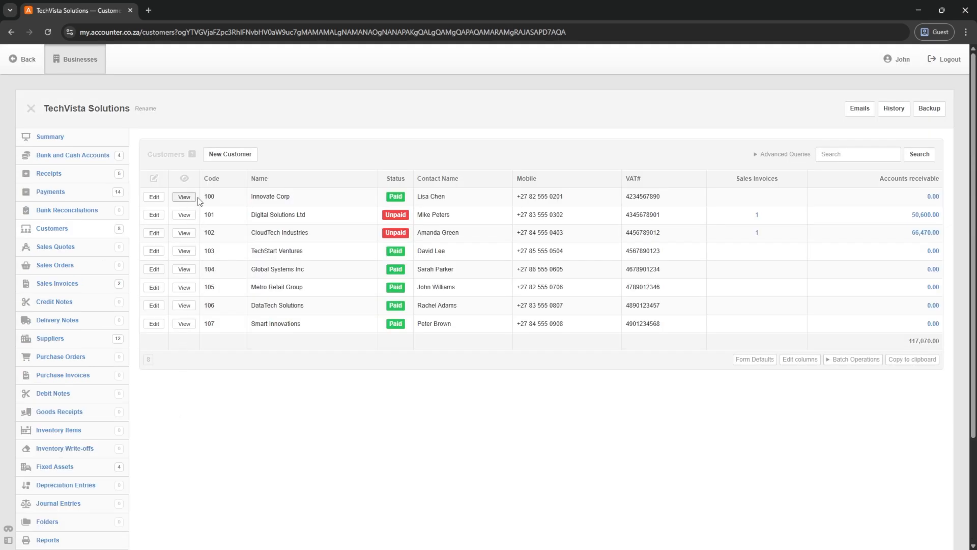
key("alt+Tab")
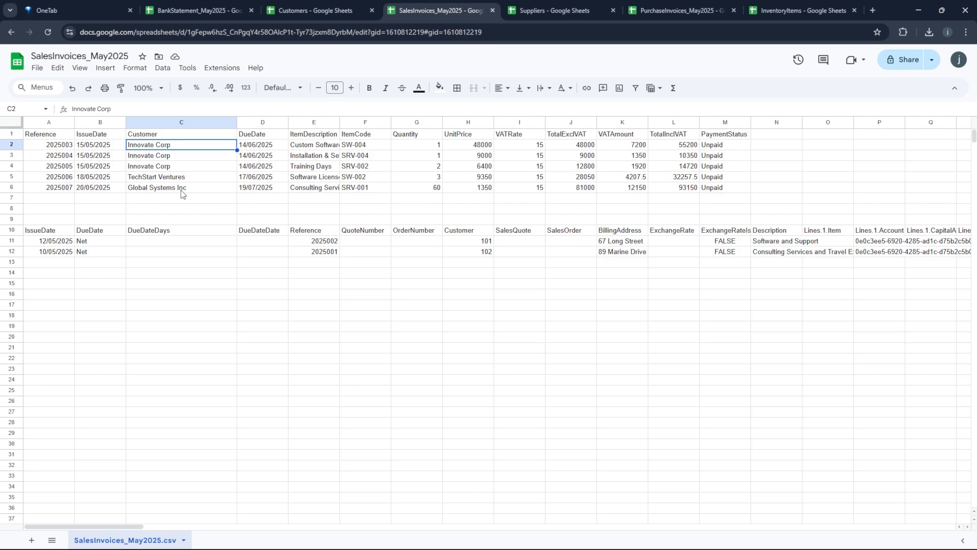
- Enter customer code 100 in C2, C3 and C4 for the Innovate Corp invoices
type("100")
key("Return")
type("100")
key("Return")
type("100")
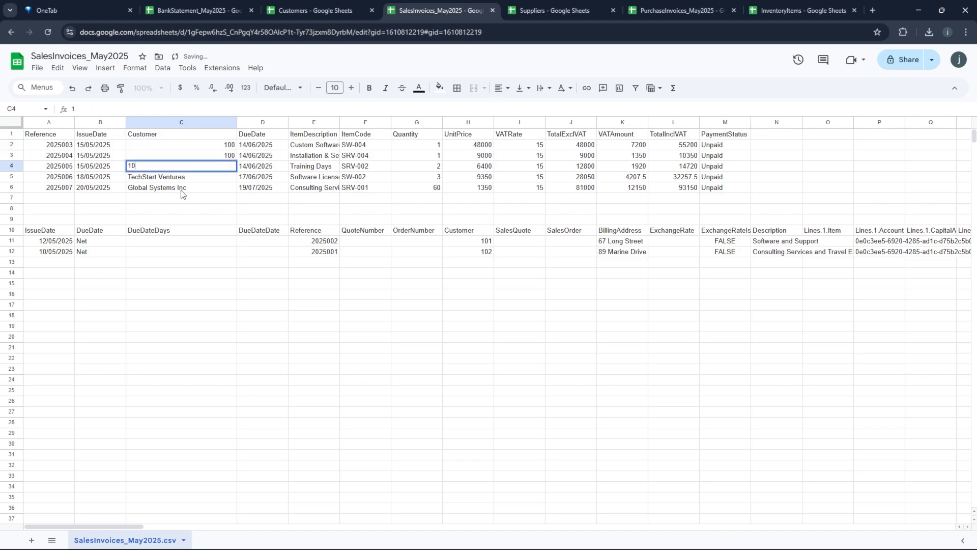
key("Return")
- Look up and enter code 103 for TechStart Ventures and 104 for Global Systems Inc
key("alt+Tab")
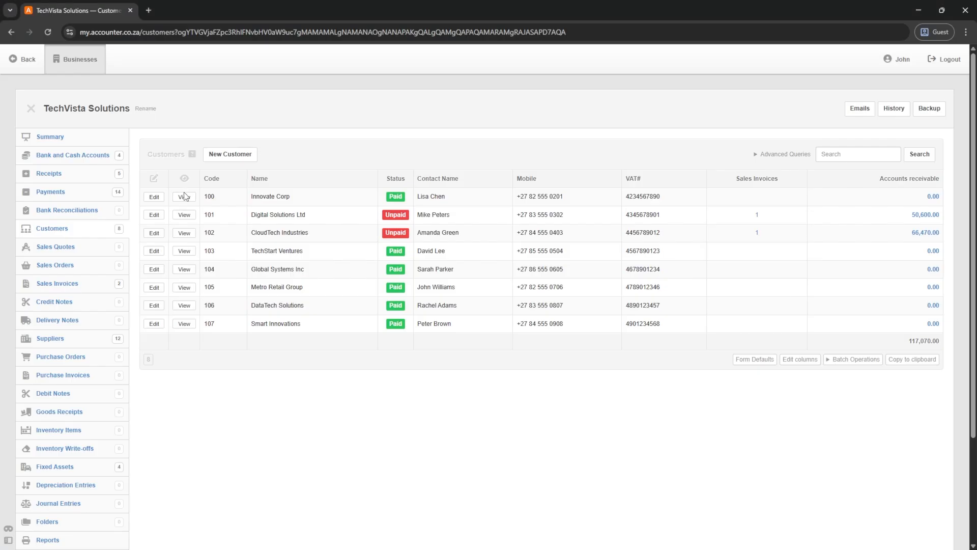
key("alt+Tab")
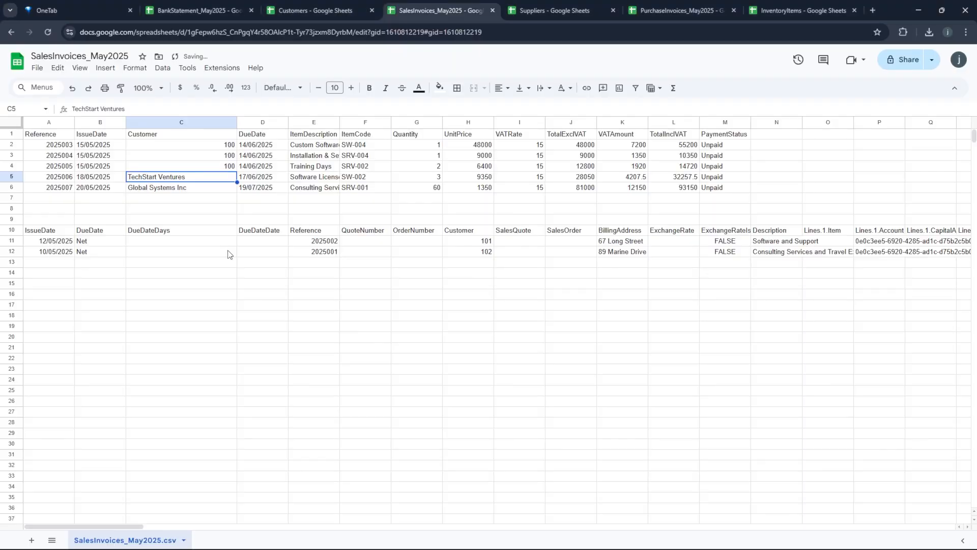
type("103")
key("Return")
key("alt+Tab")
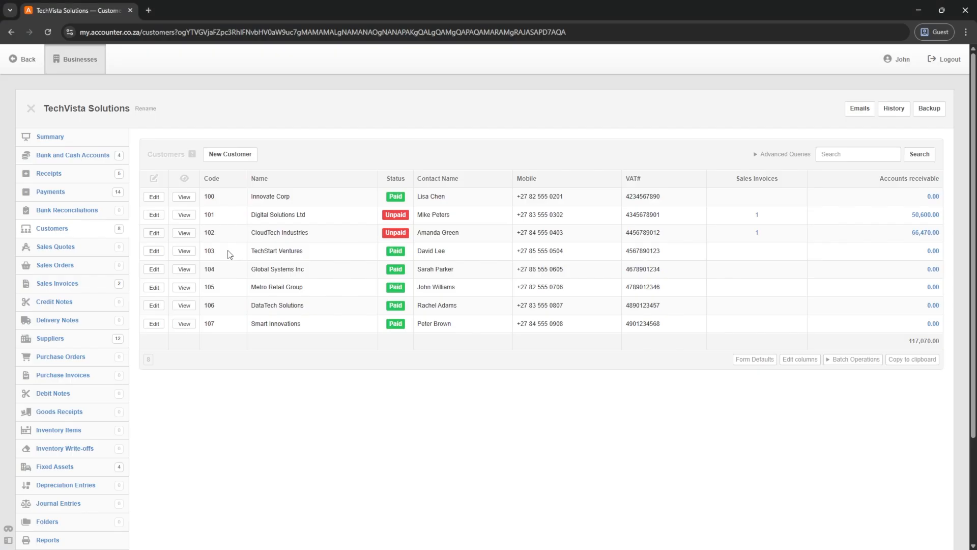
key("alt+Tab")
type("10")
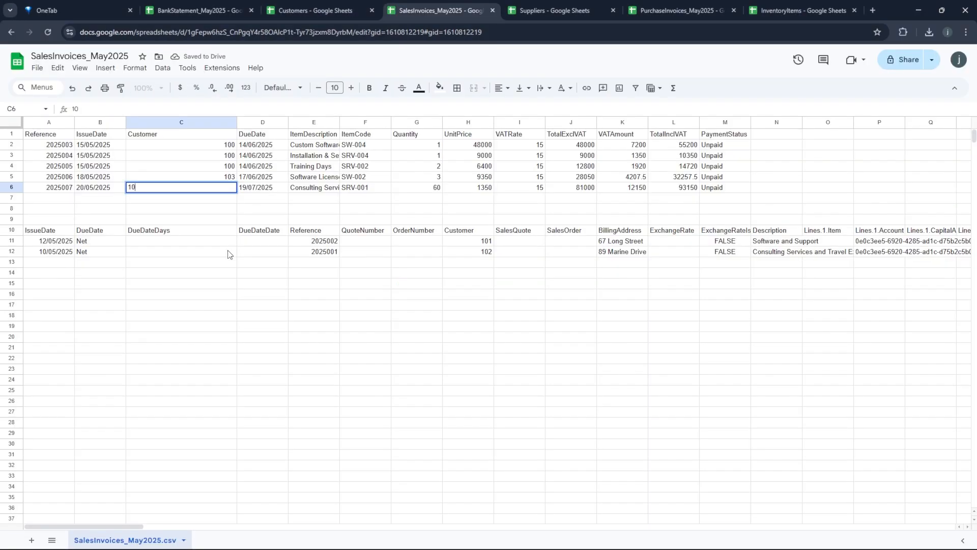
type("4")
key("Return")
left_click(202, 148)
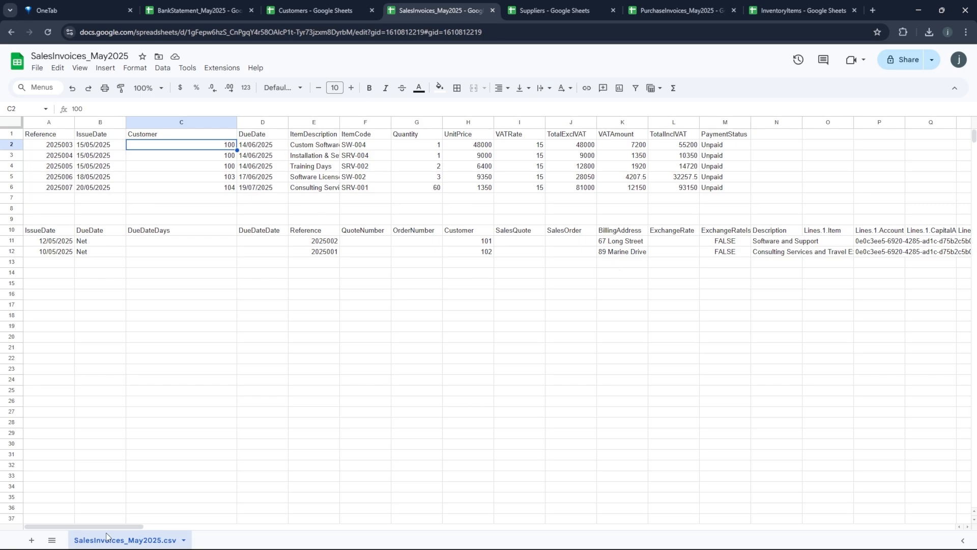
- Copy the Description heading from N10 over the ItemDescription header in E1
left_click_drag(102, 528, 181, 530)
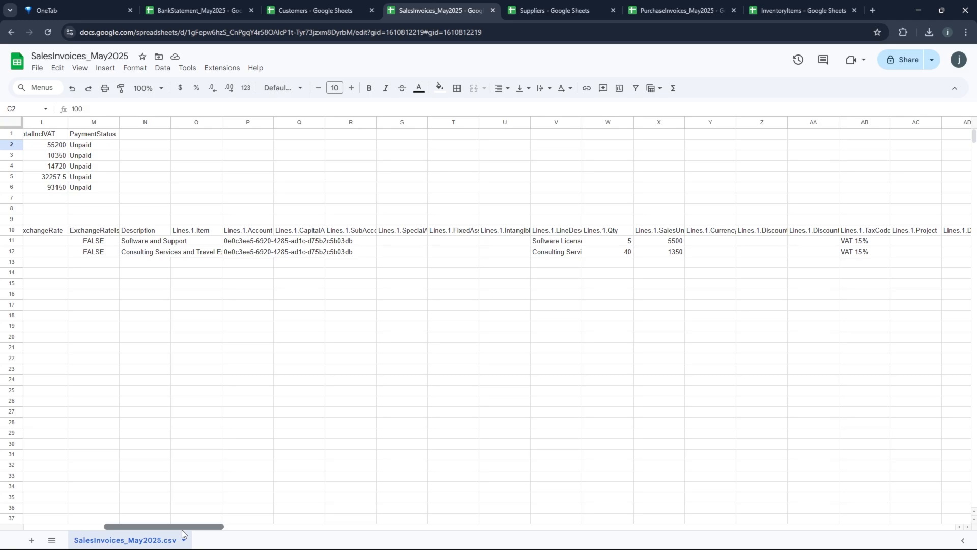
left_click(129, 232)
key("ctrl+c")
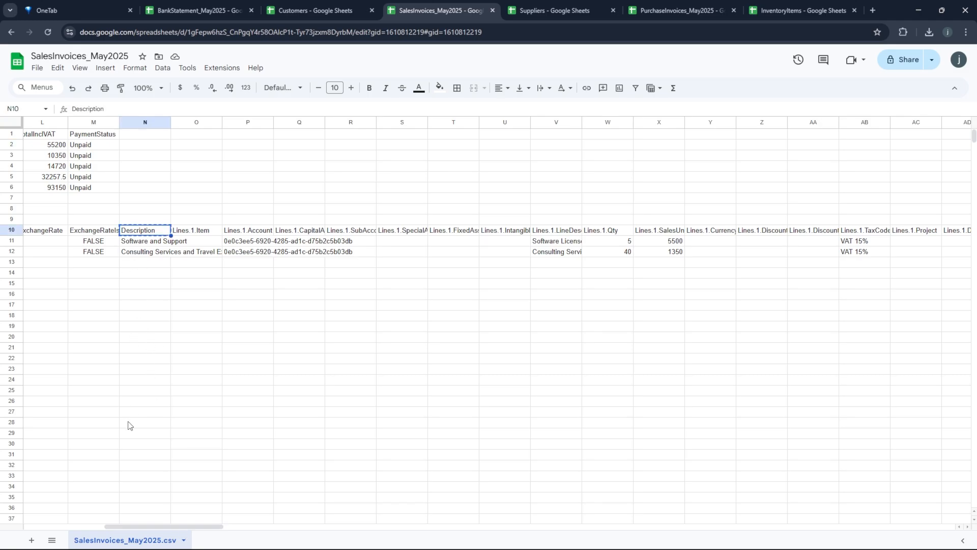
left_click_drag(115, 526, 38, 532)
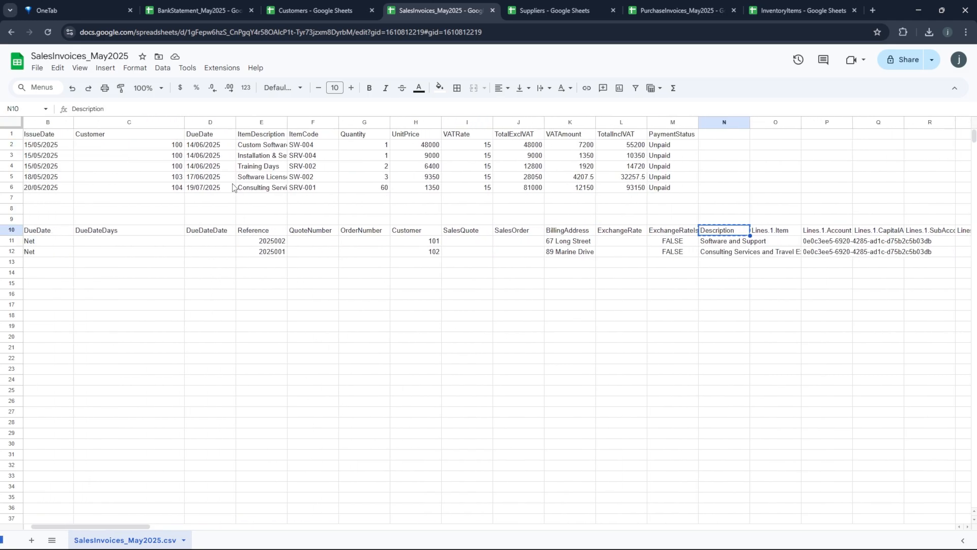
left_click(239, 136)
key("ctrl+v")
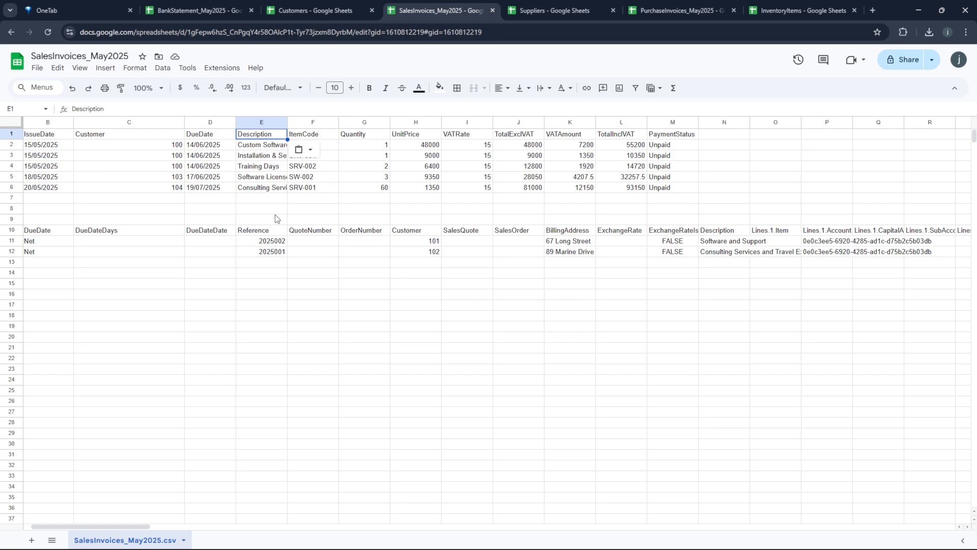
- Insert a new column E and copy the Description header and item descriptions into it
mouse_move(124, 526)
left_mouse_down()
mouse_move(112, 527)
mouse_move(140, 524)
mouse_move(107, 527)
left_mouse_up()
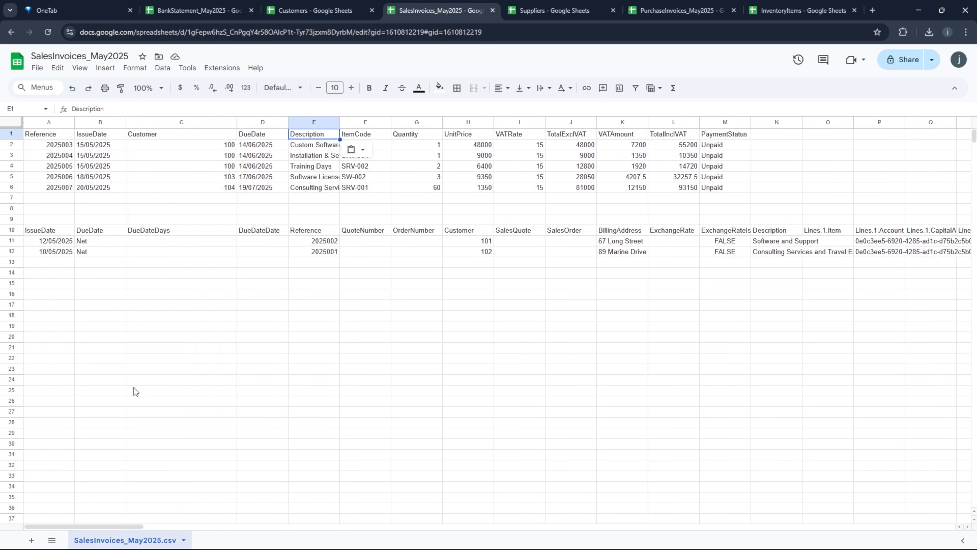
right_click(323, 126)
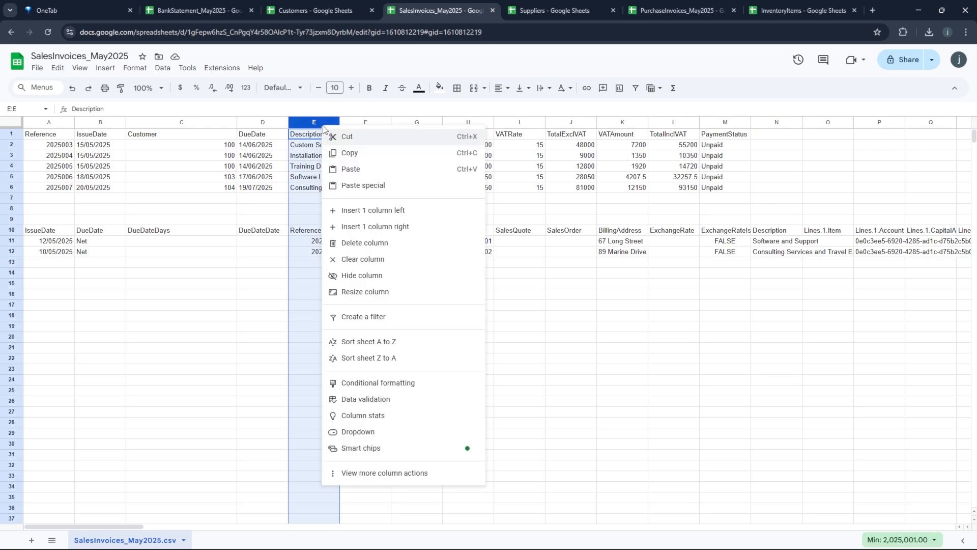
left_click(363, 212)
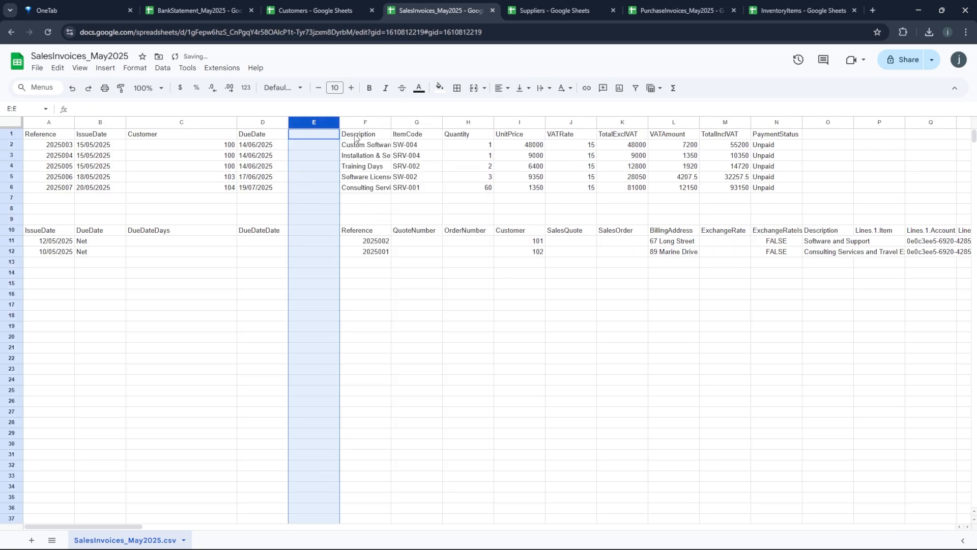
left_click_drag(353, 136, 351, 181)
right_click(352, 183)
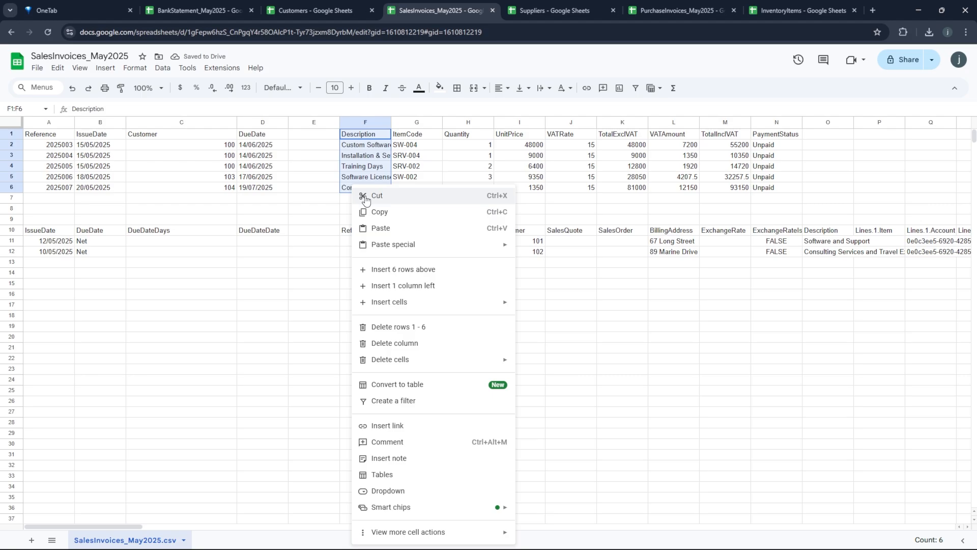
left_click(368, 212)
left_click(304, 135)
right_click(303, 136)
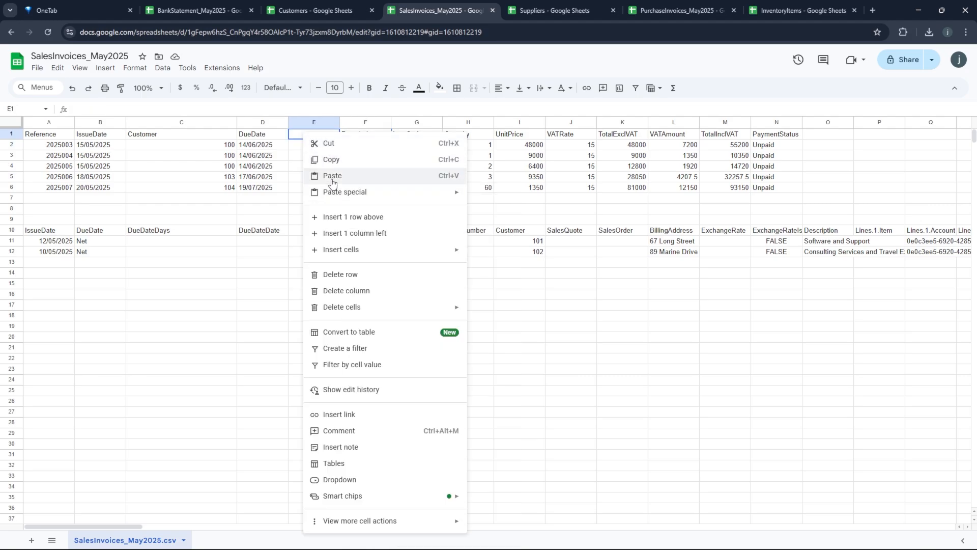
left_click(336, 174)
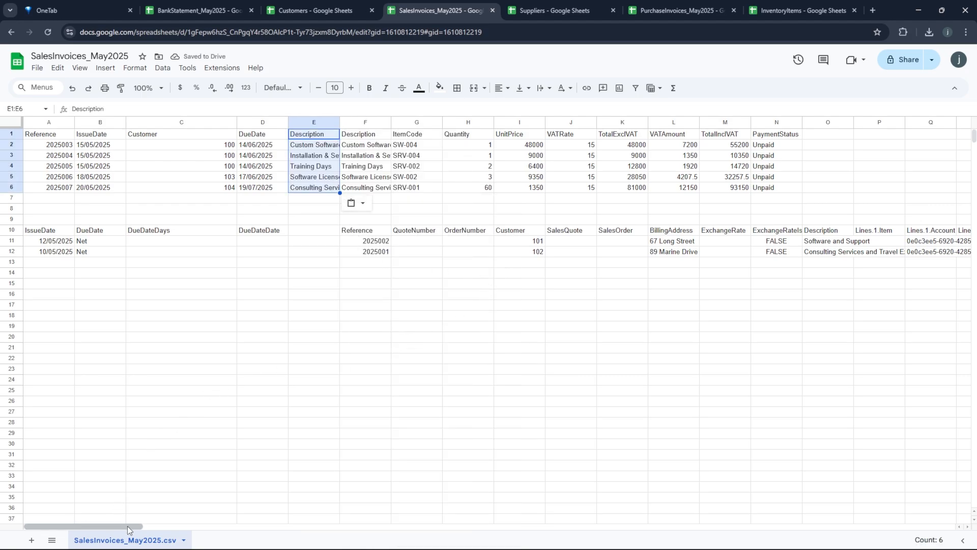
- Scroll right to the import headers and select Lines.1.LineDescription in W10
left_click_drag(130, 526, 110, 528)
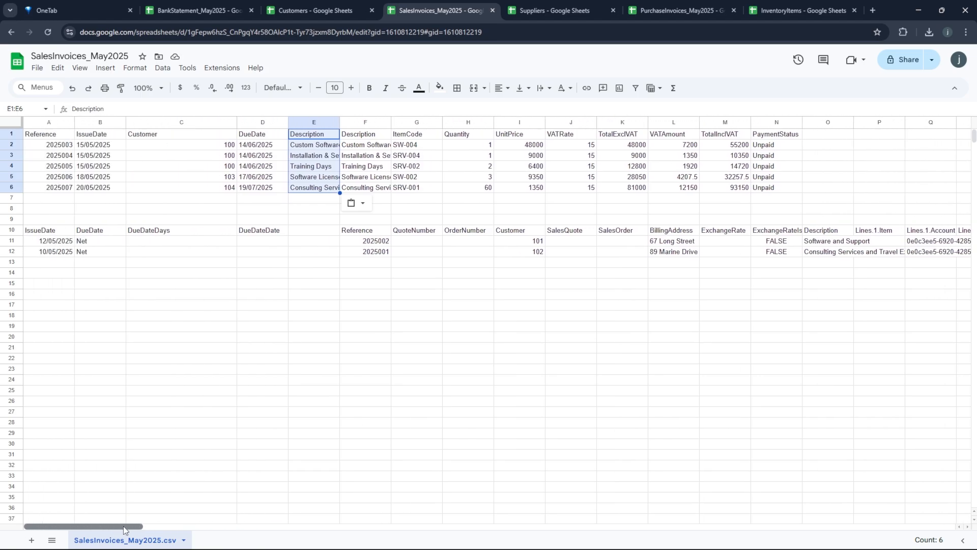
left_click_drag(123, 527, 214, 535)
left_click(559, 233)
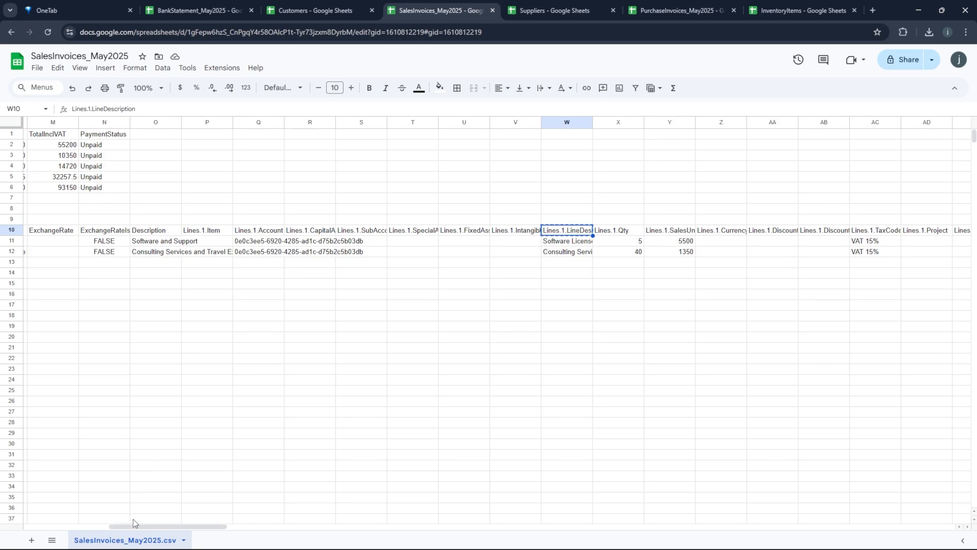
left_click_drag(168, 527, 24, 504)
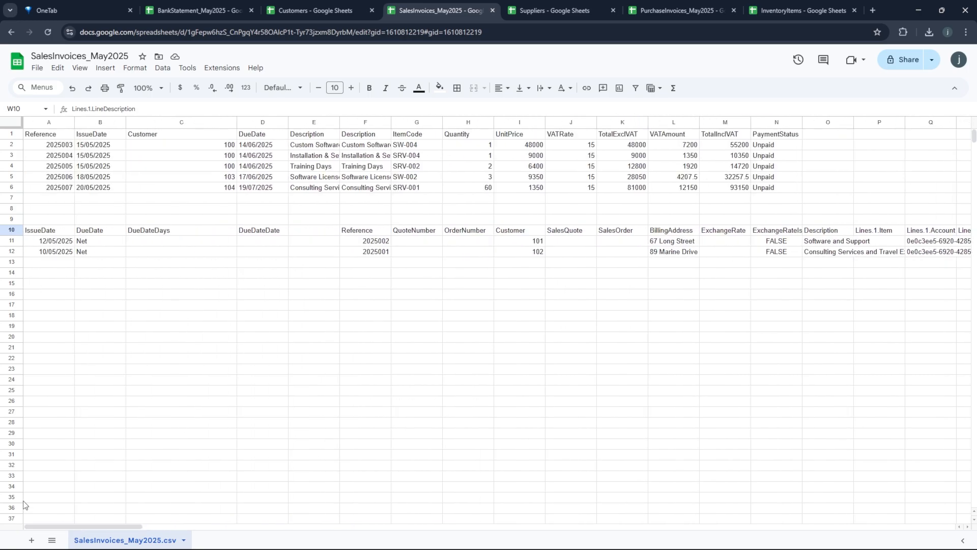
- Paste Lines.1.LineDescription over the E1 Description header and autofit column E
left_click(324, 136)
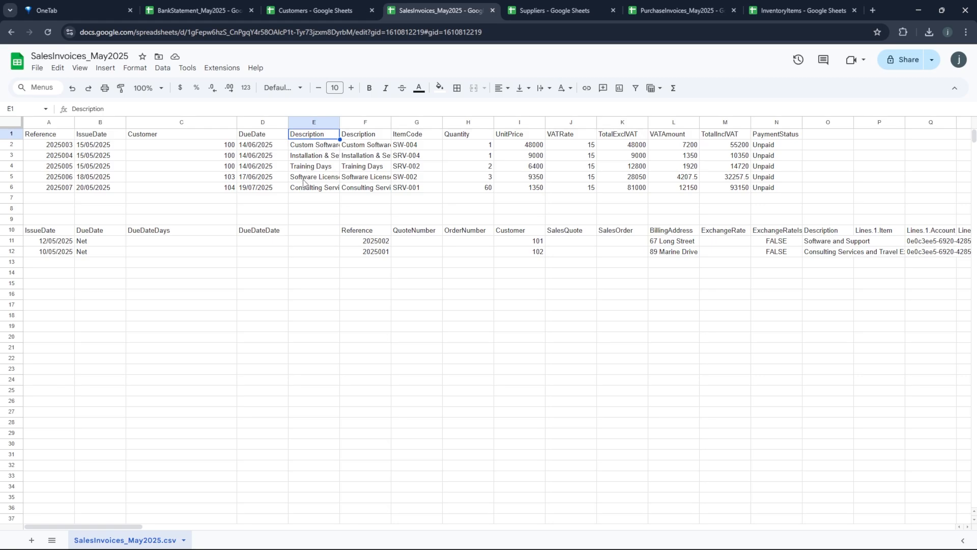
key("ctrl+v")
key("Return")
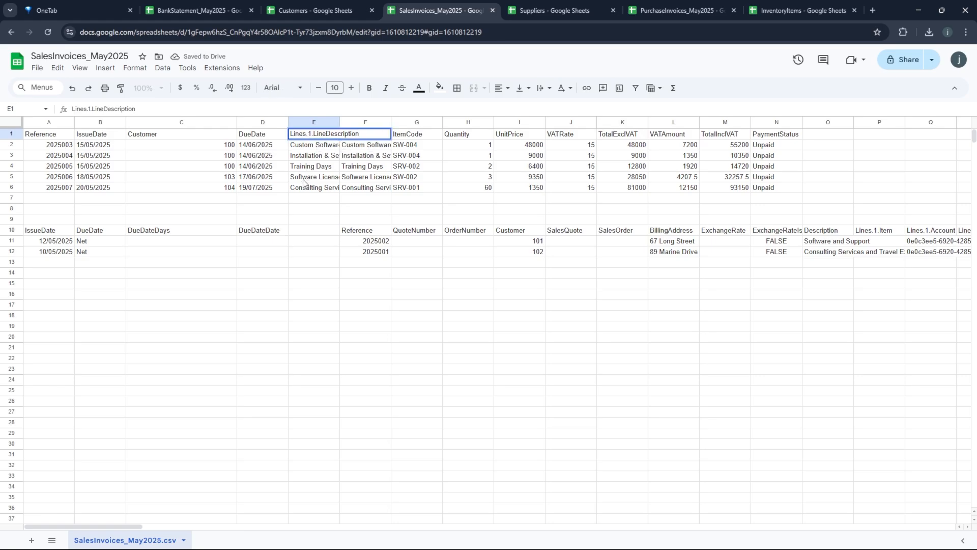
left_click(294, 252)
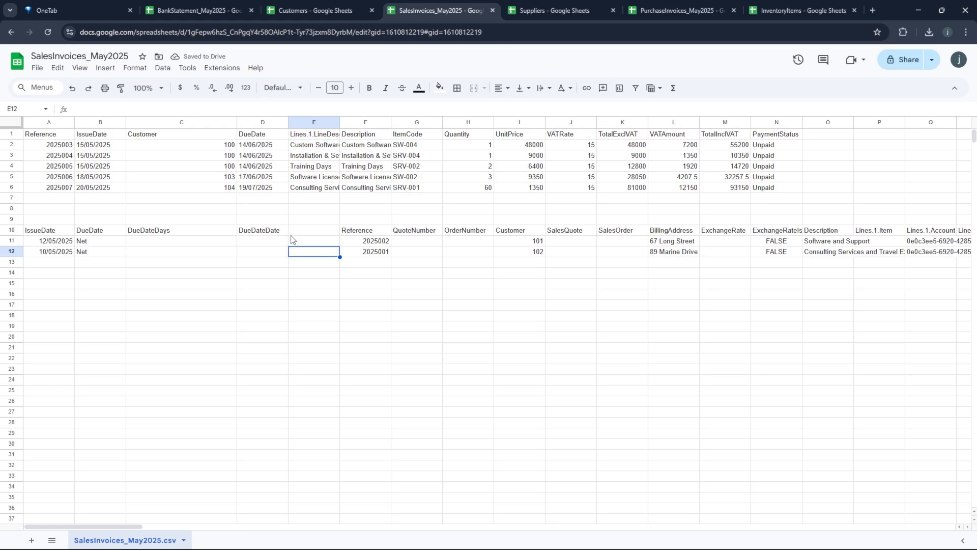
double_click(340, 122)
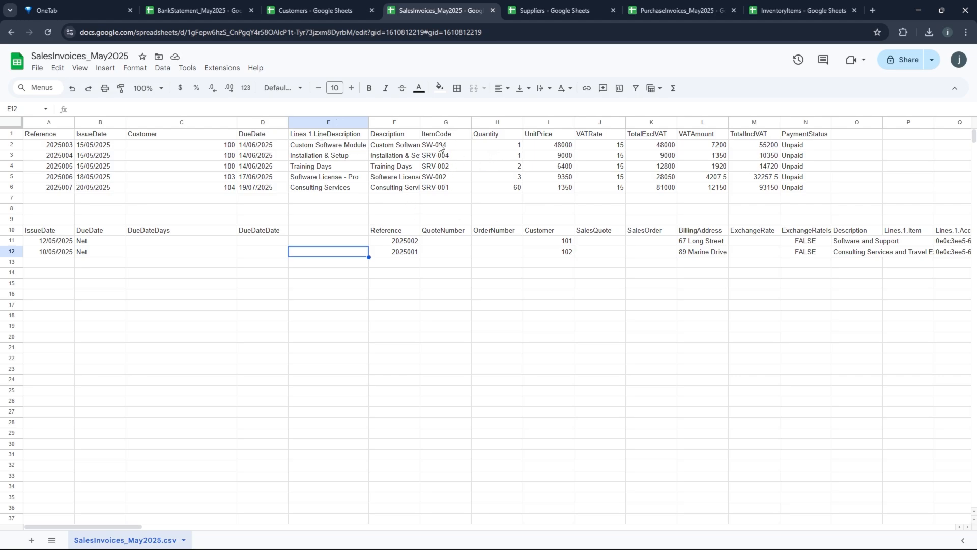
- Replace the Quantity and UnitPrice headers with Lines.1.Qty and Lines.1.SalesUnitPrice
left_click_drag(130, 527, 224, 530)
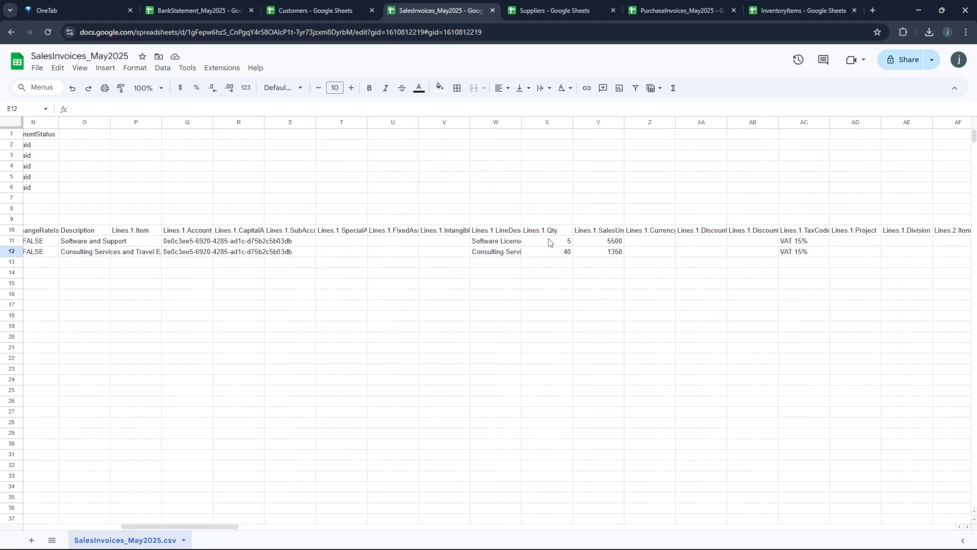
left_click(530, 230)
left_click_drag(187, 527, 139, 528)
left_click(97, 137)
key("ctrl+v")
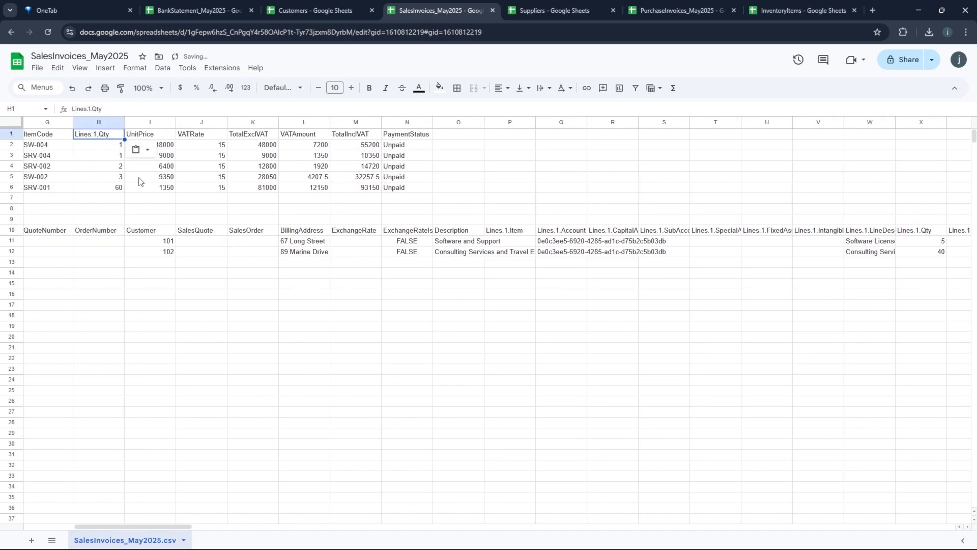
mouse_move(168, 527)
left_mouse_down()
mouse_move(241, 527)
mouse_move(150, 529)
left_mouse_up()
left_click(390, 231)
key("ctrl+c")
left_click(68, 137)
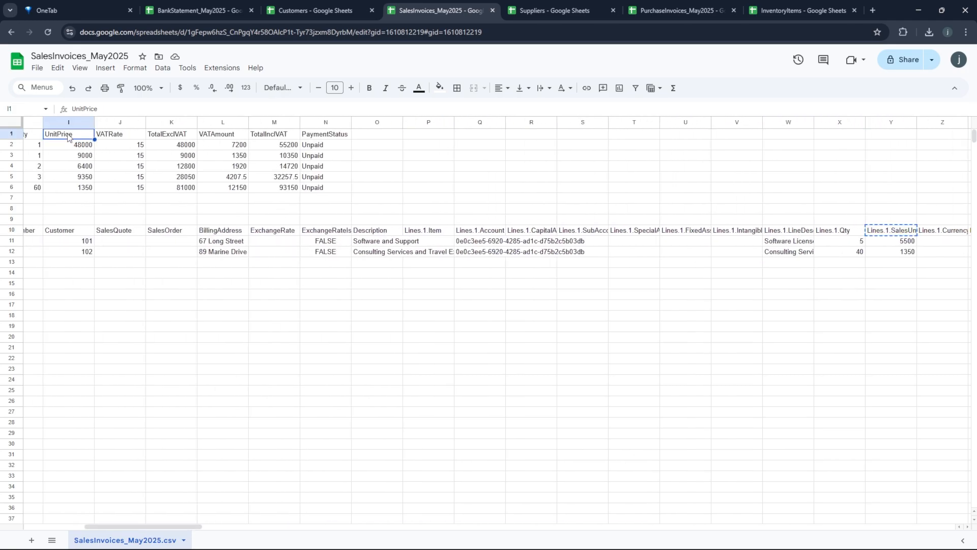
key("ctrl+v")
- Replace the VATRate header in J1 with Lines.1.TaxCode
left_click(119, 136)
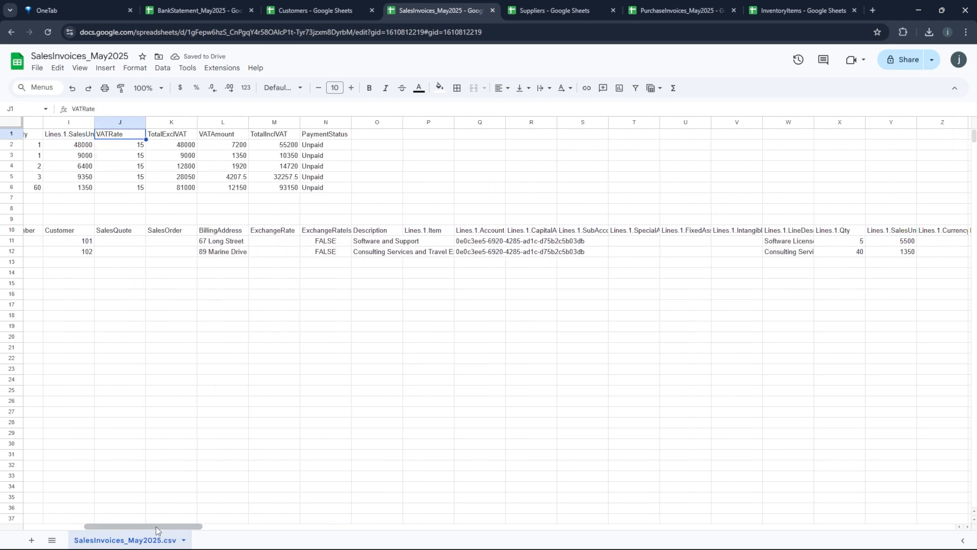
mouse_move(156, 530)
left_mouse_down()
mouse_move(205, 529)
mouse_move(153, 527)
left_mouse_up()
left_click(695, 232)
key("ctrl+c")
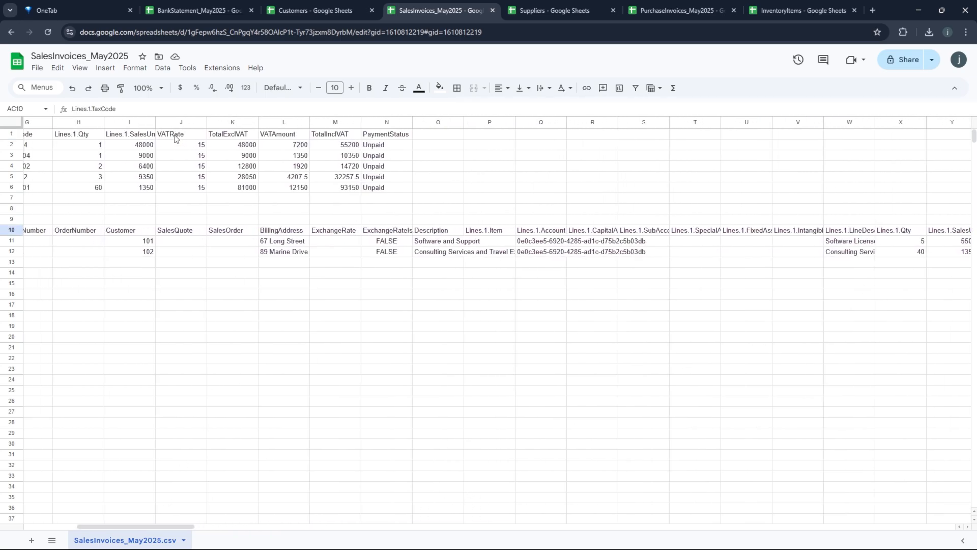
left_click(175, 137)
key("ctrl+v")
- Fill J2:J6 with the VAT 15% tax code taken from AC11:AC12
left_click_drag(149, 528, 201, 530)
left_click_drag(694, 245, 696, 256)
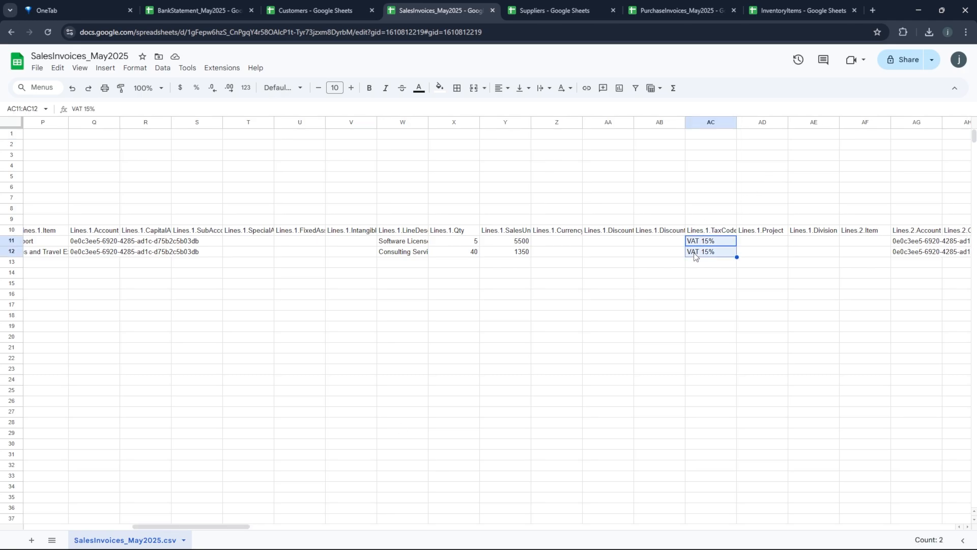
left_click_drag(198, 529, 94, 532)
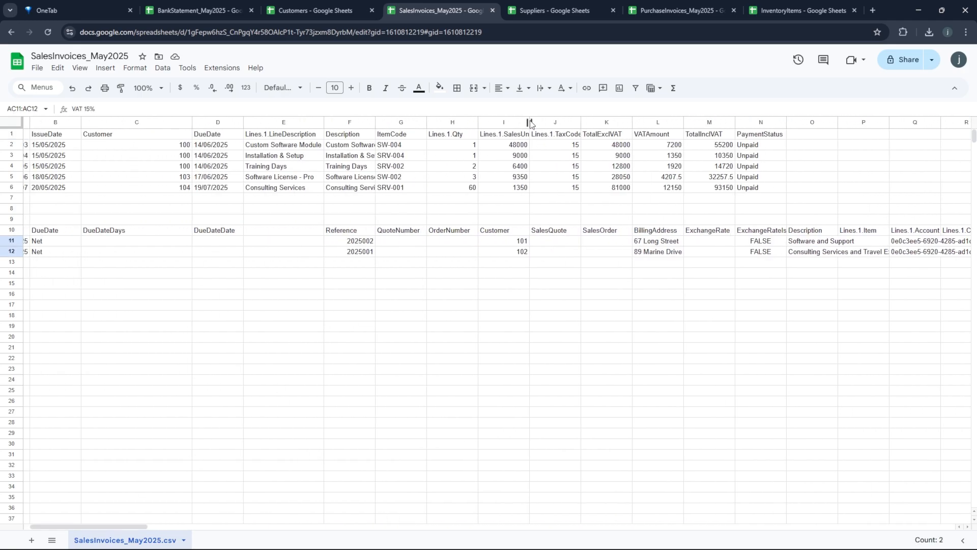
left_click_drag(553, 147, 545, 192)
key("ctrl+v")
left_click(545, 189)
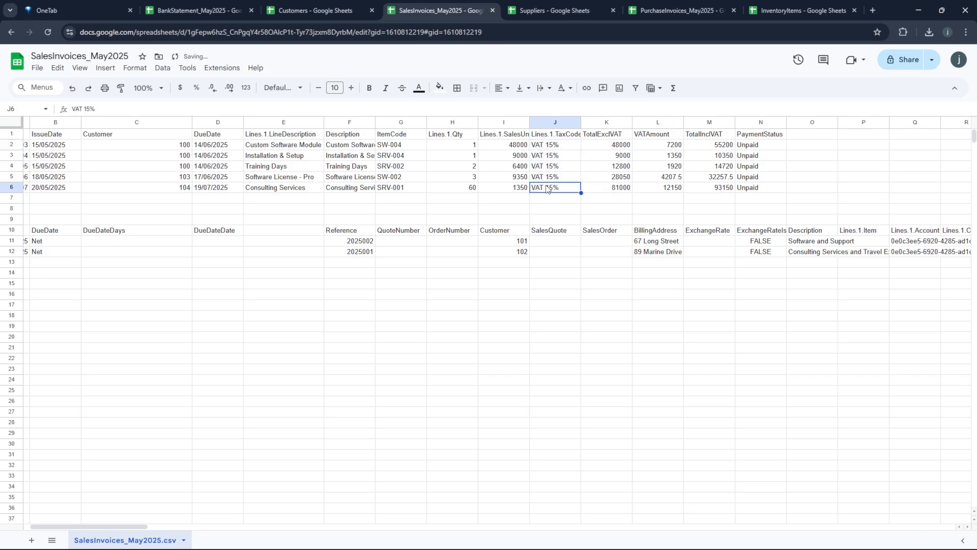
left_click(558, 146)
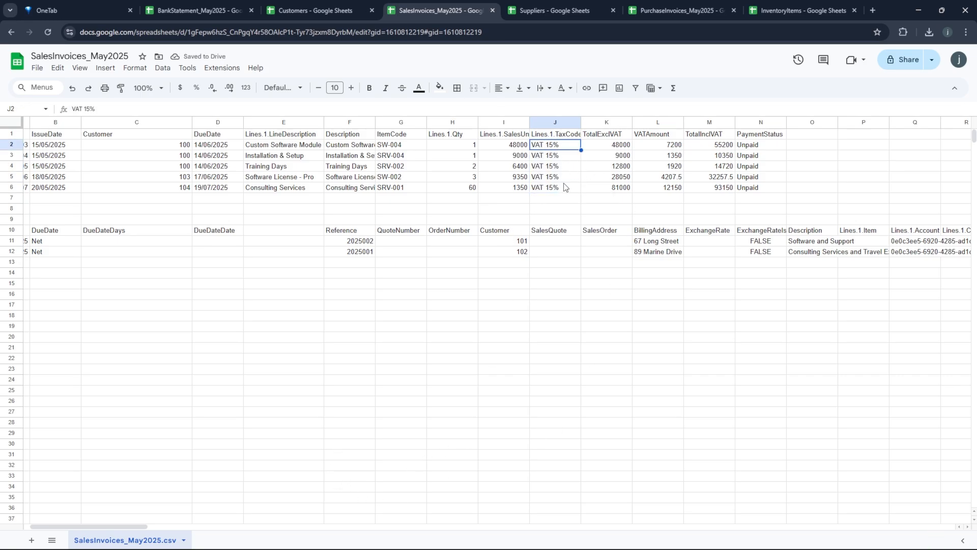
mouse_move(142, 526)
left_mouse_down()
mouse_move(269, 546)
mouse_move(418, 547)
mouse_move(300, 546)
mouse_move(135, 527)
left_mouse_up()
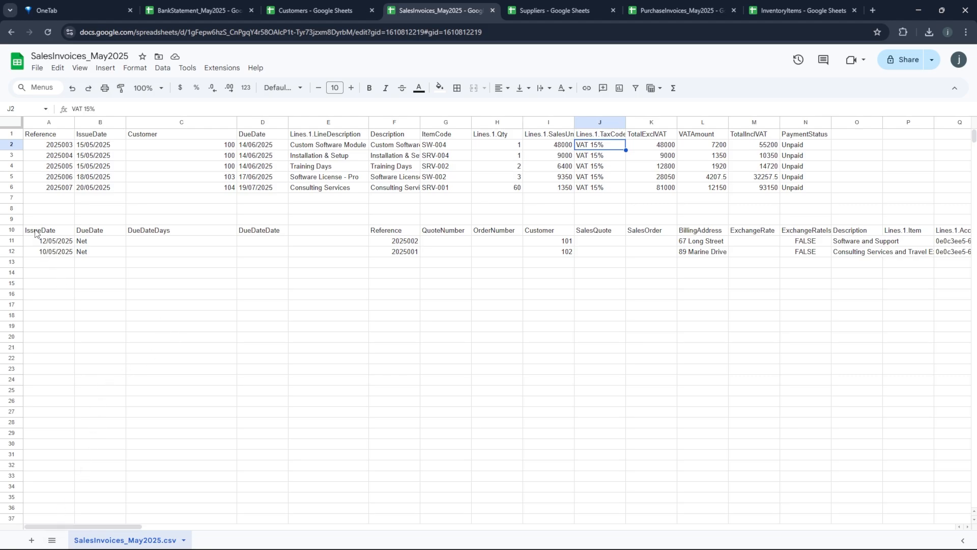
- Select the import layout's header and invoice block in rows 10–12, including line-item fields
left_click_drag(35, 233, 860, 254)
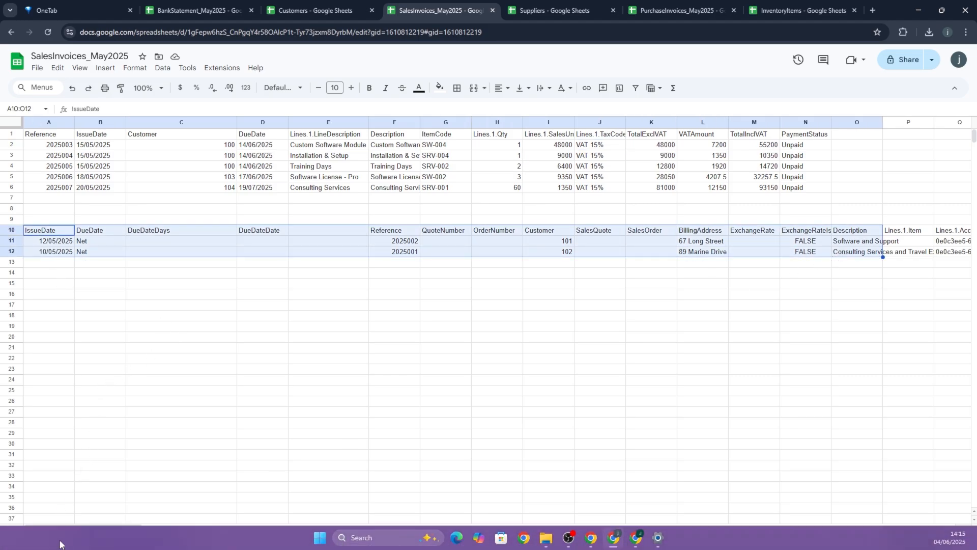
left_click_drag(48, 527, 154, 547)
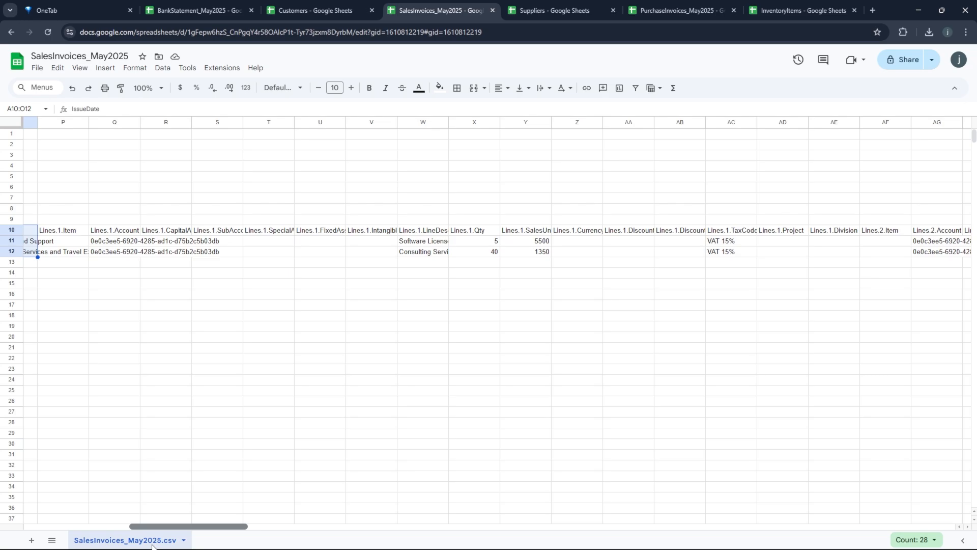
left_click_drag(49, 230, 153, 246)
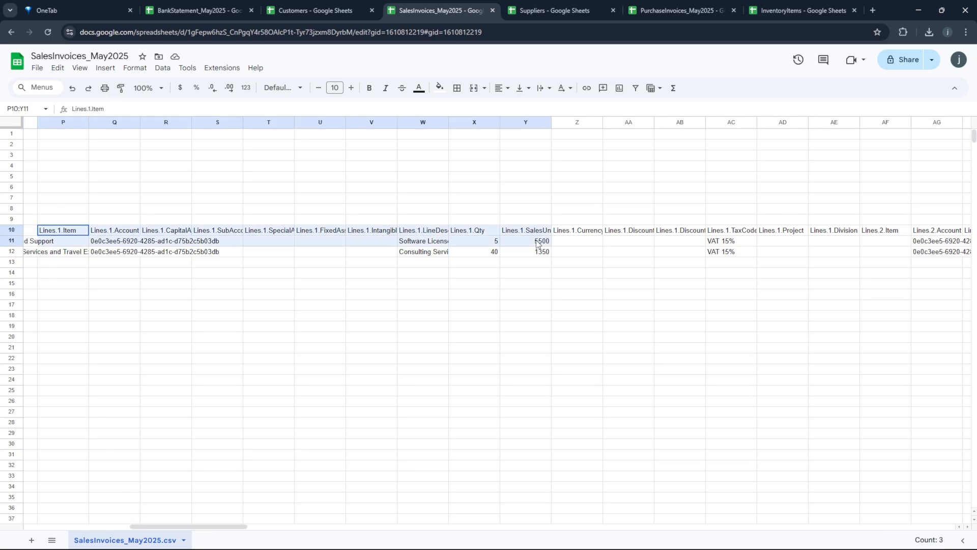
left_click_drag(537, 243, 727, 252)
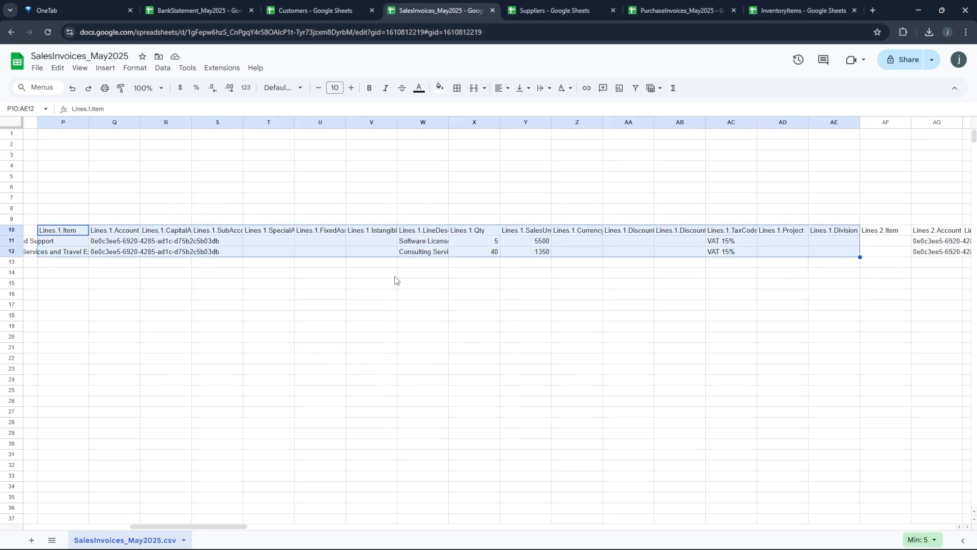
left_click_drag(192, 526, 51, 535)
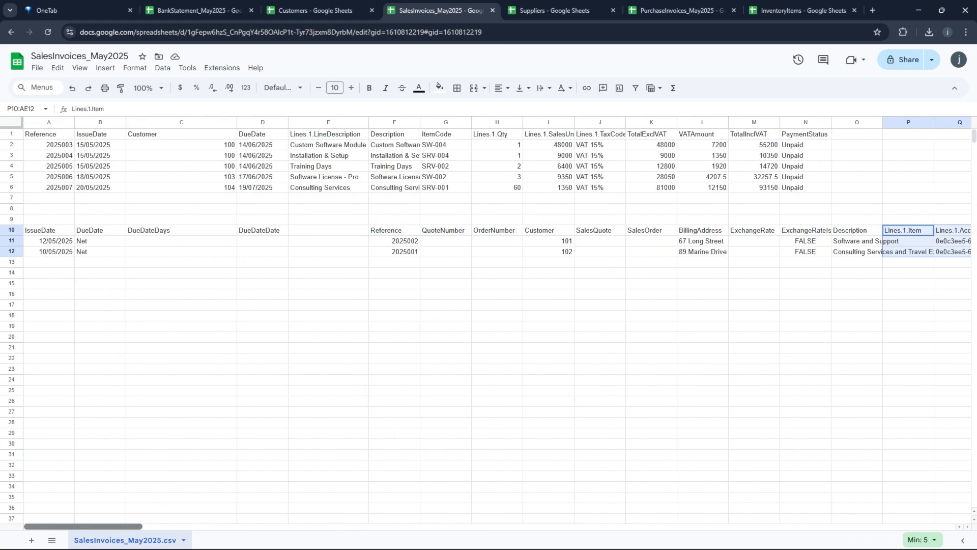
- Check the May table's headers and first-row values against the import layout
left_click(44, 135)
left_click(88, 137)
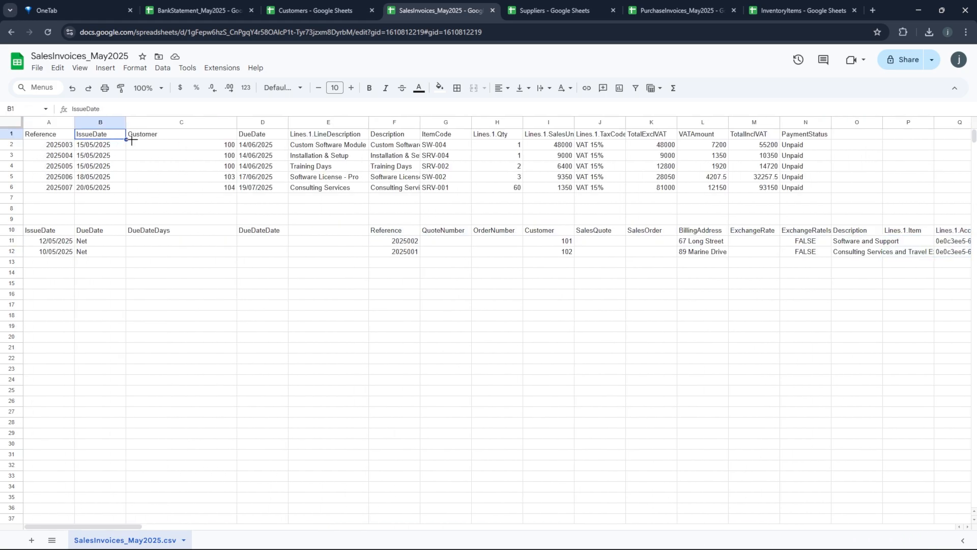
left_click(160, 138)
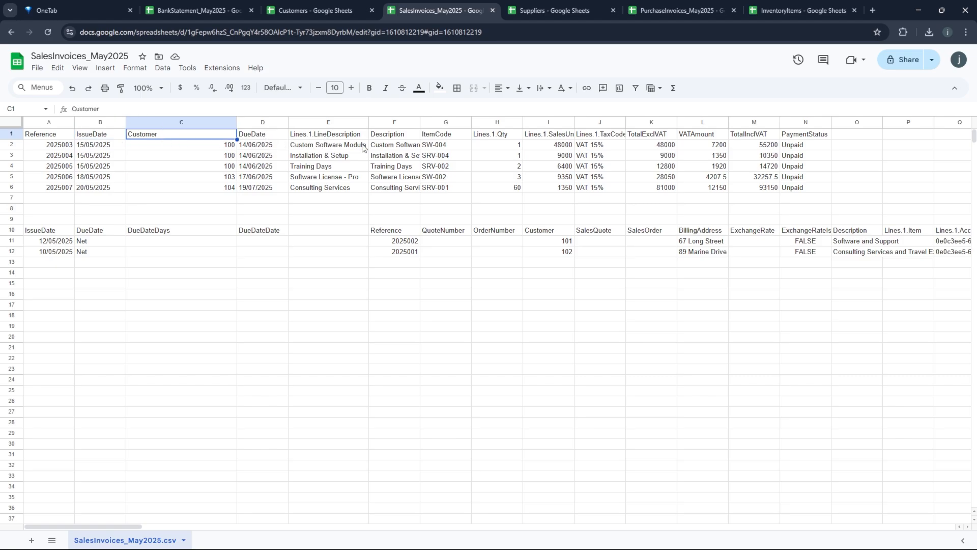
left_click(388, 138)
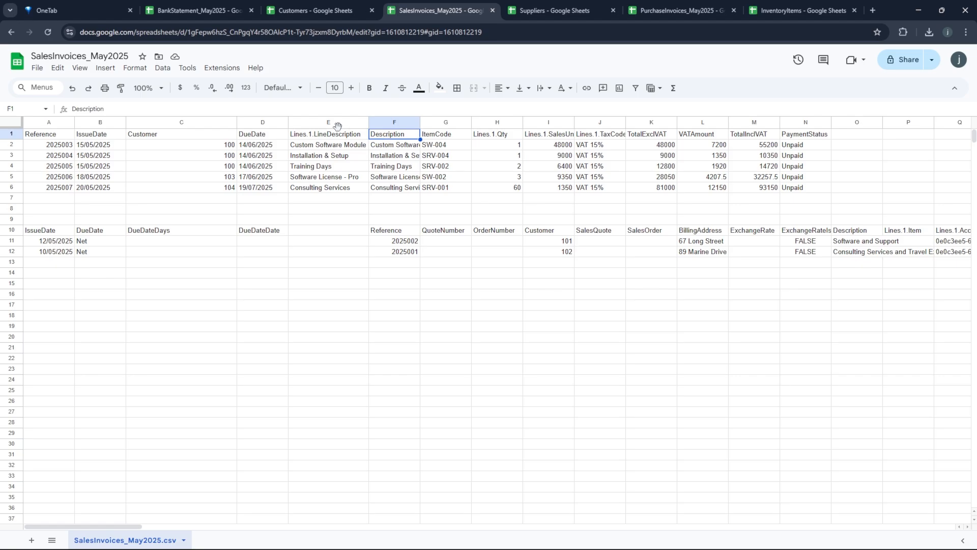
left_click(313, 137)
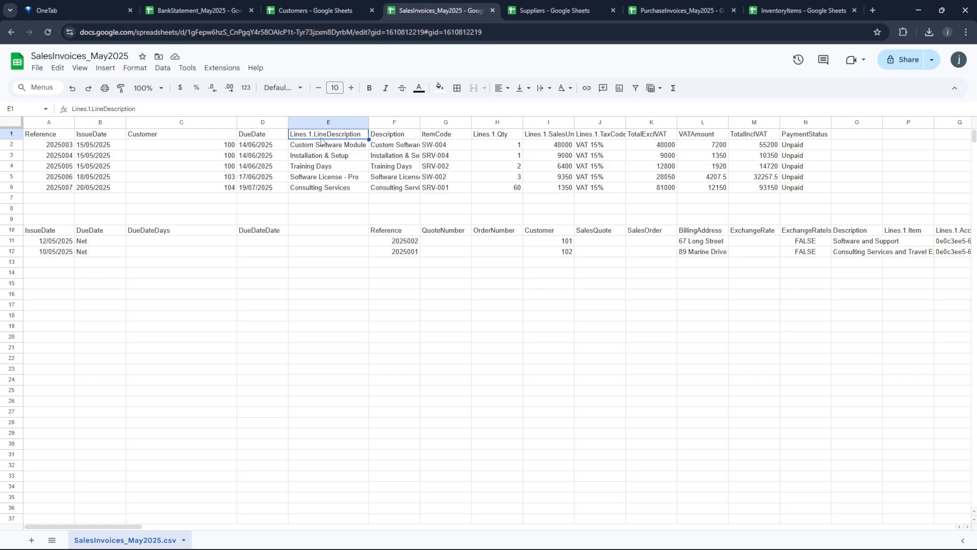
left_click_drag(439, 139, 440, 189)
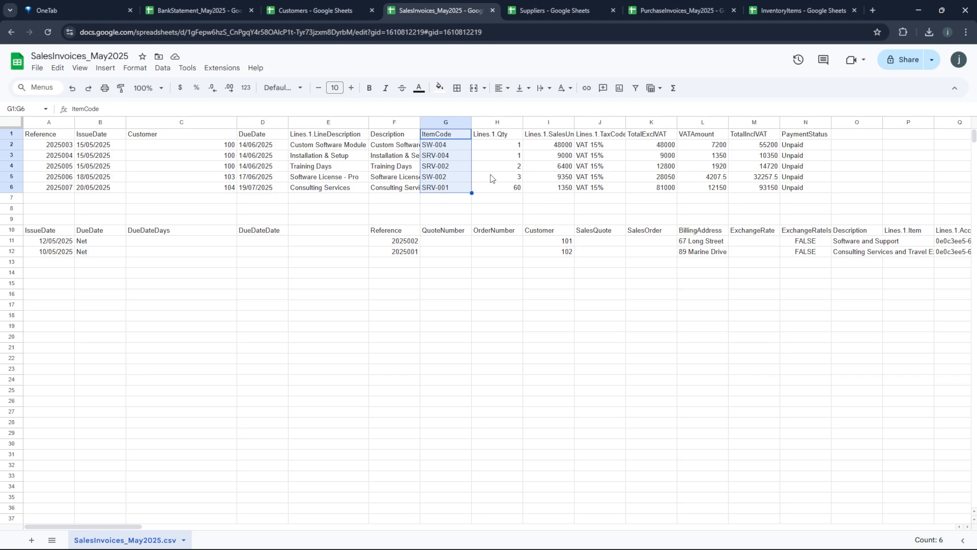
left_click(498, 147)
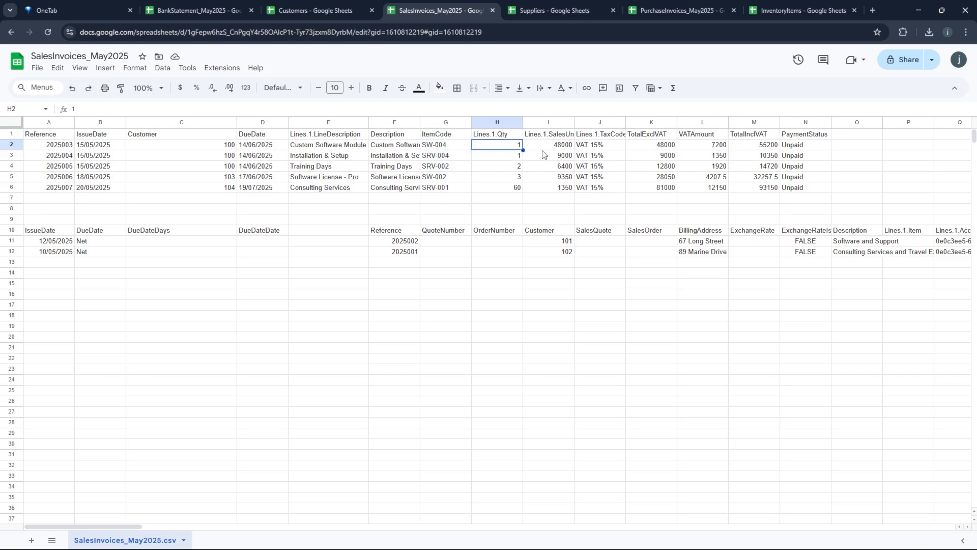
left_click(559, 146)
left_click(598, 149)
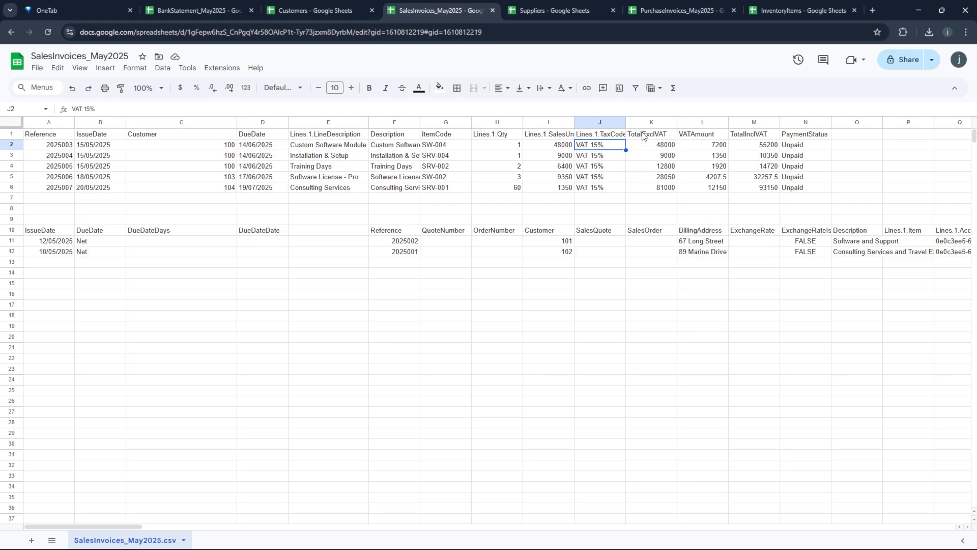
left_click_drag(644, 136, 650, 188)
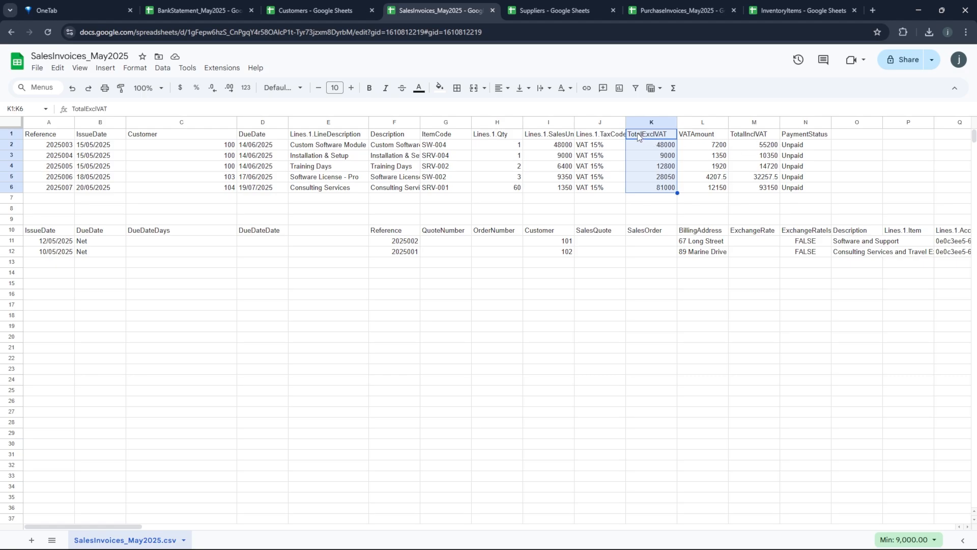
left_click_drag(637, 136, 787, 189)
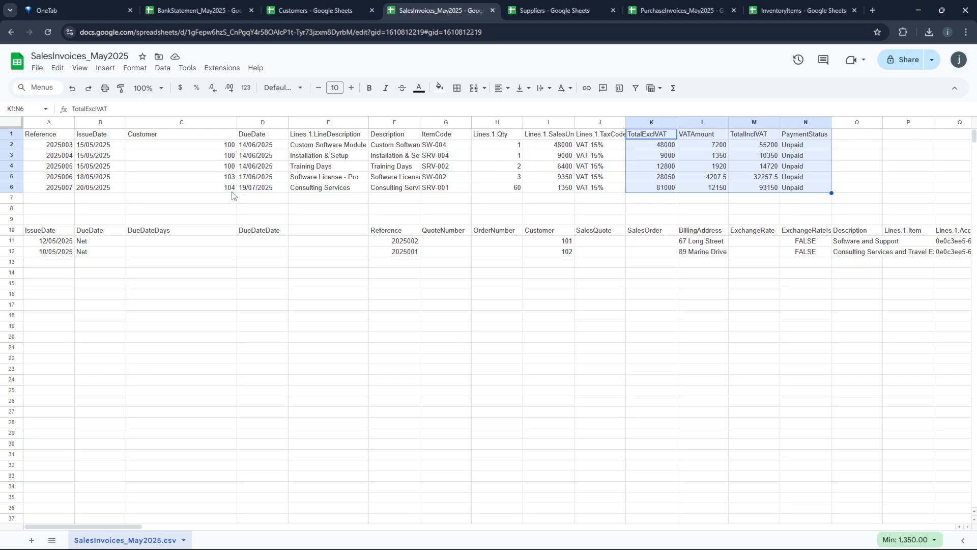
- Copy the header row and five invoice rows in A1:J6
left_click(34, 136)
left_click_drag(34, 135, 607, 194)
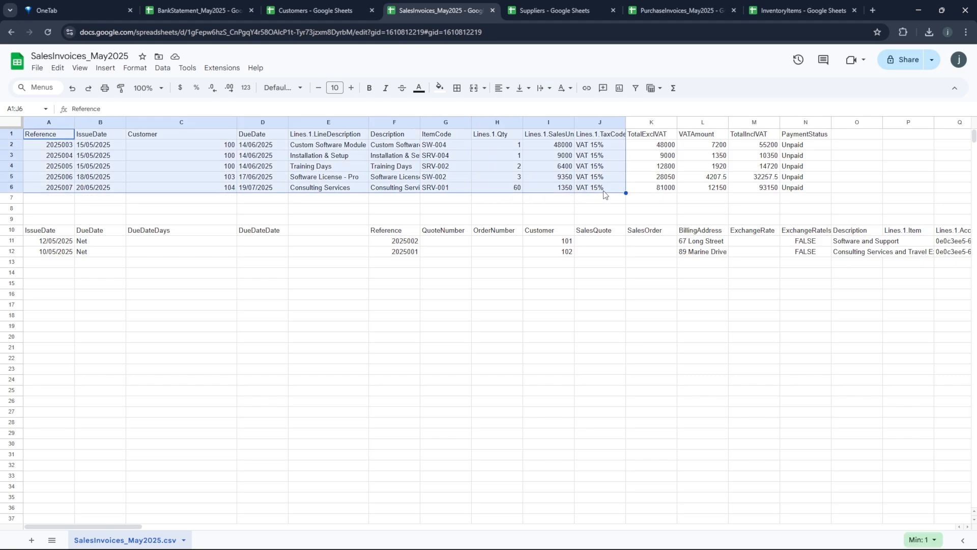
right_click(284, 161)
left_click(314, 185)
- Paste the copied rows into Accounter's Sales Invoices Batch Create and create the five invoices
key("alt+Tab")
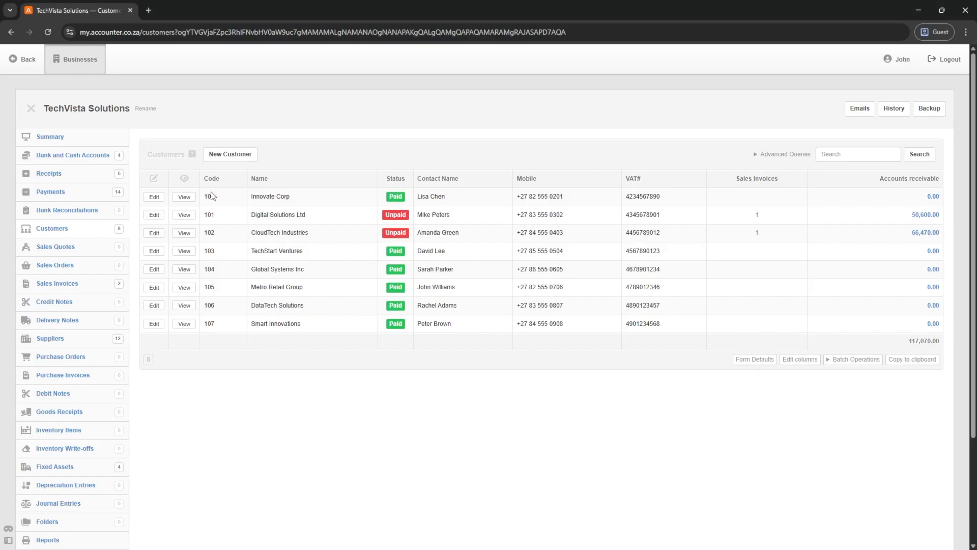
left_click(51, 288)
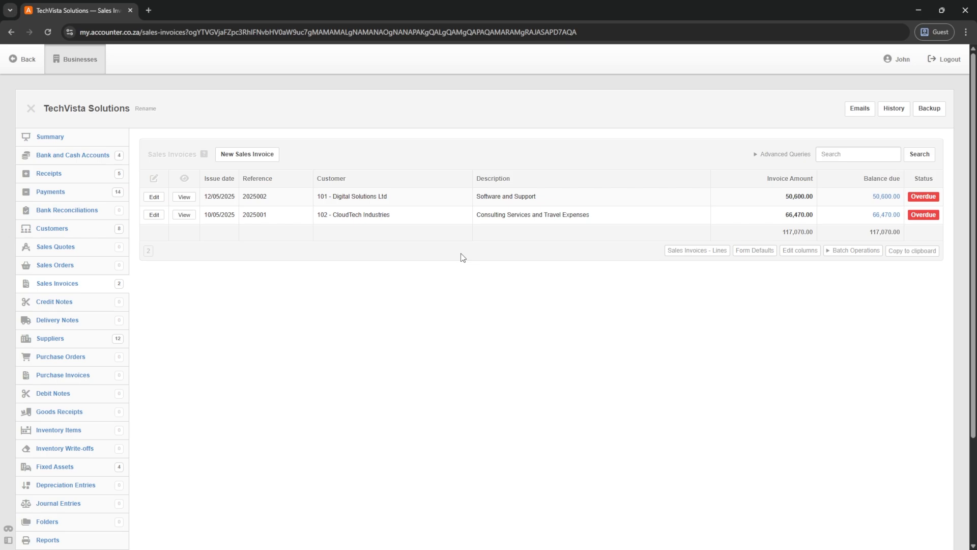
left_click(854, 251)
left_click(852, 268)
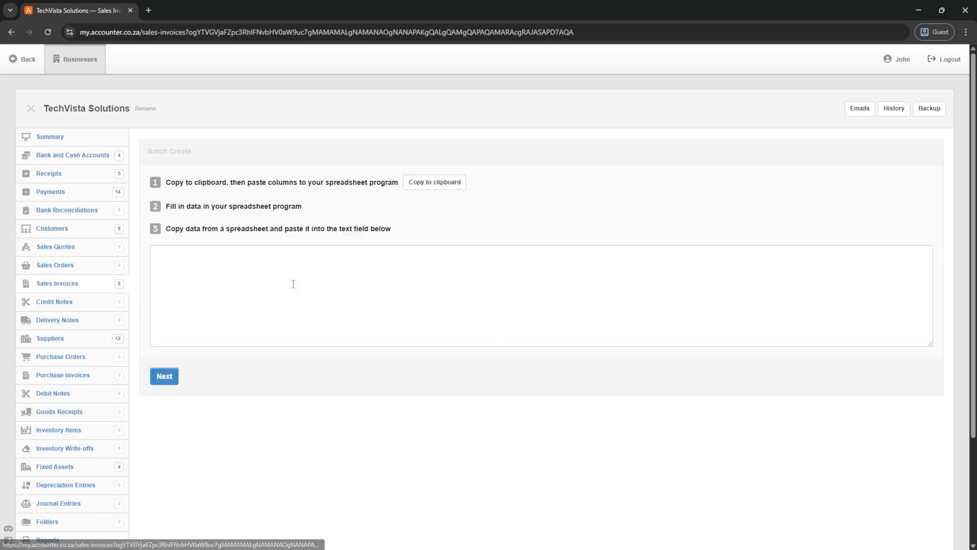
left_click(236, 266)
key("ctrl+v")
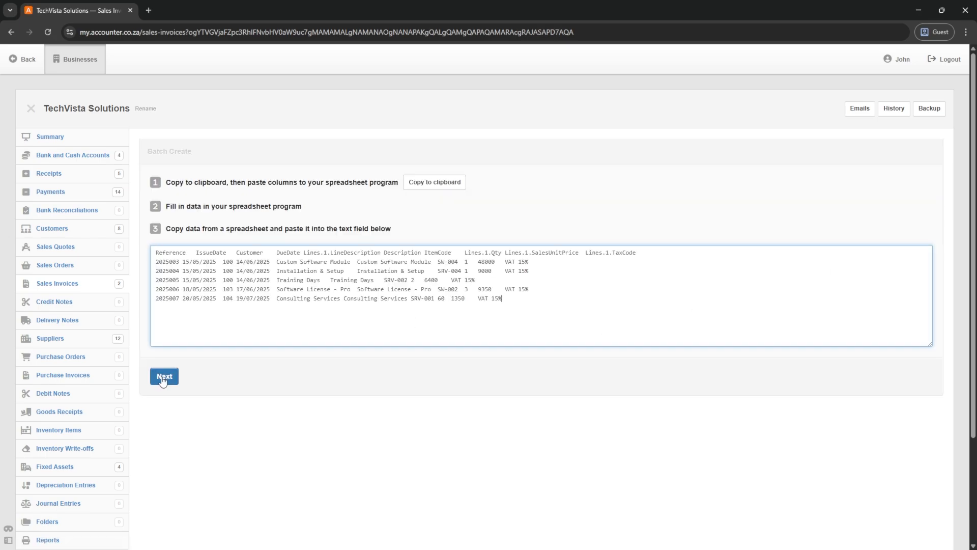
left_click(164, 376)
scroll(273, 365, "down", 4)
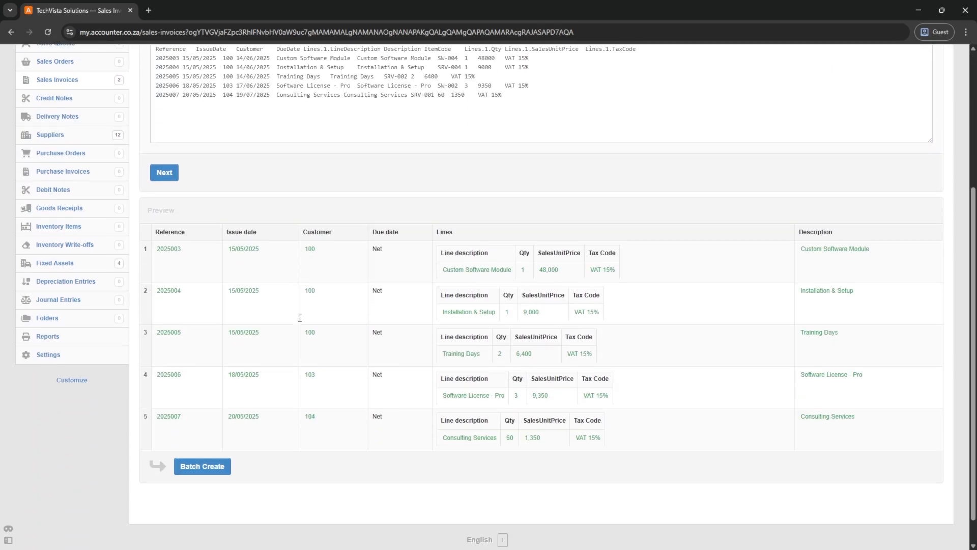
left_click(199, 467)
- Refresh the sales invoice list and check invoice 2025003's 55,200.00 amount
left_click(51, 283)
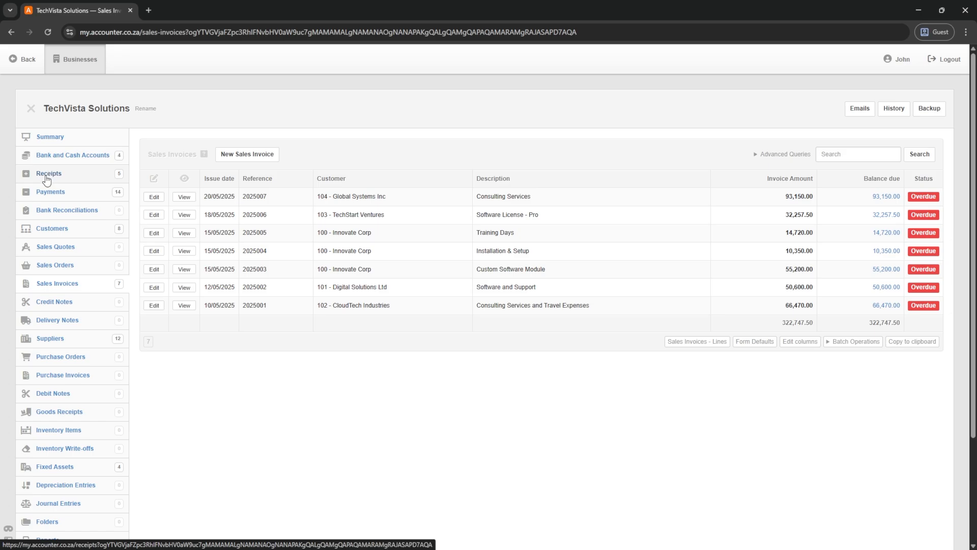
left_click(49, 288)
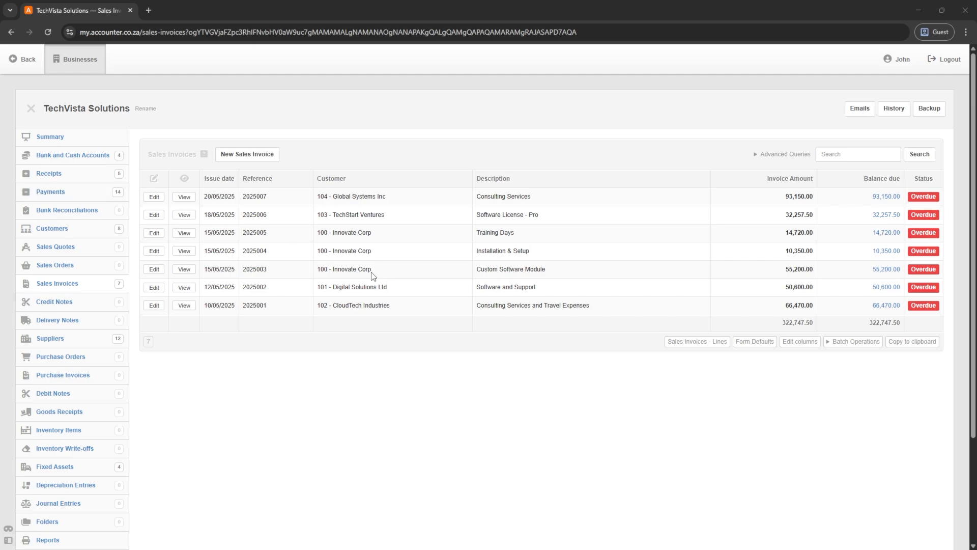
left_click_drag(812, 270, 786, 270)
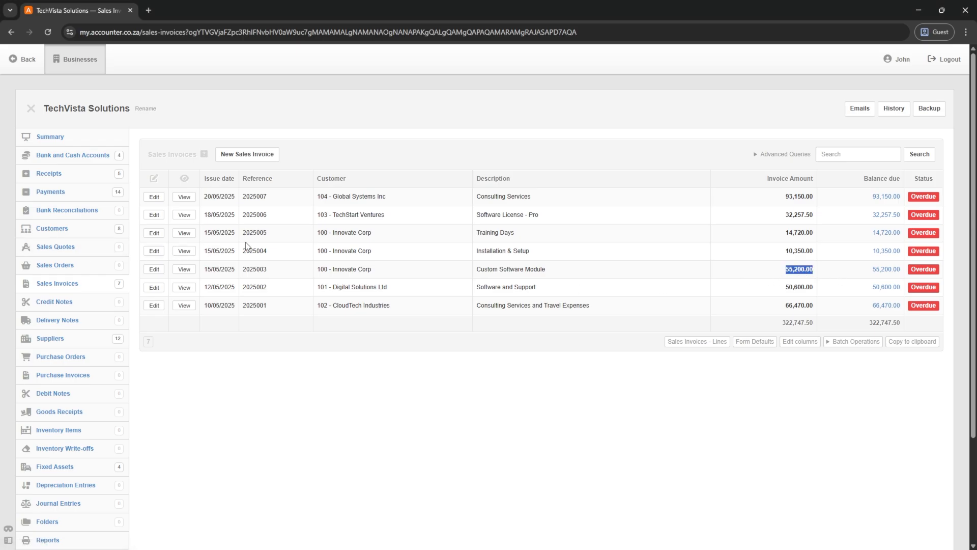
- Start a new receipt from invoice 2025003 dated 15 May 2025
left_click(184, 270)
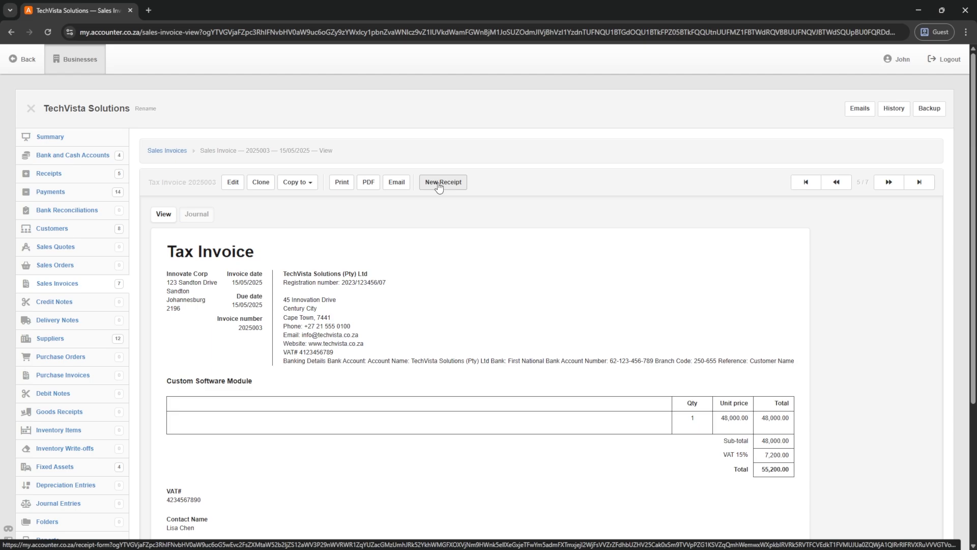
left_click(439, 185)
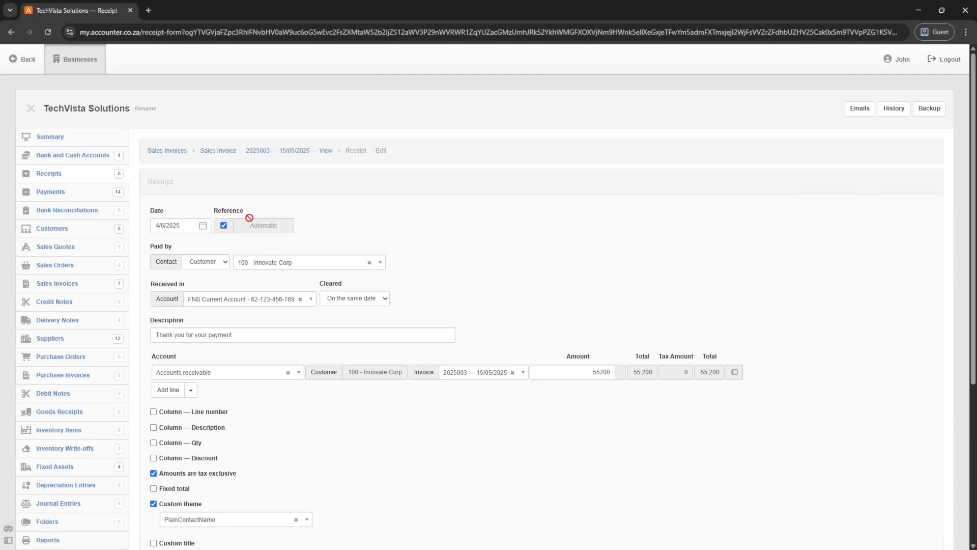
left_click(188, 226)
left_click(187, 226)
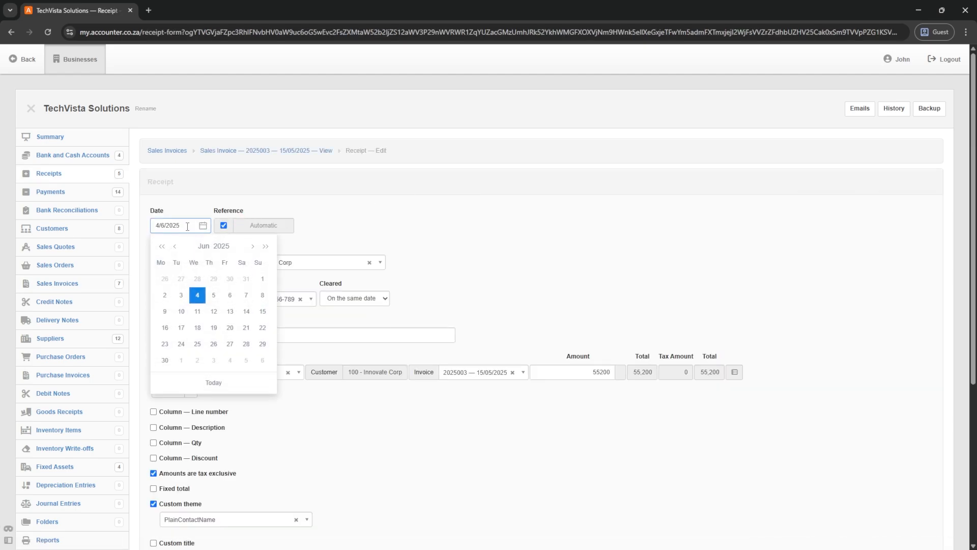
left_click(176, 247)
left_click(214, 312)
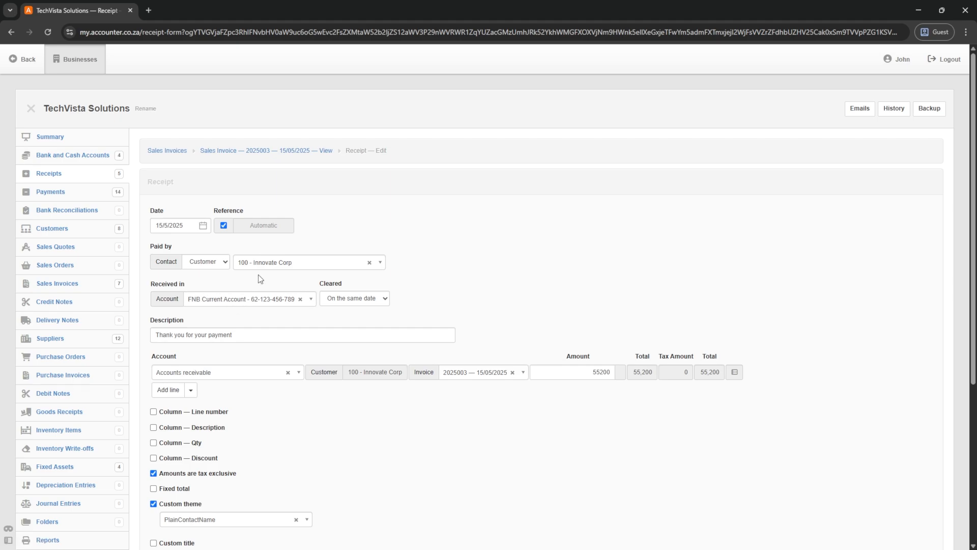
- Change the receipt amount from 55200 to 40000, save it, and return to Sales Invoices
scroll(258, 274, "down", 2)
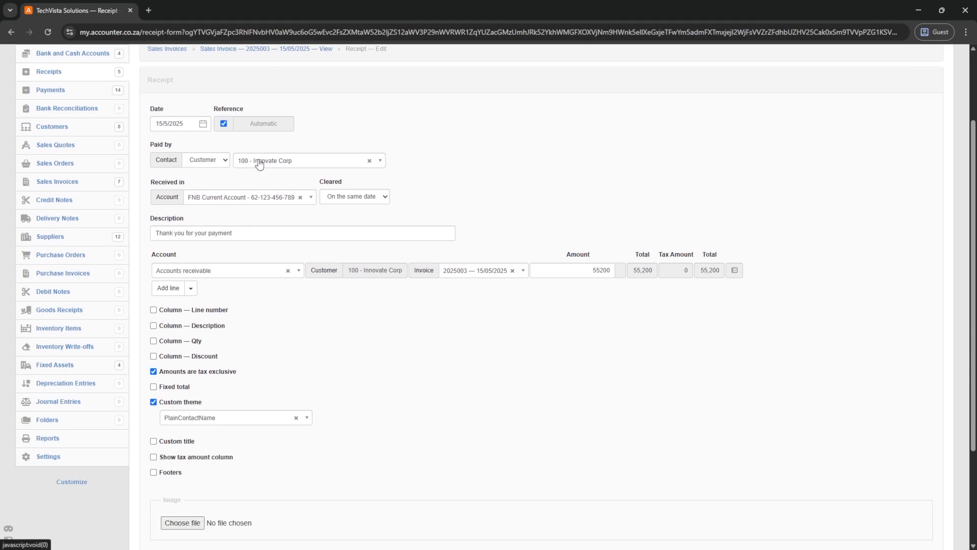
left_click_drag(239, 237, 149, 238)
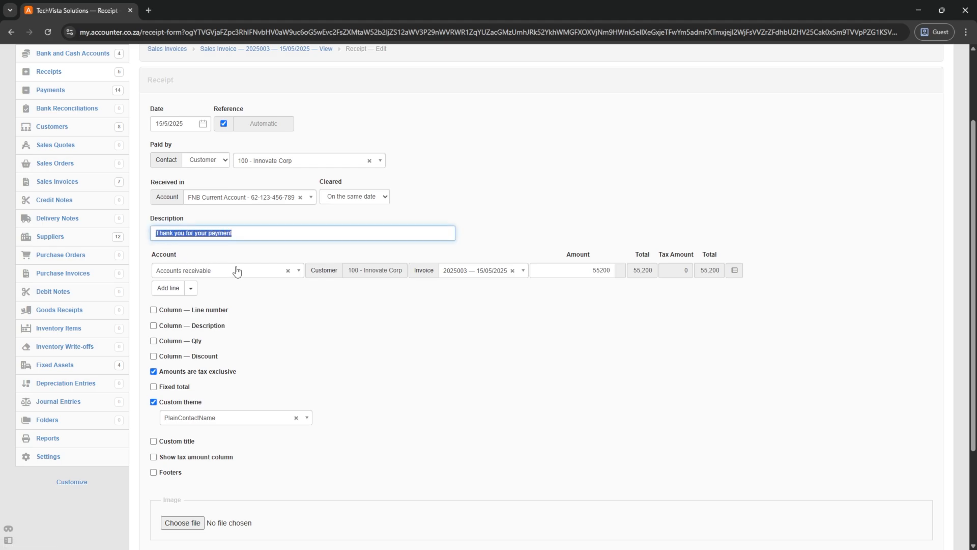
scroll(233, 271, "down", 1)
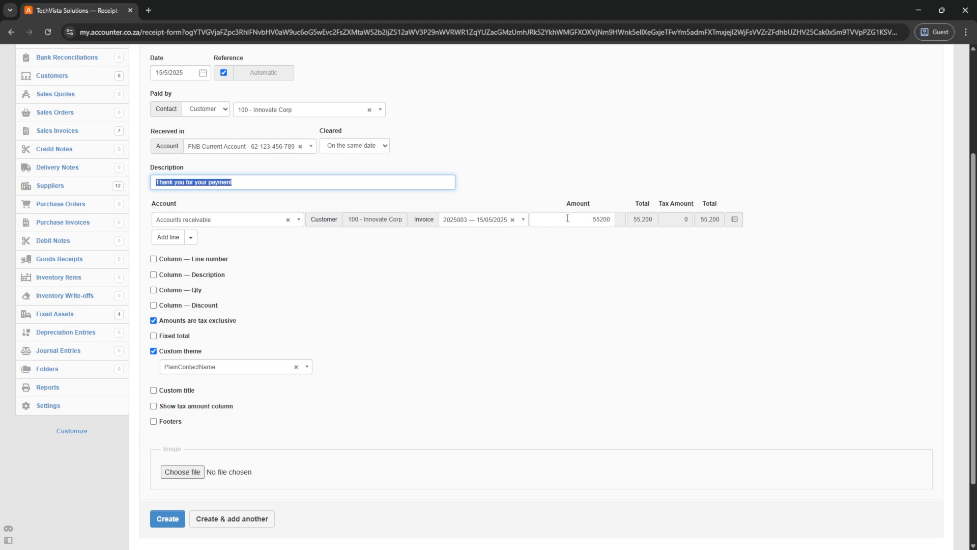
left_click_drag(584, 219, 616, 218)
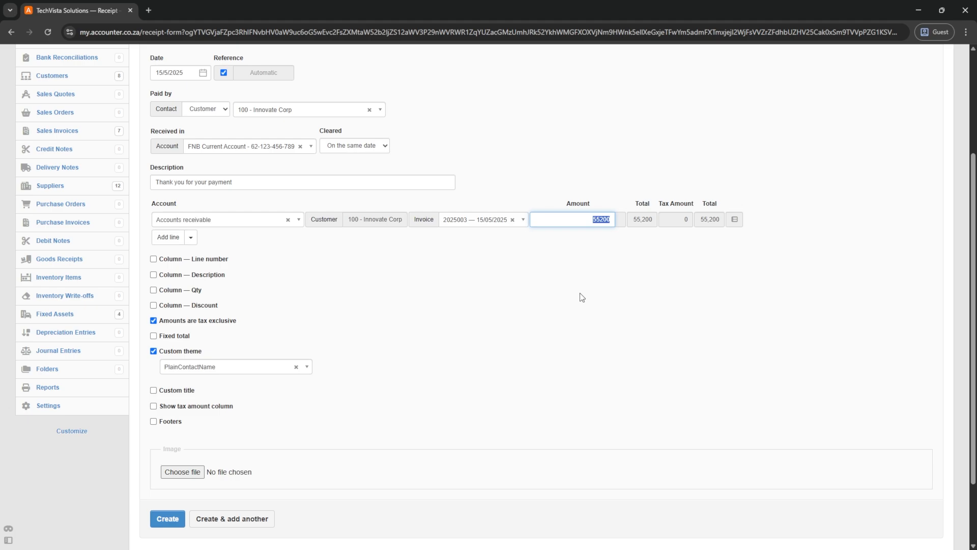
key("BackSpace")
type("40000")
key("Tab")
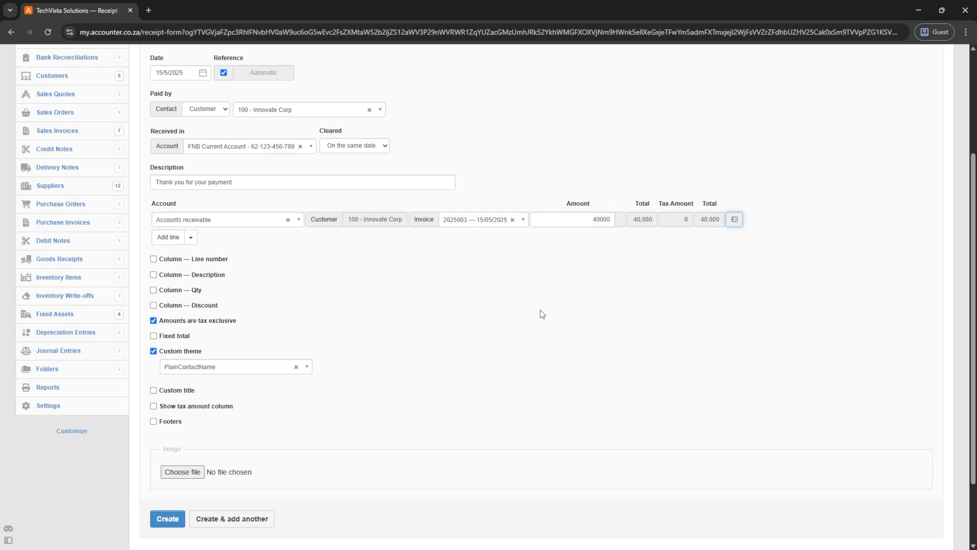
scroll(223, 424, "down", 2)
left_click(167, 434)
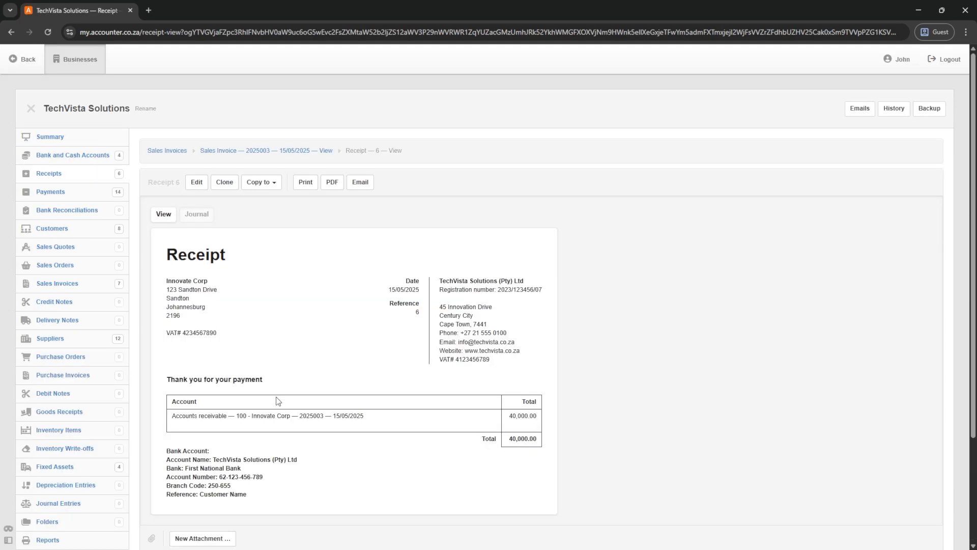
left_click(156, 151)
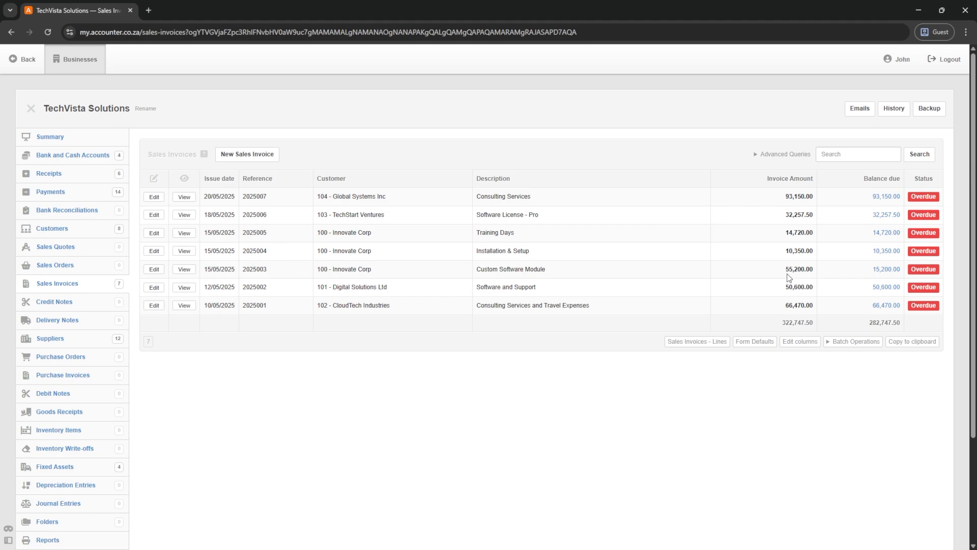
- Note invoice 2025003's 55,200.00 amount and review Innovate Corp's three sales invoices
left_click_drag(787, 267, 826, 275)
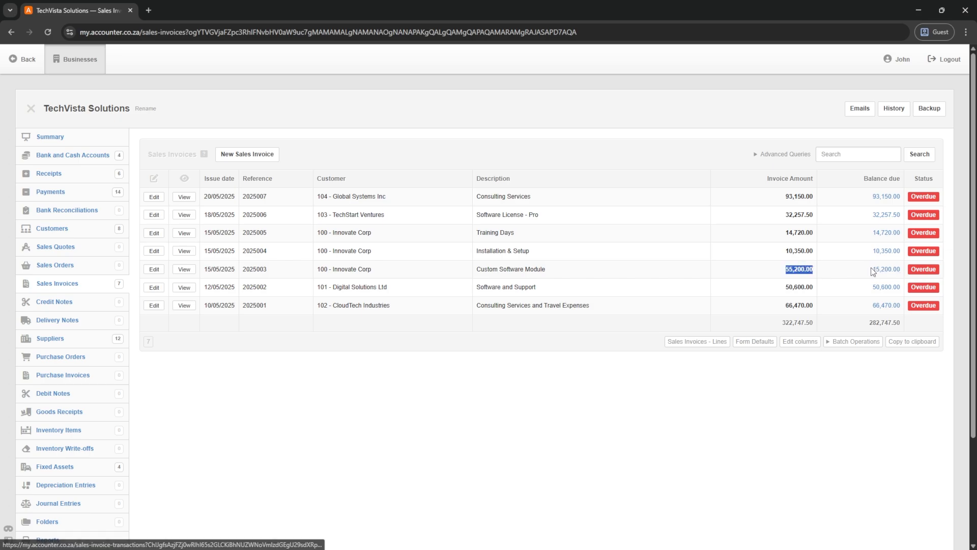
mouse_move(872, 268)
left_mouse_down()
mouse_move(900, 270)
mouse_move(872, 270)
left_mouse_up()
left_click(903, 269)
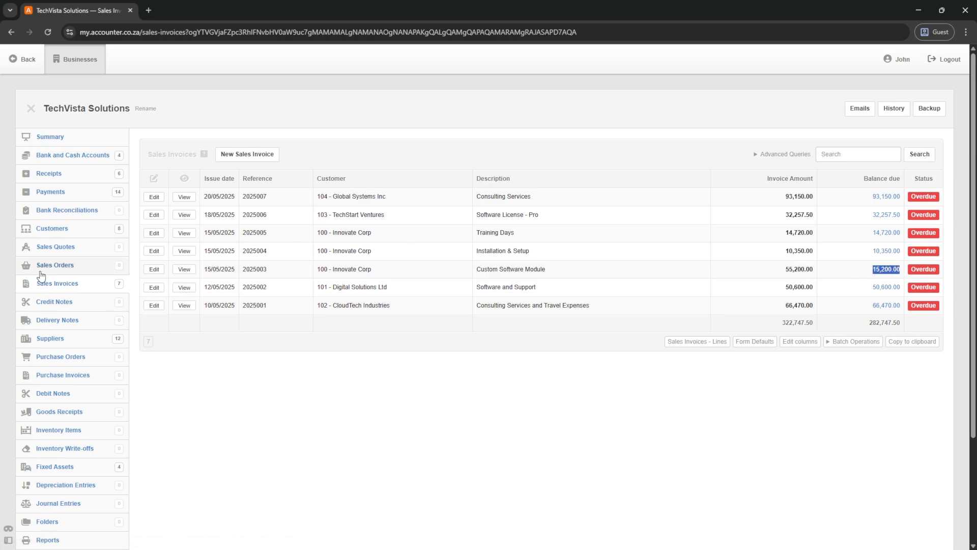
left_click(49, 230)
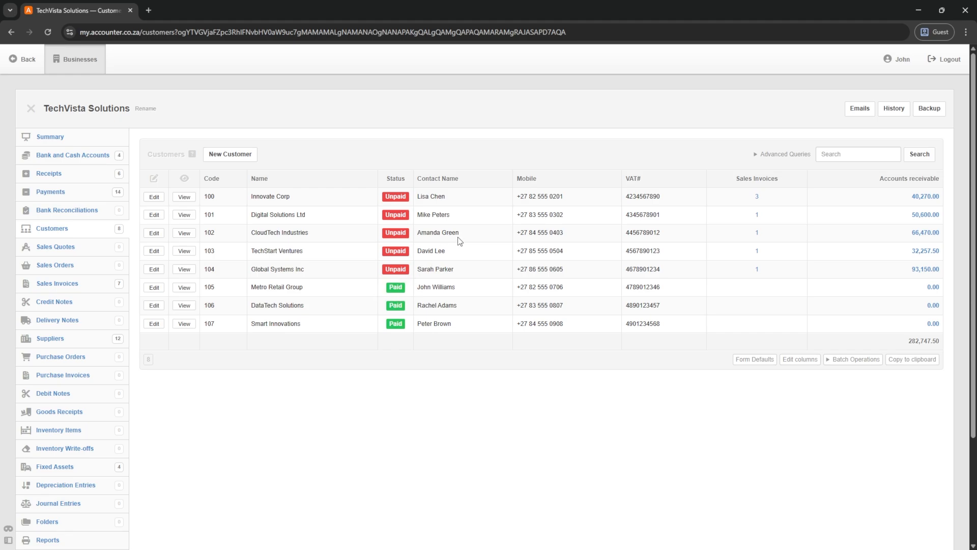
left_click(757, 198)
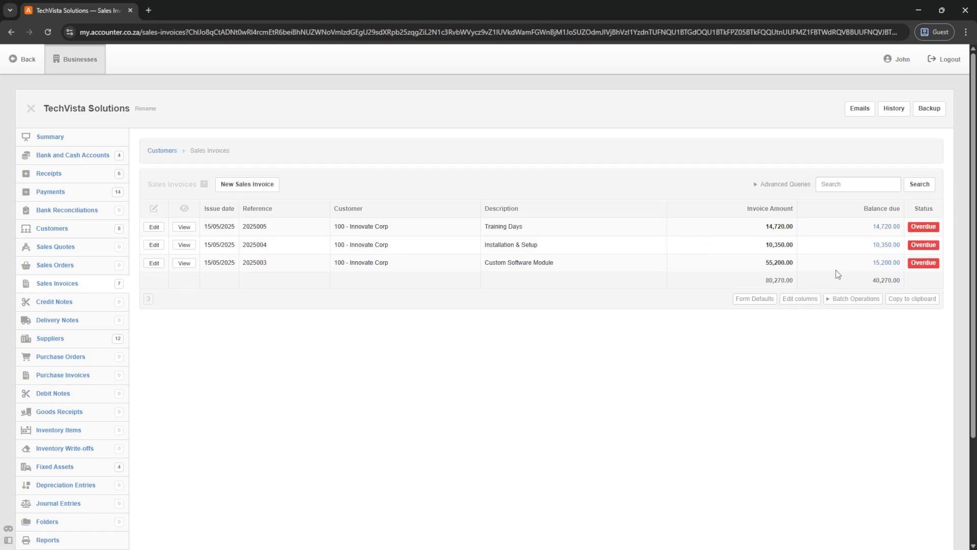
left_click(160, 152)
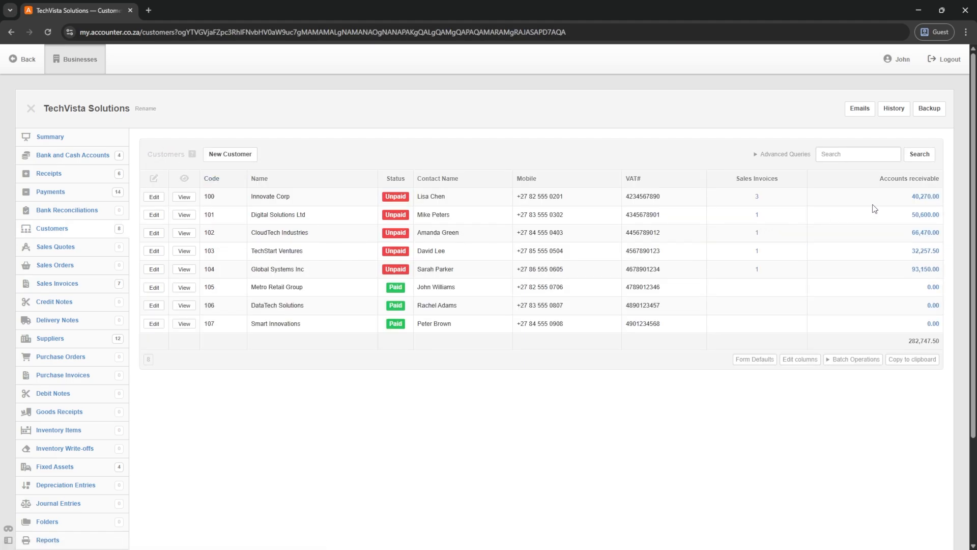
- Check Innovate Corp's receivable transactions, including the 40,000.00 receipt, then return to Customers
left_click(925, 197)
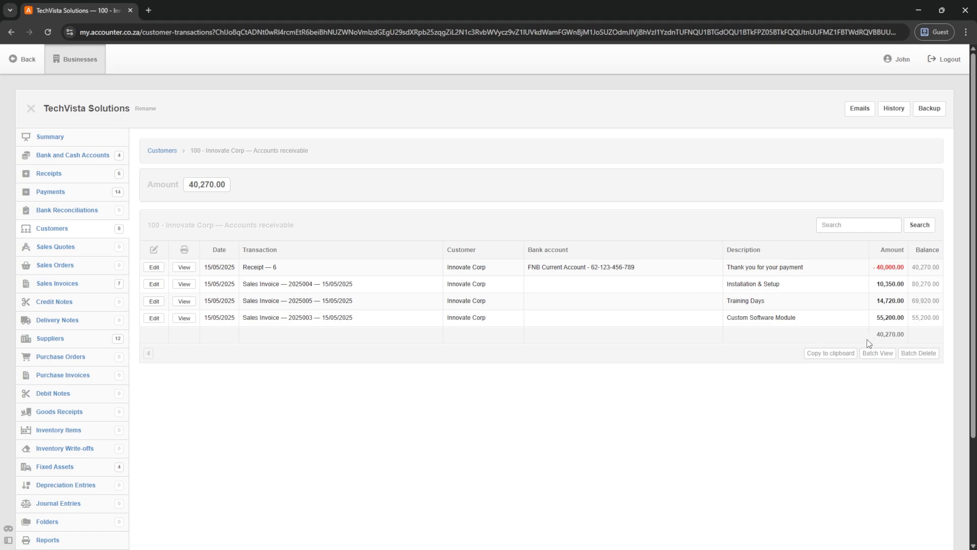
left_click_drag(905, 320, 877, 290)
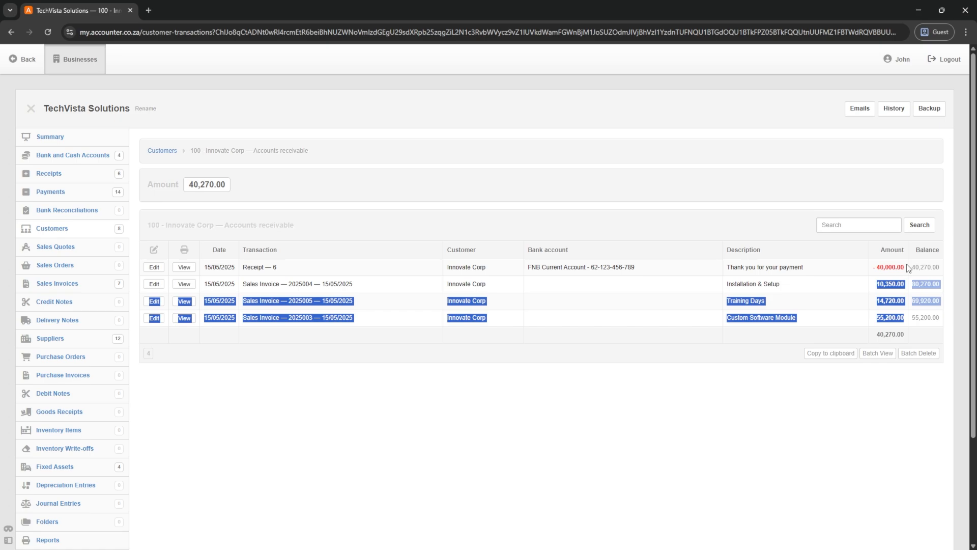
left_click_drag(904, 267, 874, 267)
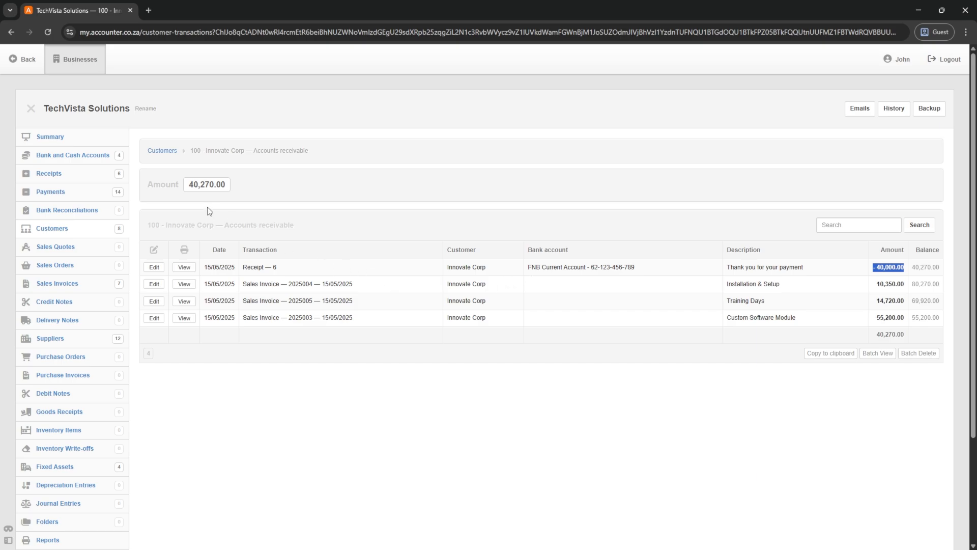
left_click(163, 153)
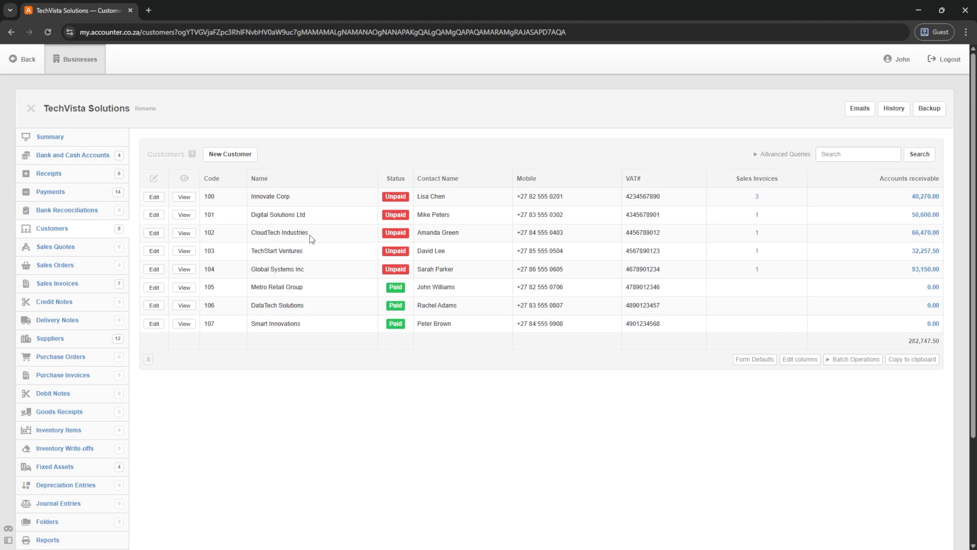
- Start a receipt from CloudTech Industries' invoice 2025001 dated 25 May 2025
left_click(757, 233)
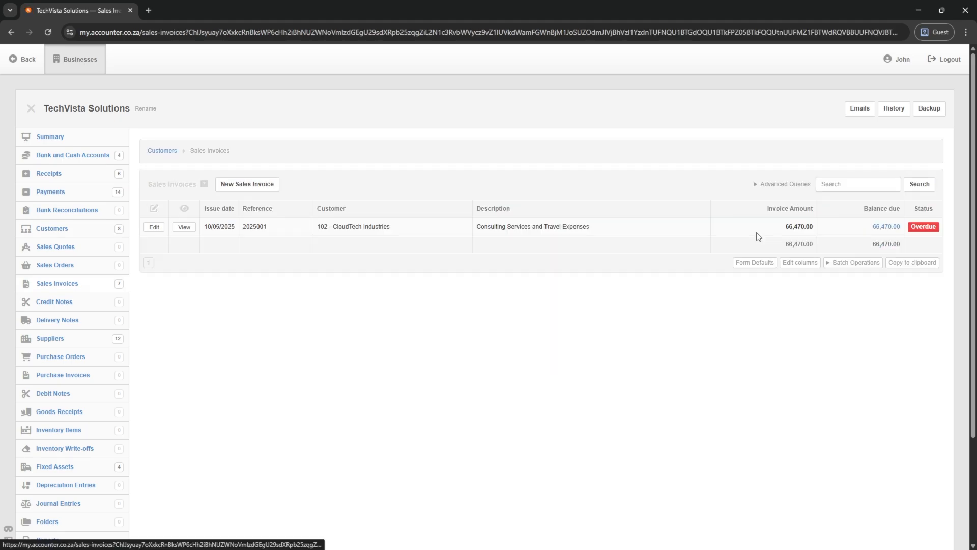
left_click(184, 227)
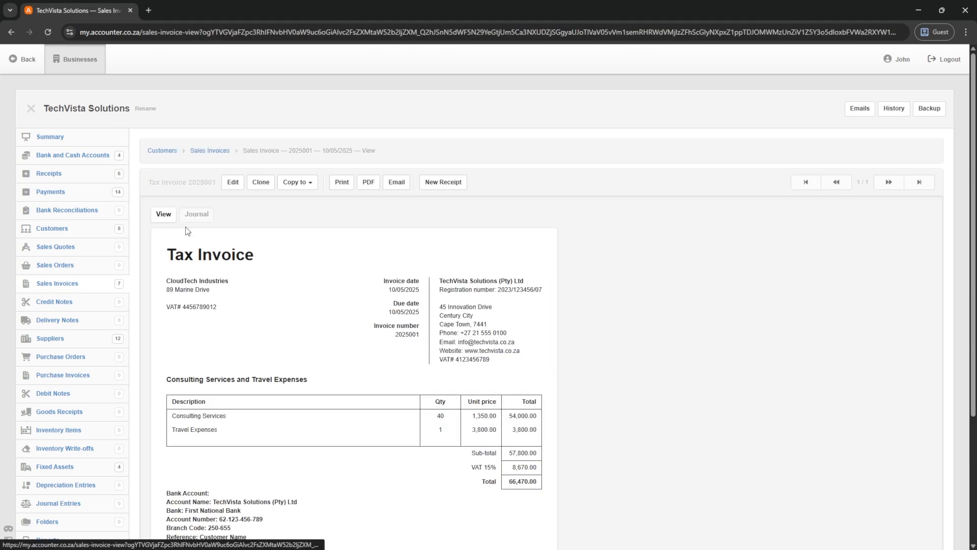
left_click(443, 182)
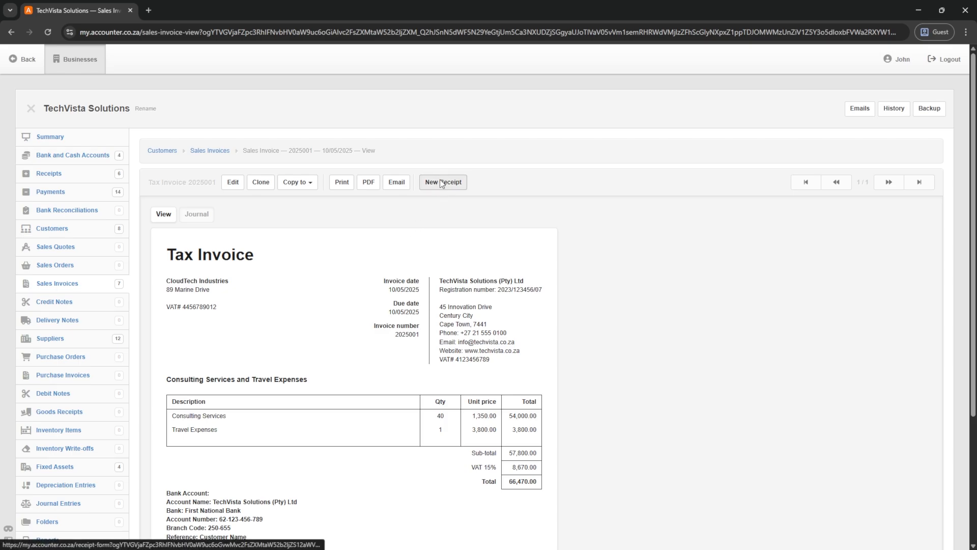
left_click(174, 226)
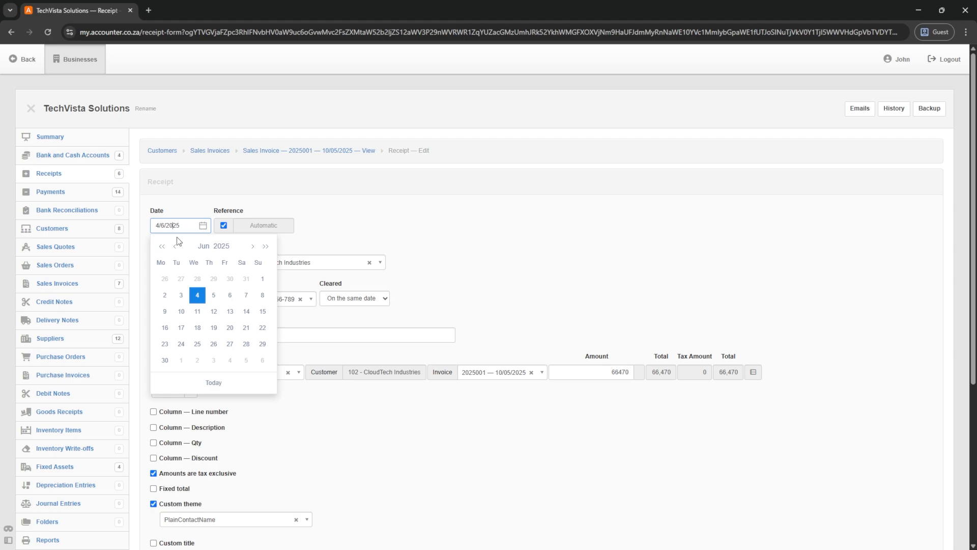
left_click(175, 246)
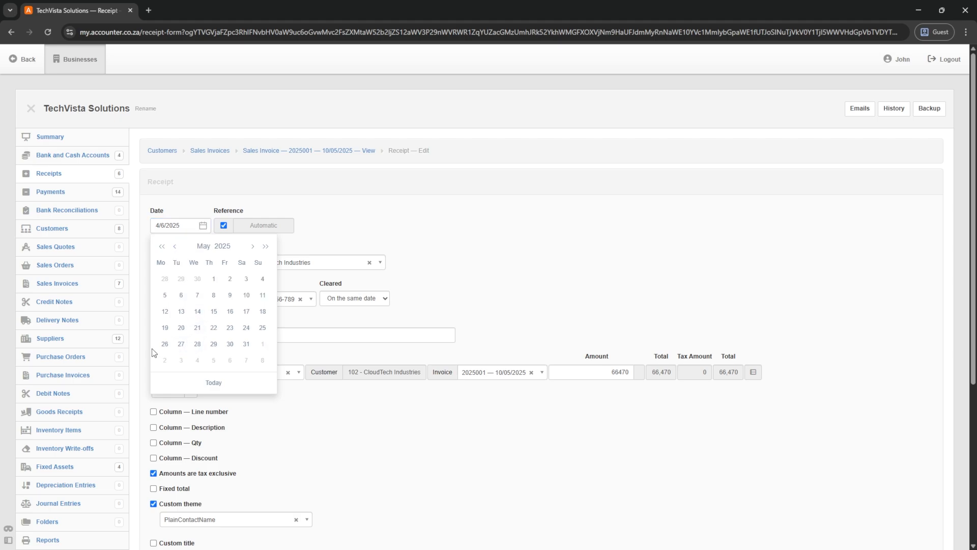
left_click(262, 327)
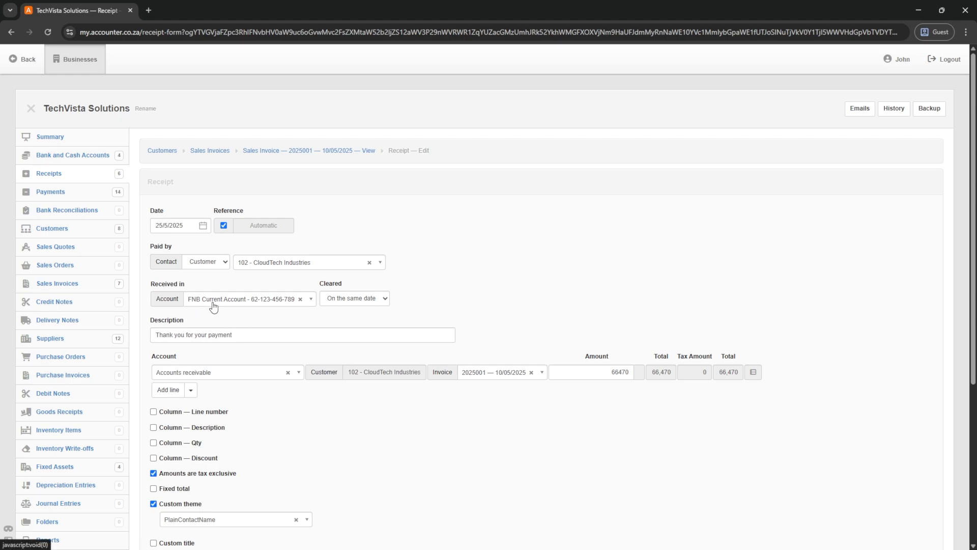
- Replace the 66470 amount with 35000 and save the receipt
scroll(214, 305, "down", 2)
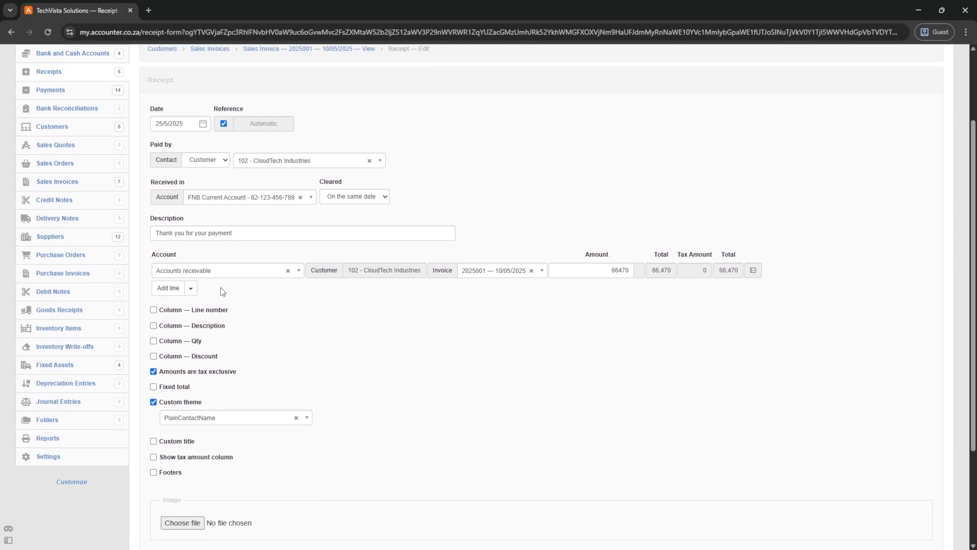
left_click_drag(603, 271, 630, 270)
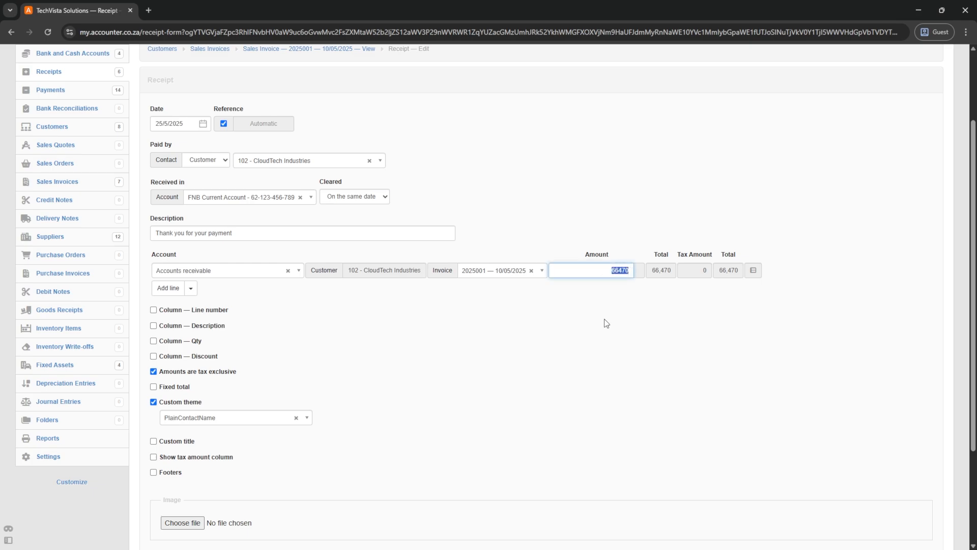
key("BackSpace")
type("35000")
key("Tab")
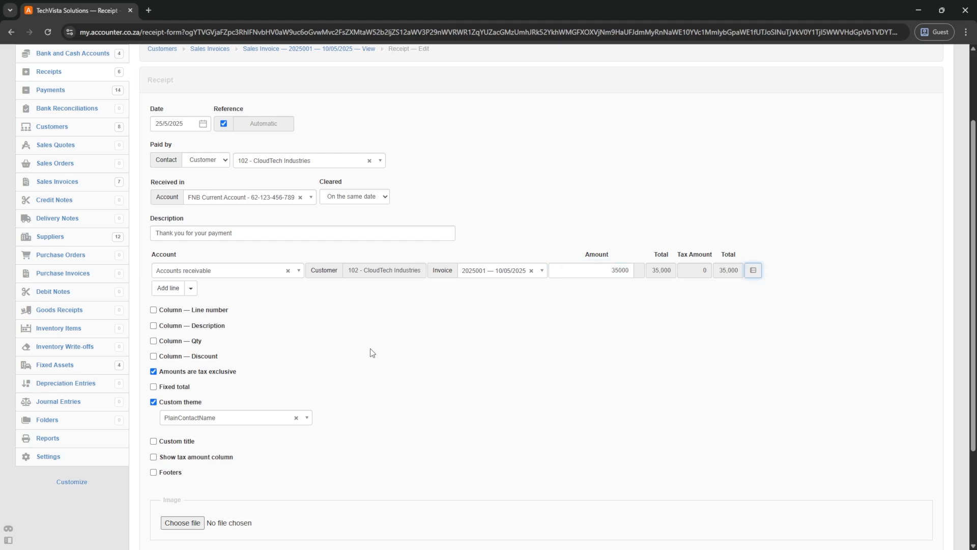
scroll(372, 353, "down", 2)
scroll(374, 352, "down", 1)
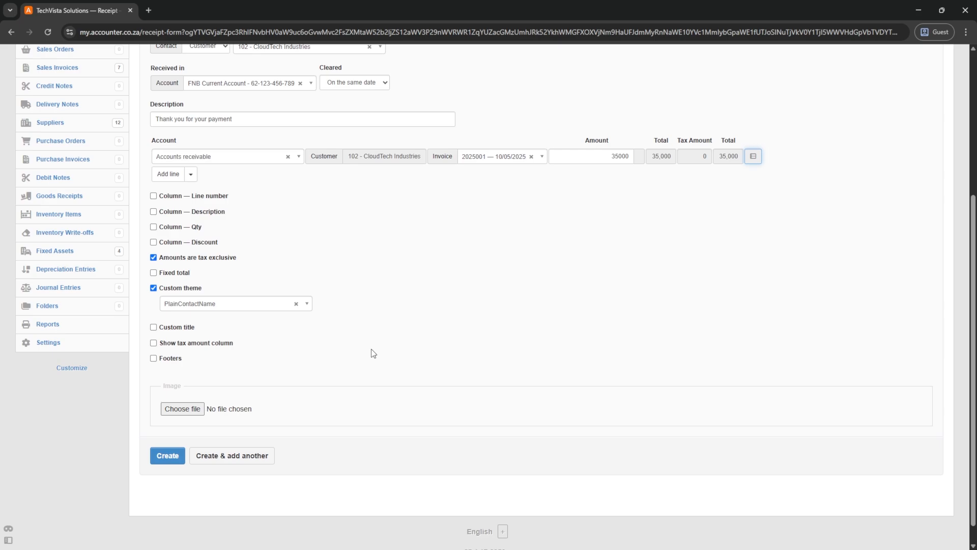
left_click(156, 436)
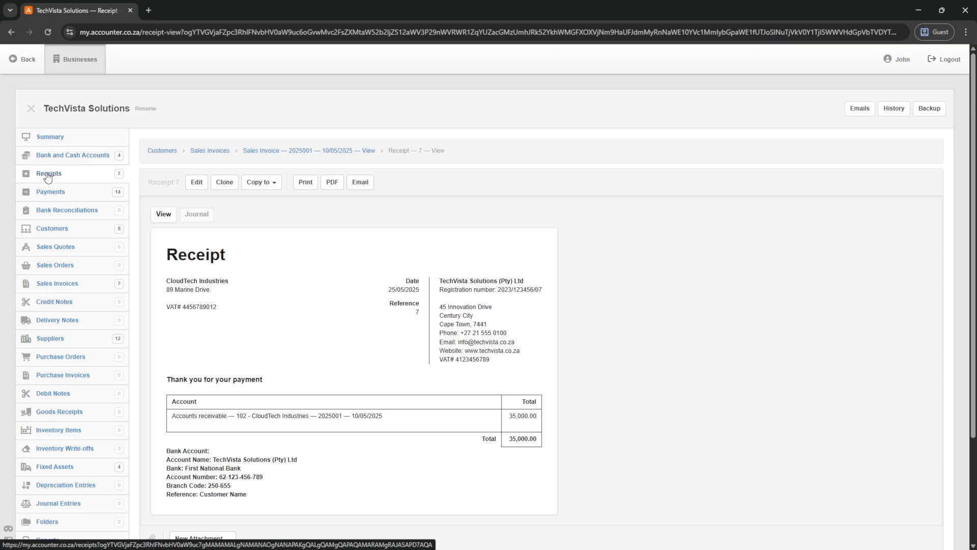
- Review the payers of receipts 6 and 7, then start a new receipt dated 23 May 2025
left_click(47, 176)
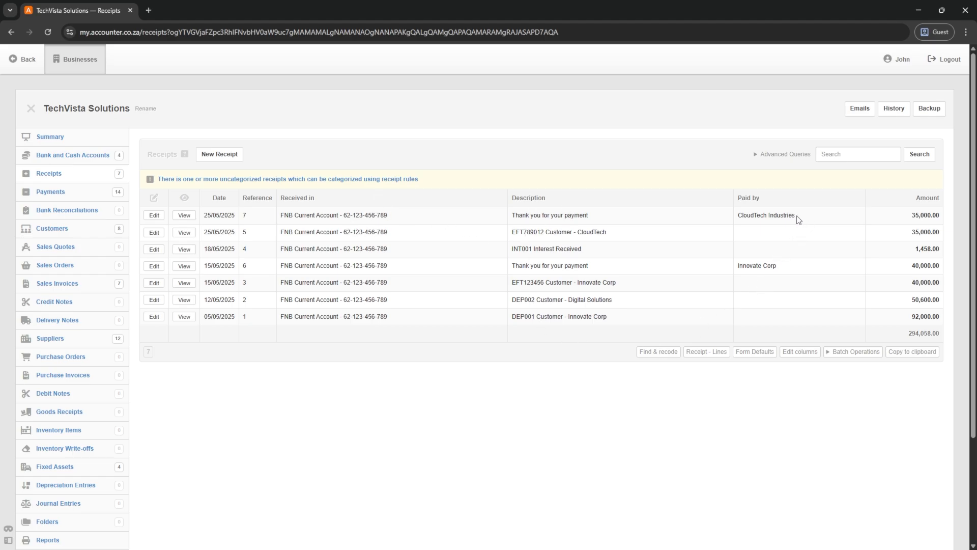
left_click_drag(796, 216, 739, 214)
left_click_drag(777, 265, 734, 269)
left_click(220, 159)
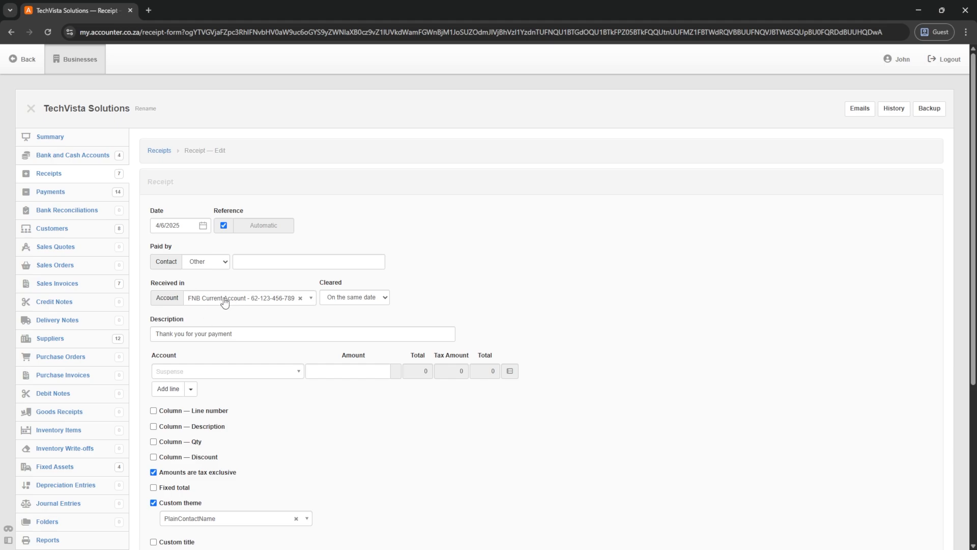
left_click(183, 226)
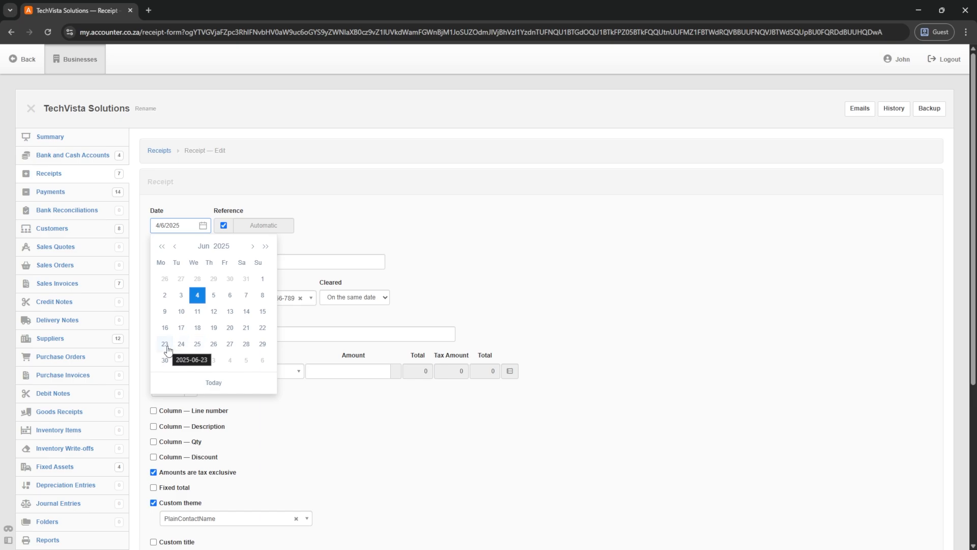
left_click(174, 246)
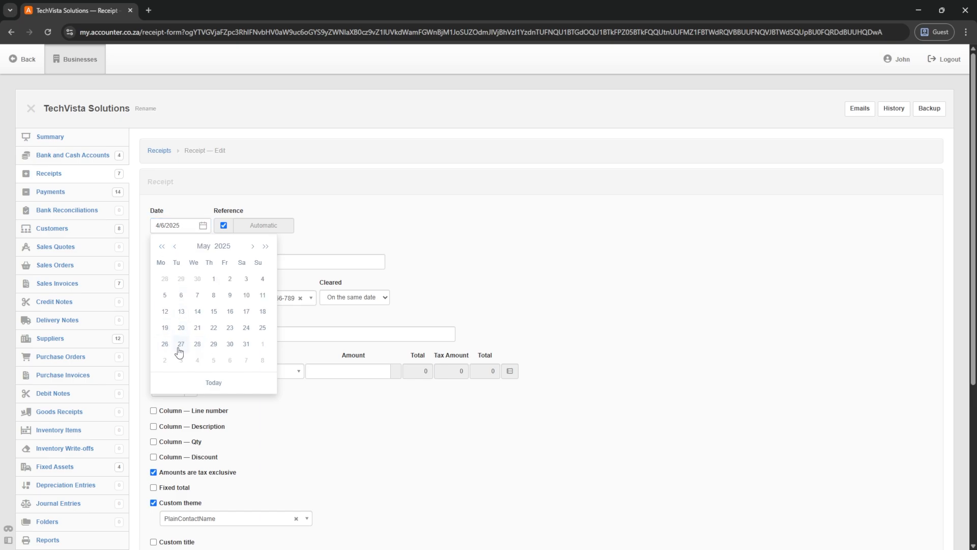
left_click(230, 328)
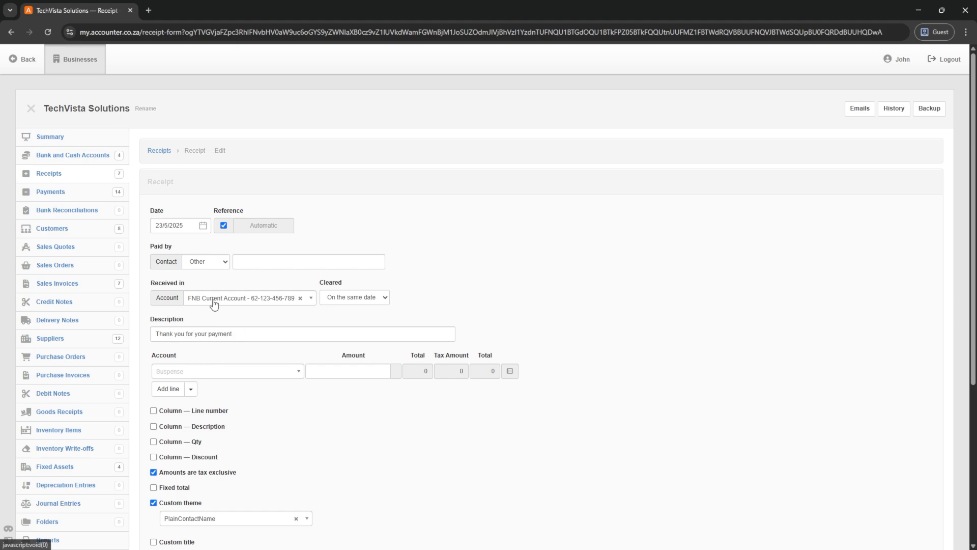
- Allocate 16500 to Accounts receivable for customer 107 - Smart Innovations and save
left_click(176, 370)
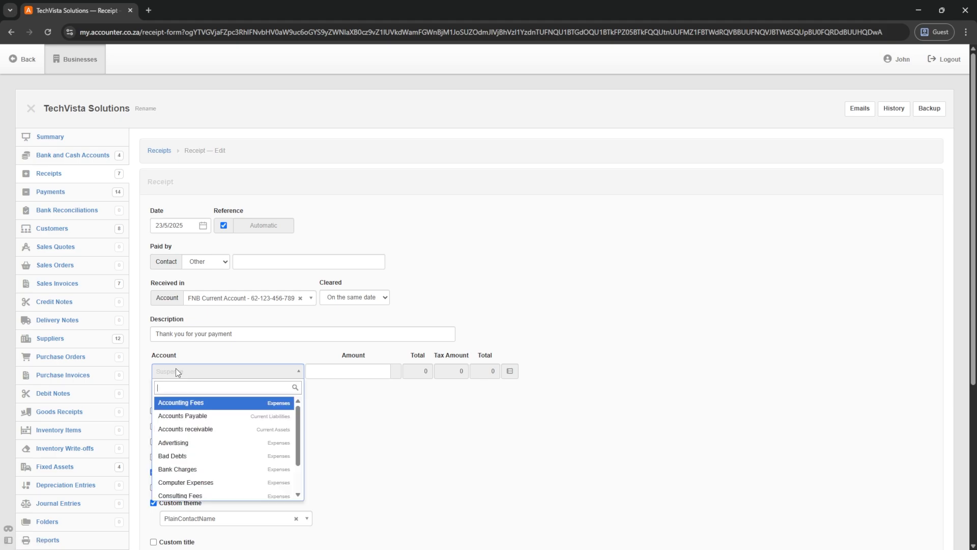
left_click(190, 429)
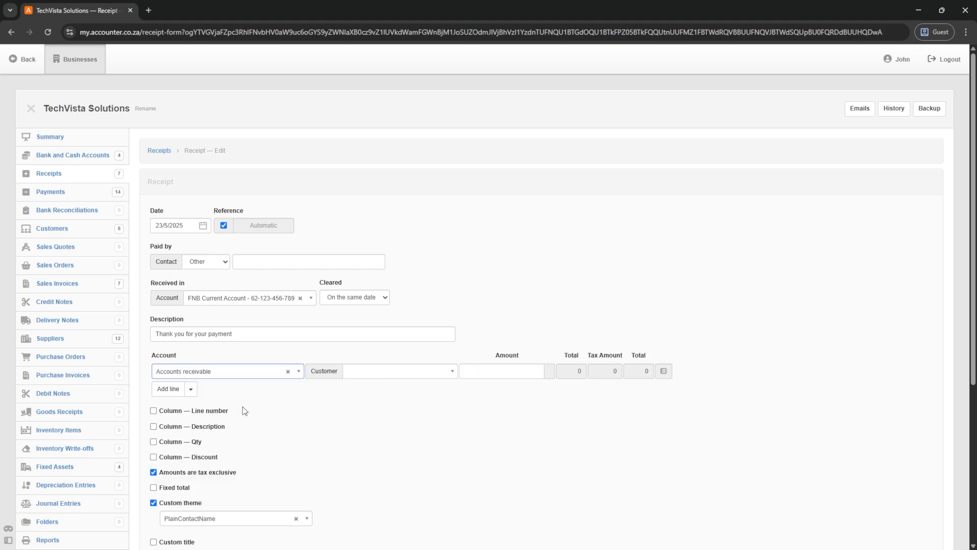
left_click(362, 375)
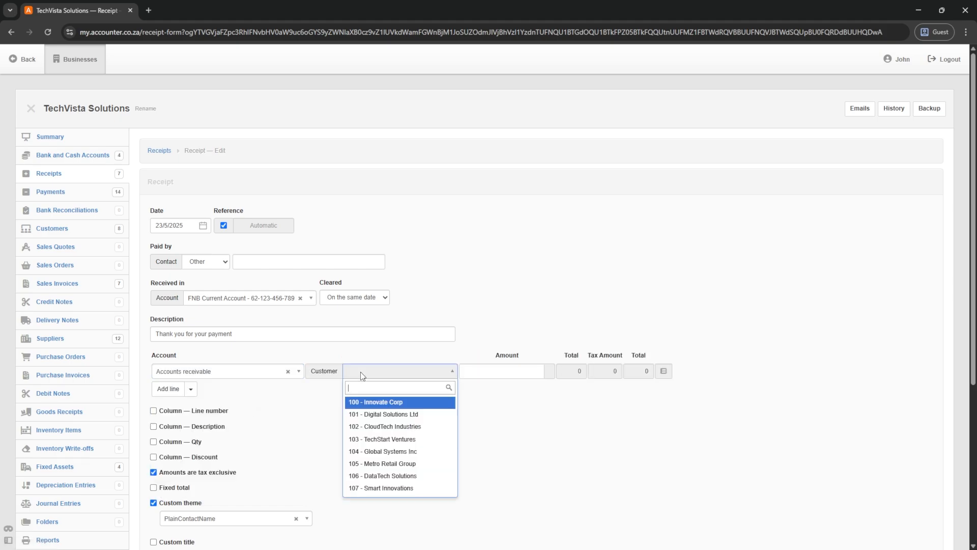
left_click(384, 489)
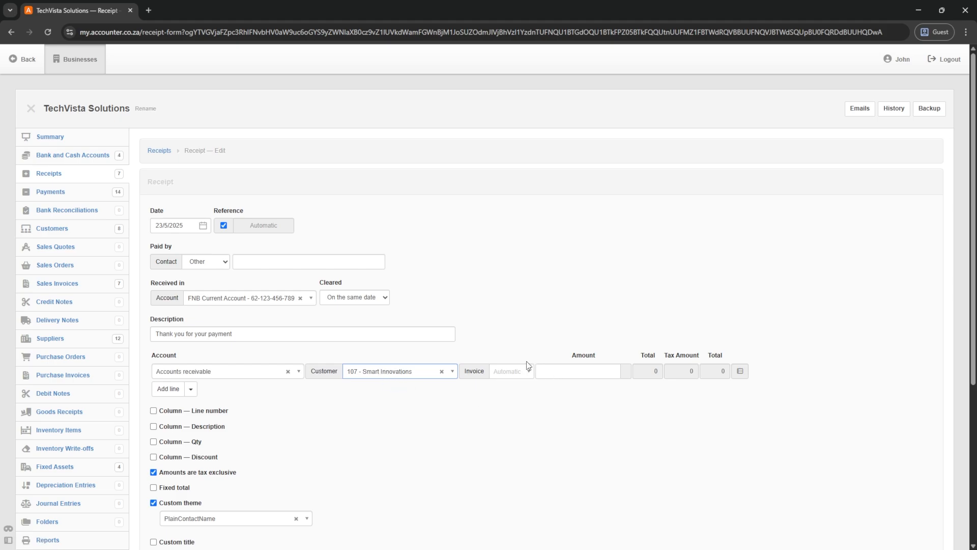
left_click(571, 372)
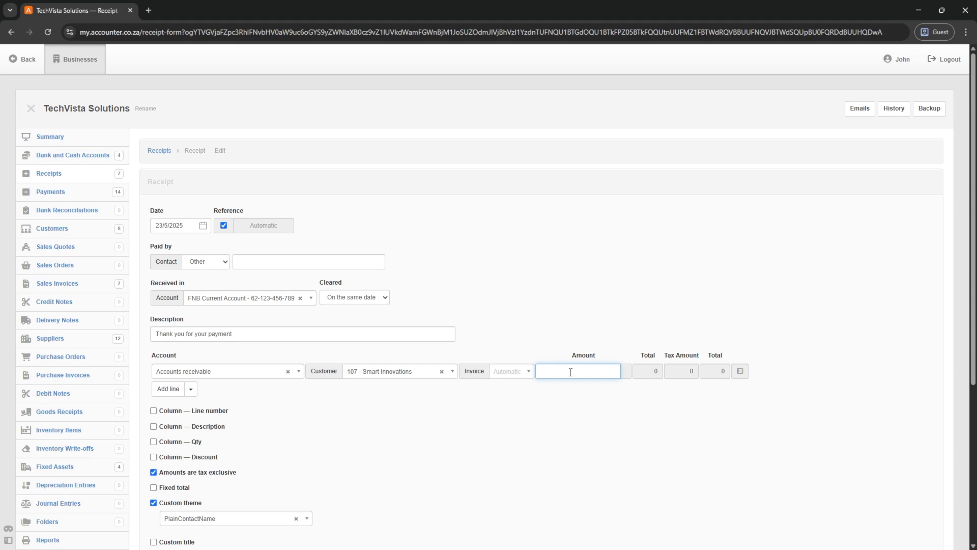
type("16500")
key("Tab")
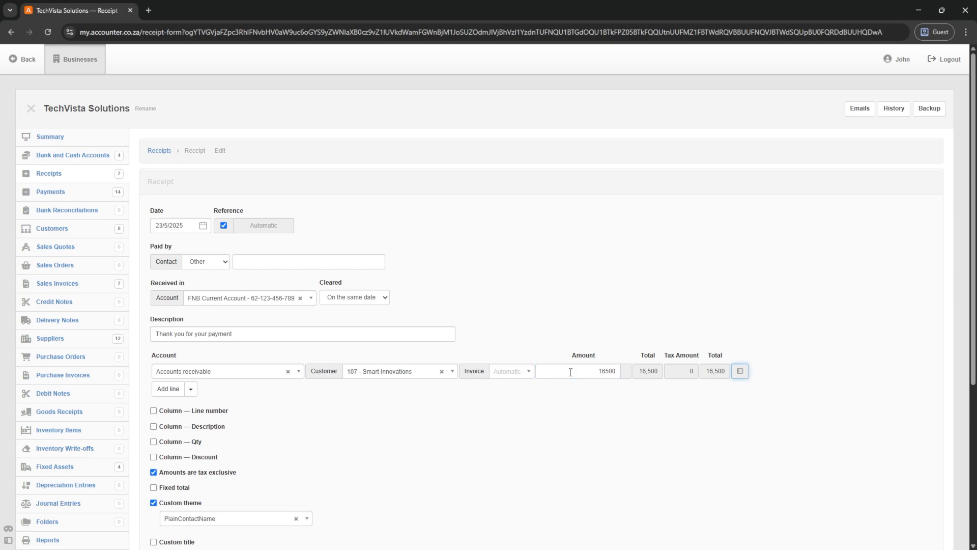
scroll(288, 421, "down", 4)
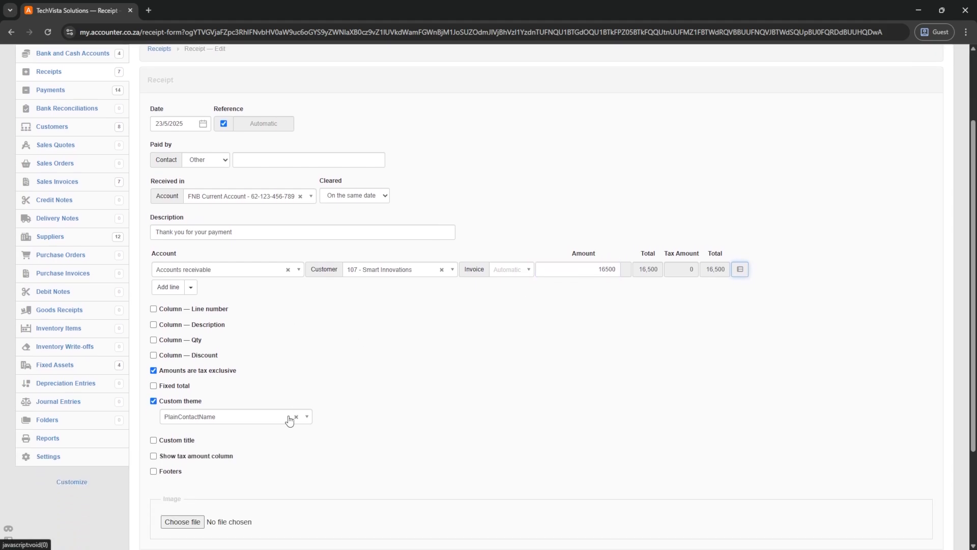
left_click(178, 431)
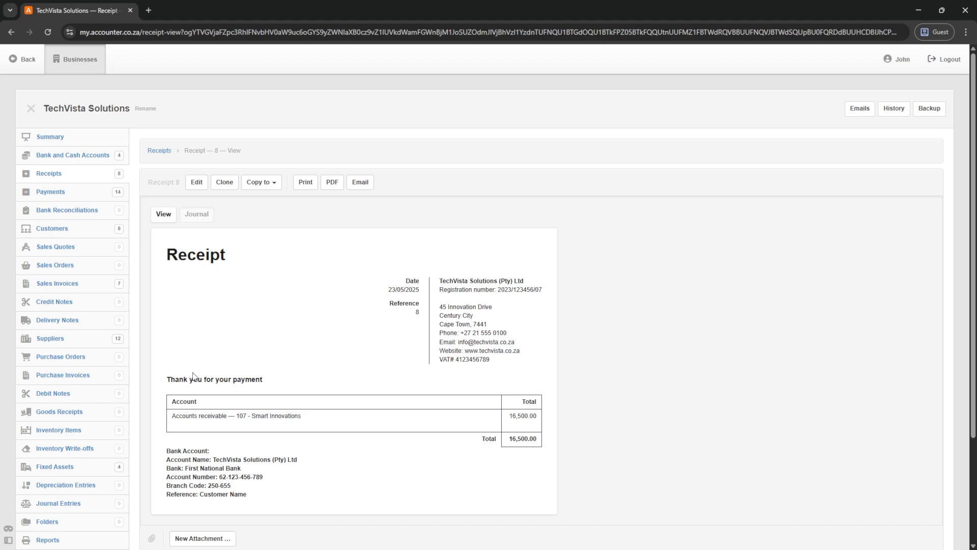
- Check Smart Innovations' -16,500.00 receivable transactions, then return to the receipts list
left_click_drag(303, 420, 222, 407)
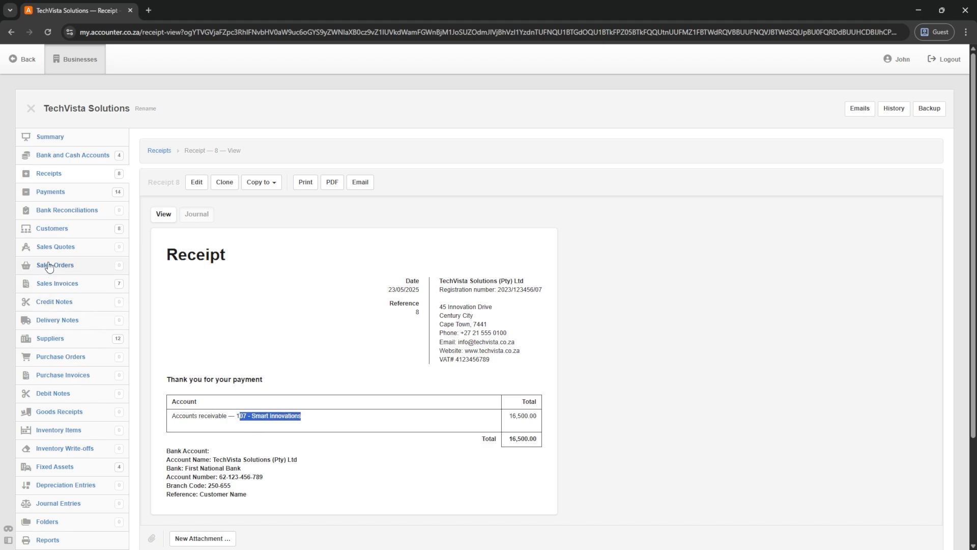
left_click(51, 229)
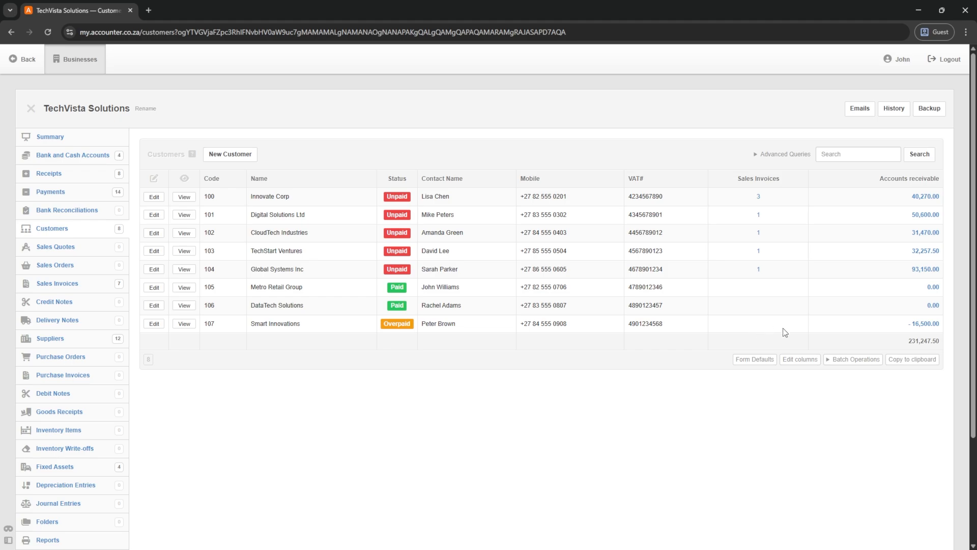
left_click(919, 324)
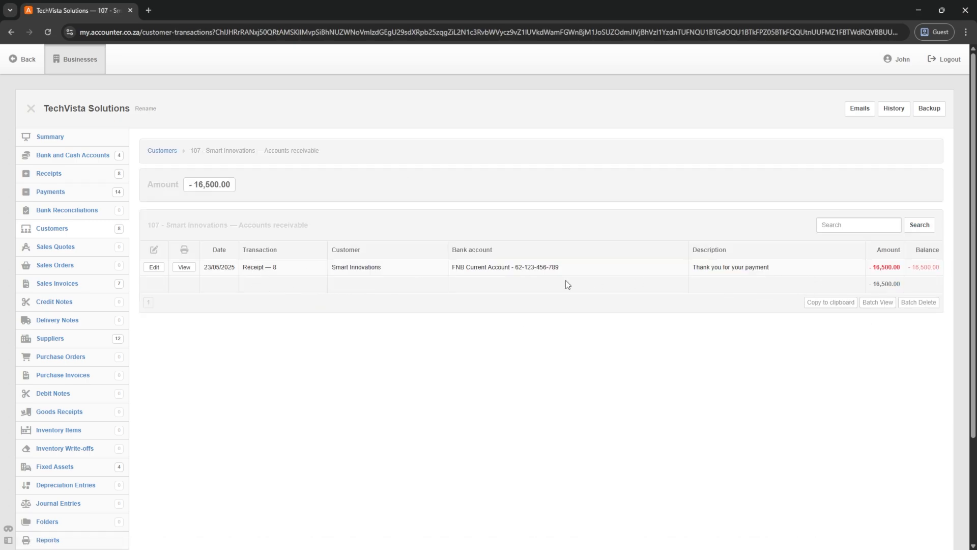
left_click(45, 175)
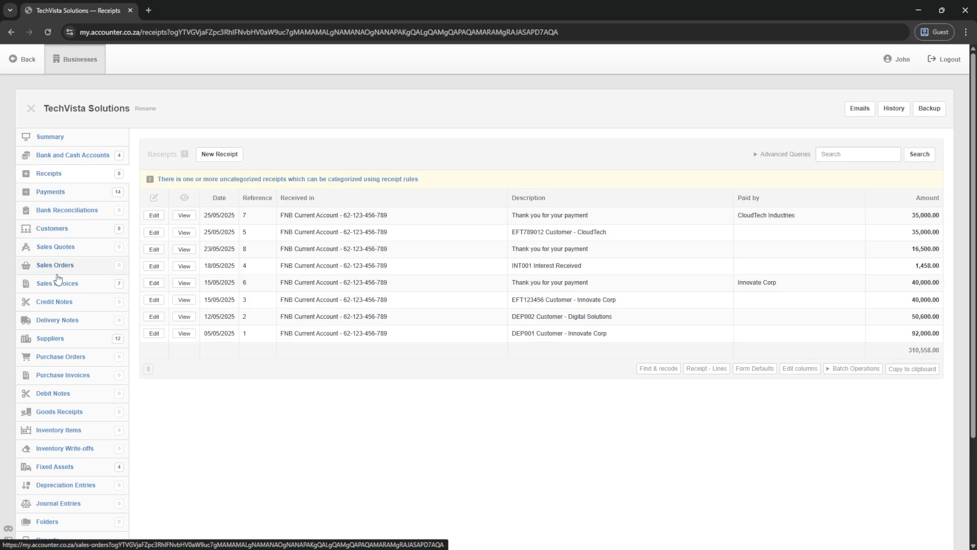
- Start a receipt dated 31 May 2025 into Petty Cash with description 'Cash'
left_click(219, 153)
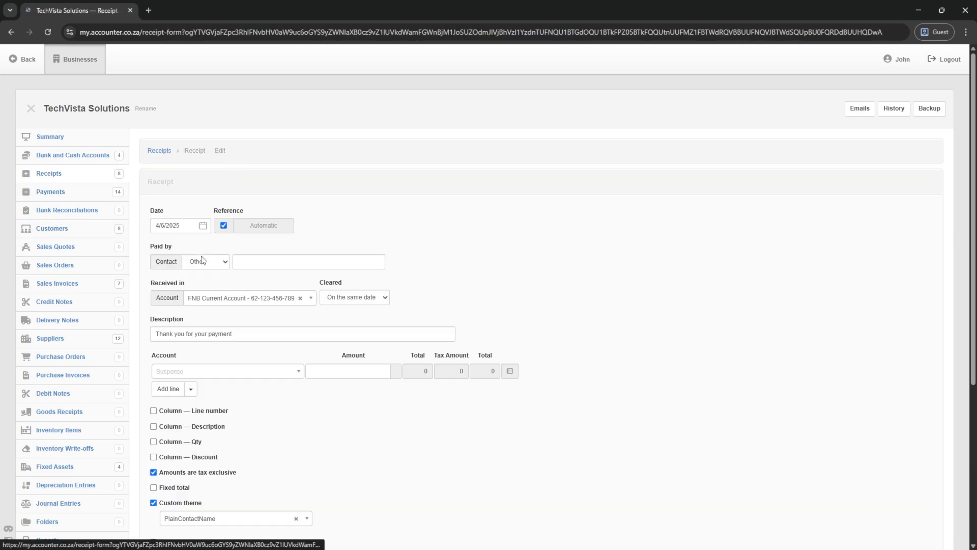
left_click(178, 228)
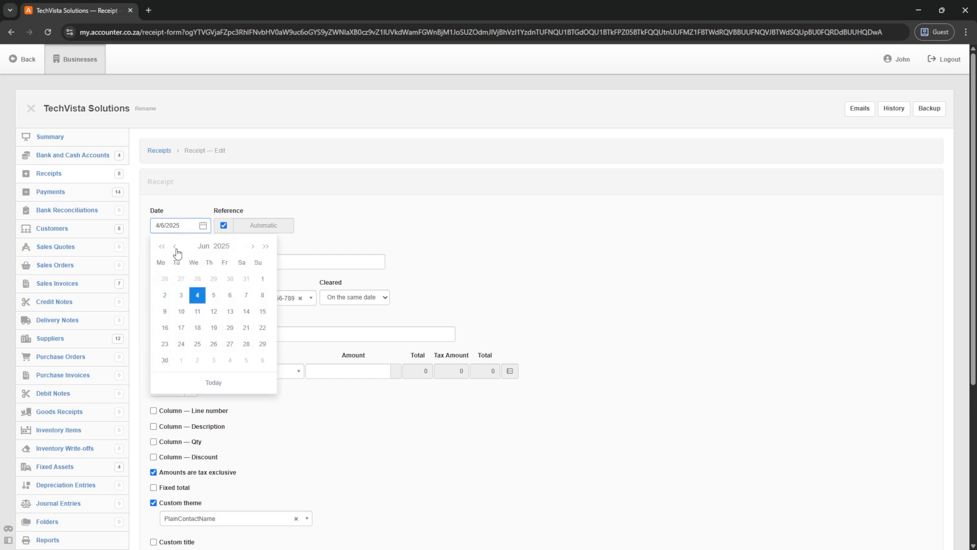
left_click(175, 247)
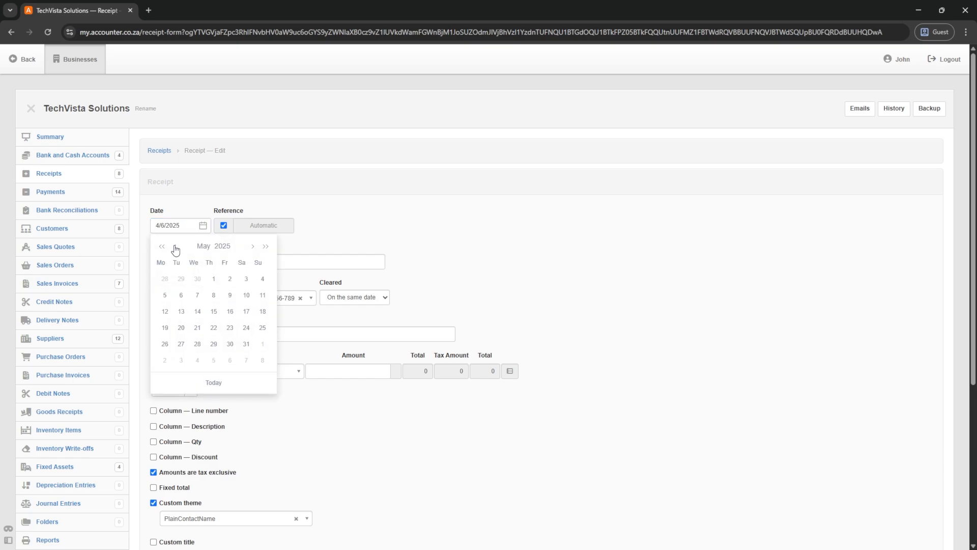
left_click(247, 344)
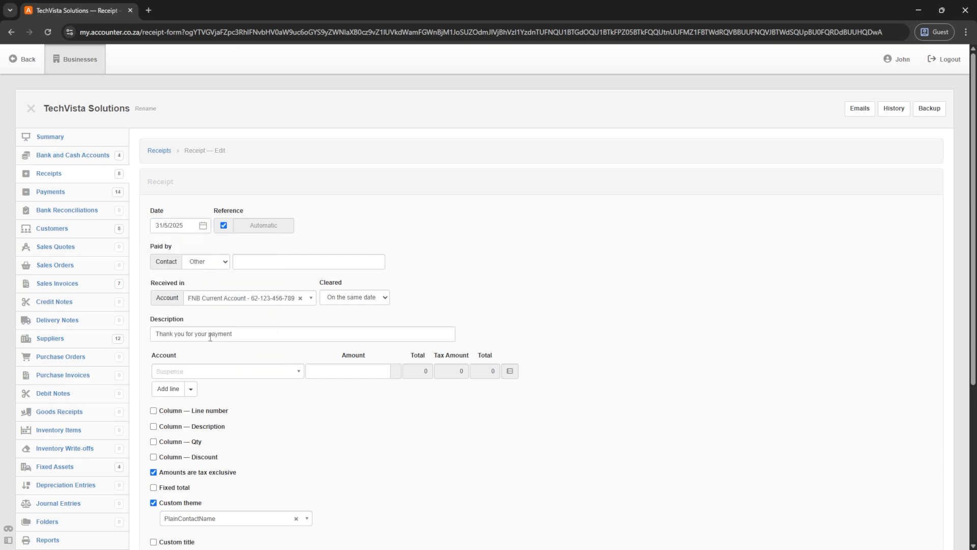
scroll(195, 334, "down", 1)
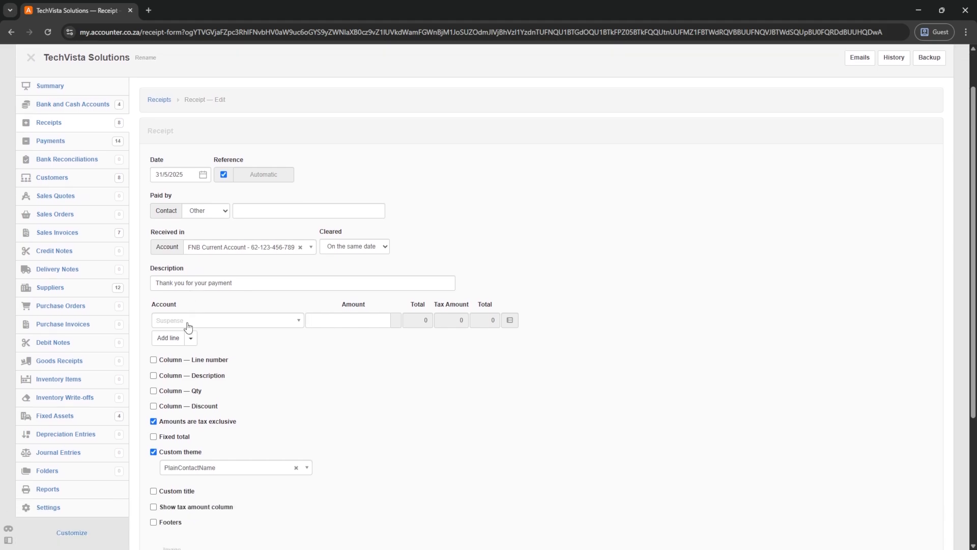
left_click(200, 251)
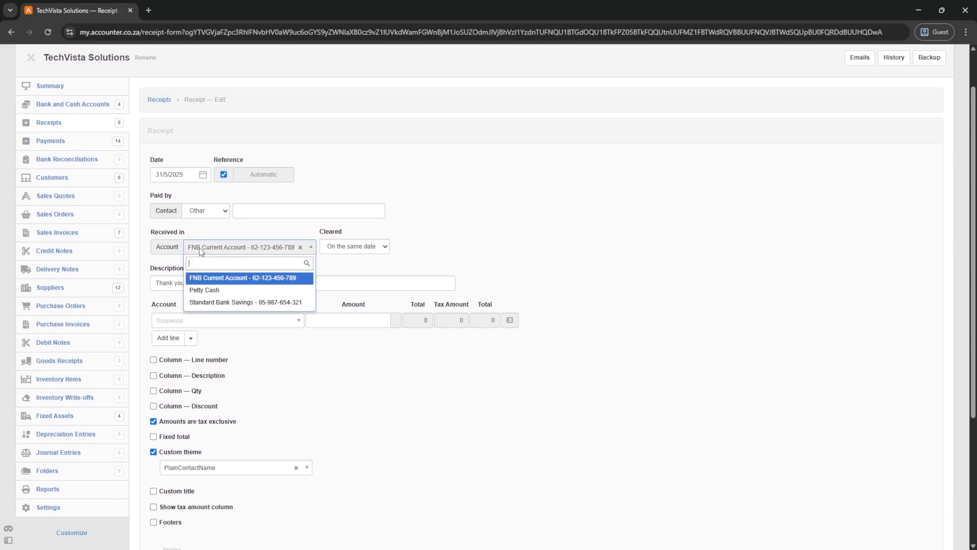
left_click(204, 291)
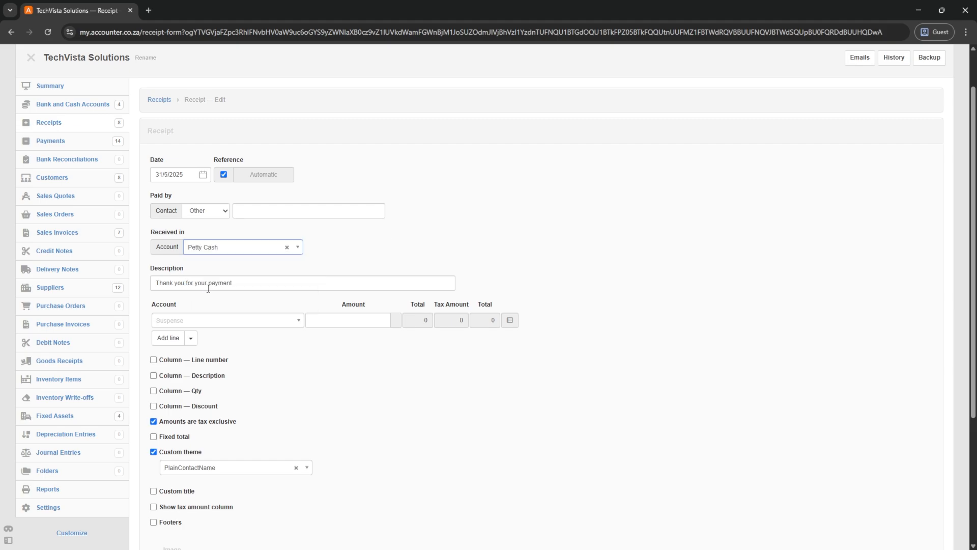
left_click(211, 284)
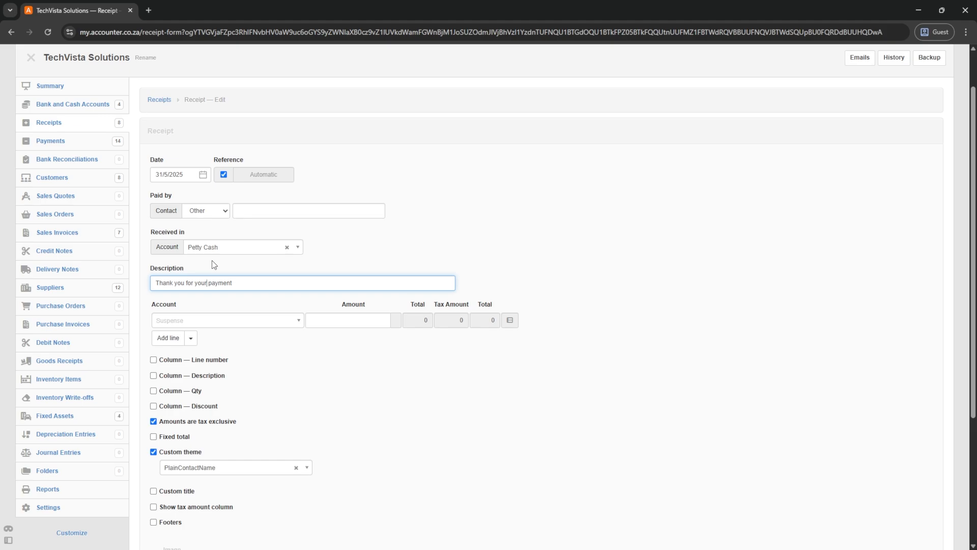
type("Cash")
- Allocate 2500 to Accounts receivable for 106 - DataTech Solutions and save the receipt
left_click(181, 322)
type("accoun")
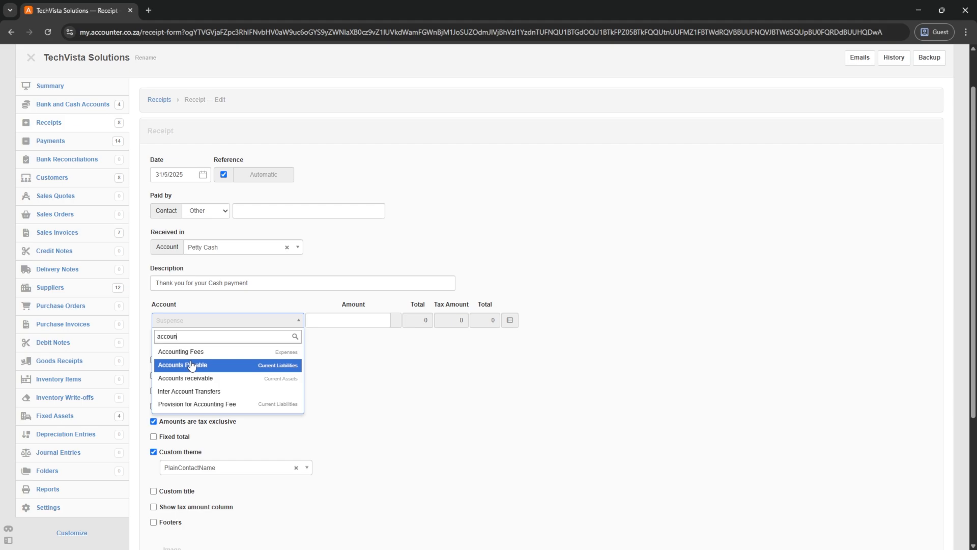
left_click(196, 378)
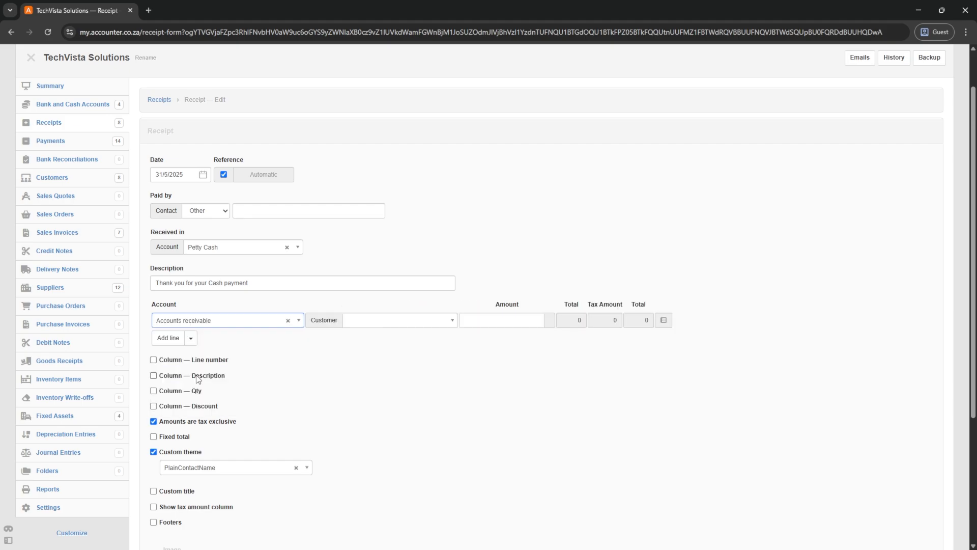
left_click(361, 322)
left_click(405, 425)
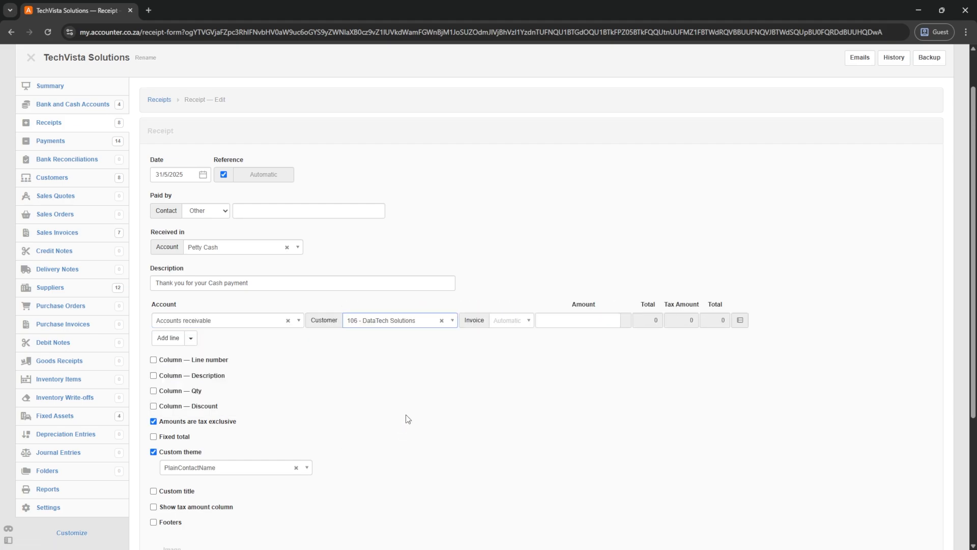
left_click(566, 321)
type("25")
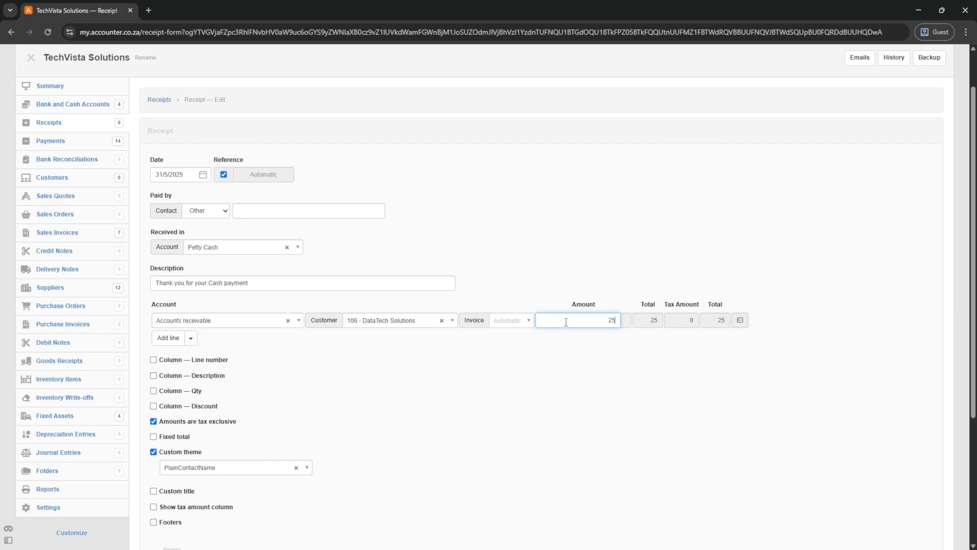
type("00")
key("Tab")
scroll(303, 368, "down", 4)
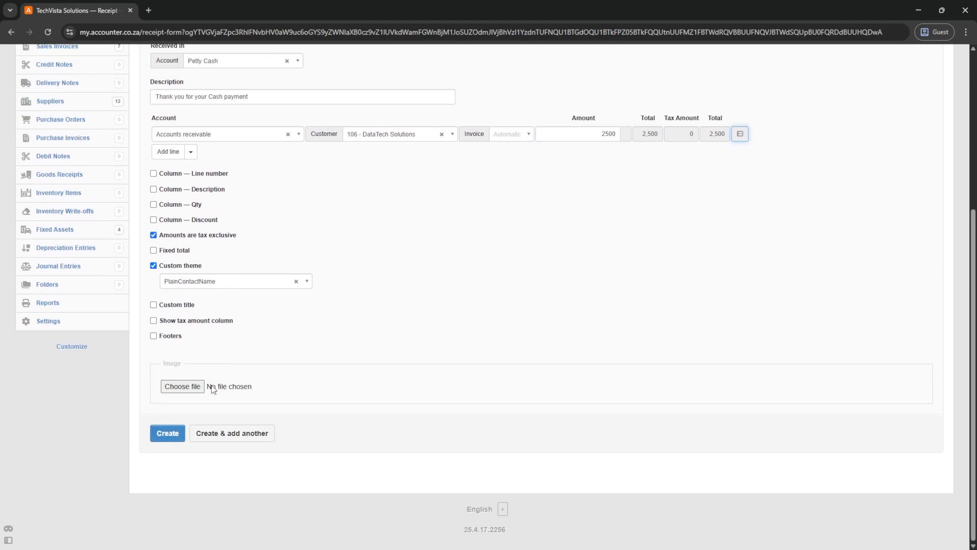
left_click(167, 432)
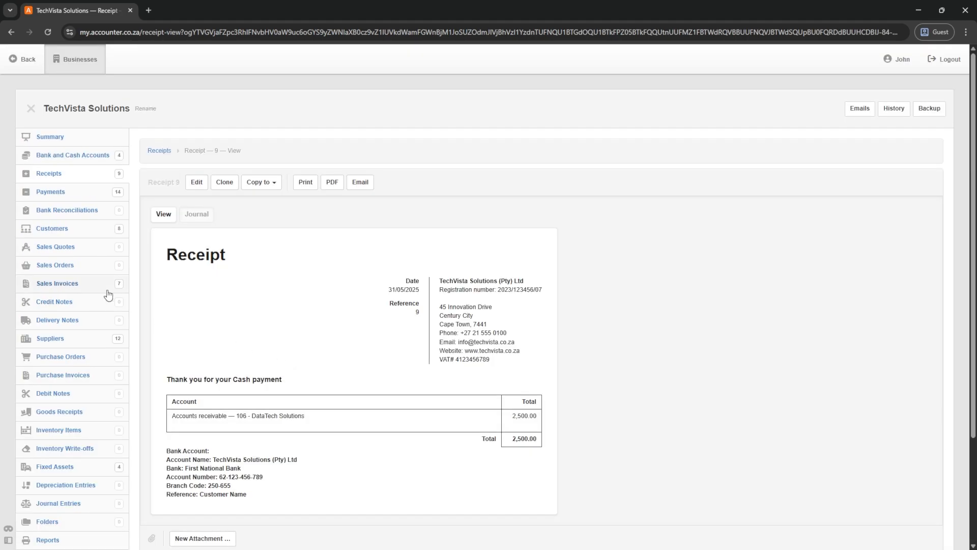
- Check DataTech Solutions' -2,500.00 receivable transaction paid into Petty Cash
left_click(49, 228)
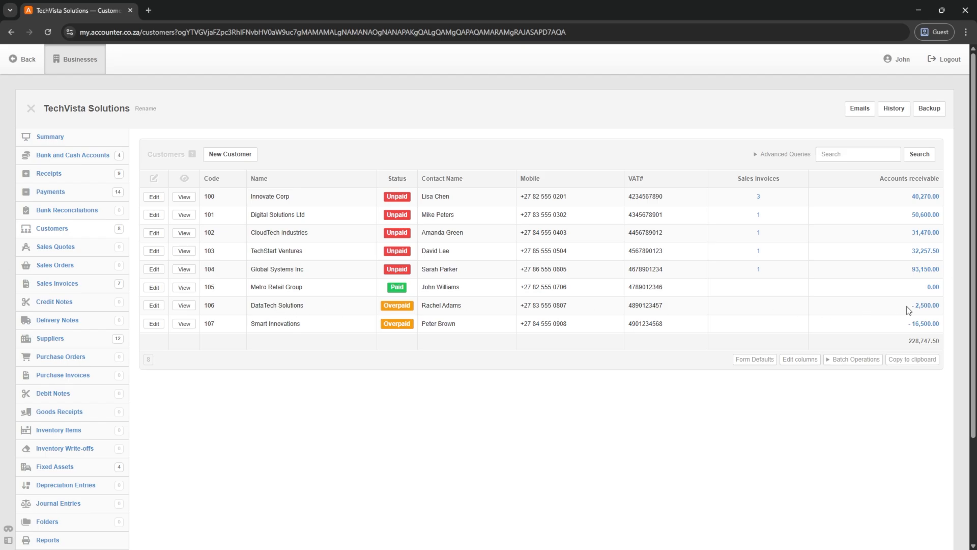
left_click(925, 306)
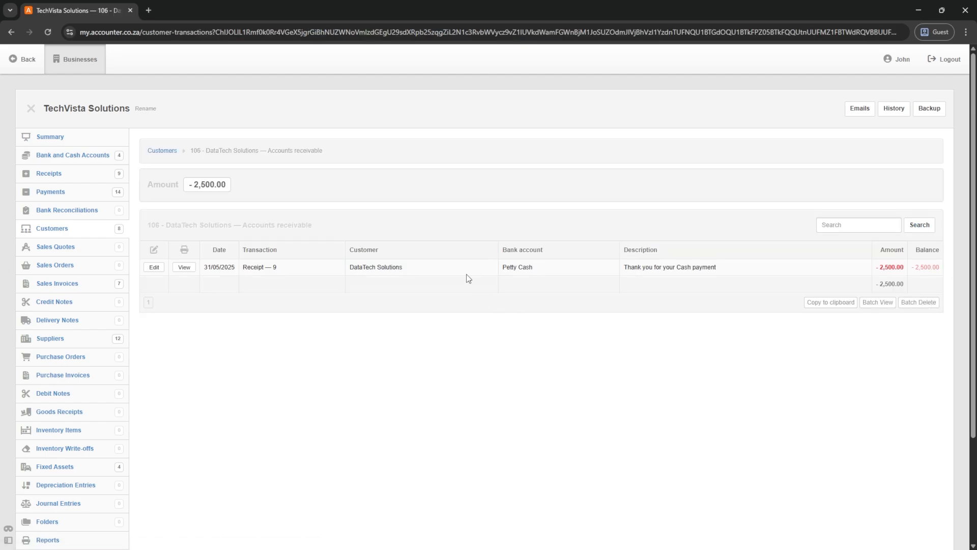
left_click_drag(536, 269, 503, 268)
- Verify Petty Cash's 2,500.00 entry from DataTech Solutions, then return to Bank and Cash Accounts
left_click(71, 156)
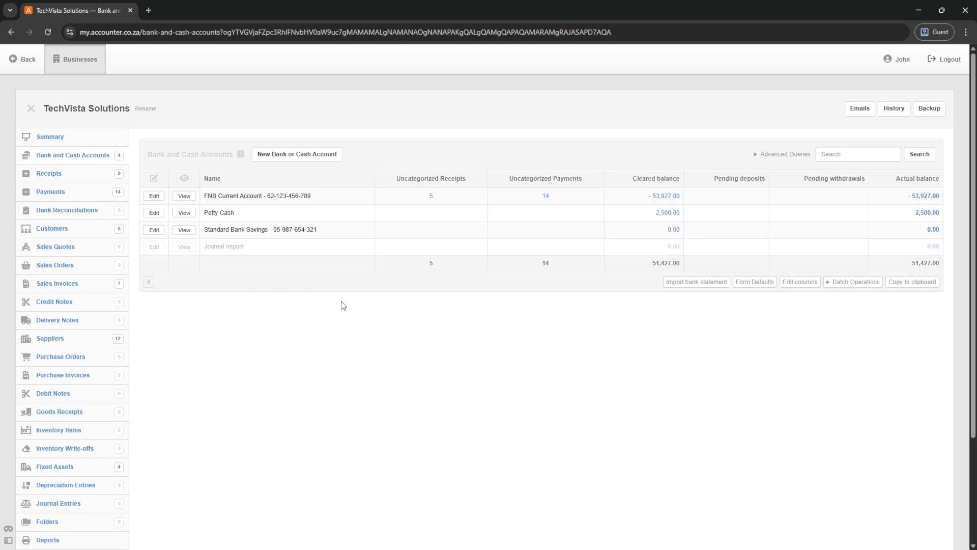
left_click(927, 214)
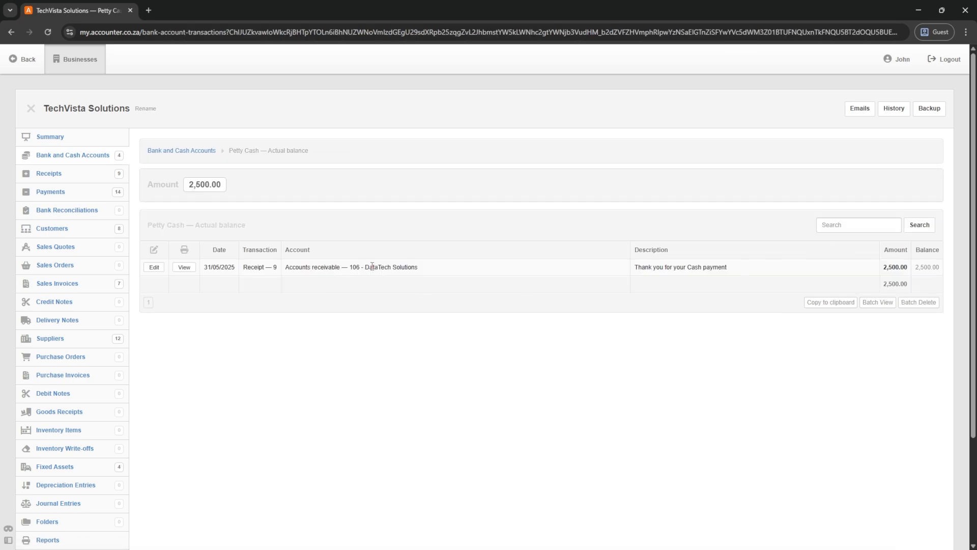
left_click_drag(419, 269, 364, 269)
left_click(193, 151)
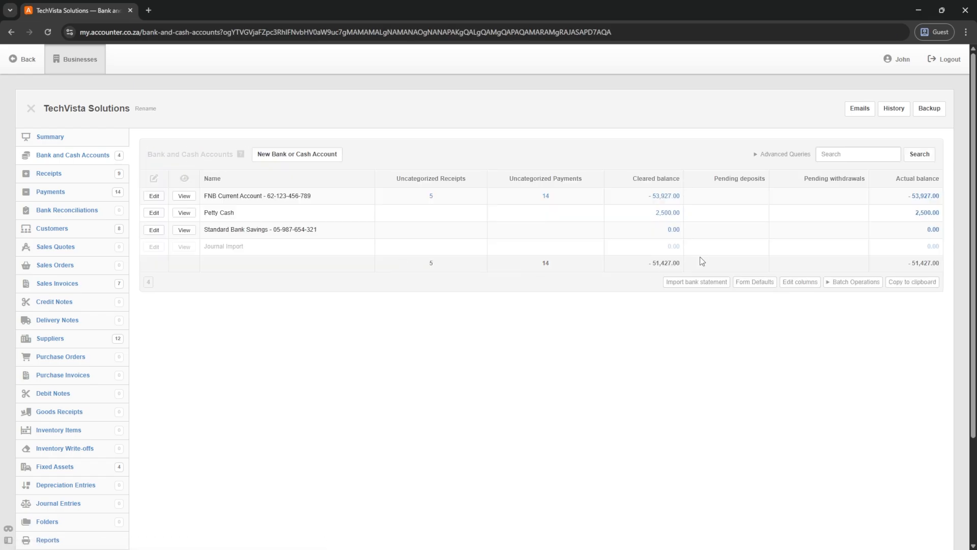
- Scroll through the FNB Current Account's receipts and payments at -53,927.00, then go to Customers
left_click(925, 197)
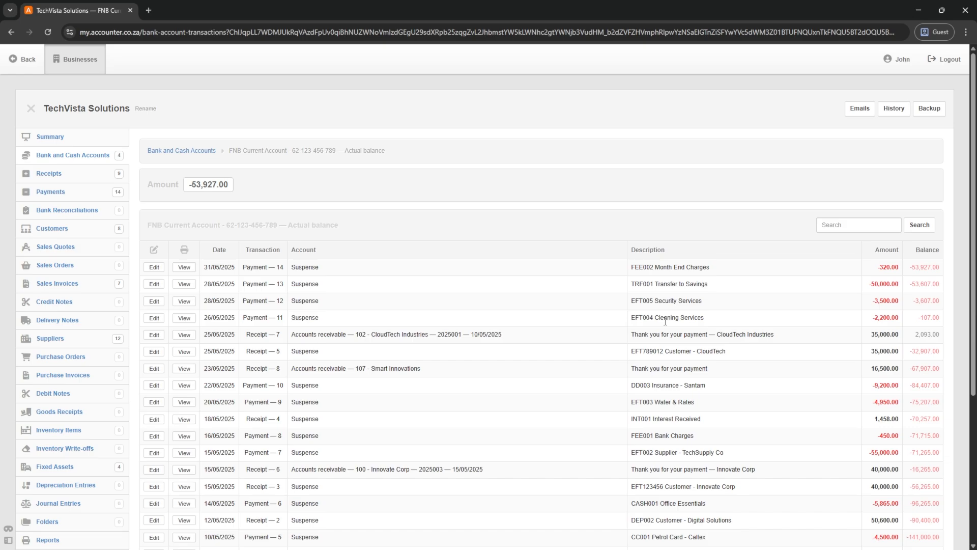
scroll(665, 322, "down", 2)
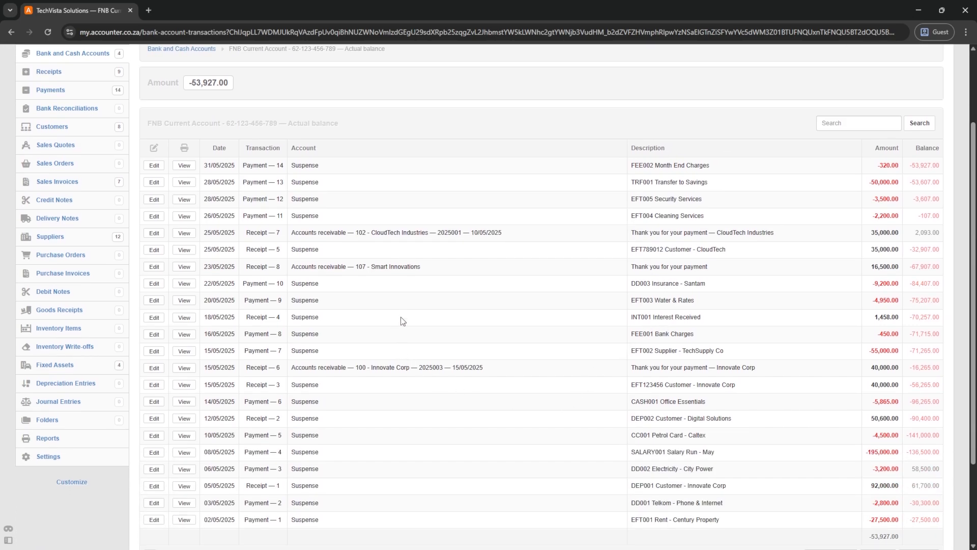
scroll(403, 321, "down", 1)
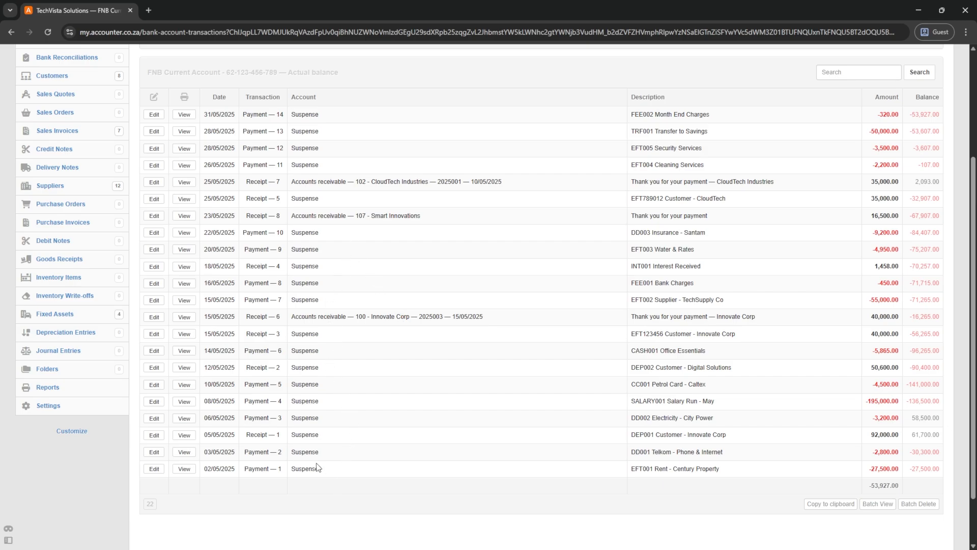
left_click_drag(316, 467, 293, 314)
left_click(374, 334)
scroll(211, 303, "up", 3)
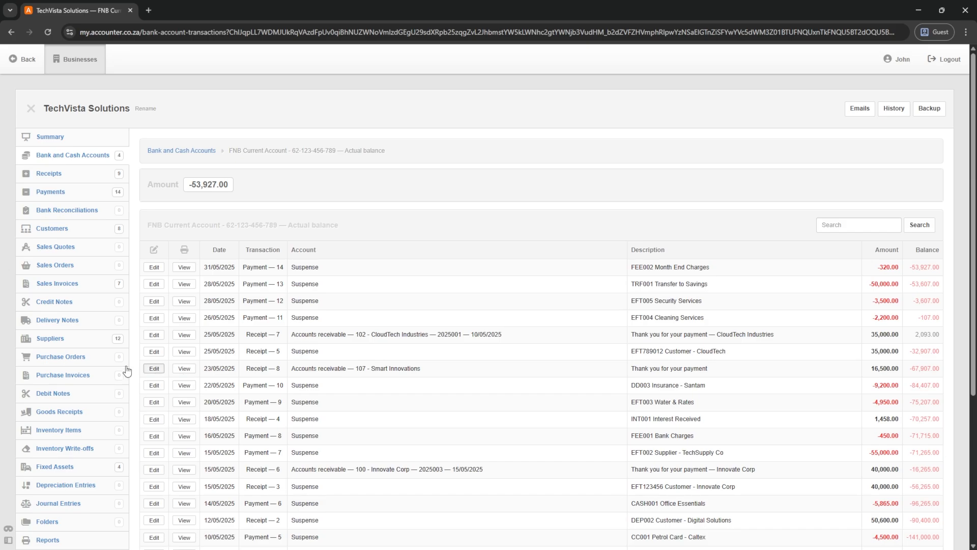
left_click(48, 232)
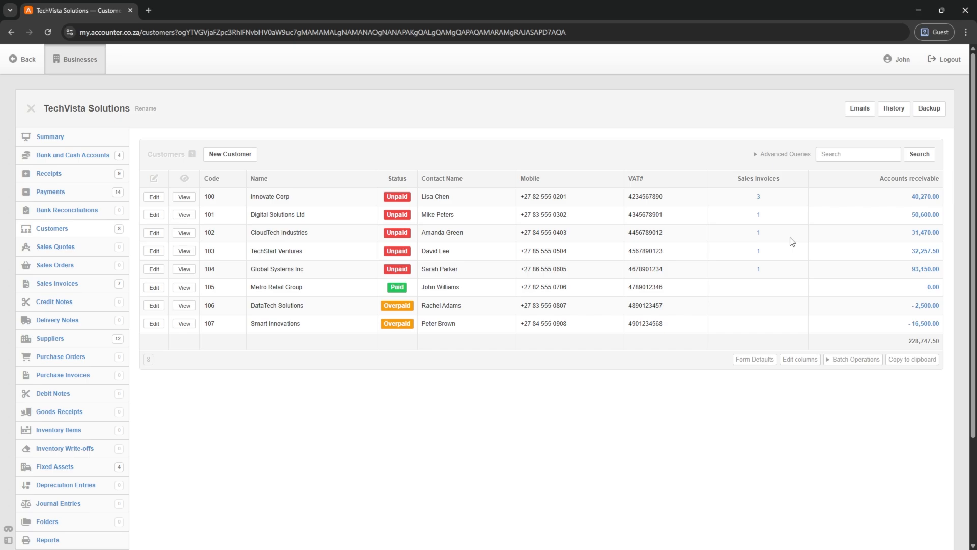
- View Digital Solutions Ltd's 50,600.00 invoice 2025002, then review amounts in the Receipts list
left_click(759, 215)
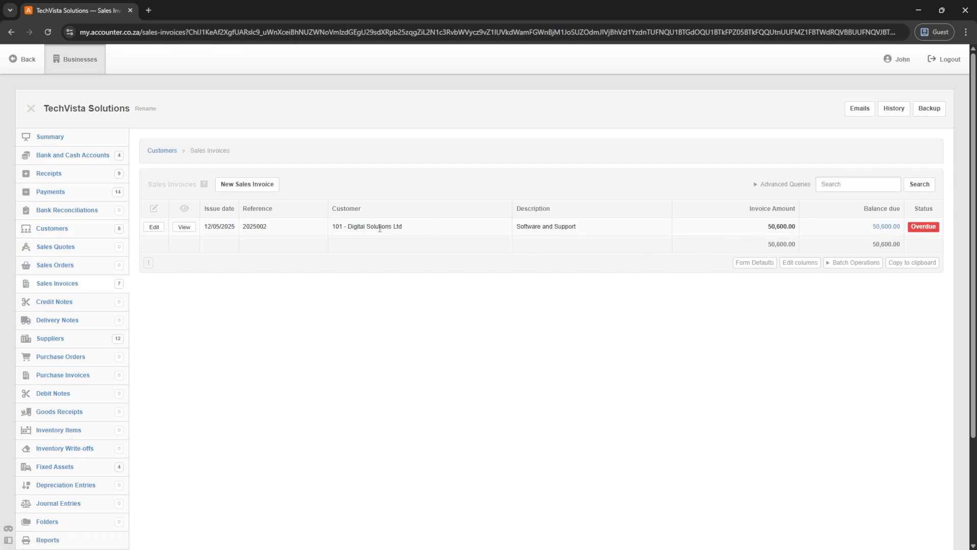
left_click(185, 227)
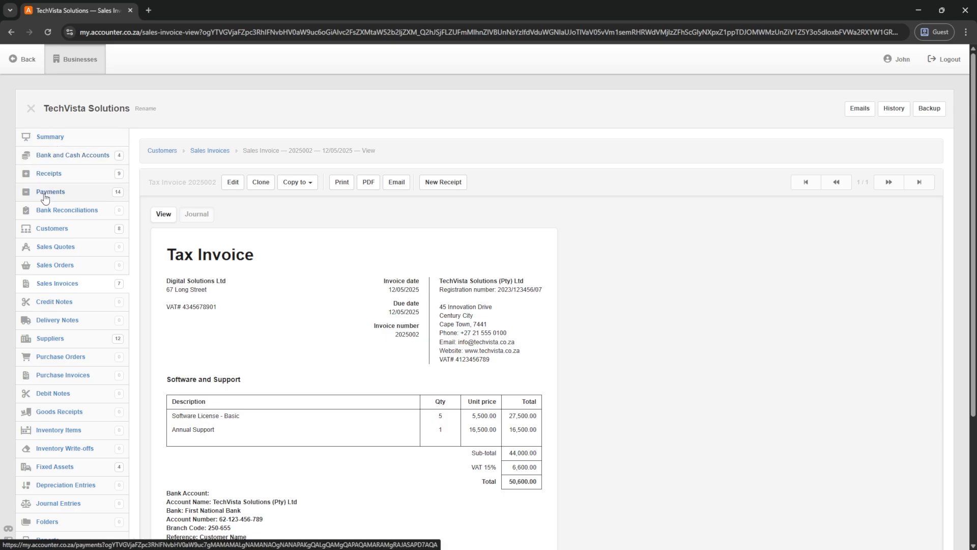
left_click(52, 176)
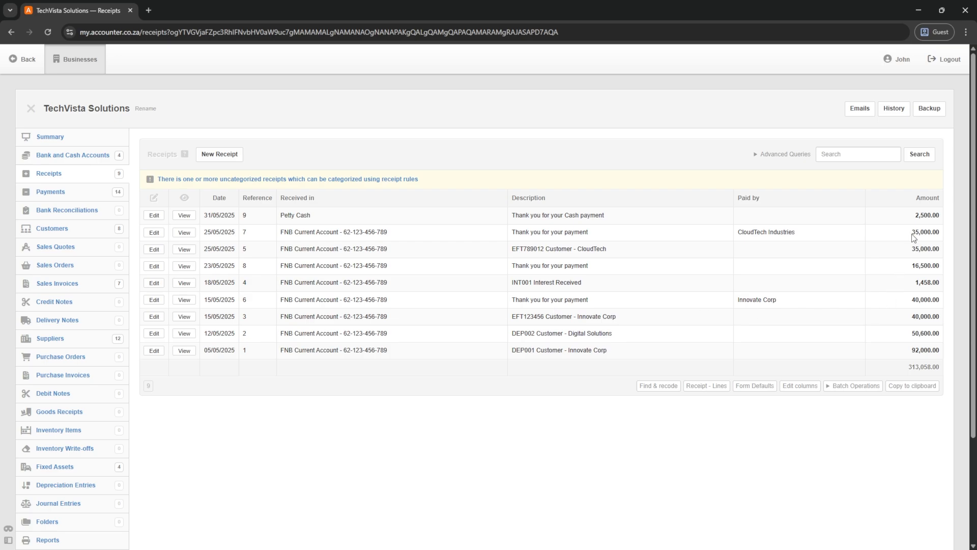
left_click_drag(912, 234, 929, 249)
mouse_move(910, 302)
left_mouse_down()
mouse_move(937, 313)
mouse_move(911, 306)
mouse_move(921, 313)
left_mouse_up()
left_click(908, 324)
- Tick duplicate receipts 5 and 3 under Batch Delete and remove them
left_click(853, 385)
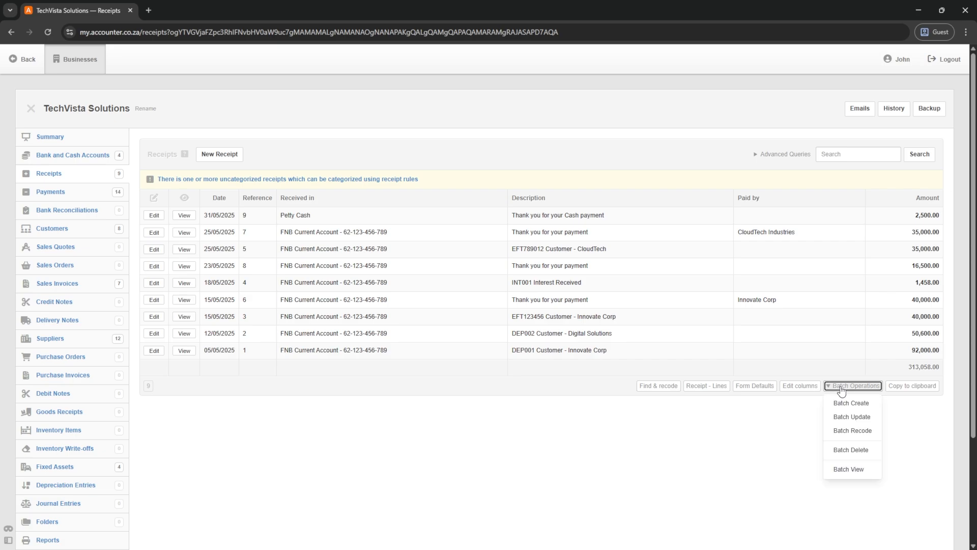
left_click(852, 450)
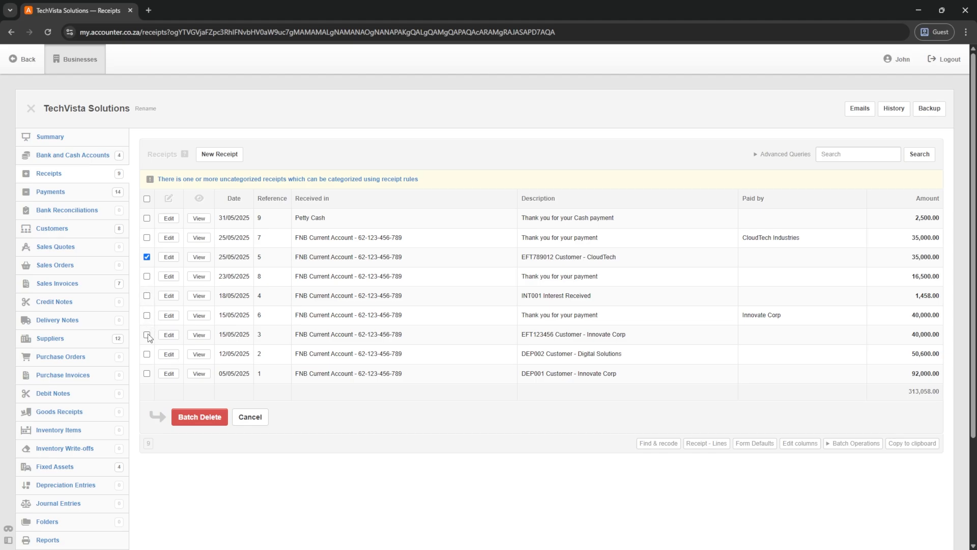
left_click(194, 417)
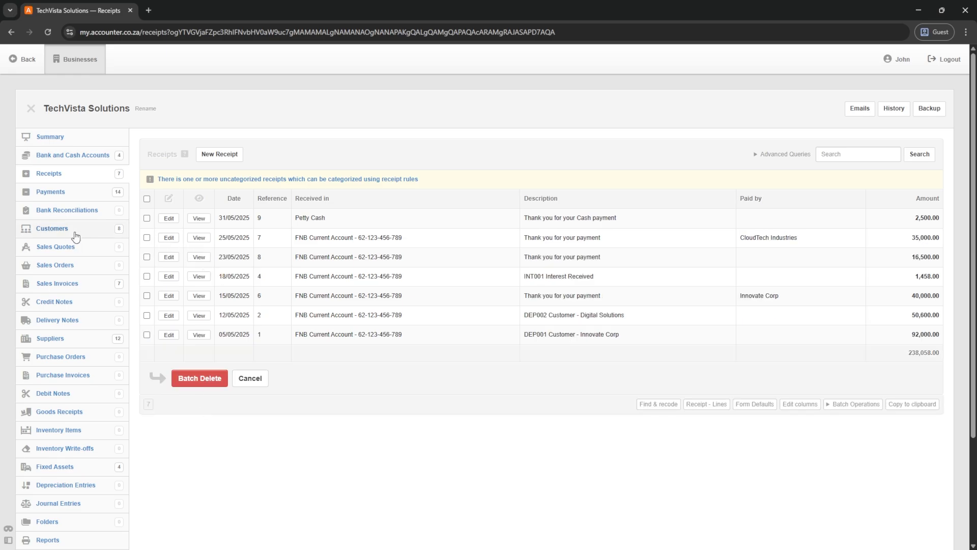
left_click(57, 155)
- Review the FNB Current Account transactions: receipts 7 (35,000.00) and 6 (40,000.00), closing at -128,927.00
left_click(914, 198)
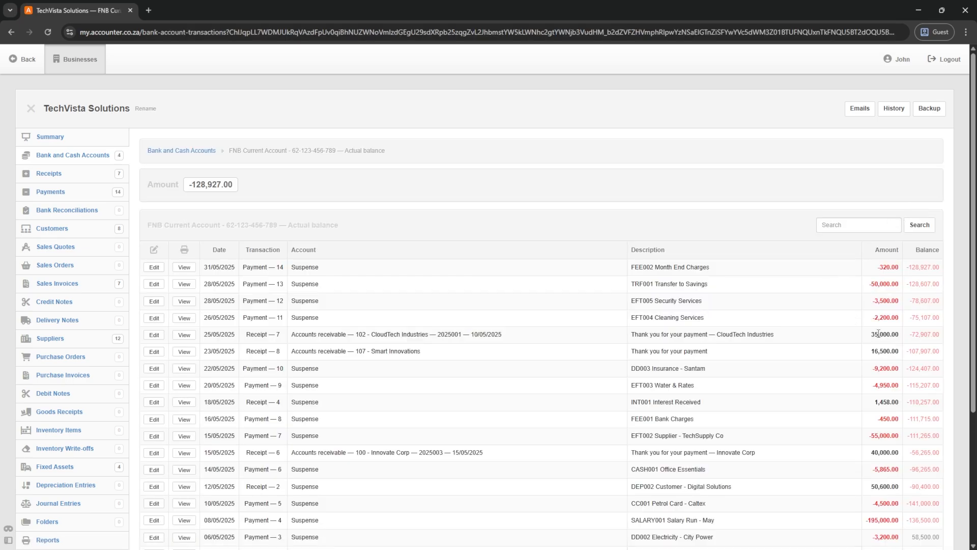
left_click_drag(888, 334, 871, 334)
scroll(833, 327, "down", 2)
scroll(833, 327, "down", 1)
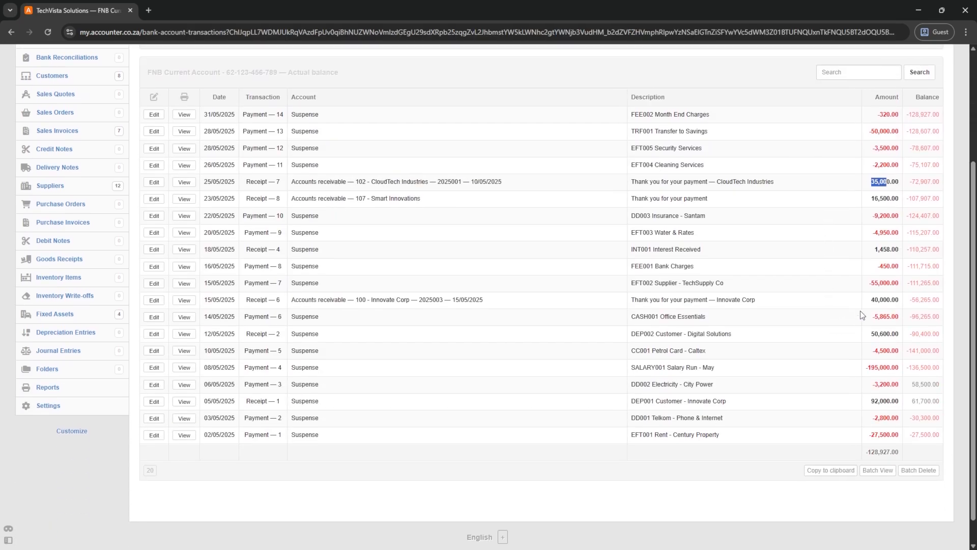
left_click_drag(871, 300, 900, 300)
scroll(757, 392, "up", 3)
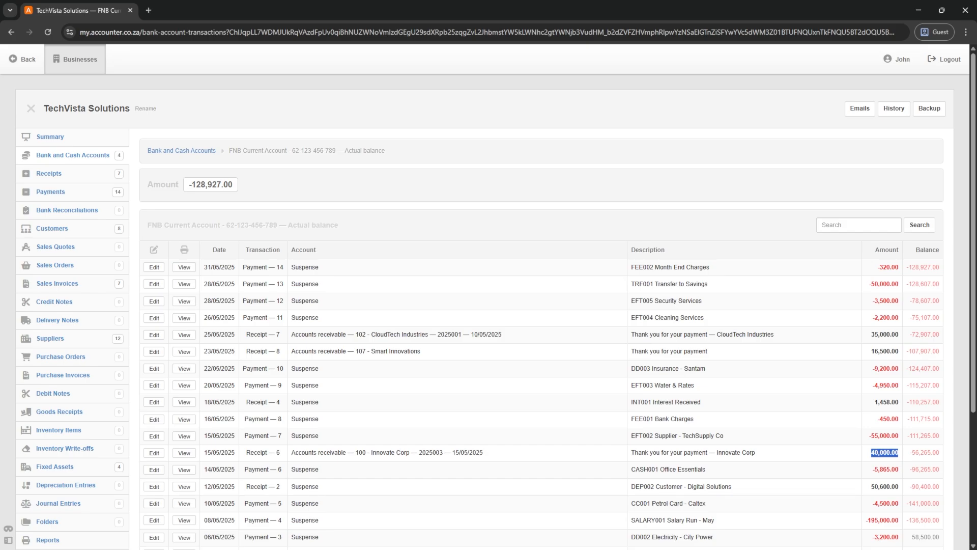
- Glance at Credit Notes and a new credit note, then switch to the Sales Invoices list
left_click(53, 303)
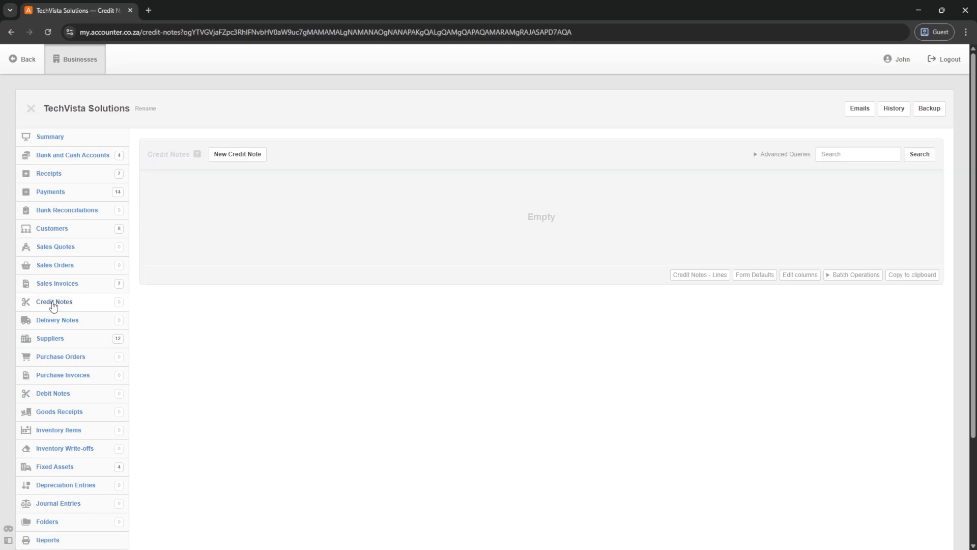
left_click(234, 154)
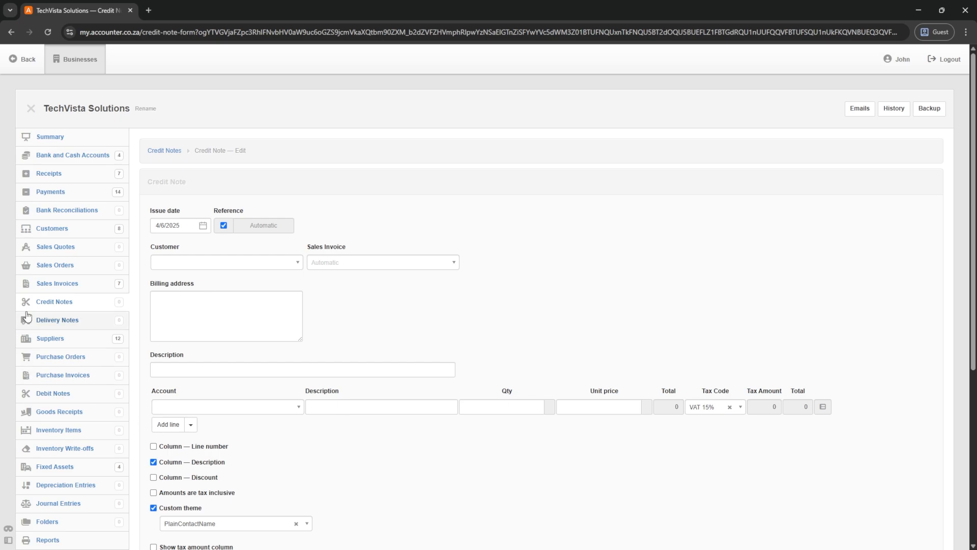
left_click(51, 287)
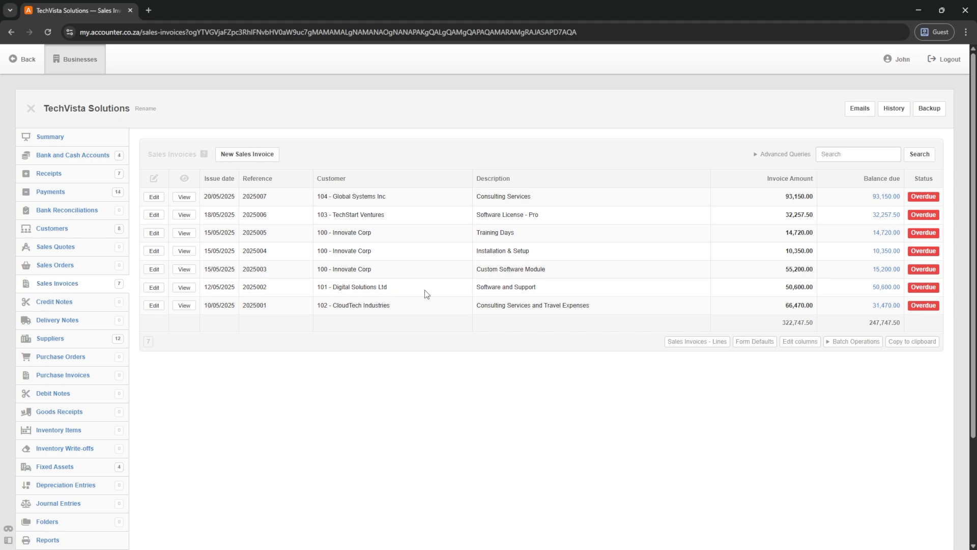
- Copy sales invoice 2025002 into a new credit note with issue date 20 May 2025
left_click(185, 288)
scroll(336, 312, "down", 2)
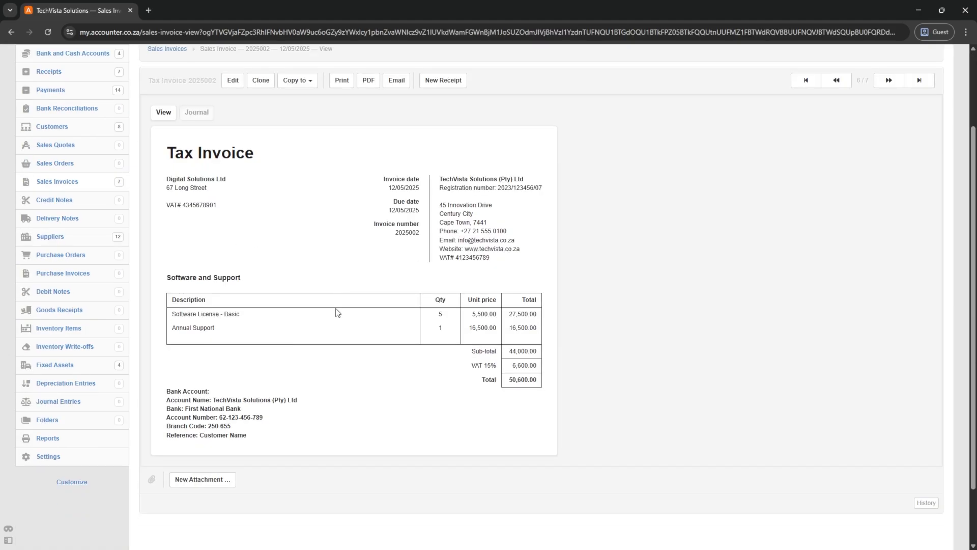
left_click(292, 83)
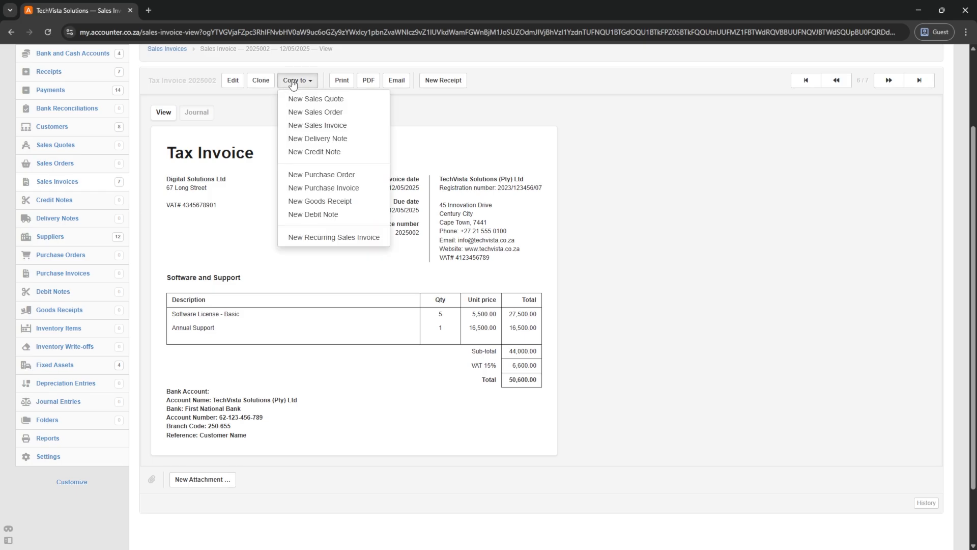
left_click(315, 155)
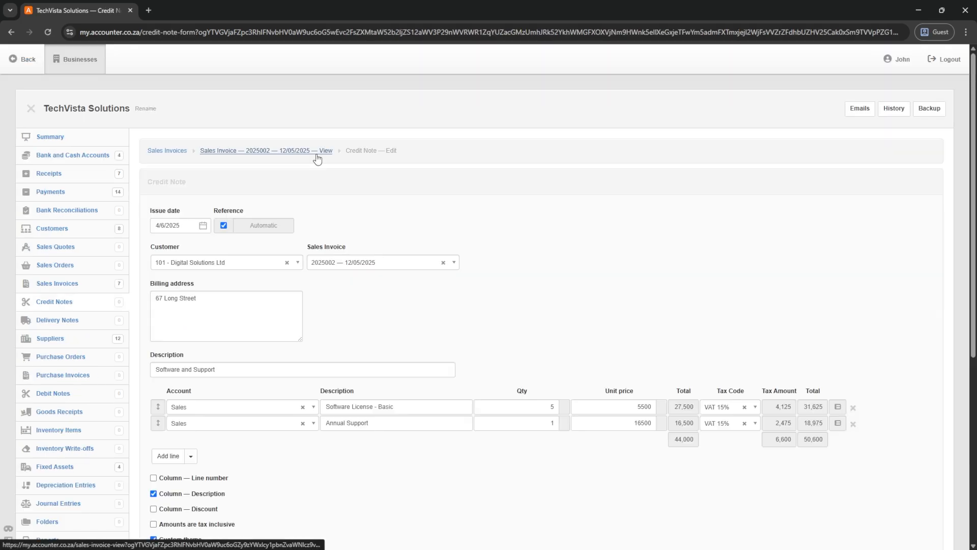
scroll(331, 301, "down", 1)
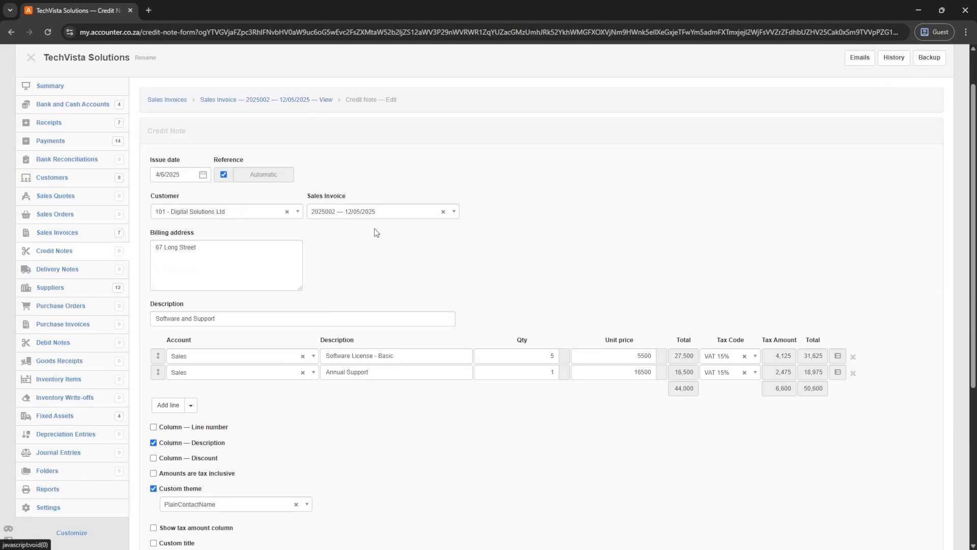
left_click(183, 174)
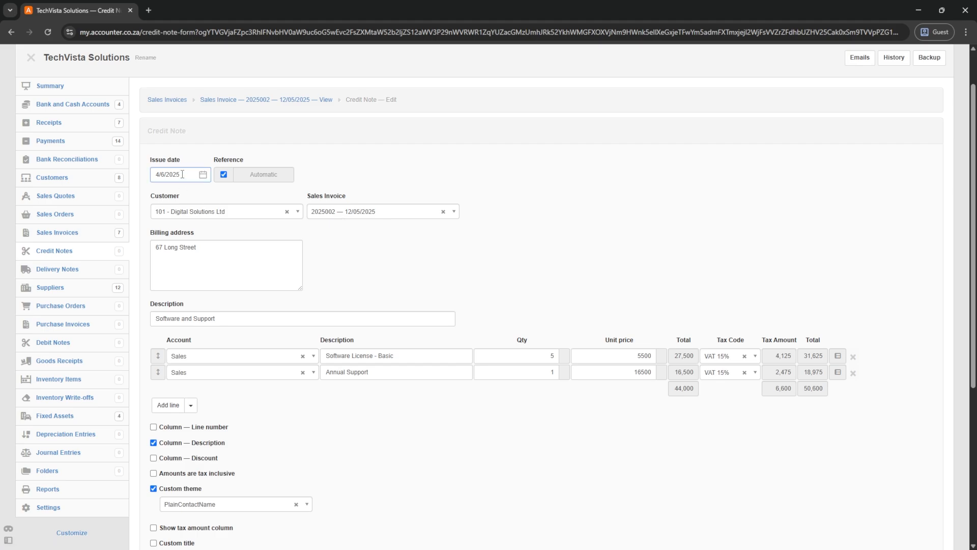
left_click_drag(182, 174, 155, 174)
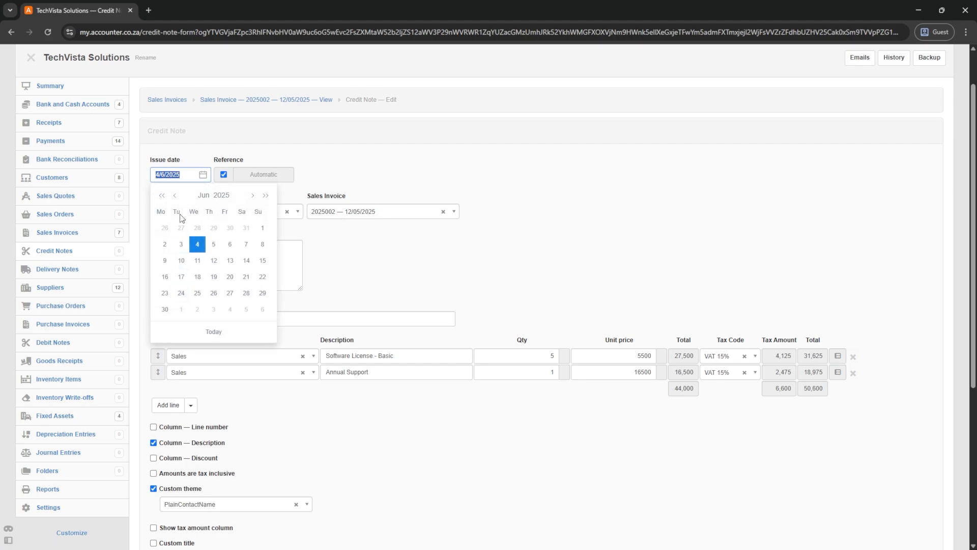
left_click(174, 195)
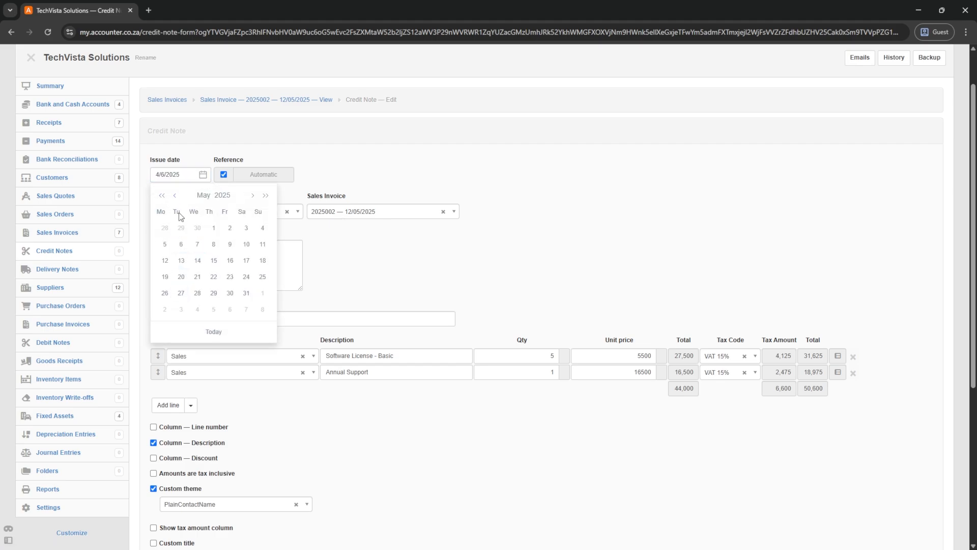
left_click(182, 277)
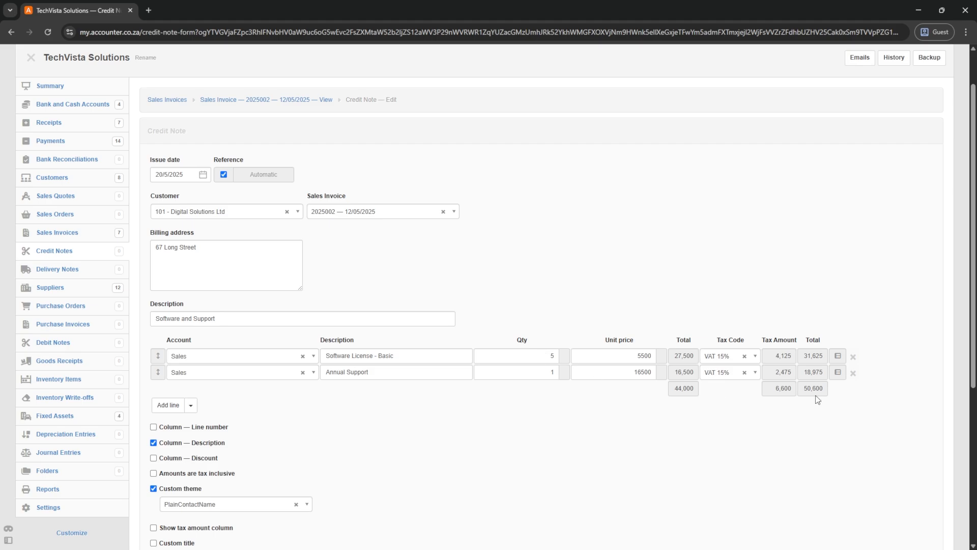
- Remove the Annual Support line, set Software License - Basic quantity to 1, and create it
left_click_drag(390, 374, 309, 373)
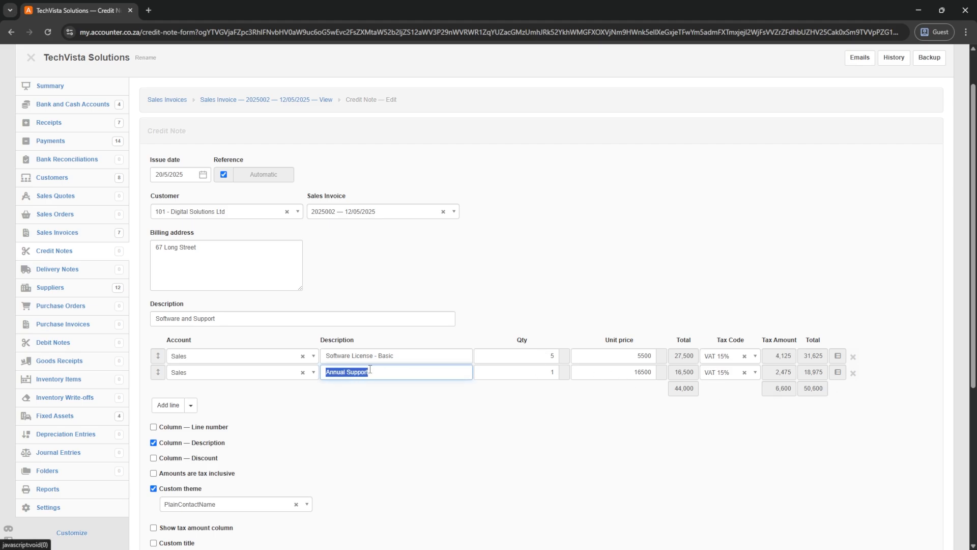
left_click(854, 373)
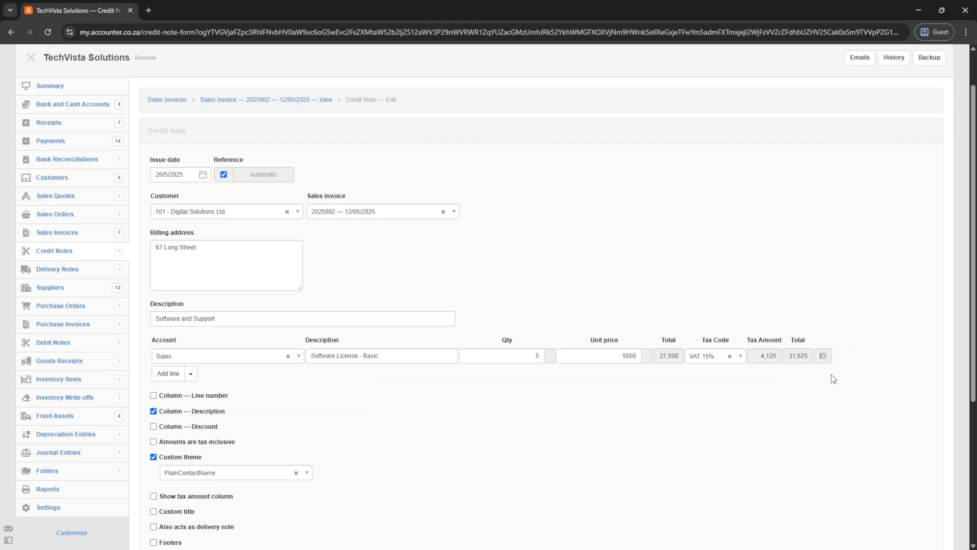
left_click(533, 356)
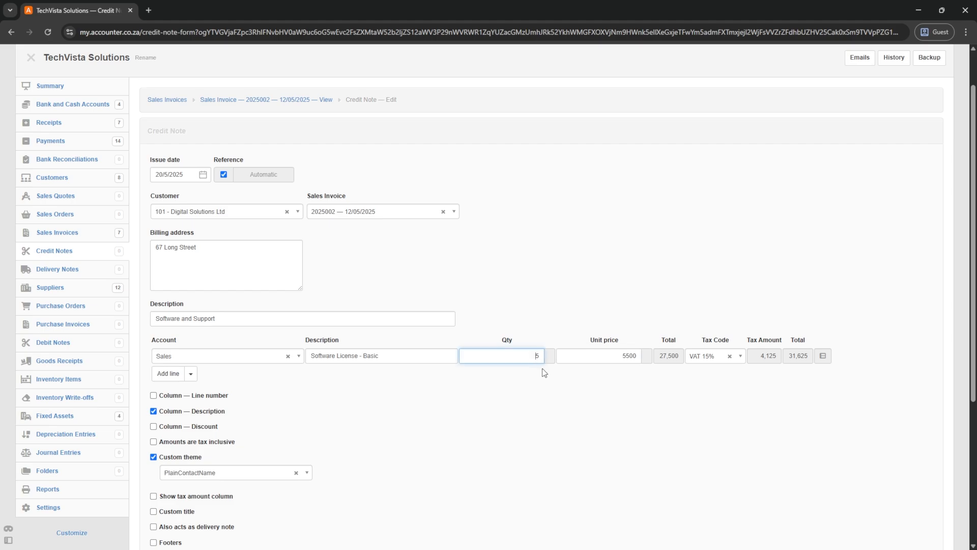
key("BackSpace")
key("Tab")
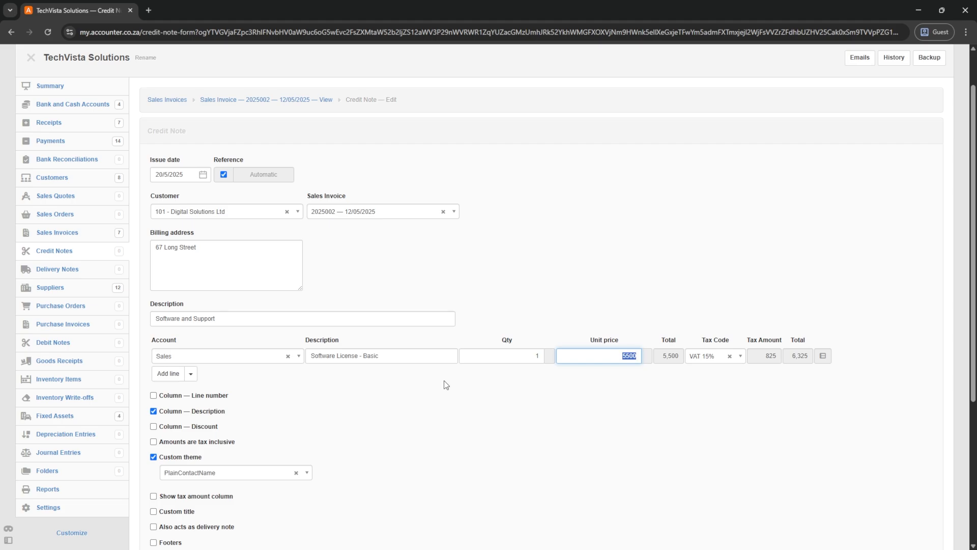
scroll(444, 380, "down", 3)
left_click(166, 502)
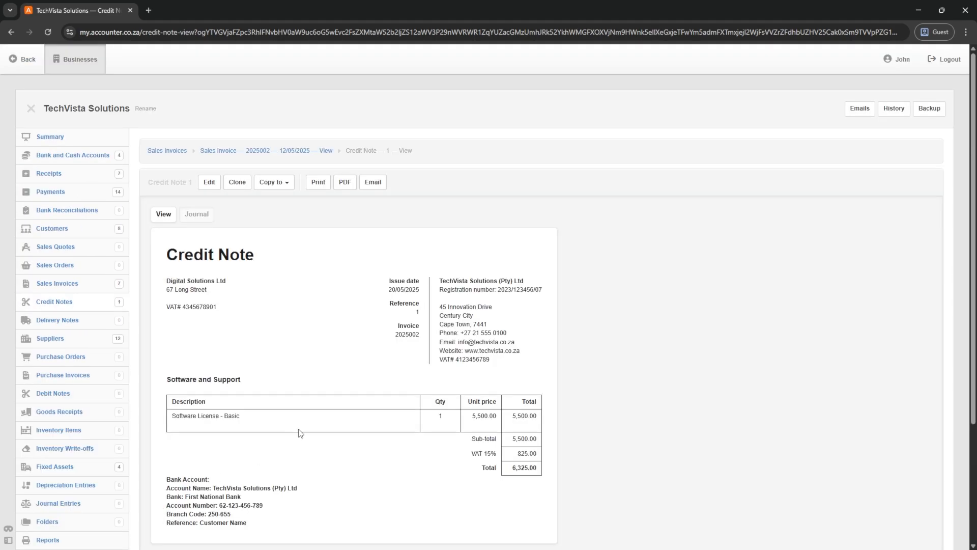
- From Customers, open Digital Solutions Ltd's 44,275.00 accounts receivable transactions
left_click(44, 233)
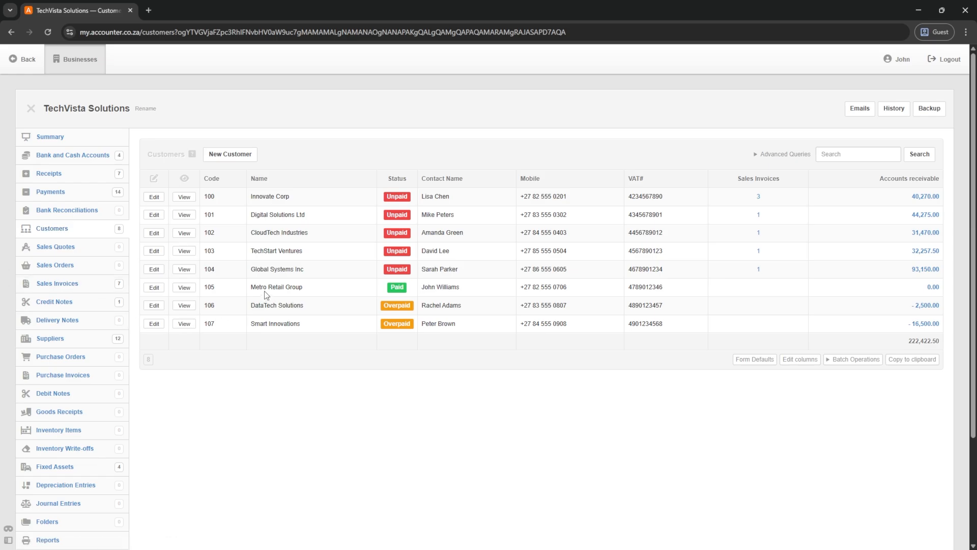
left_click(925, 216)
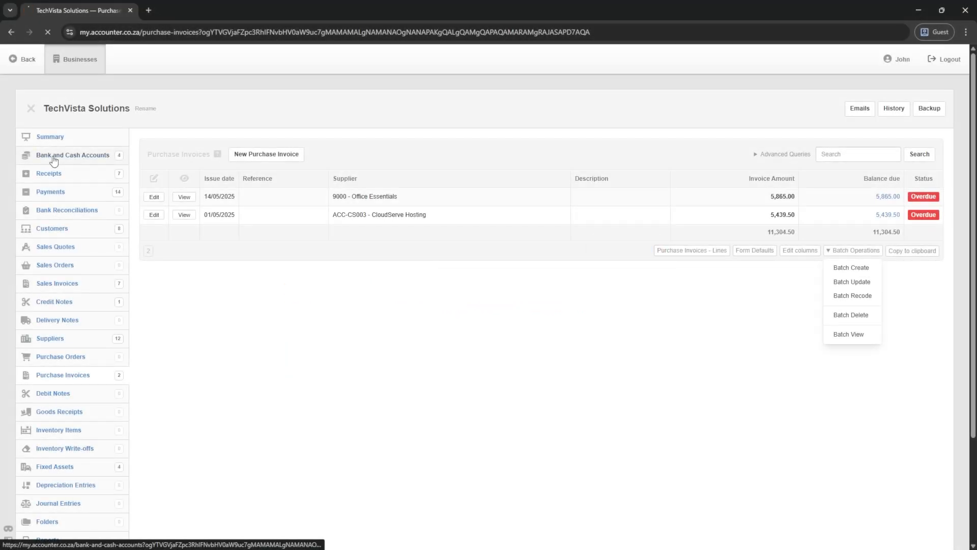
- List the 14 uncategorized FNB Current Account payments and highlight Office Essentials in CASH001
left_click(51, 158)
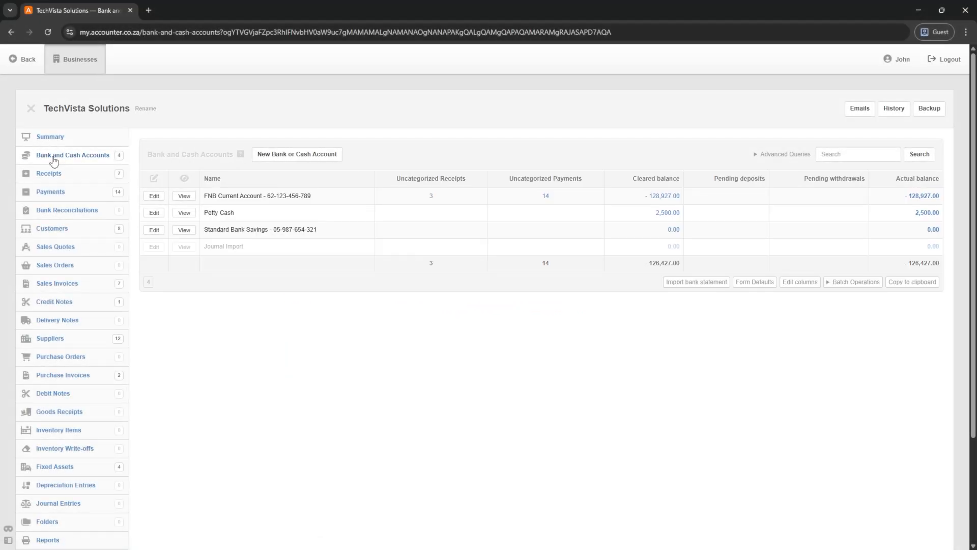
left_click(547, 197)
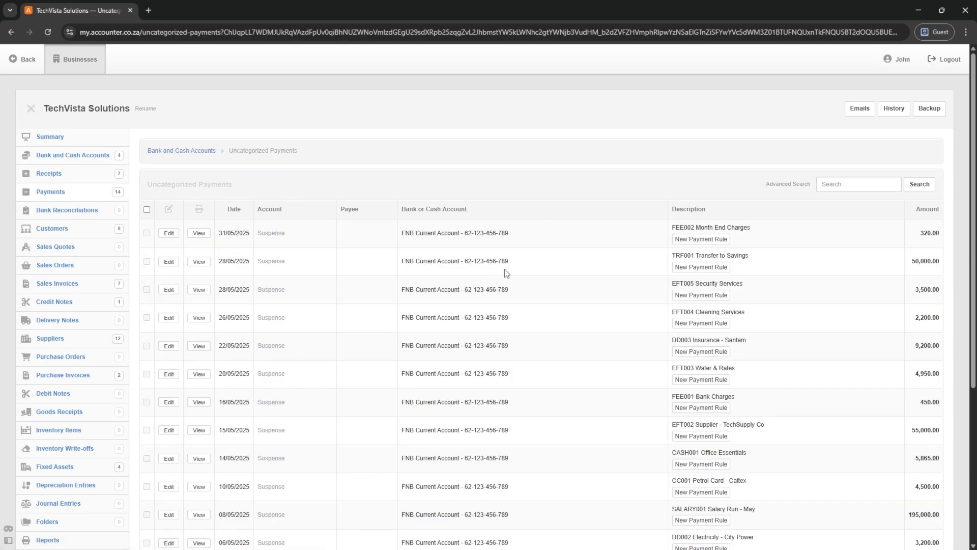
scroll(560, 271, "down", 2)
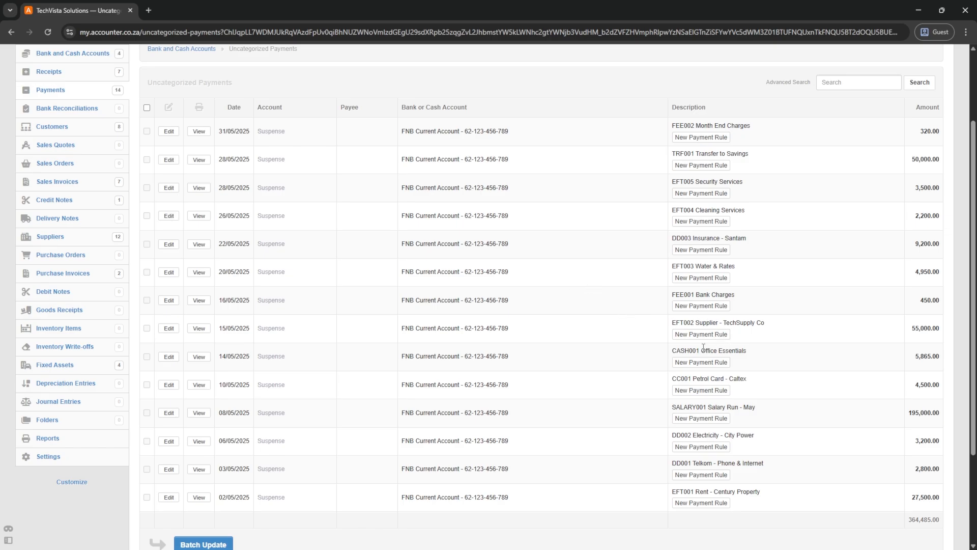
left_click_drag(702, 350, 752, 356)
- Create a CASH001 rule matching 'Office Essentials' to Accounts Payable, supplier 9000 - Office Essentials
left_click(702, 362)
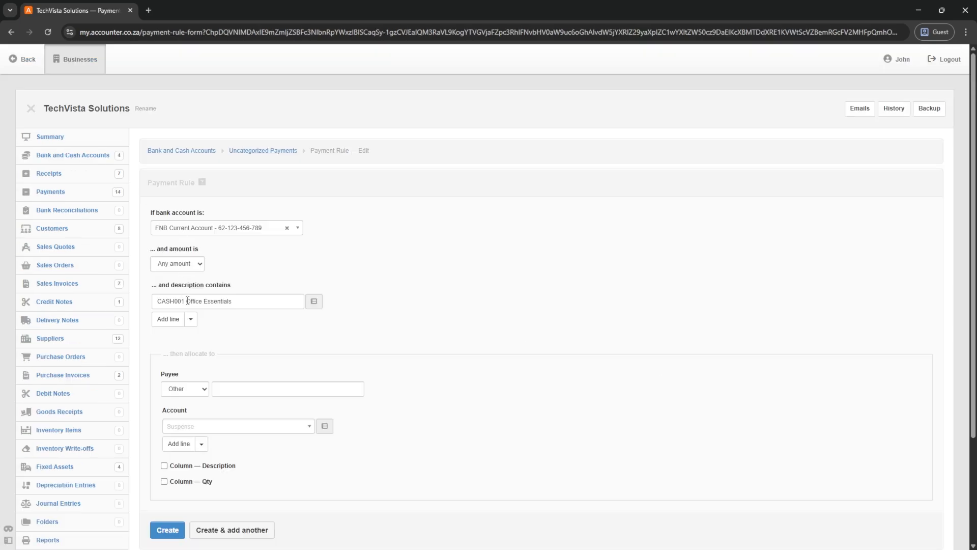
left_click_drag(187, 301, 150, 298)
key("BackSpace")
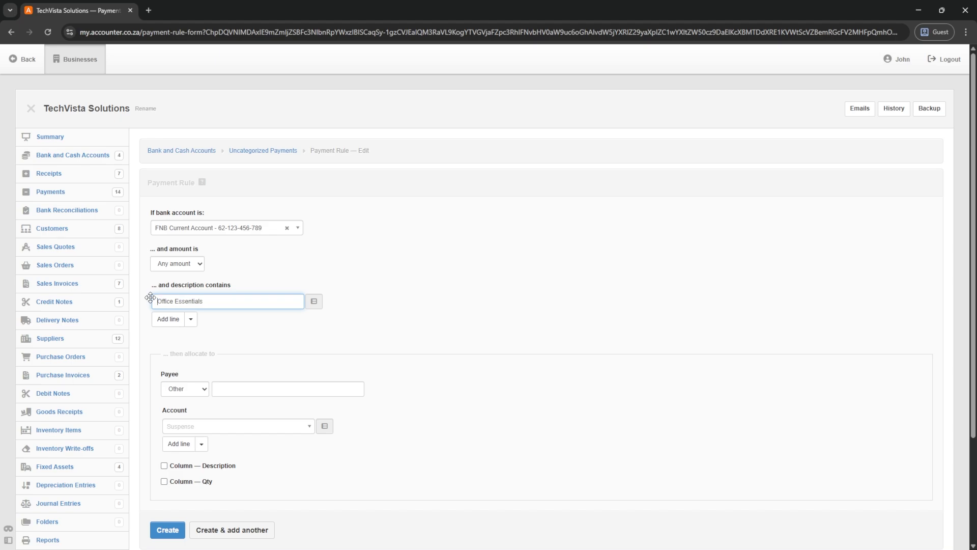
left_click(218, 429)
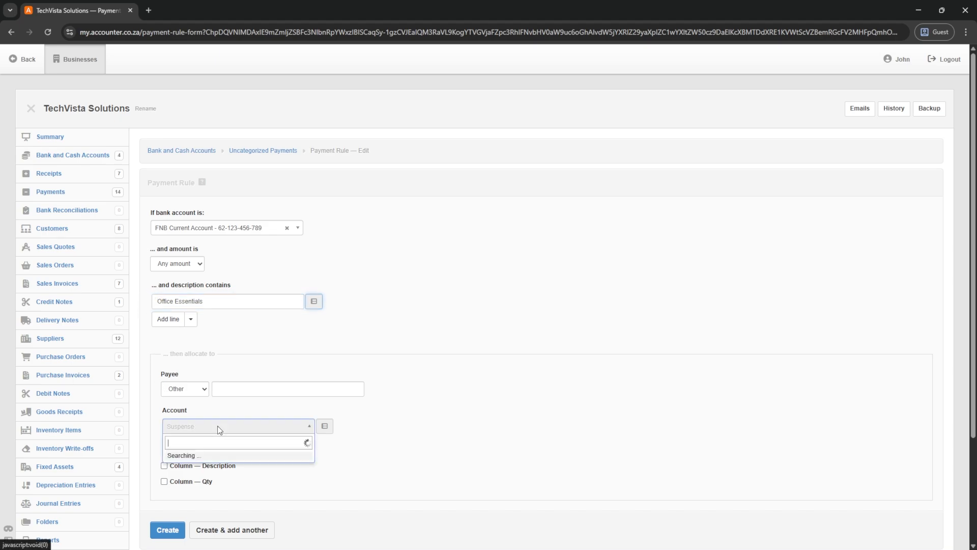
type("acc")
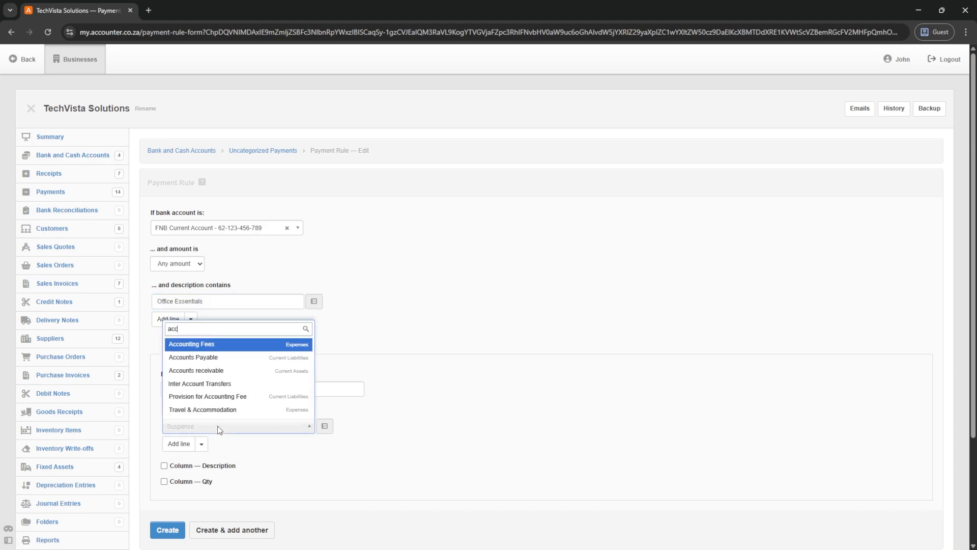
left_click(205, 357)
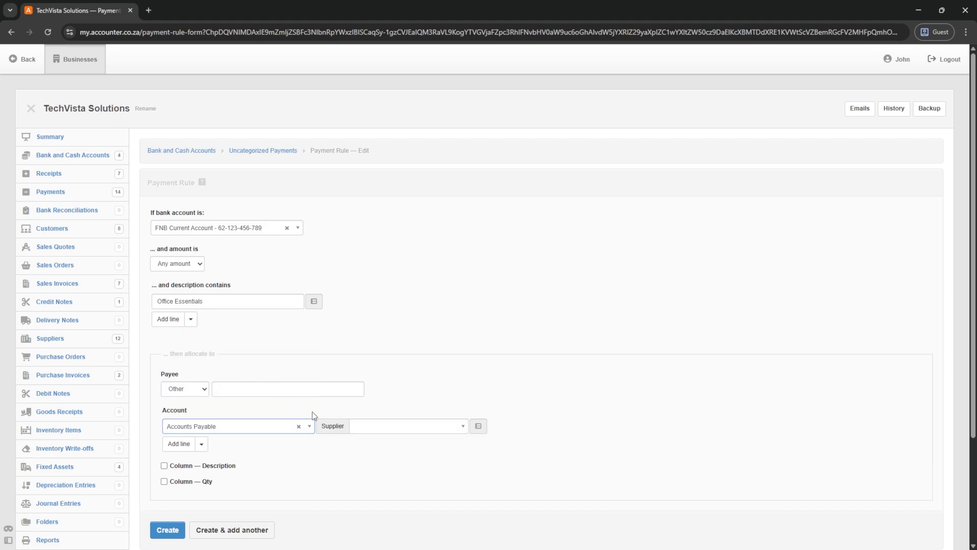
left_click(378, 428)
type("offi")
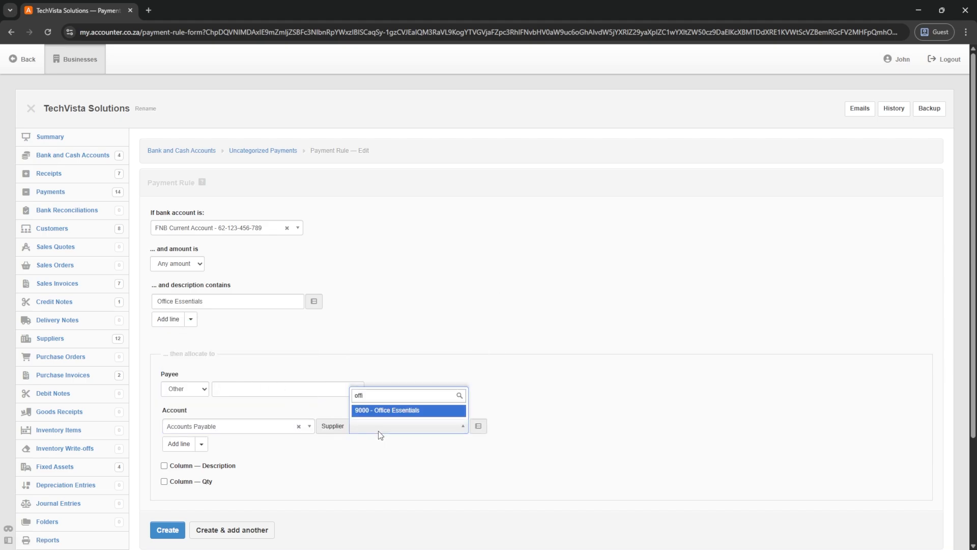
left_click(395, 410)
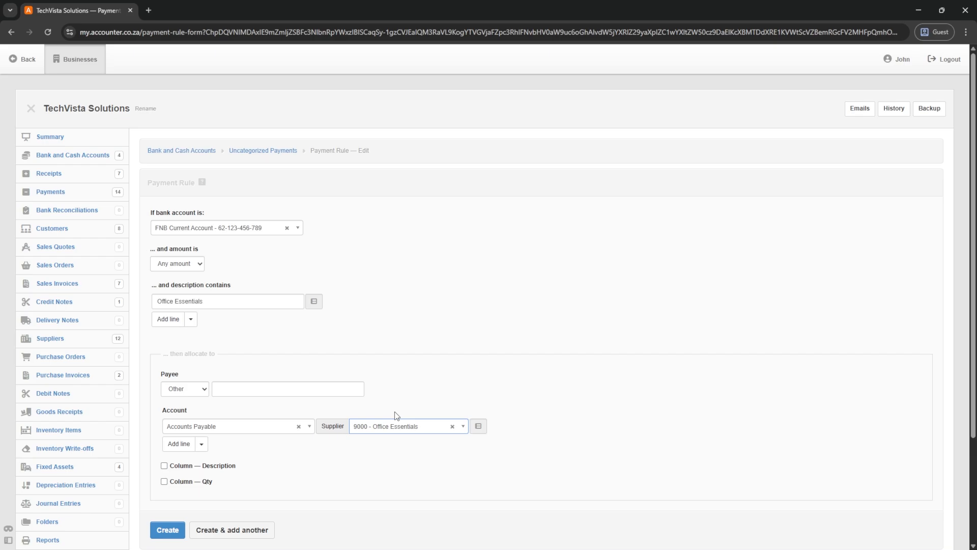
scroll(395, 417, "down", 3)
left_click(159, 395)
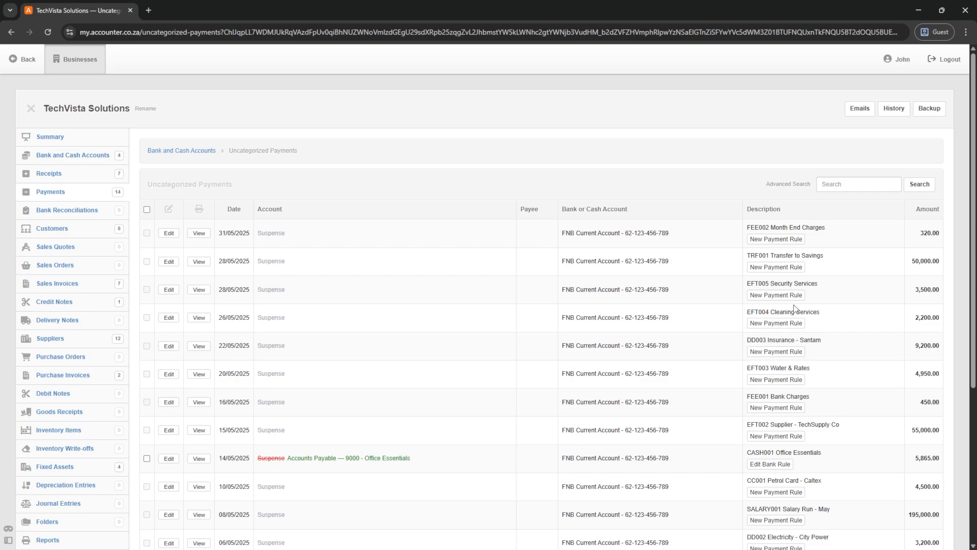
- Start a rule from the EFT002 payment with its description trimmed to 'TechSupply'
scroll(794, 307, "down", 3)
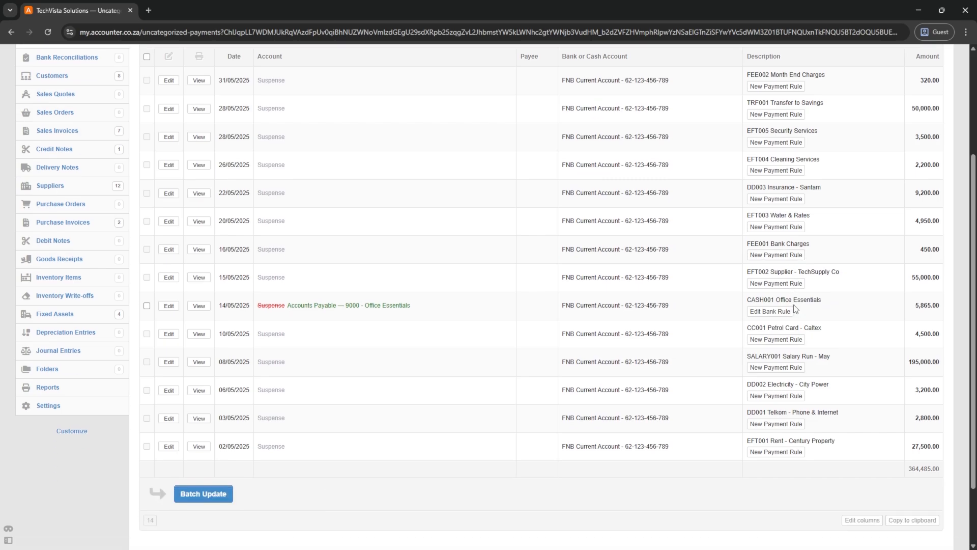
scroll(794, 307, "up", 3)
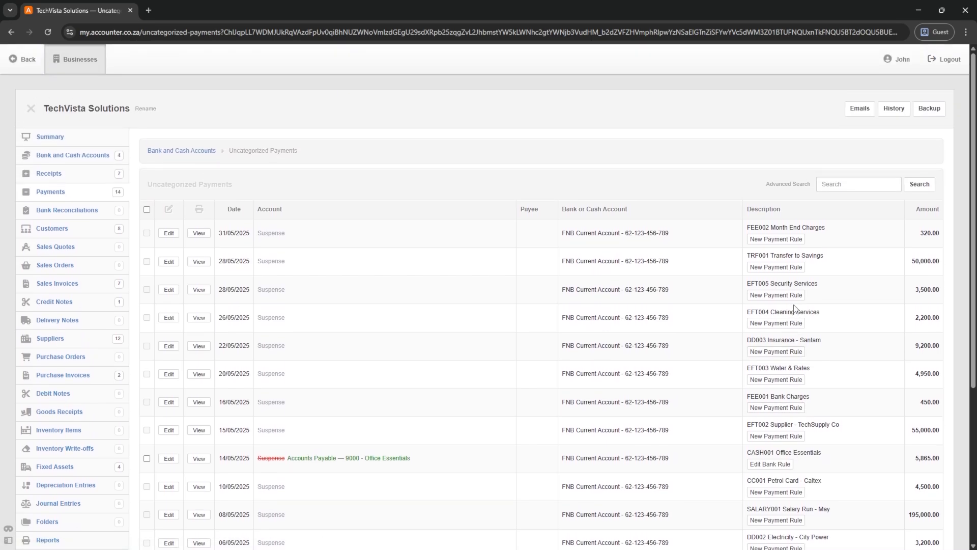
scroll(794, 306, "down", 1)
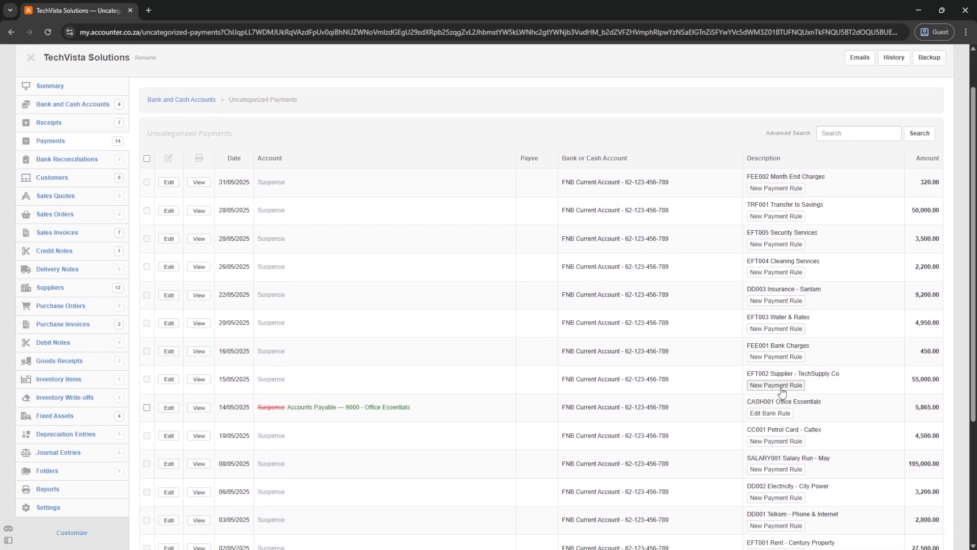
left_click(783, 436)
scroll(173, 291, "down", 1)
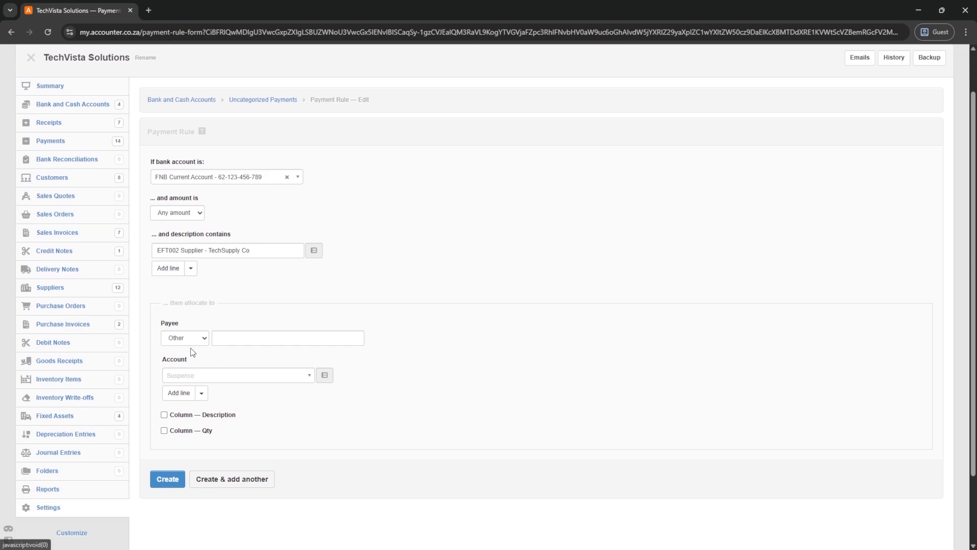
left_click_drag(209, 251, 125, 230)
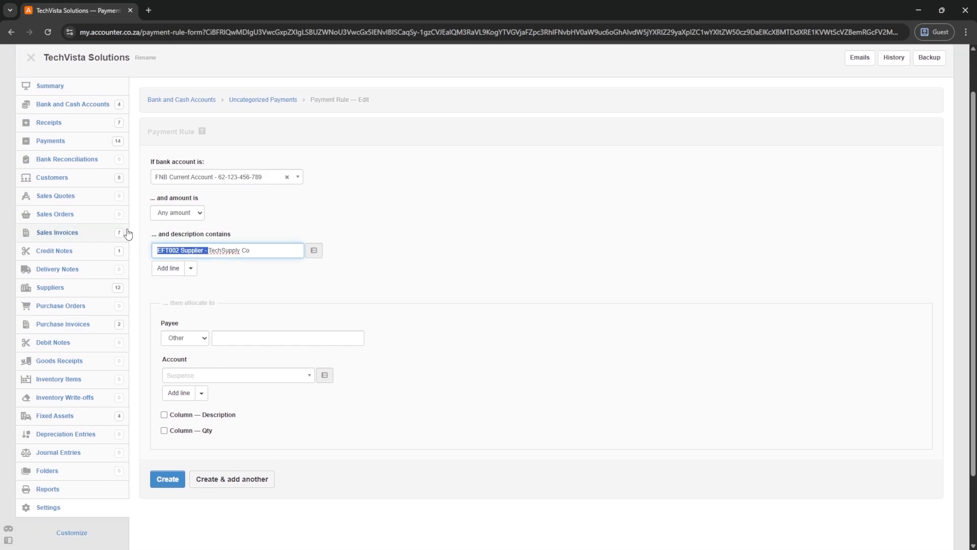
key("BackSpace")
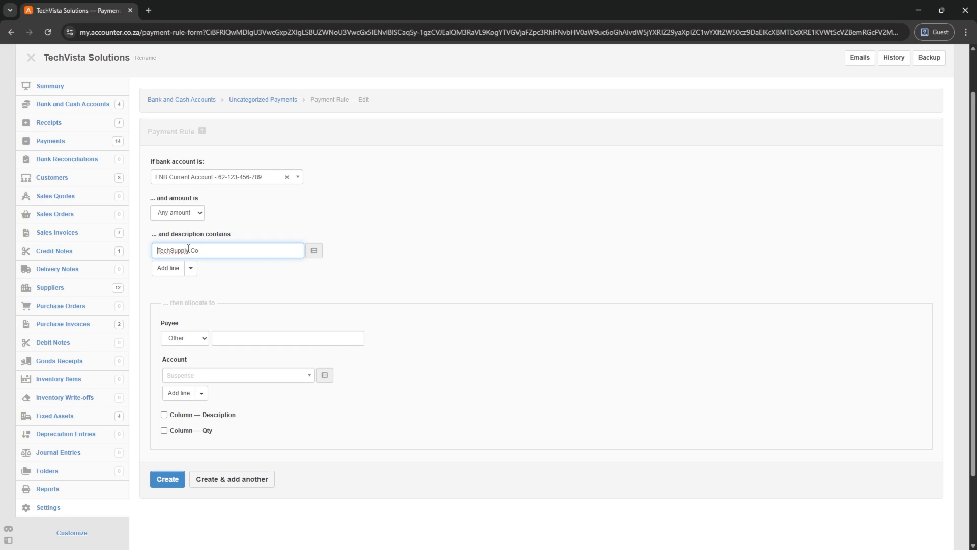
left_click_drag(187, 250, 232, 249)
key("BackSpace")
- Allocate the rule to Accounts Payable with supplier TechSupply Co and create it
left_click(213, 376)
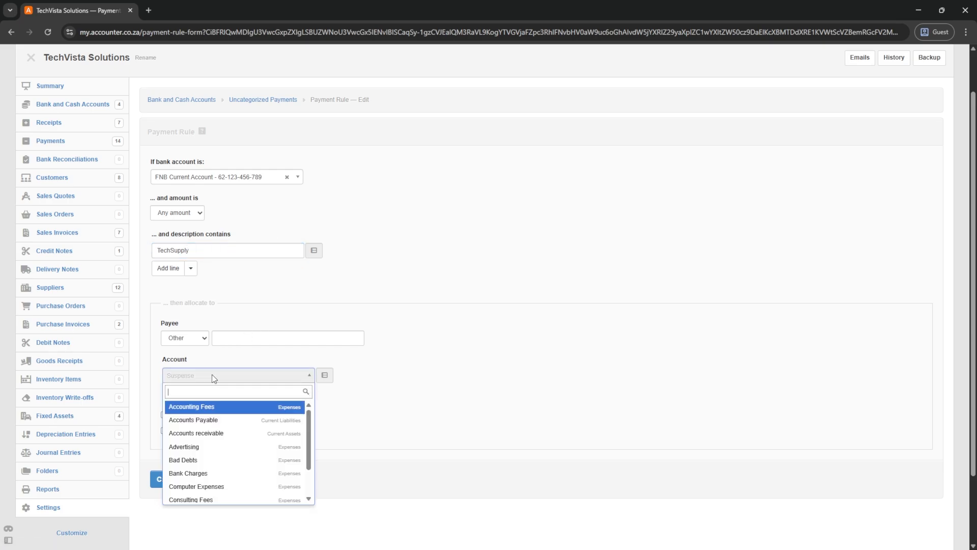
type("acc")
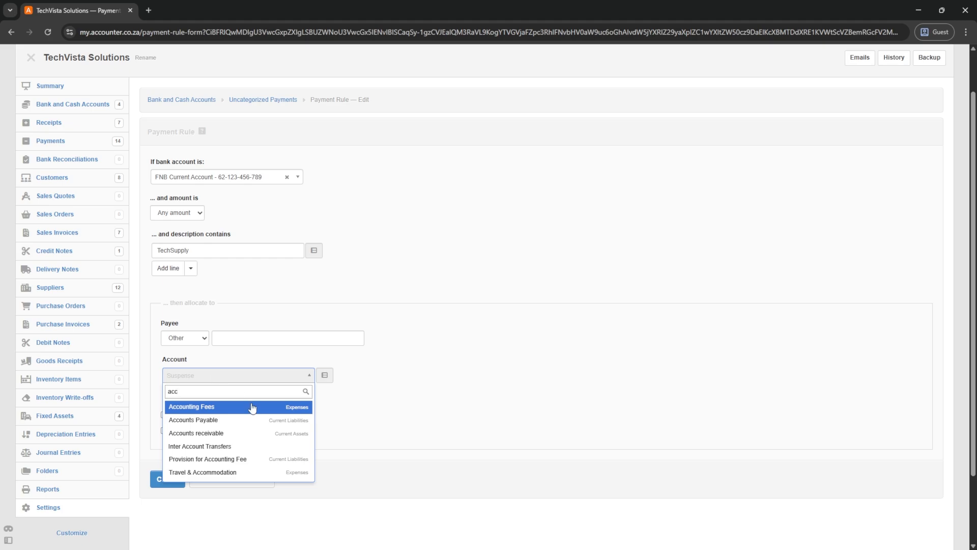
left_click(209, 420)
left_click(393, 381)
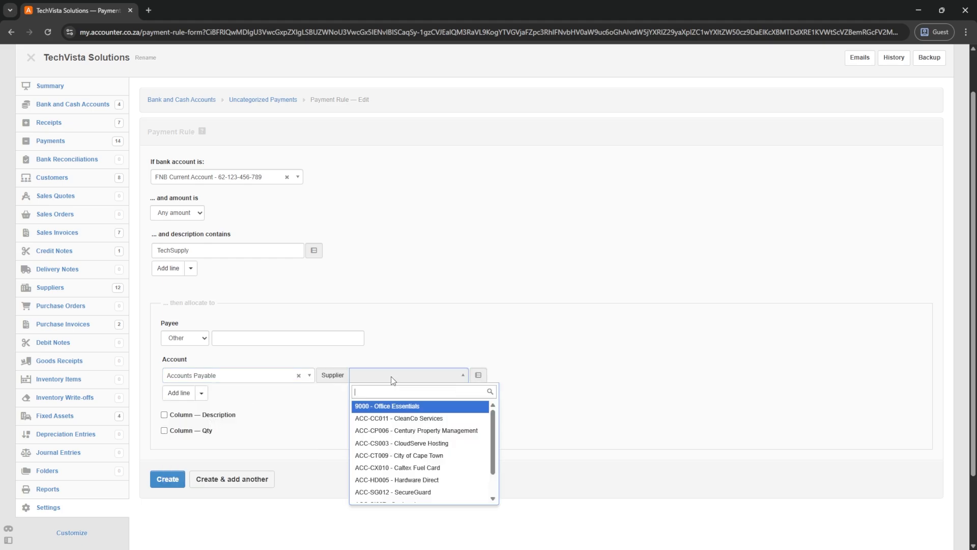
type("tec")
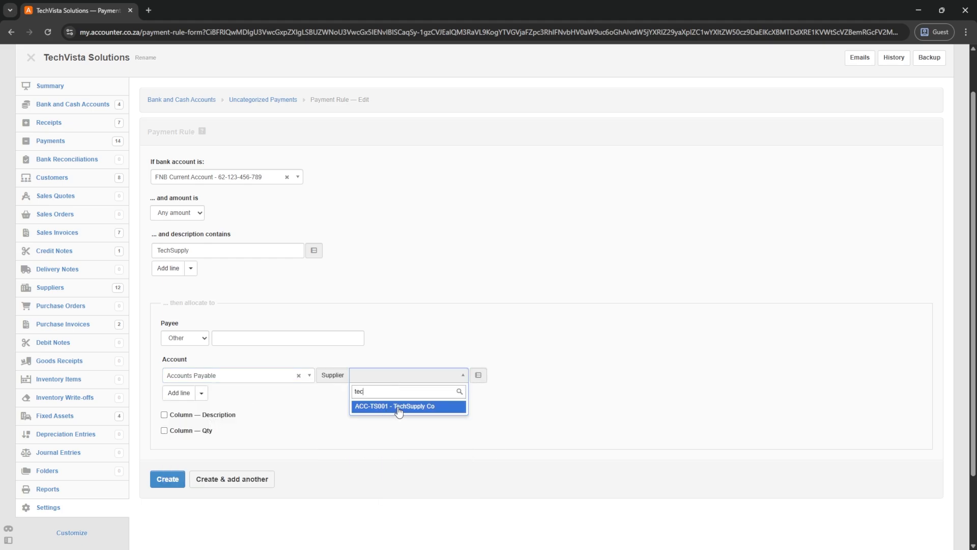
left_click(398, 406)
left_click(167, 479)
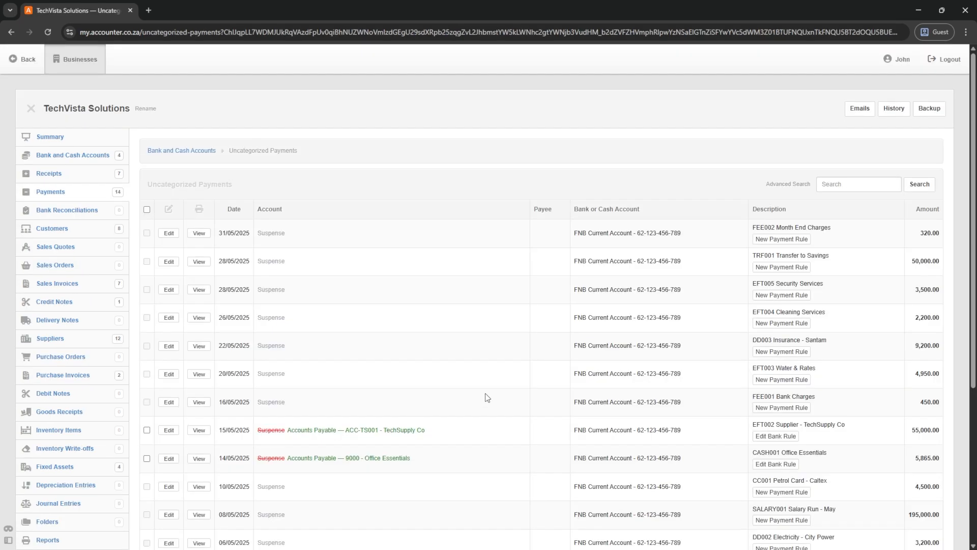
- Create a FEE002 rule matching 'Month End Charges' to Bank Charges at VAT 15%
scroll(442, 356, "down", 2)
scroll(370, 313, "up", 3)
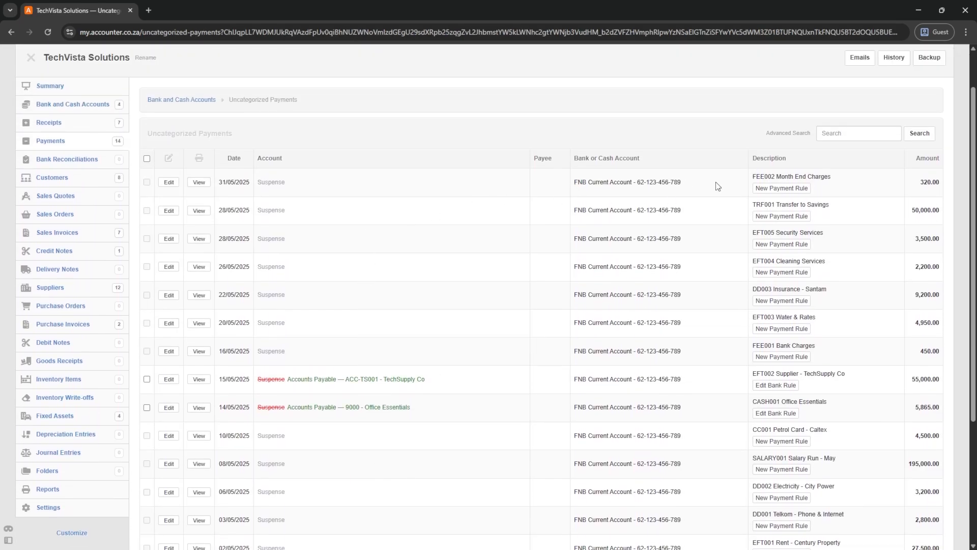
left_click(779, 188)
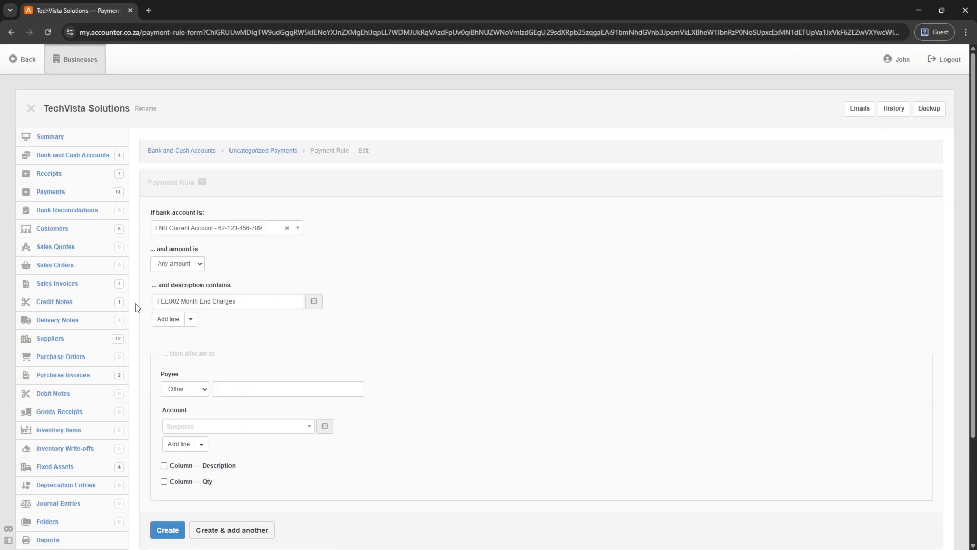
left_click_drag(184, 304, 135, 307)
key("BackSpace")
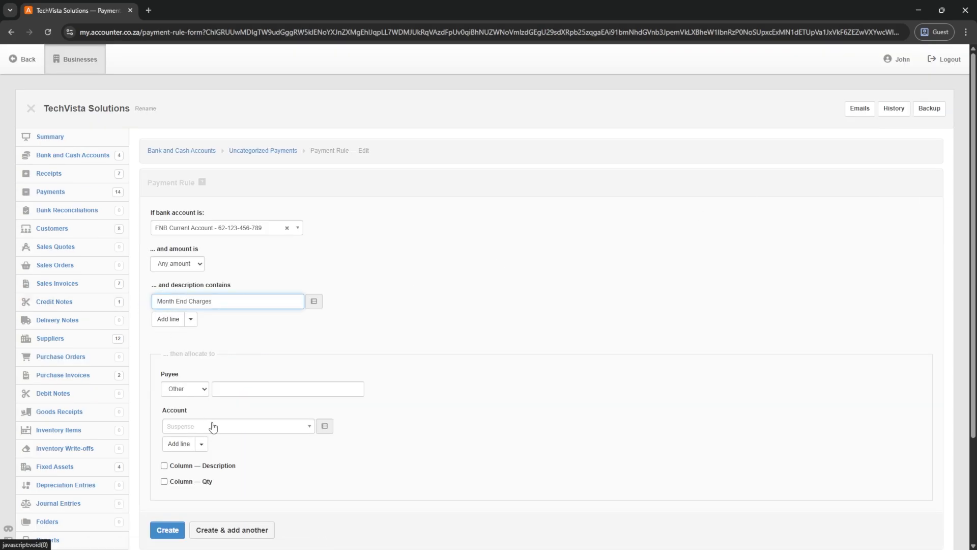
left_click(223, 426)
type("bank")
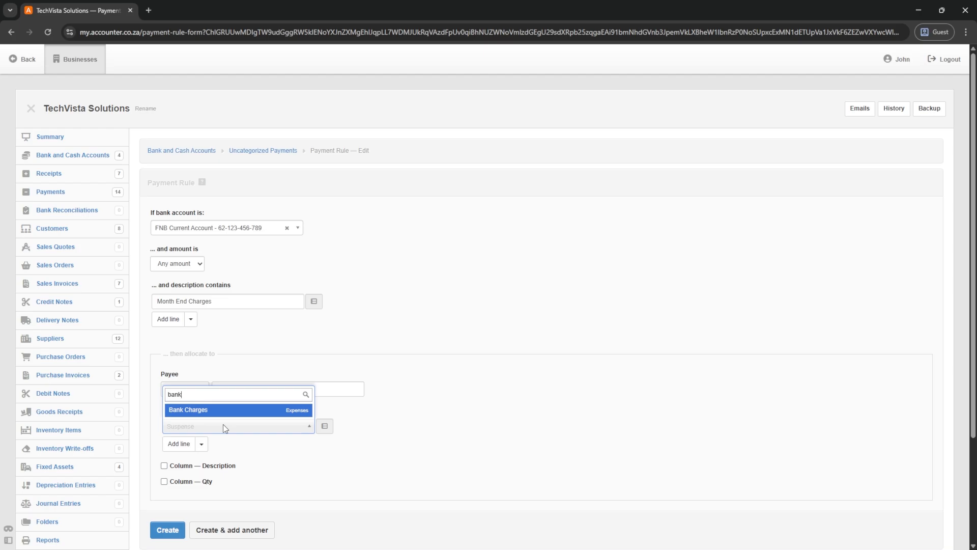
key("Return")
left_click(333, 427)
left_click(342, 505)
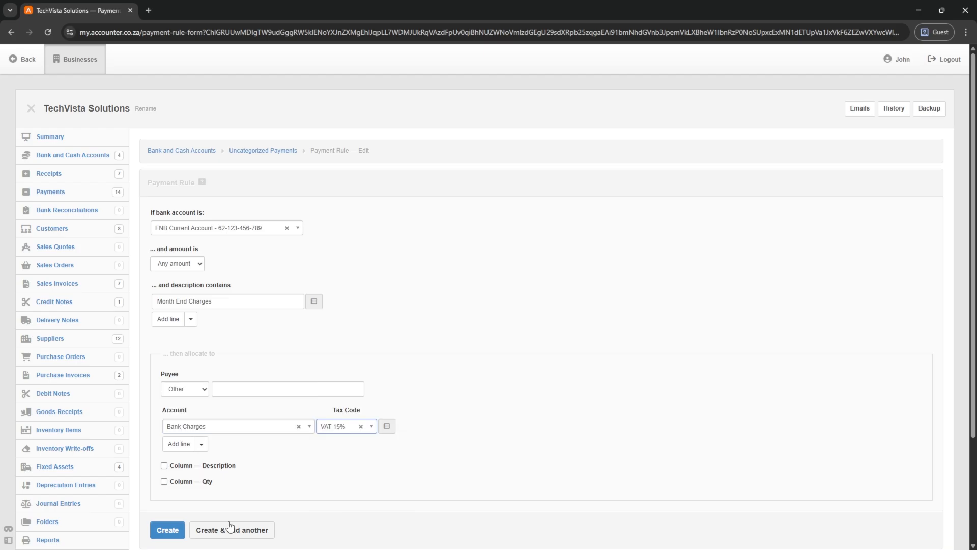
left_click(166, 531)
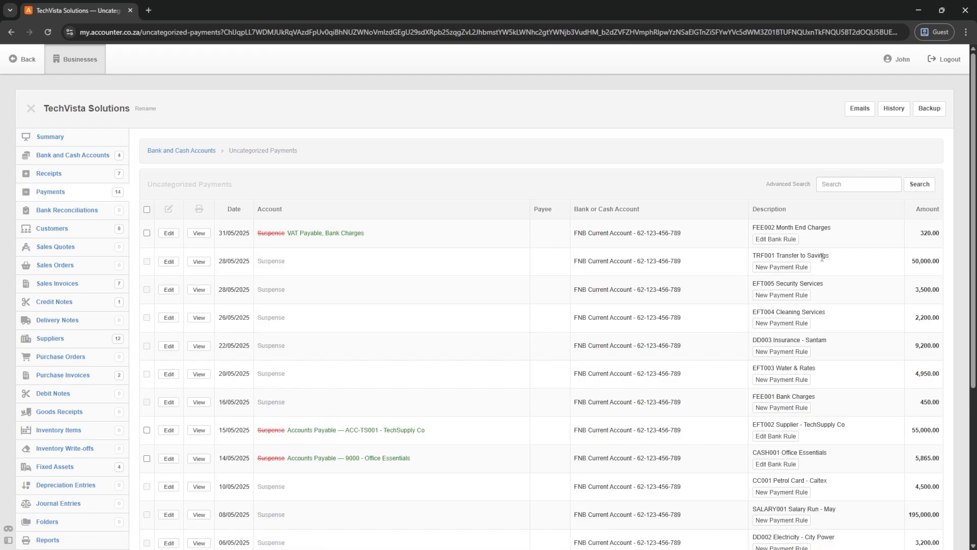
- Start a rule for the TRF001 transfer and search the accounts for 'bank'
left_click(779, 268)
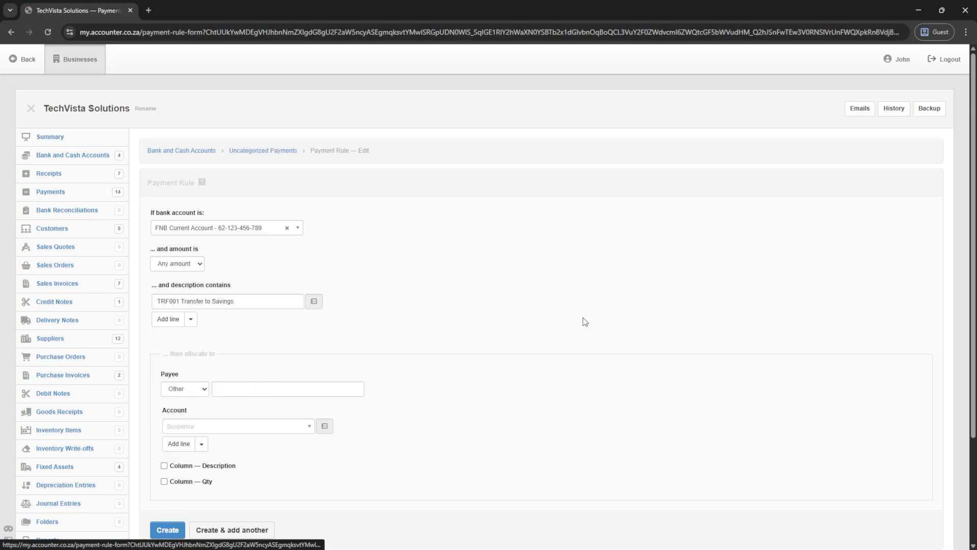
left_click(187, 426)
type("bank")
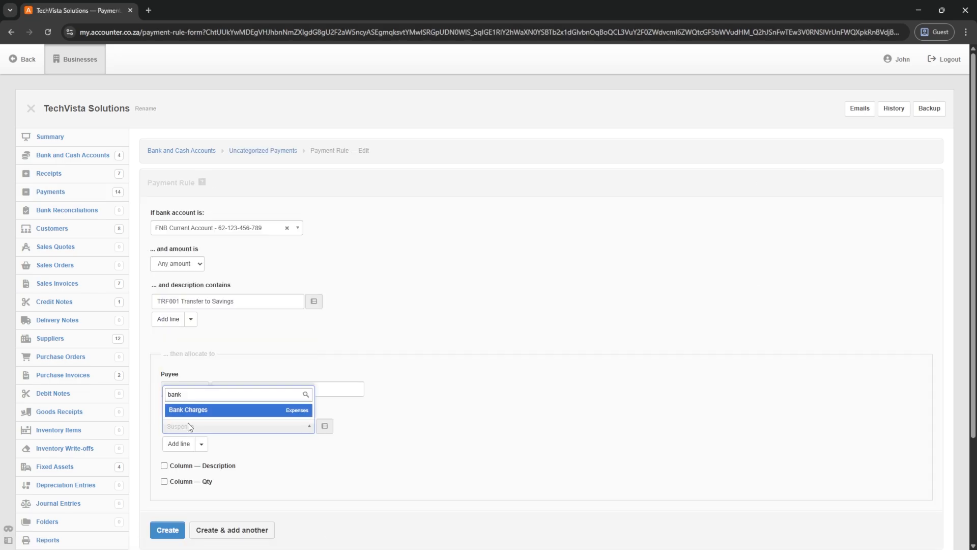
- Point the TRF001 rule to Inter Account Transfers into Standard Bank Savings, matching 'Transfer to Savings'
key("BackSpace")
key("BackSpace")
key("BackSpace")
key("BackSpace")
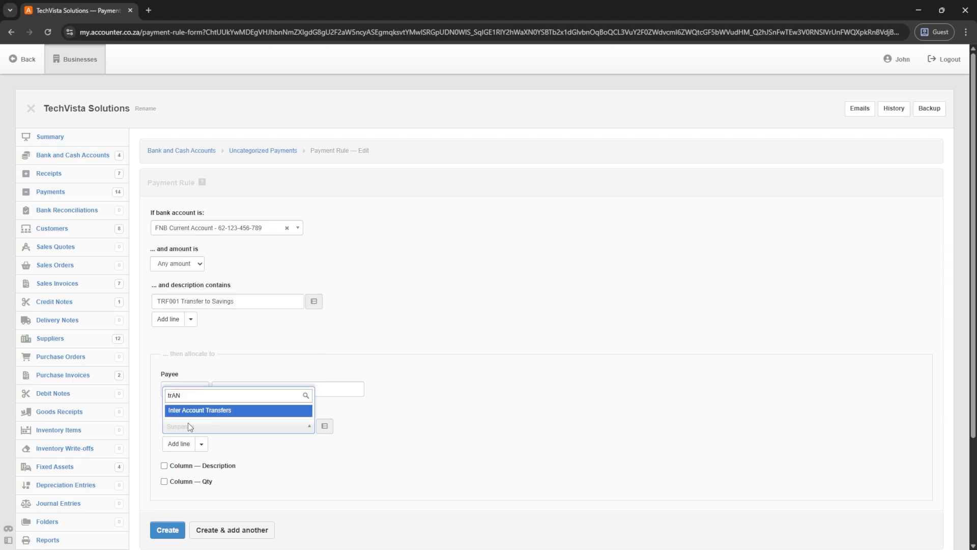
left_click(221, 411)
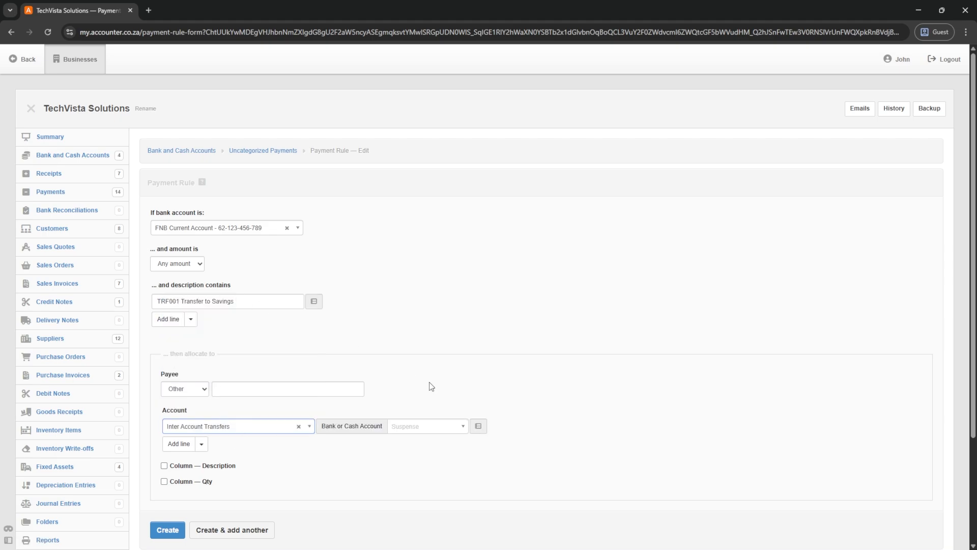
left_click(435, 427)
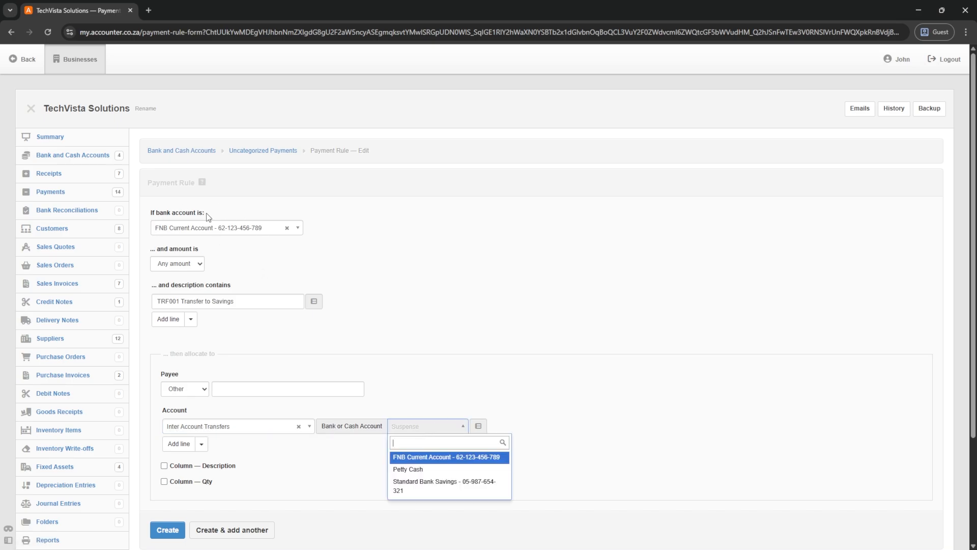
left_click(430, 487)
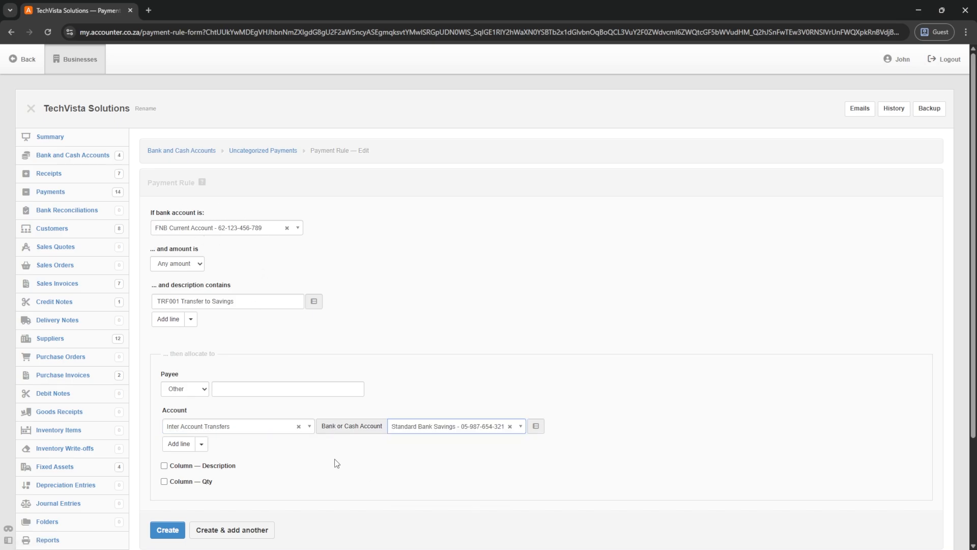
left_click(168, 532)
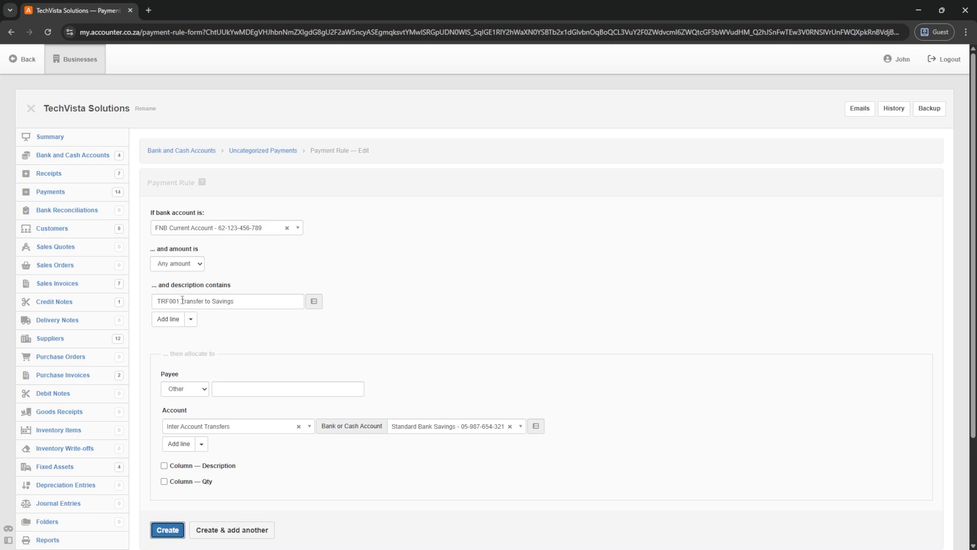
left_click_drag(182, 300, 147, 298)
key("BackSpace")
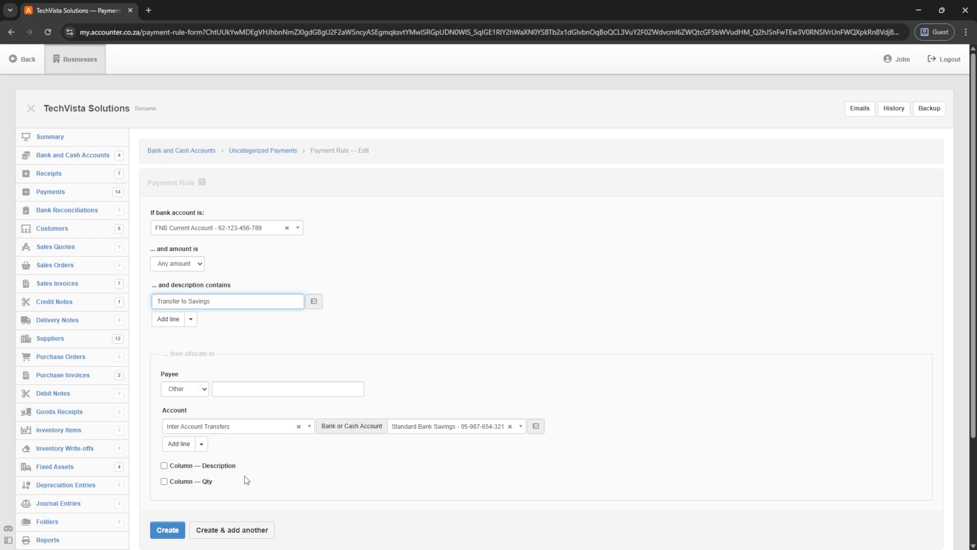
- Save the transfer rule, then add an EFT005 'Security Services' rule to Security at VAT 15%
left_click(169, 530)
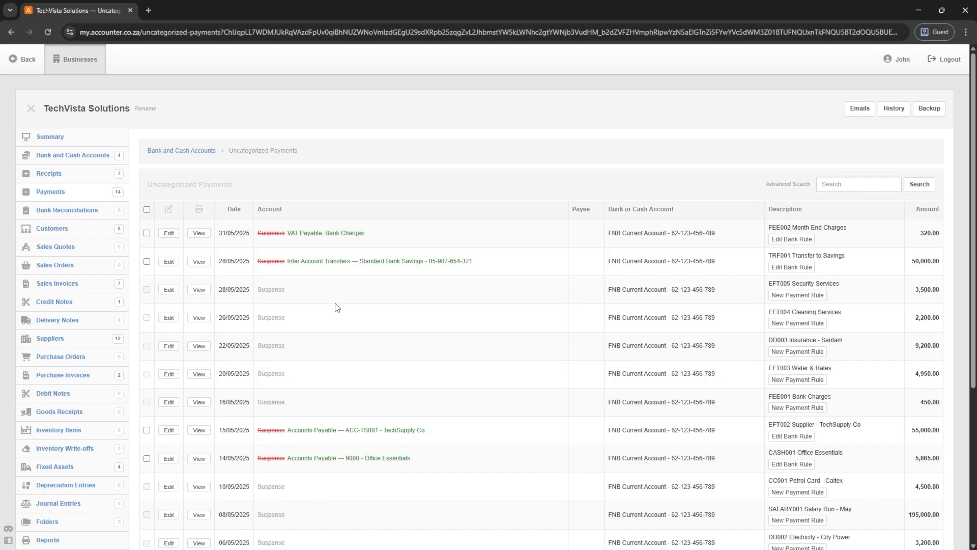
left_click(798, 295)
left_click_drag(181, 300, 148, 300)
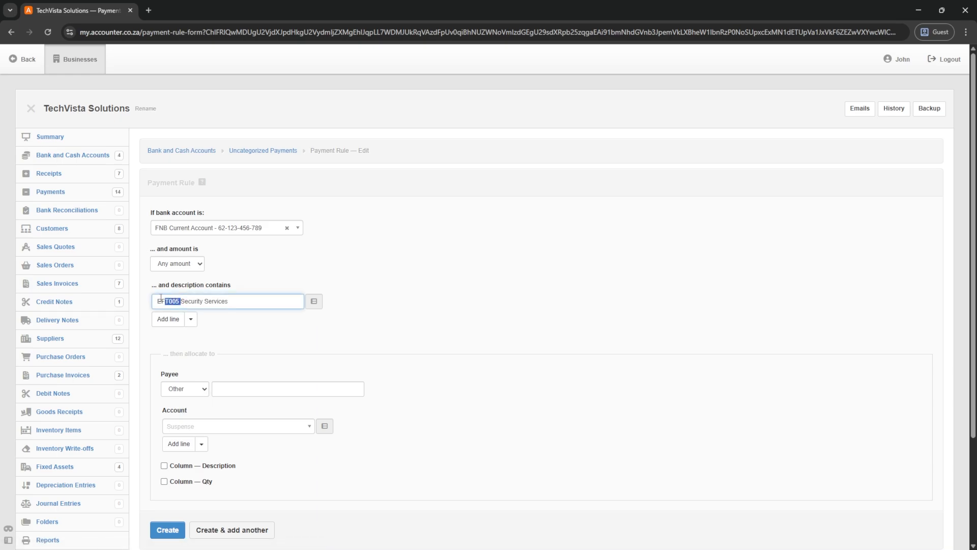
key("BackSpace")
left_click(215, 428)
type("SEC")
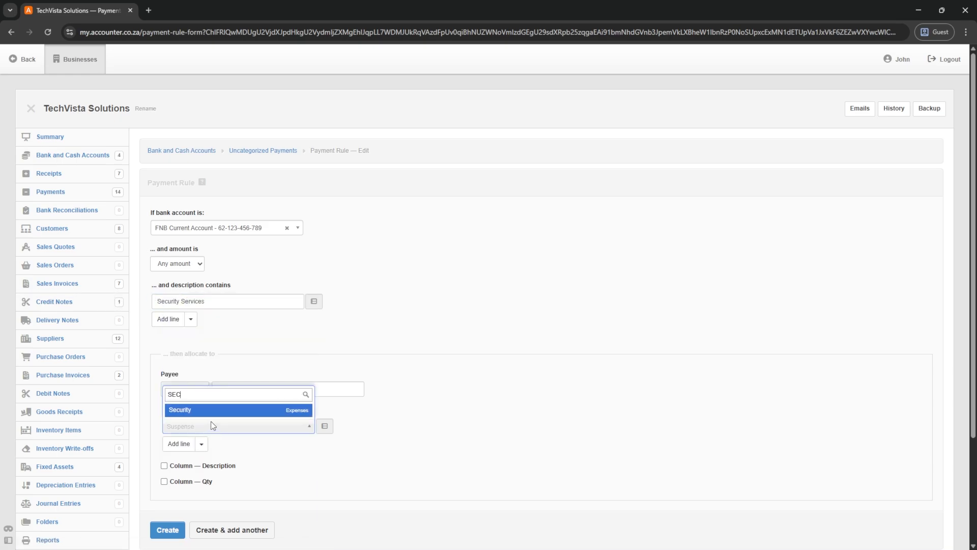
left_click(244, 410)
left_click(340, 426)
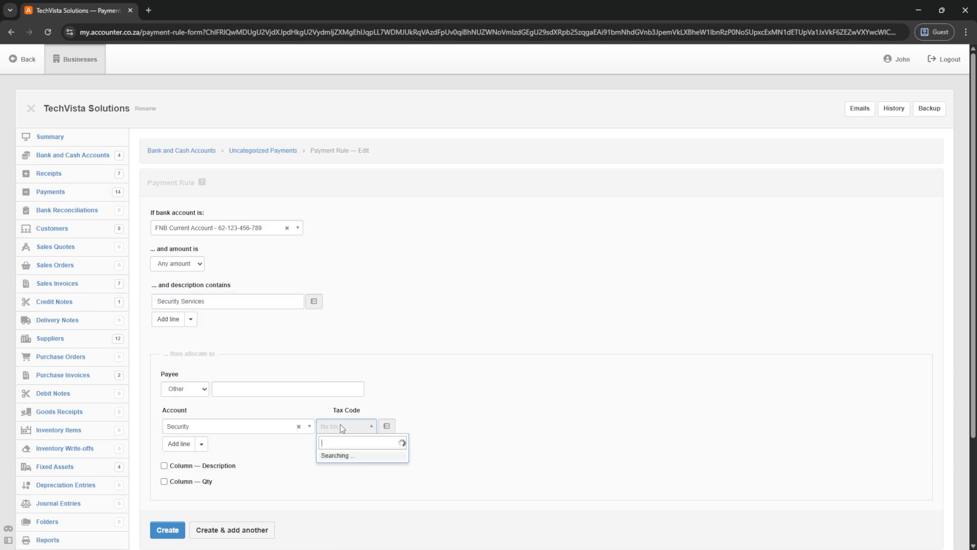
left_click(329, 518)
left_click(167, 530)
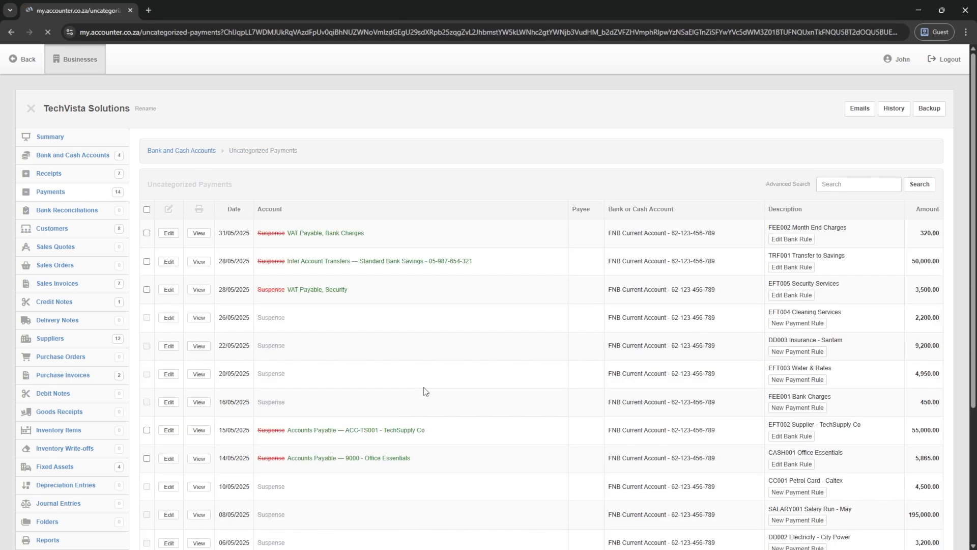
- Begin an EFT004 Cleaning Services rule, try account searches, then return to Uncategorized Payments
scroll(741, 232, "down", 2)
left_click(797, 221)
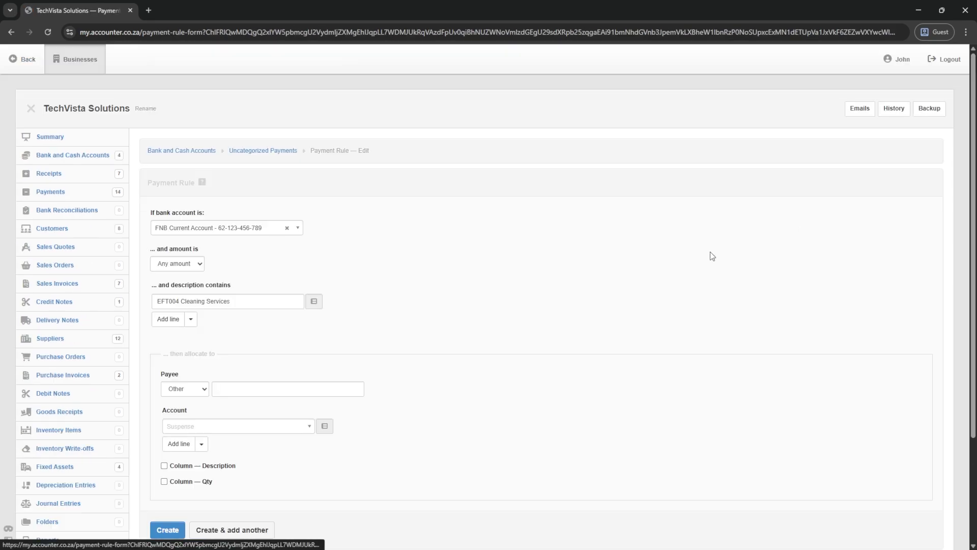
left_click_drag(180, 301, 125, 295)
key("BackSpace")
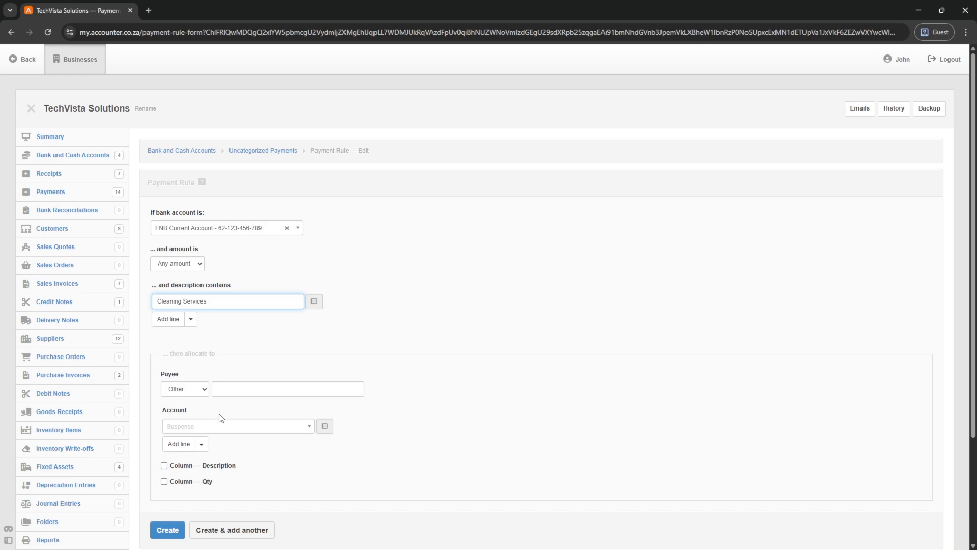
left_click(208, 426)
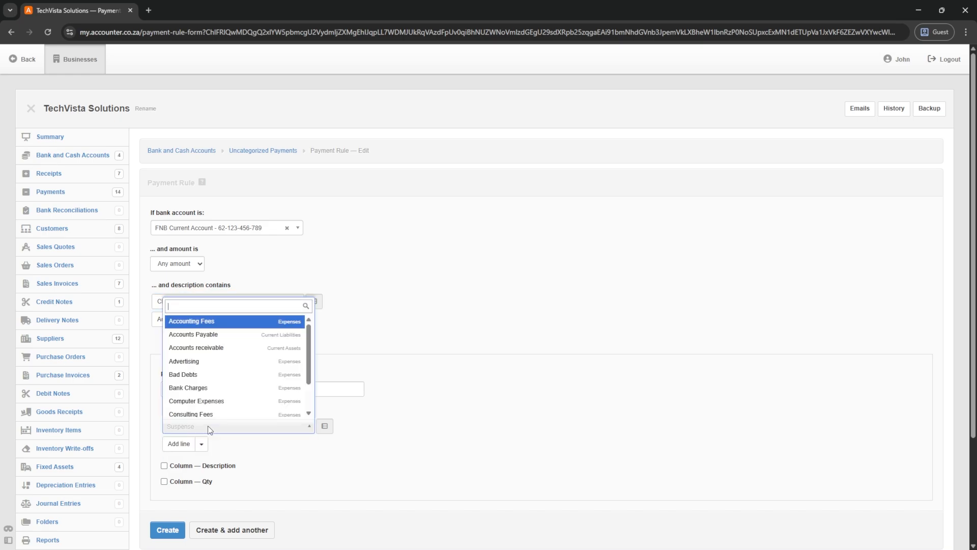
type("CLE")
key("BackSpace")
key("BackSpace")
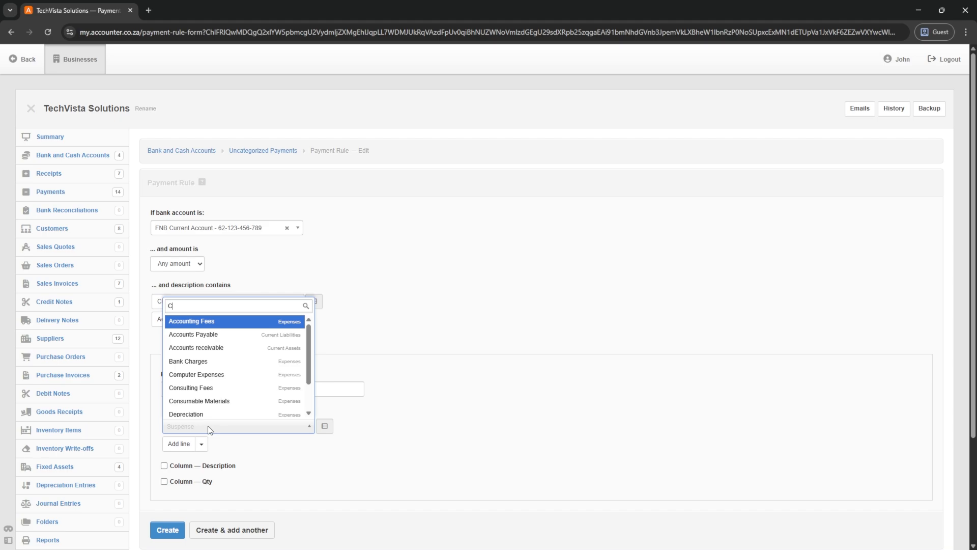
key("BackSpace")
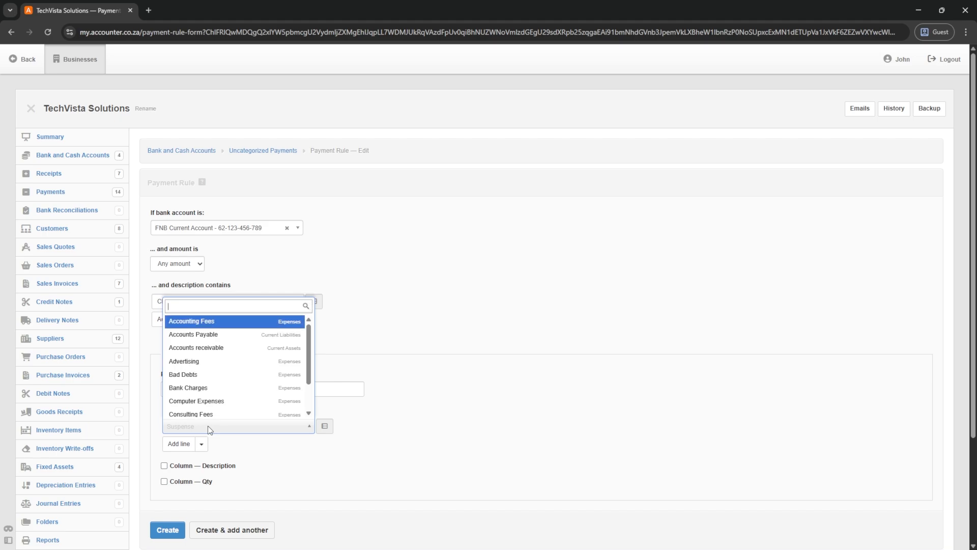
type("off")
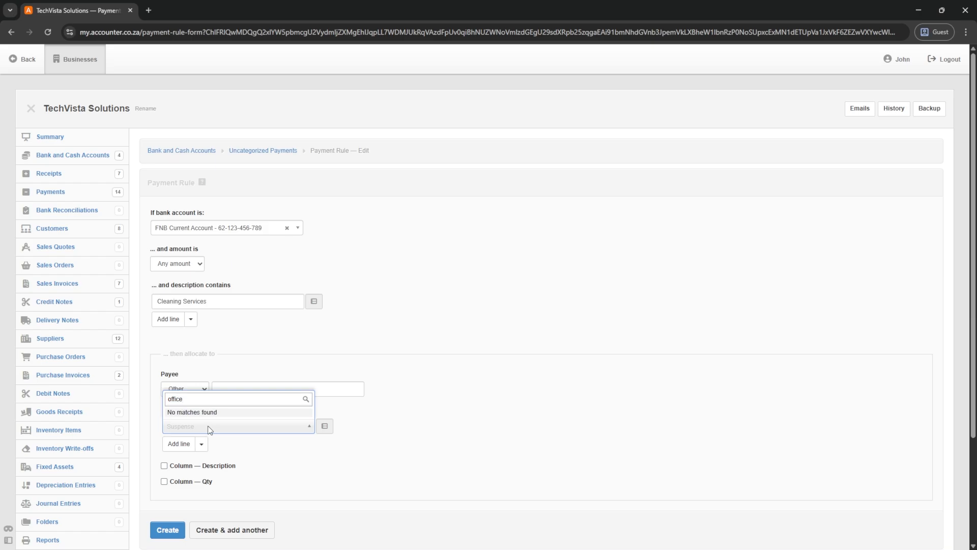
type("ice")
key("BackSpace")
key("BackSpace")
key("BackSpace")
key("BackSpace")
key("BackSpace")
key("BackSpace")
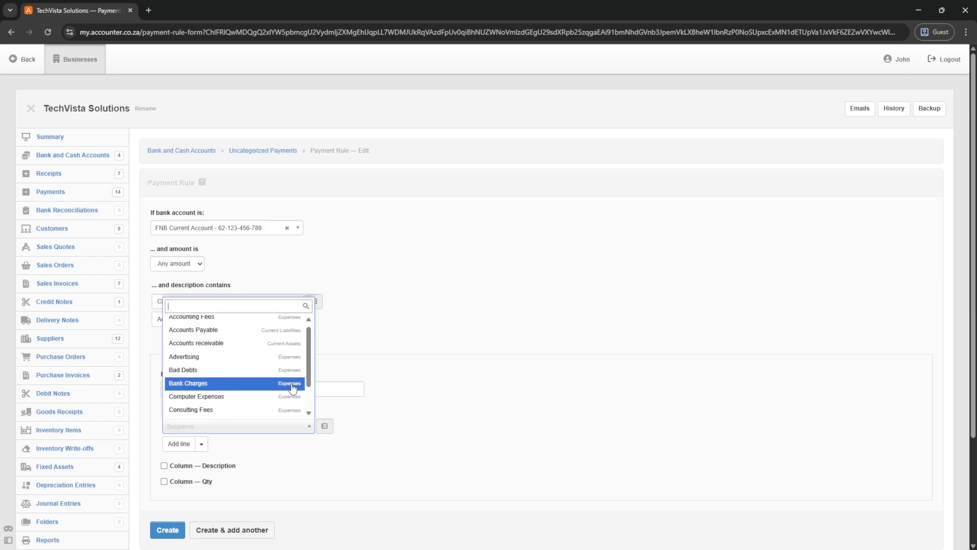
left_click(233, 149)
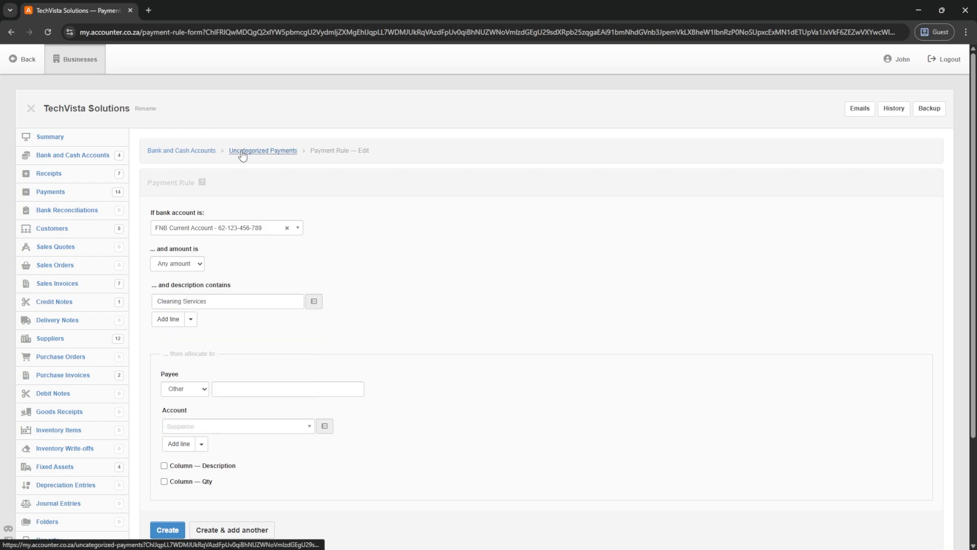
- Create a rule for the DD003 Santam payment to Insurance at VAT 15%, reference removed
scroll(554, 376, "down", 2)
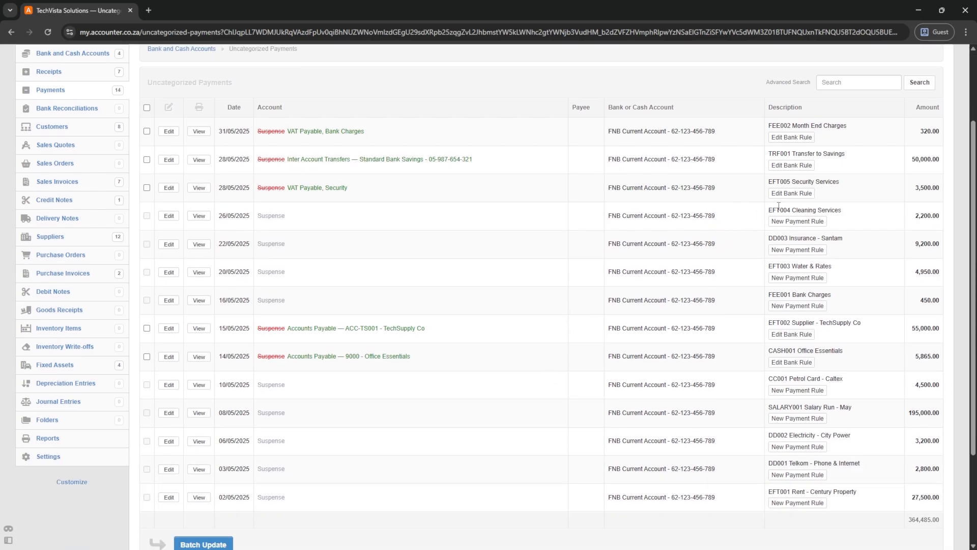
left_click(780, 250)
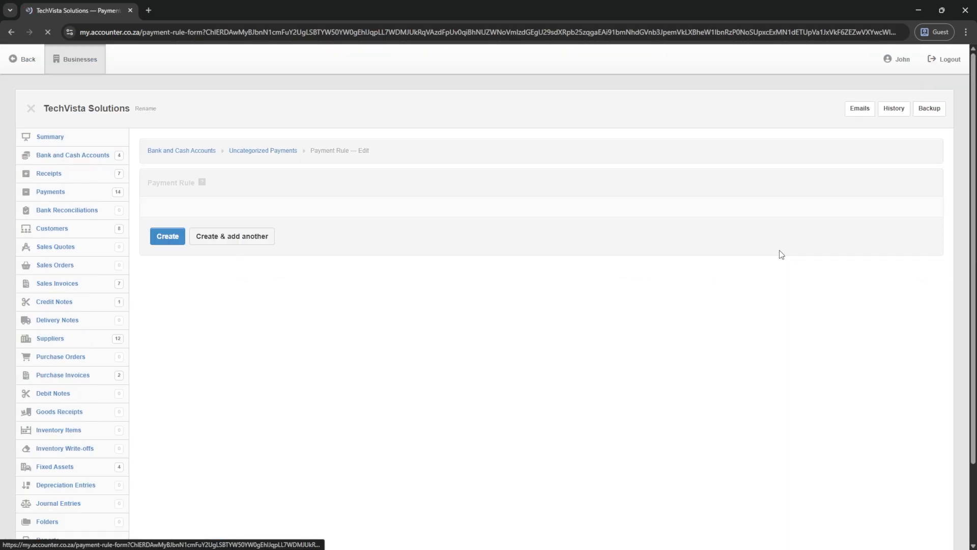
left_click(213, 427)
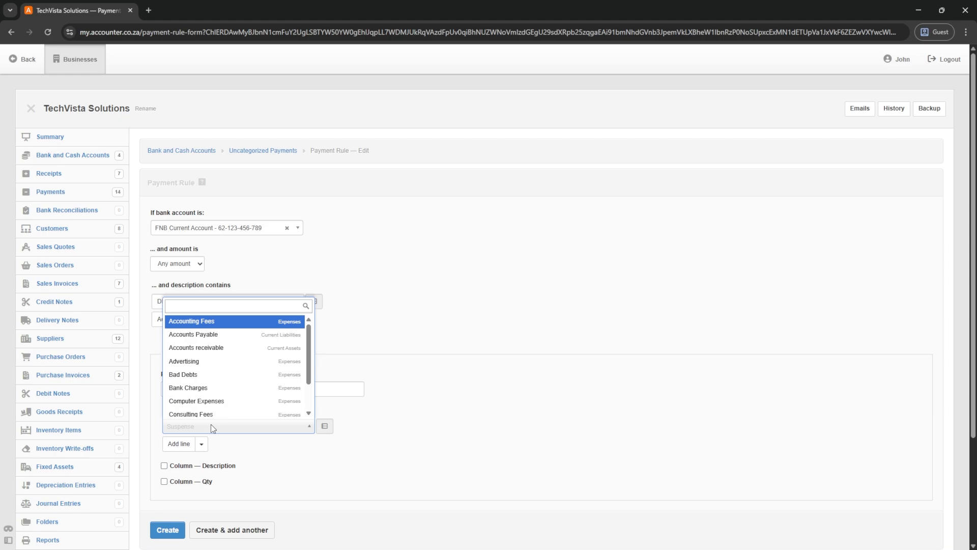
type("ins")
key("Return")
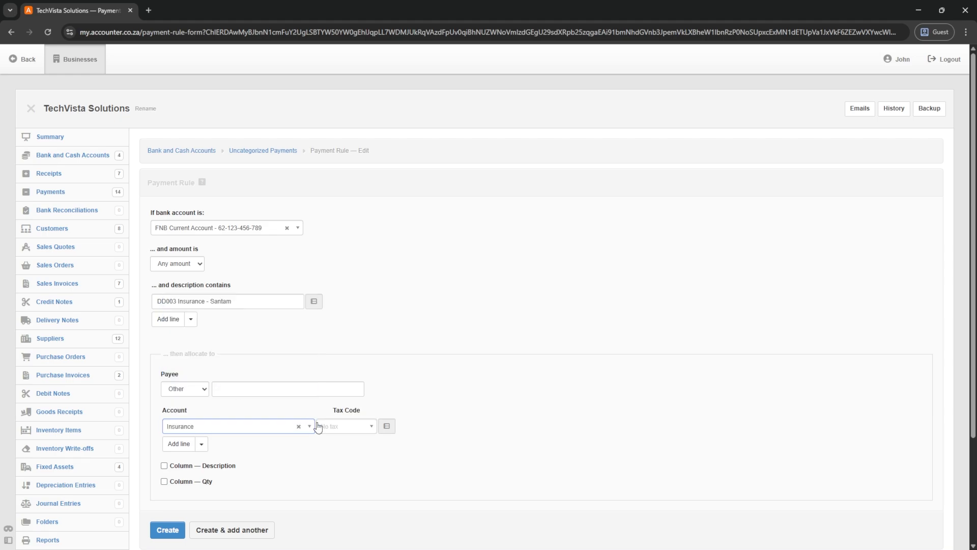
left_click(318, 427)
left_click(337, 517)
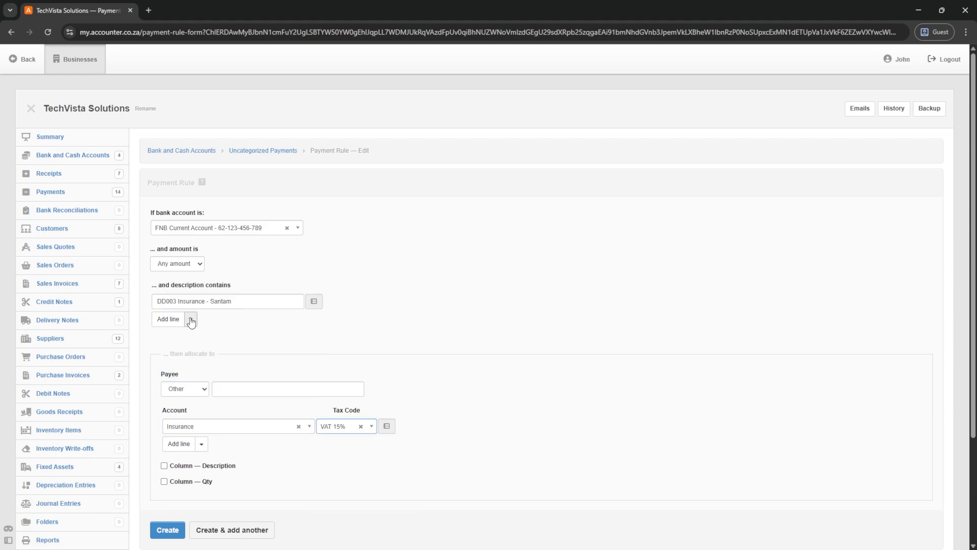
left_click_drag(178, 301, 127, 298)
key("BackSpace")
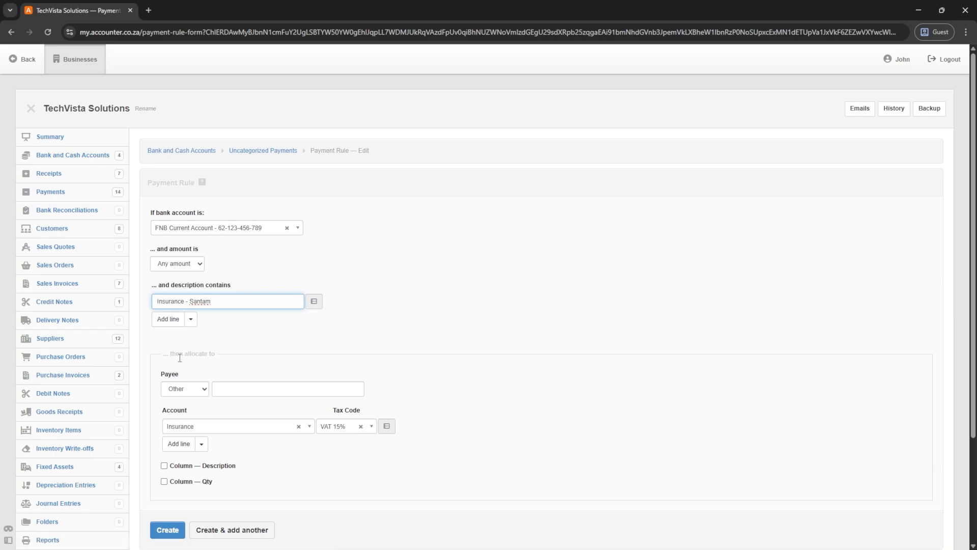
left_click(167, 529)
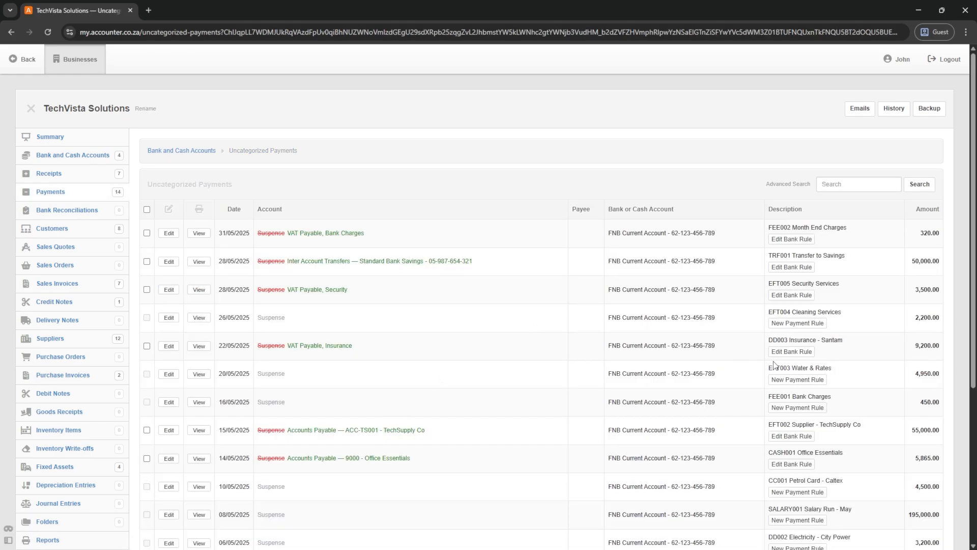
- Create a rule for the FEE001 charge to Bank Charges at VAT 15%, reference removed
scroll(809, 381, "down", 2)
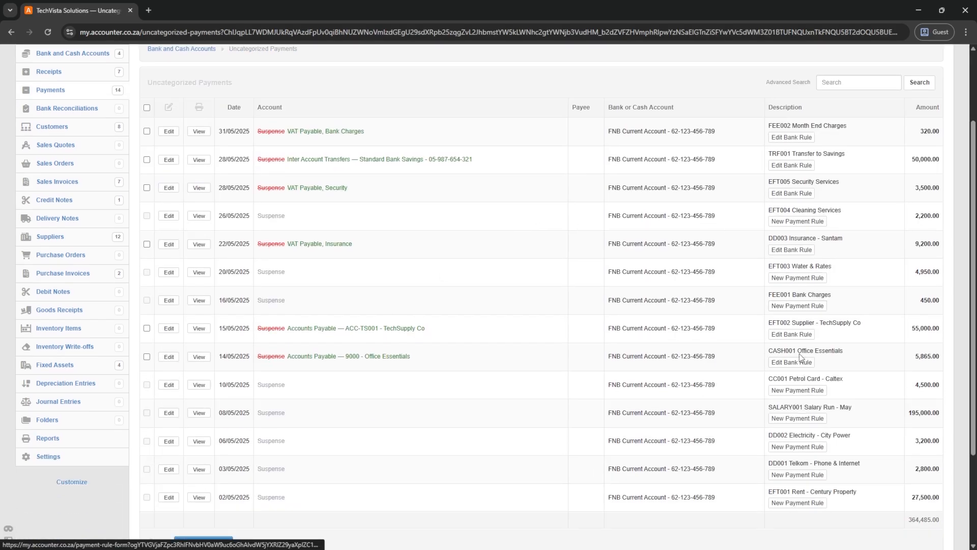
left_click(792, 307)
left_click_drag(182, 301, 113, 301)
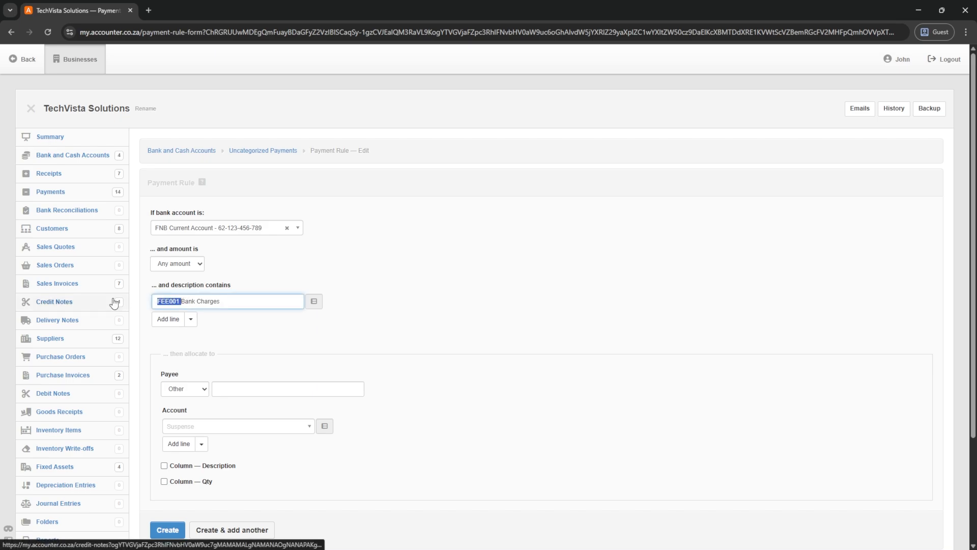
key("BackSpace")
left_click(231, 426)
type("bank")
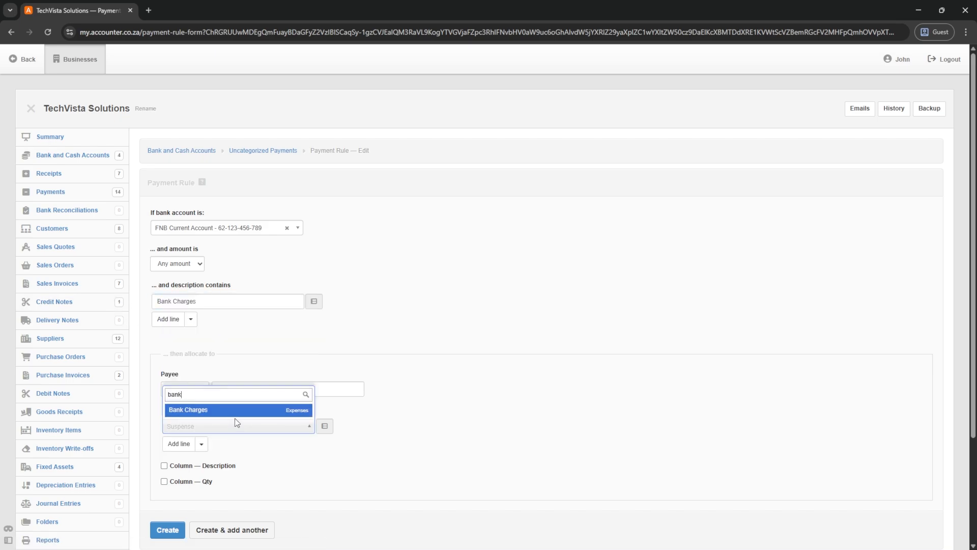
key("Return")
left_click(335, 426)
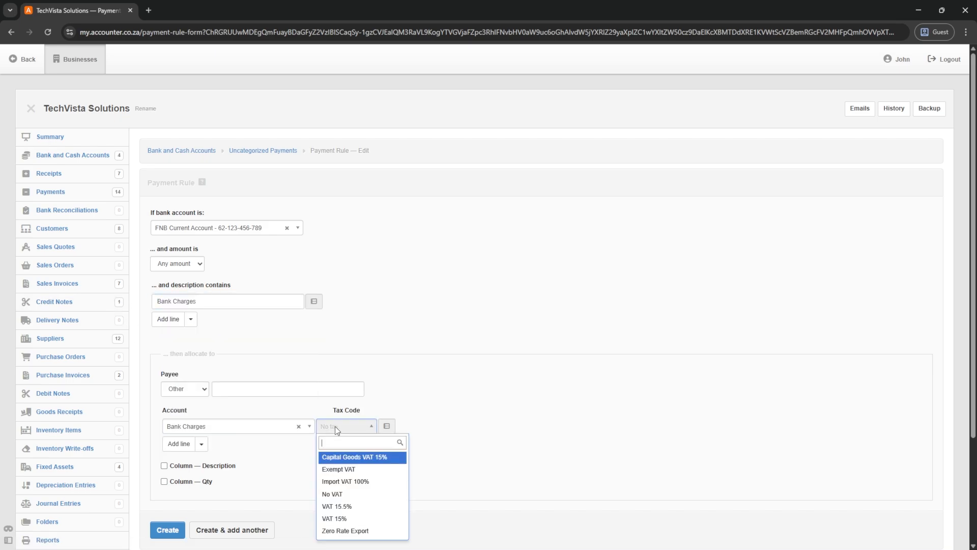
left_click(339, 518)
left_click(167, 530)
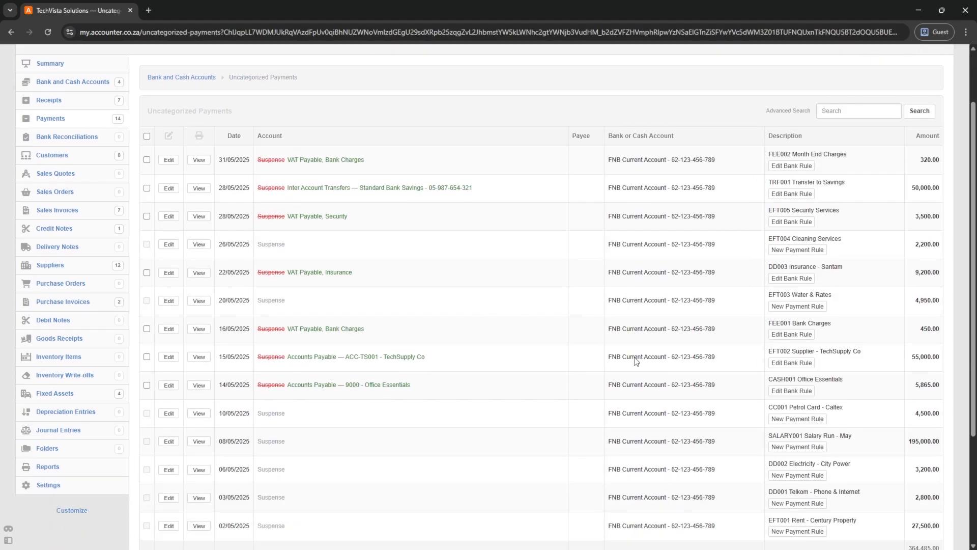
- Create a payment rule for the 'Petrol Card - Caltex' payment, without 'CC001', allocated to Motor Vehicle Expenses
scroll(764, 303, "down", 4)
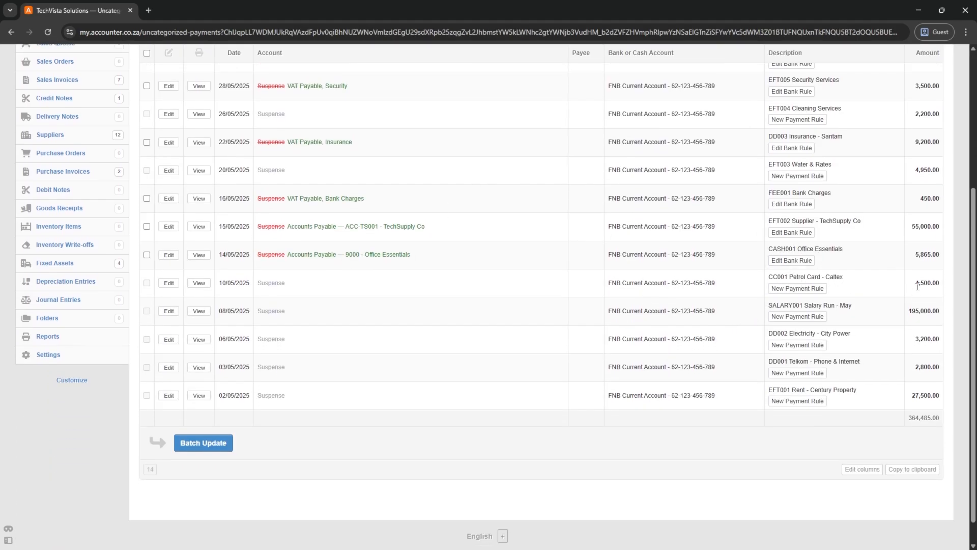
left_click(789, 288)
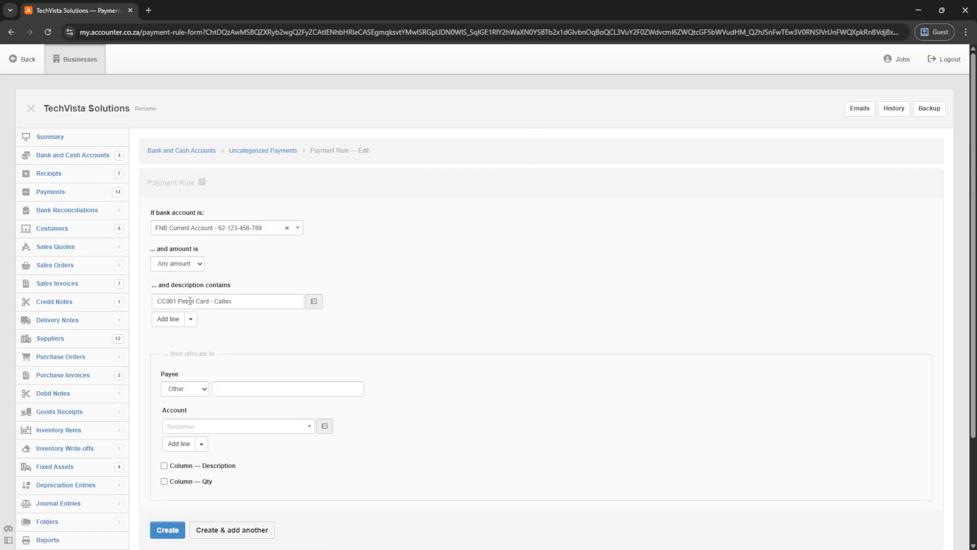
left_click_drag(181, 302, 120, 305)
key("BackSpace")
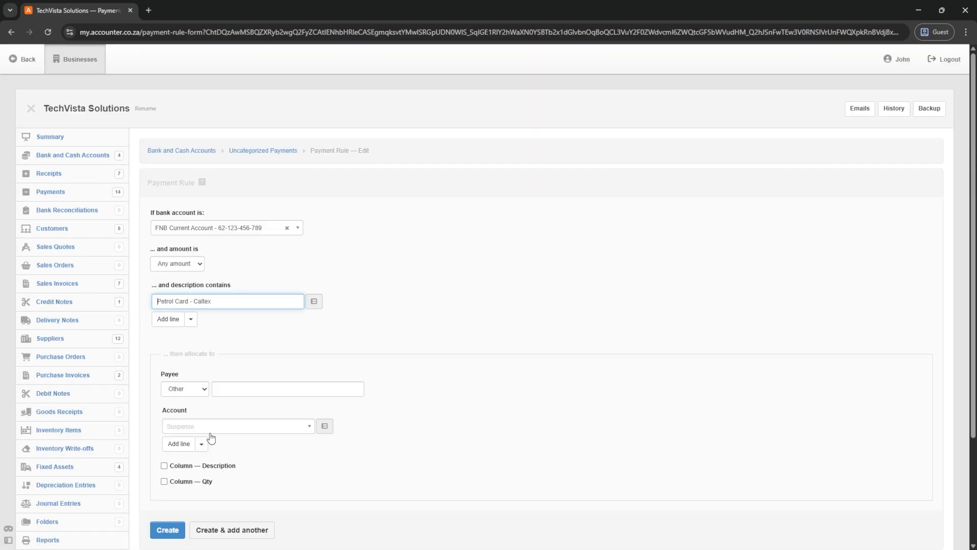
left_click(215, 431)
type("motor")
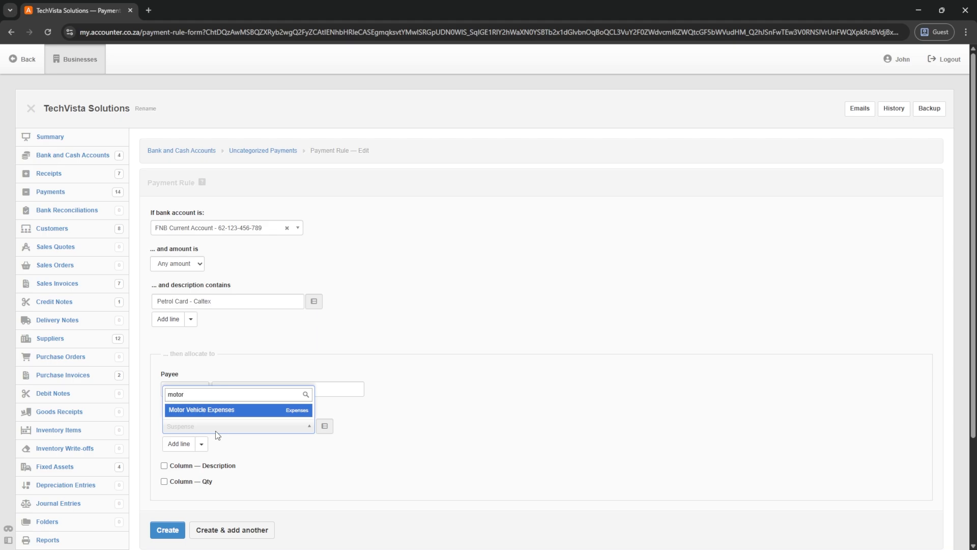
left_click(217, 411)
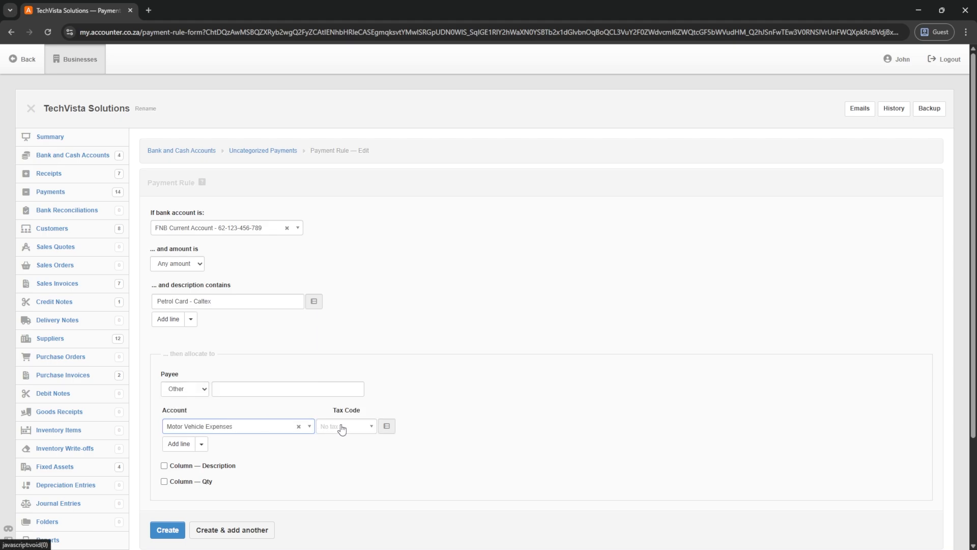
left_click(167, 530)
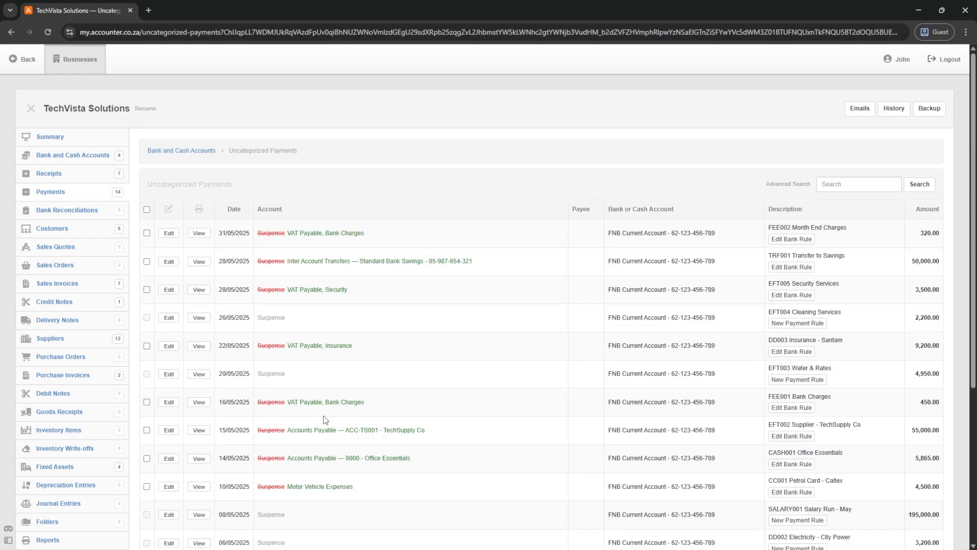
- Select all rule-matched payments and batch-update them, leaving six uncategorised totalling 235,650.00
scroll(444, 355, "down", 3)
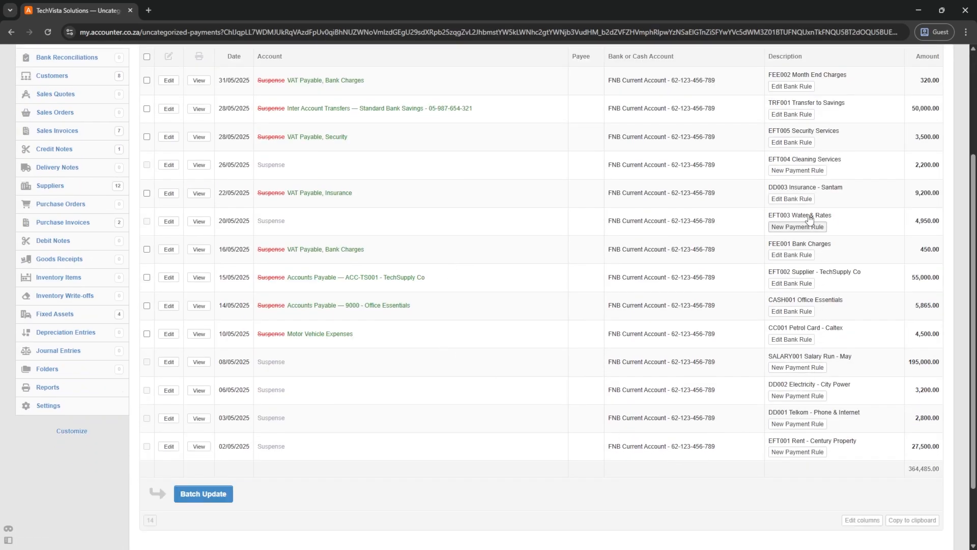
scroll(408, 349, "up", 3)
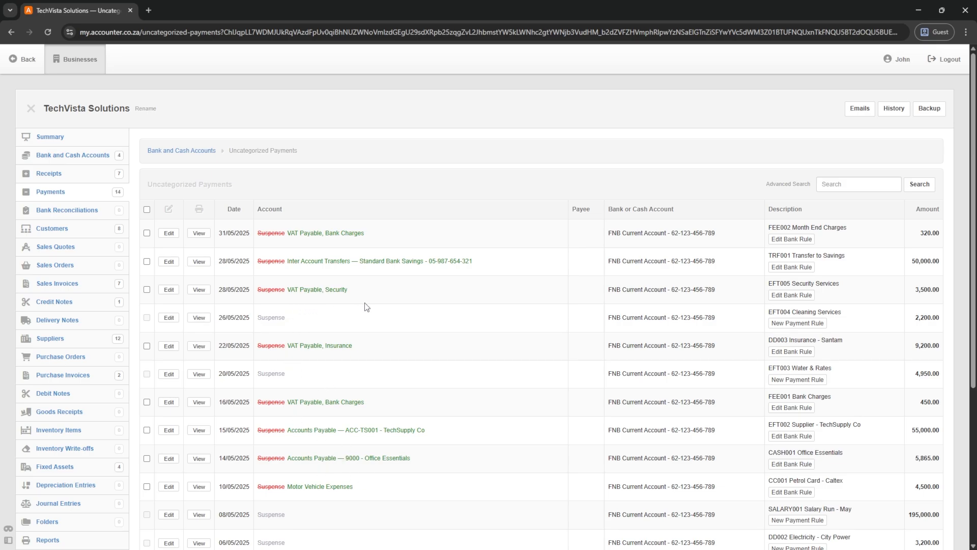
scroll(365, 305, "down", 2)
scroll(199, 189, "up", 1)
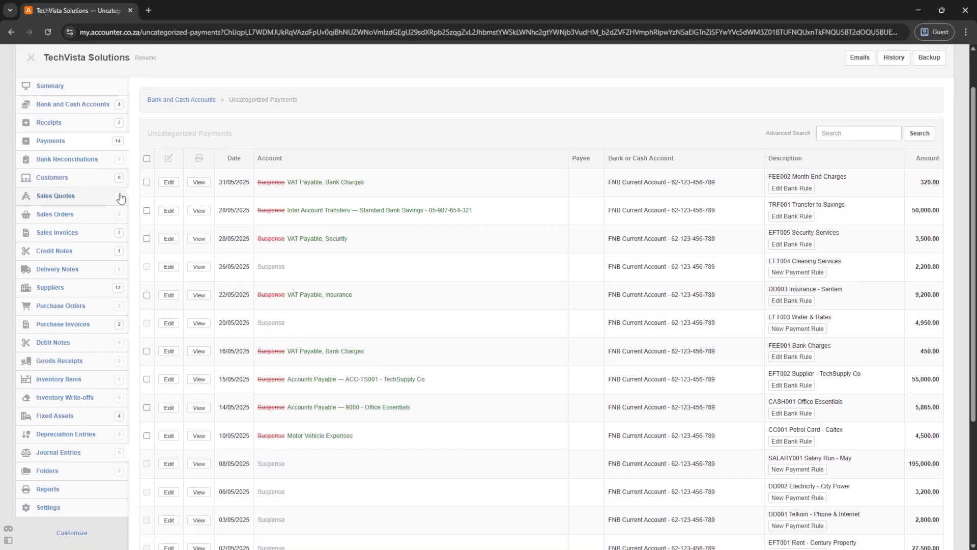
left_click(146, 159)
scroll(168, 305, "down", 4)
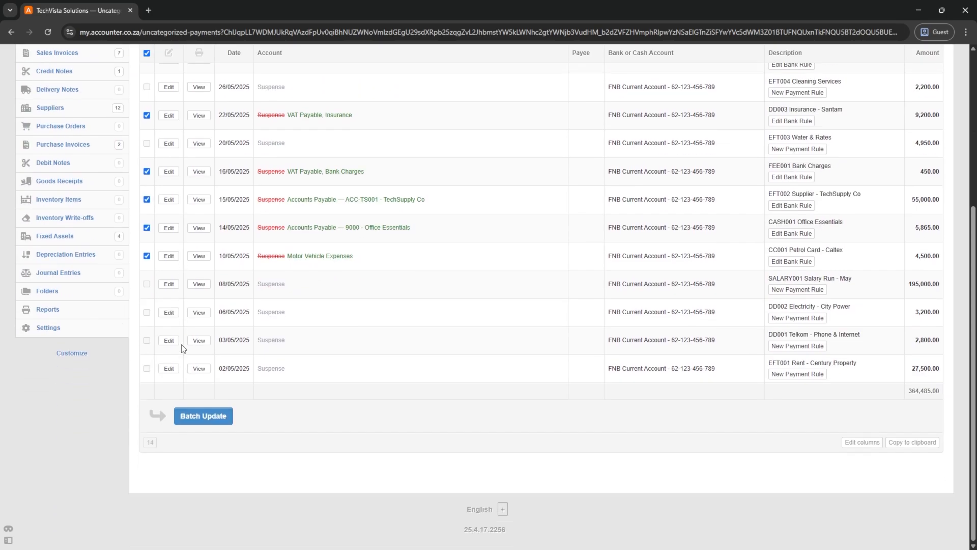
left_click(203, 416)
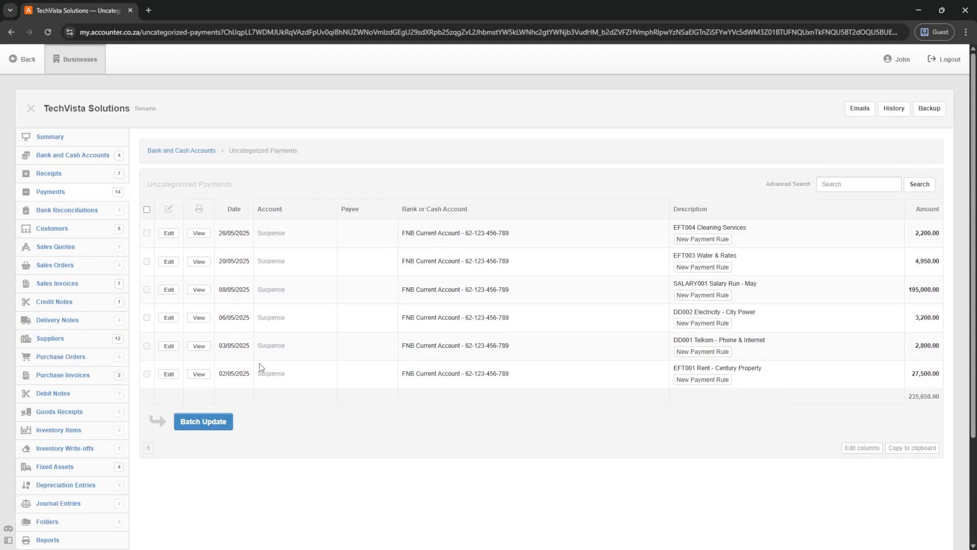
- Create a receipt rule for 'Digital Solutions' allocating to Accounts receivable, customer 101 - Digital Solutions Ltd
left_click(163, 151)
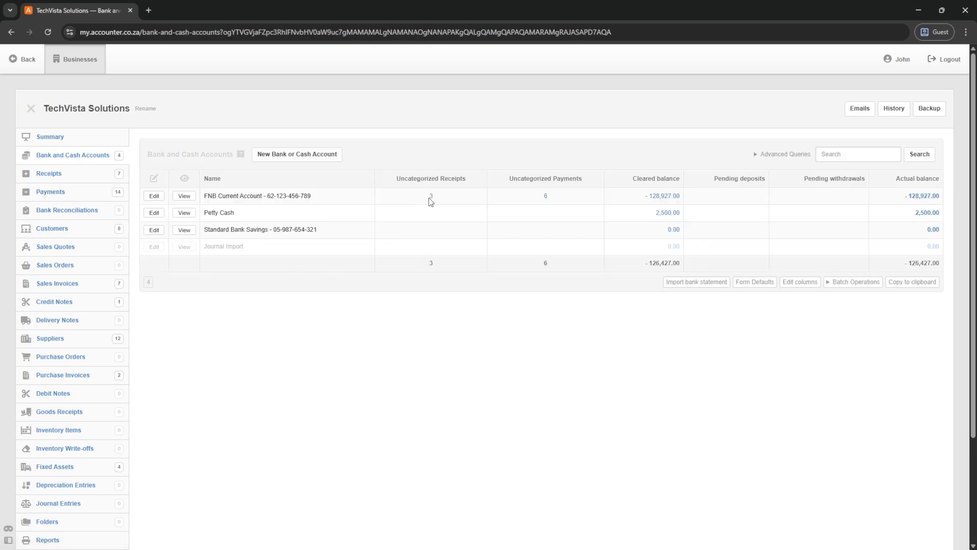
left_click(431, 196)
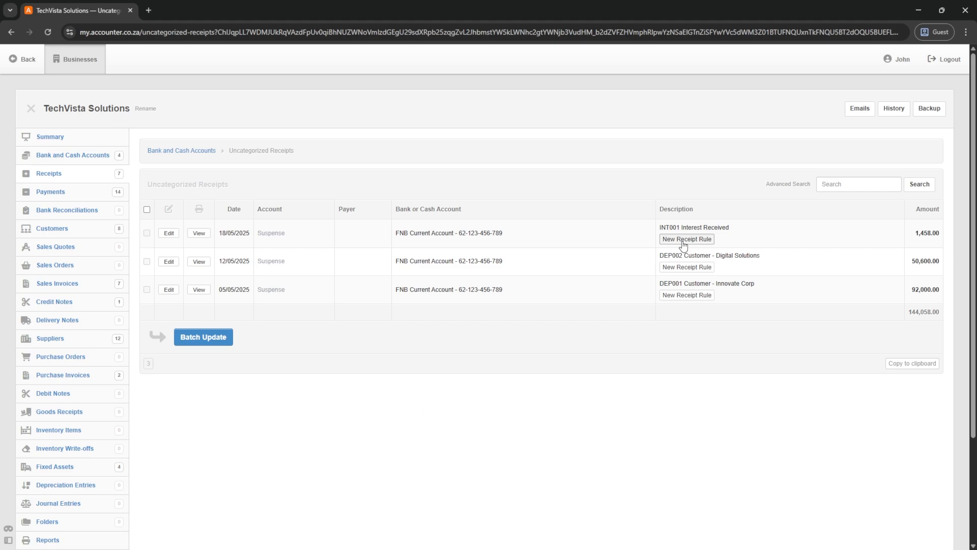
left_click(683, 268)
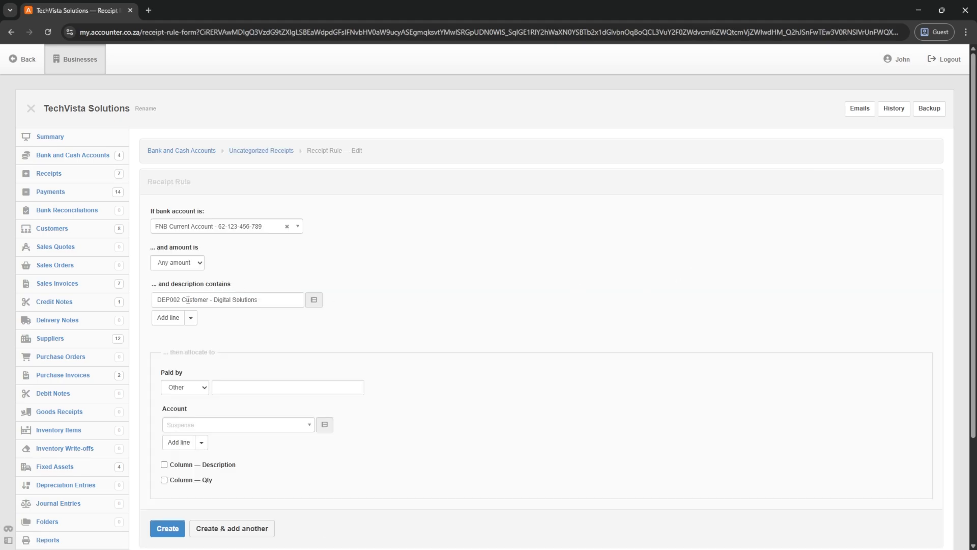
left_click_drag(217, 299, 100, 304)
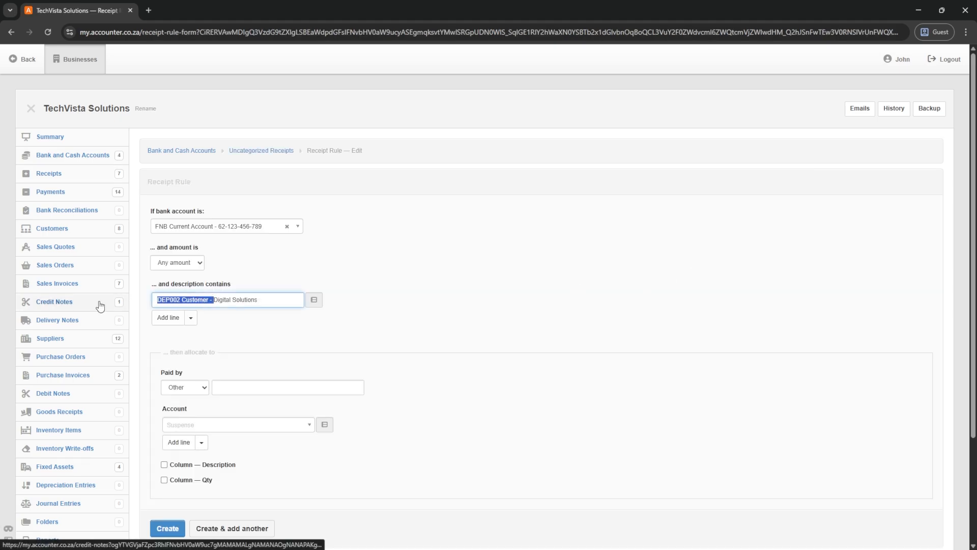
key("BackSpace")
left_click(207, 425)
type("accou")
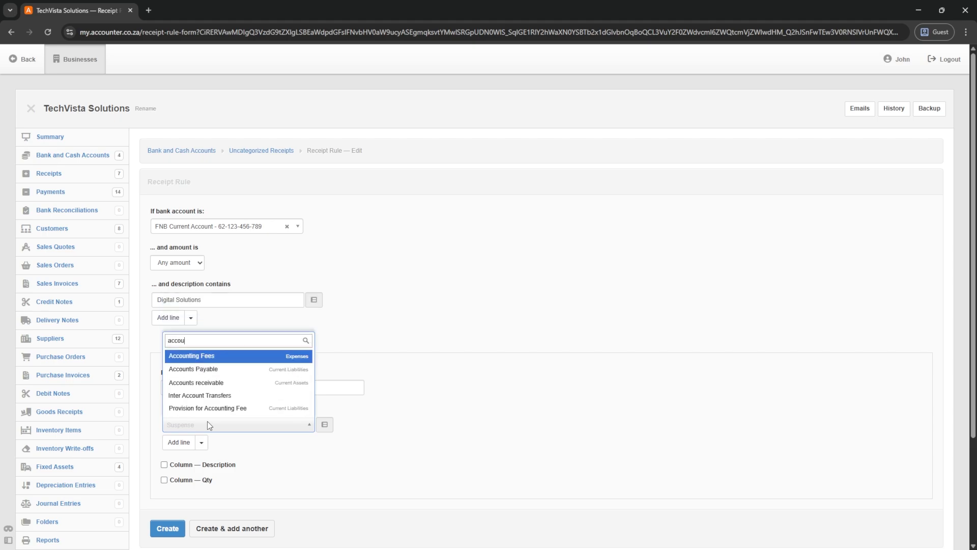
left_click(205, 388)
left_click(382, 425)
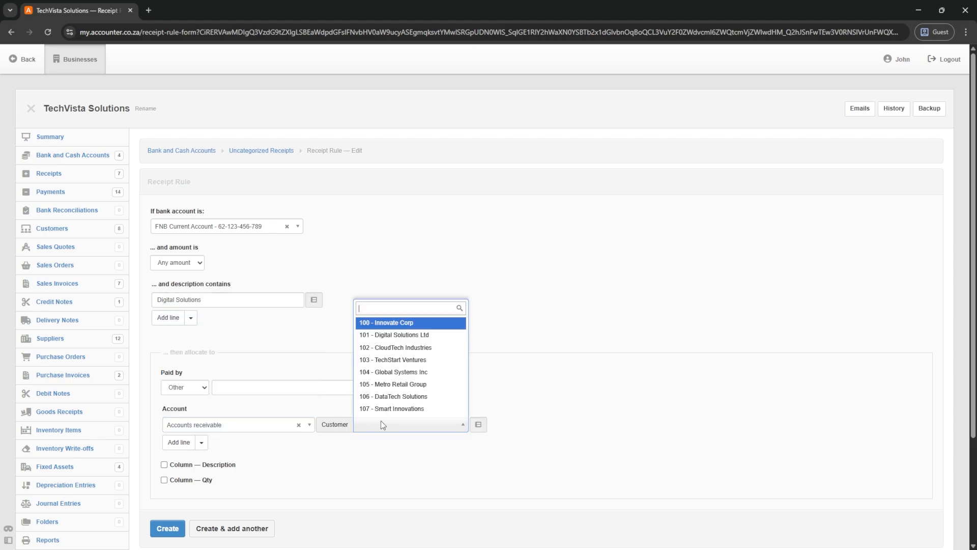
left_click(393, 334)
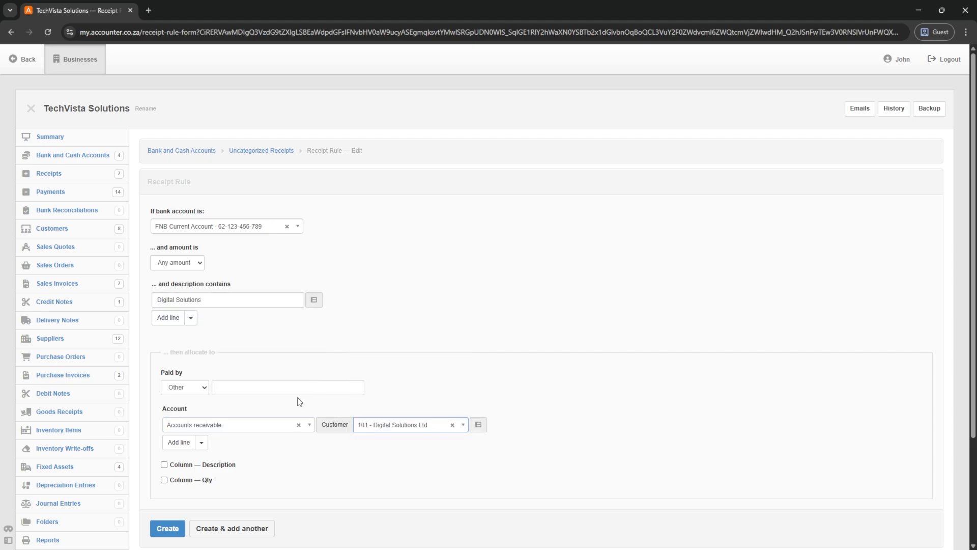
scroll(199, 446, "down", 3)
left_click(170, 396)
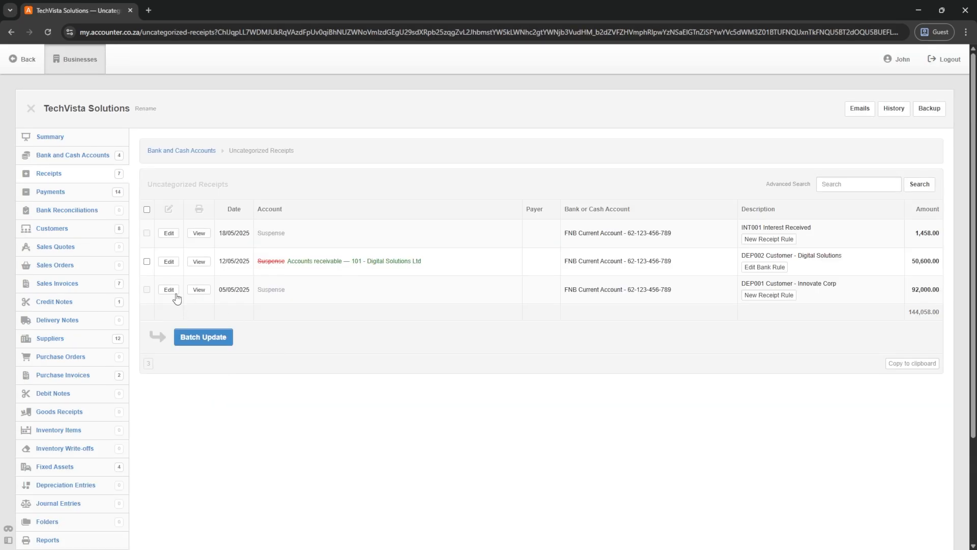
- Create a receipt rule for 'Innovate Corp' allocating to Accounts receivable, customer 100 - Innovate Corp
left_click(767, 300)
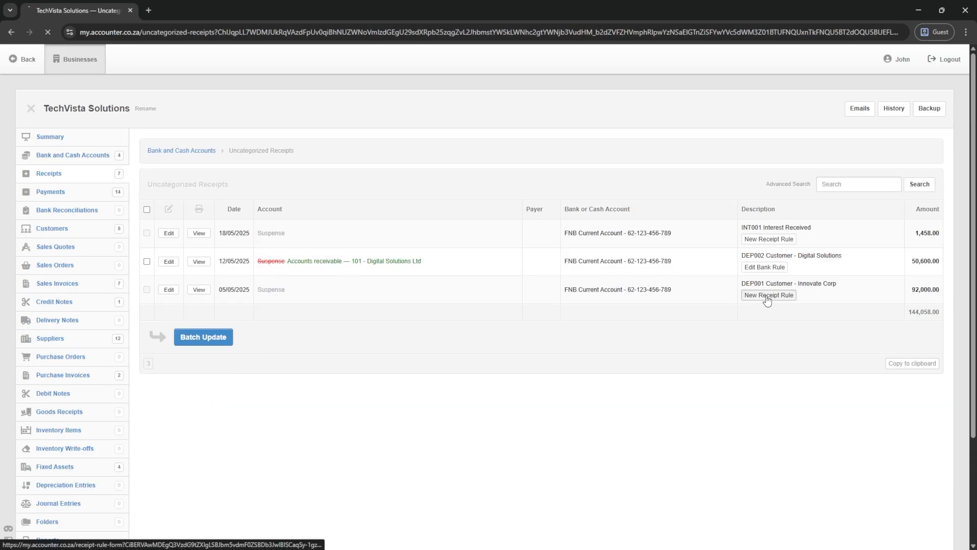
left_click_drag(214, 299, 102, 312)
key("BackSpace")
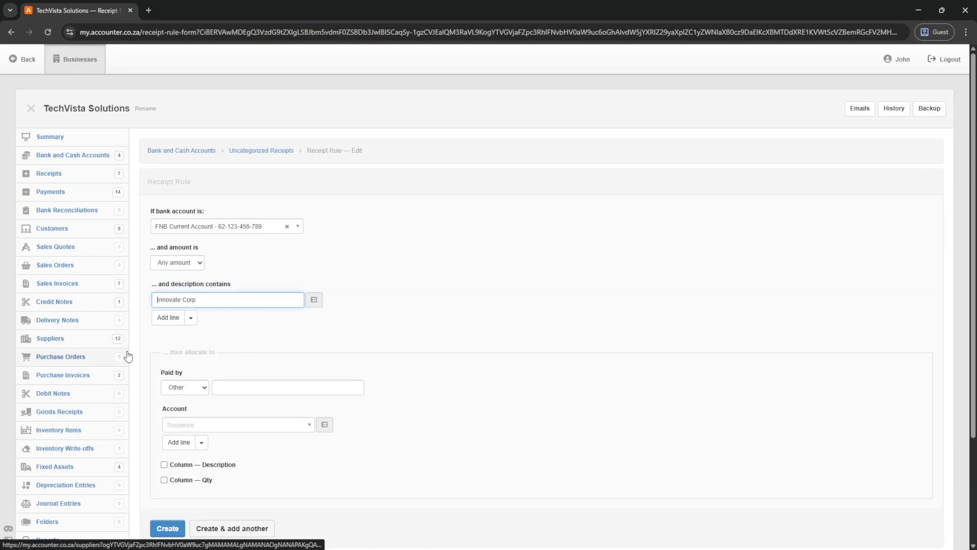
left_click(222, 428)
left_click(198, 346)
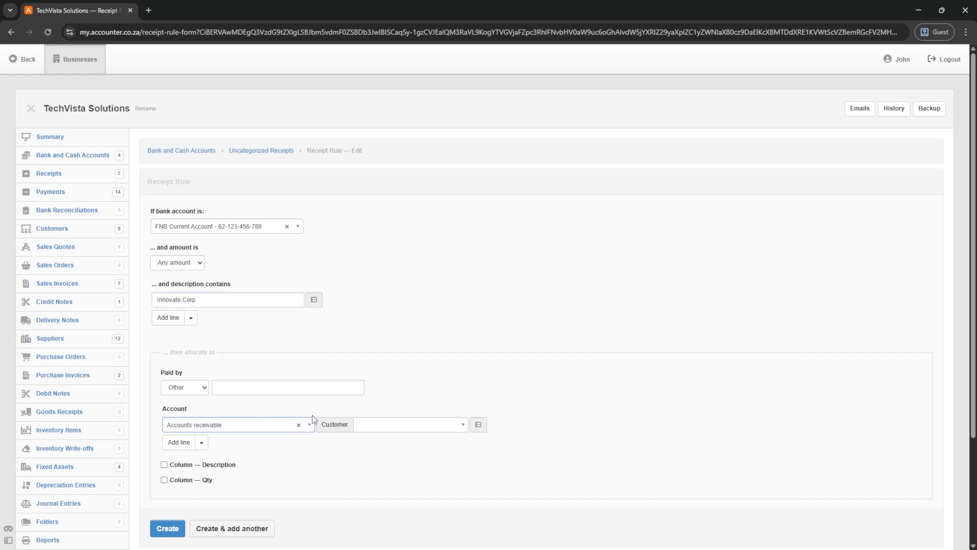
left_click(396, 429)
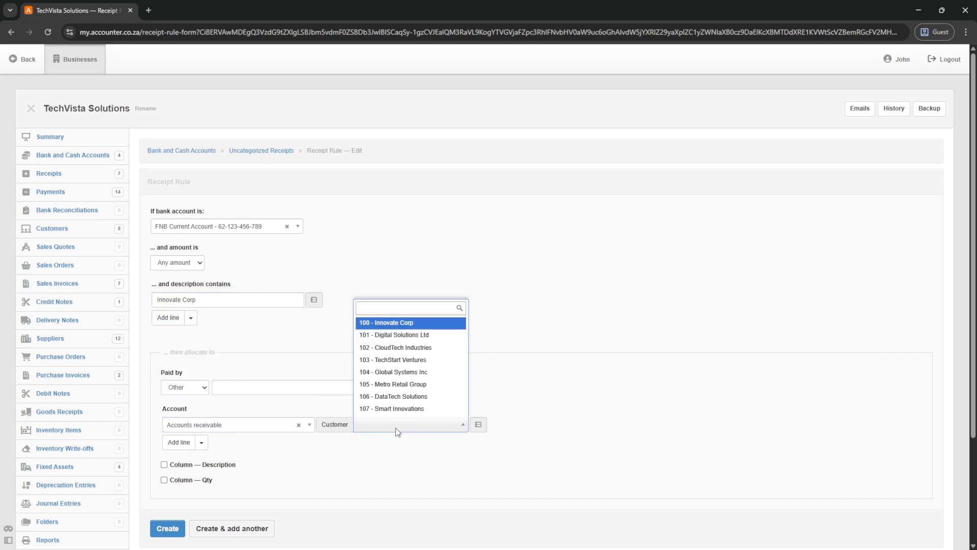
left_click(390, 322)
left_click(166, 529)
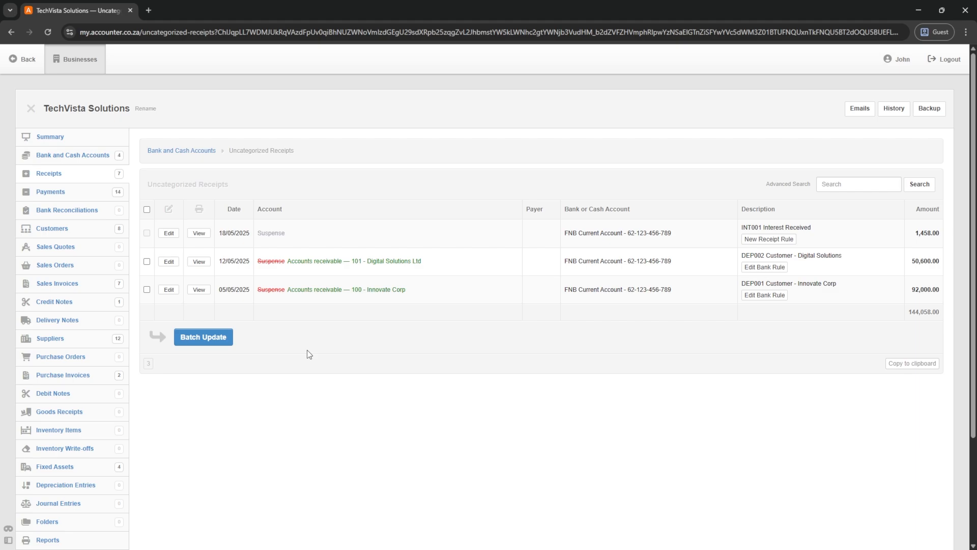
- Batch-update the two rule-categorised receipts
left_click(213, 340)
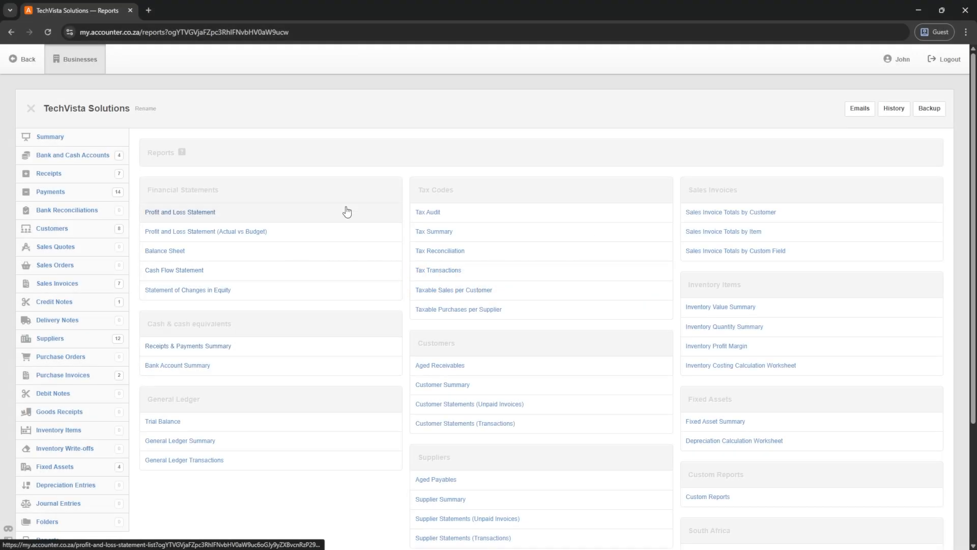
scroll(344, 214, "down", 2)
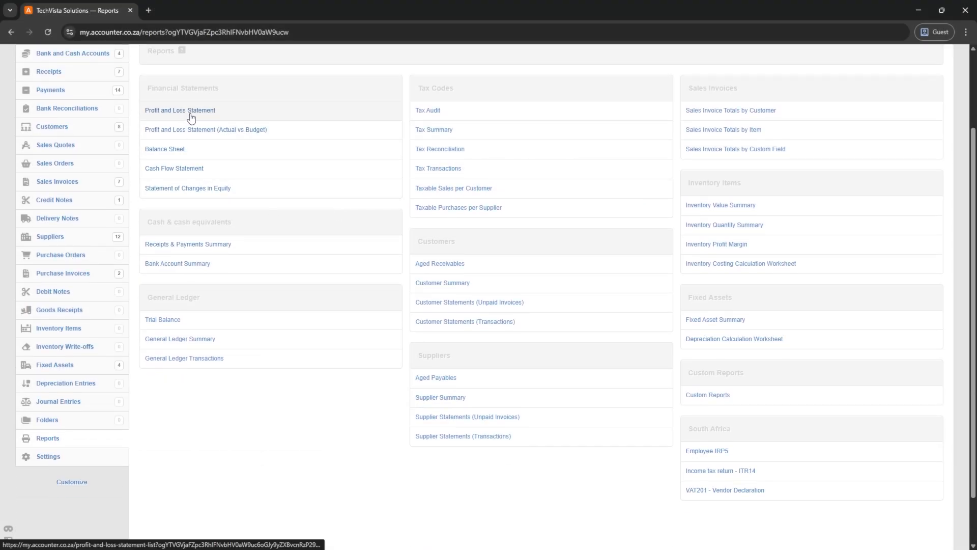
scroll(196, 144, "up", 2)
- Batch-delete every saved Profit and Loss statement except 202302 February
left_click(181, 213)
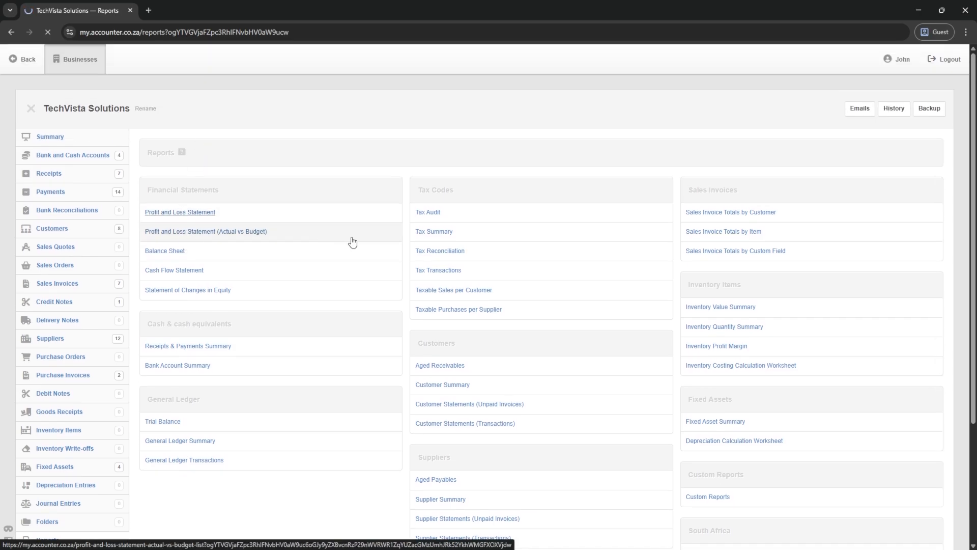
scroll(283, 254, "down", 15)
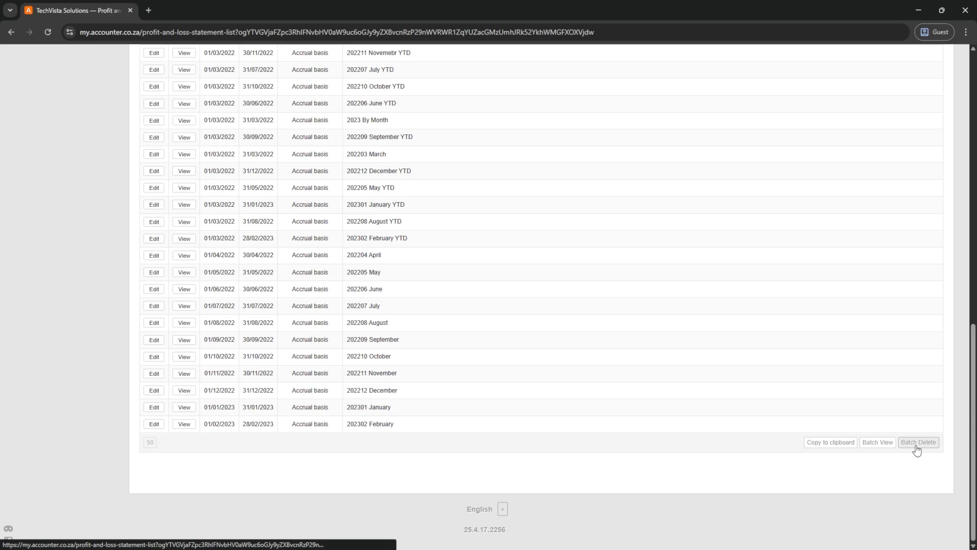
left_click(909, 442)
left_click(147, 210)
scroll(161, 398, "down", 15)
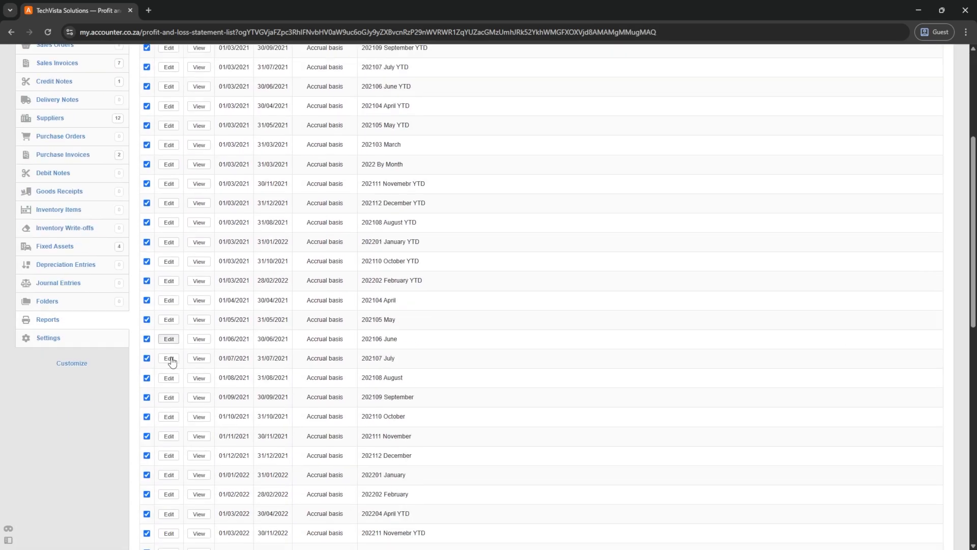
left_click(147, 400)
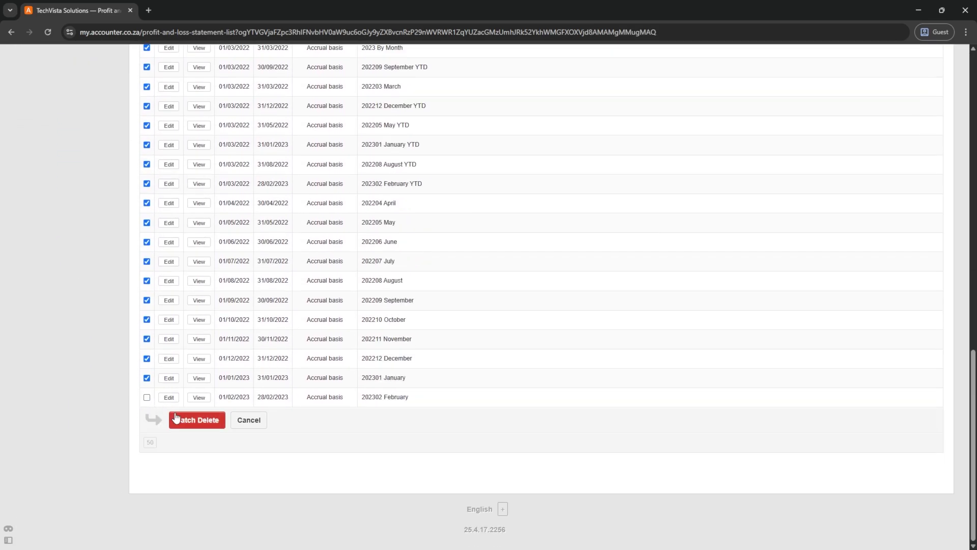
left_click(176, 419)
scroll(197, 260, "up", 2)
- Edit the 202302 February statement and change its description to '202505 May'
left_click(175, 230)
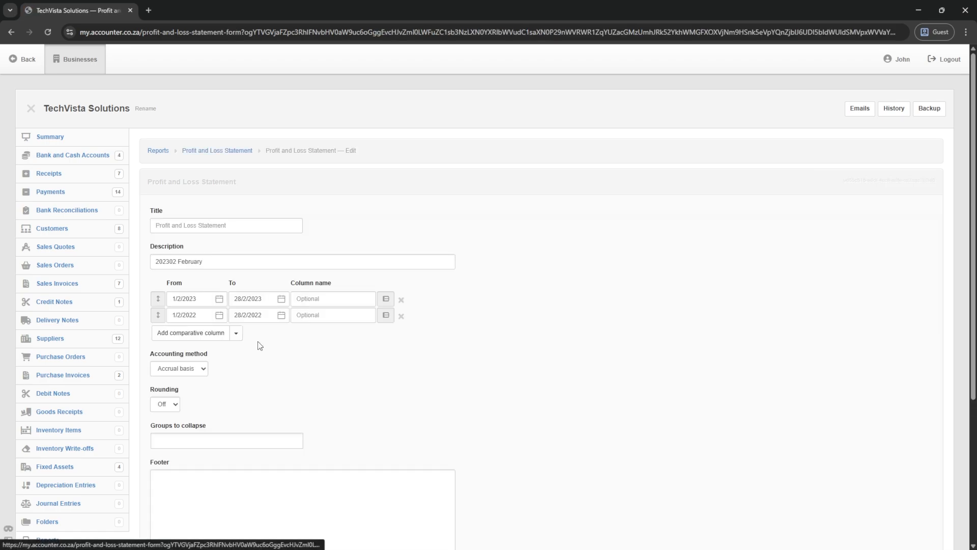
key("Delete")
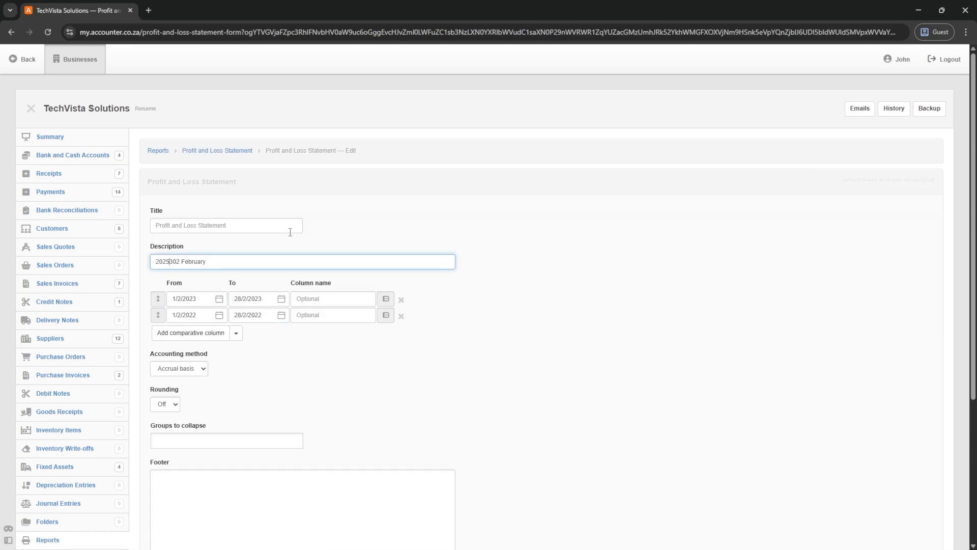
type("5")
key("ctrl+shift+Left")
type("Ma")
- Set the current period from 1/5/2025 to 31/5/2025
left_click(217, 296)
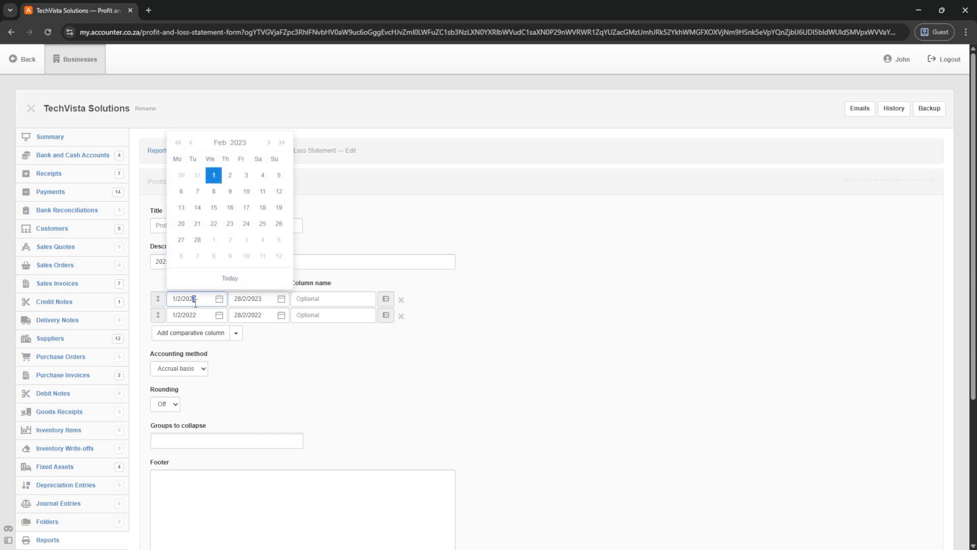
left_click(282, 143)
left_click(282, 143)
left_click(269, 143)
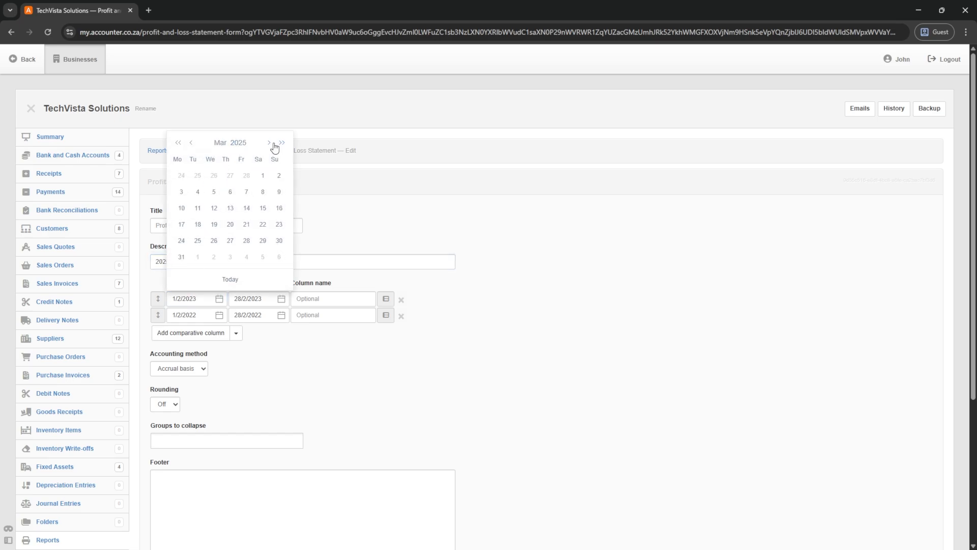
left_click(281, 143)
left_click(282, 143)
left_click(178, 142)
left_click(178, 142)
left_click(269, 143)
left_click(268, 143)
left_click(230, 176)
left_click(282, 299)
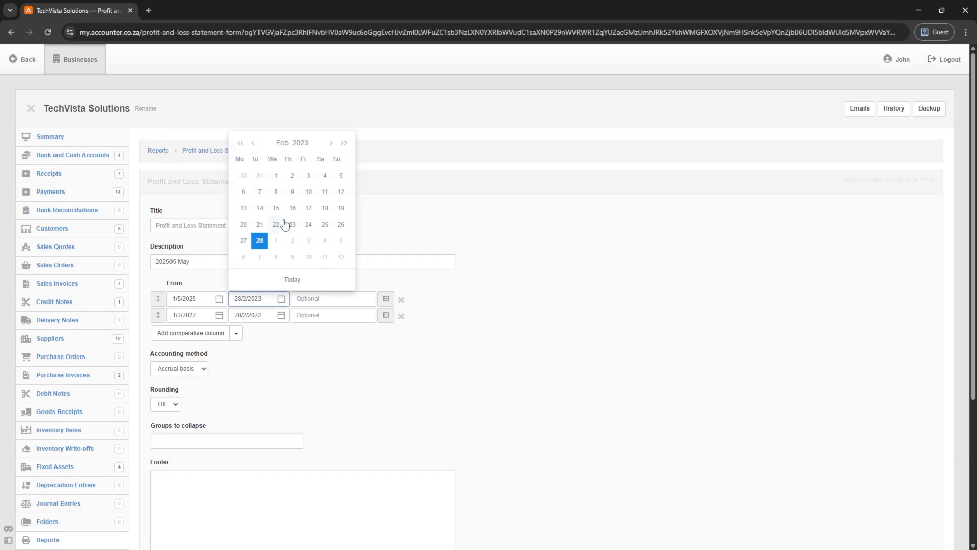
left_click(344, 143)
left_click(344, 143)
left_click(332, 144)
left_click(332, 144)
left_click(332, 144)
left_click(324, 240)
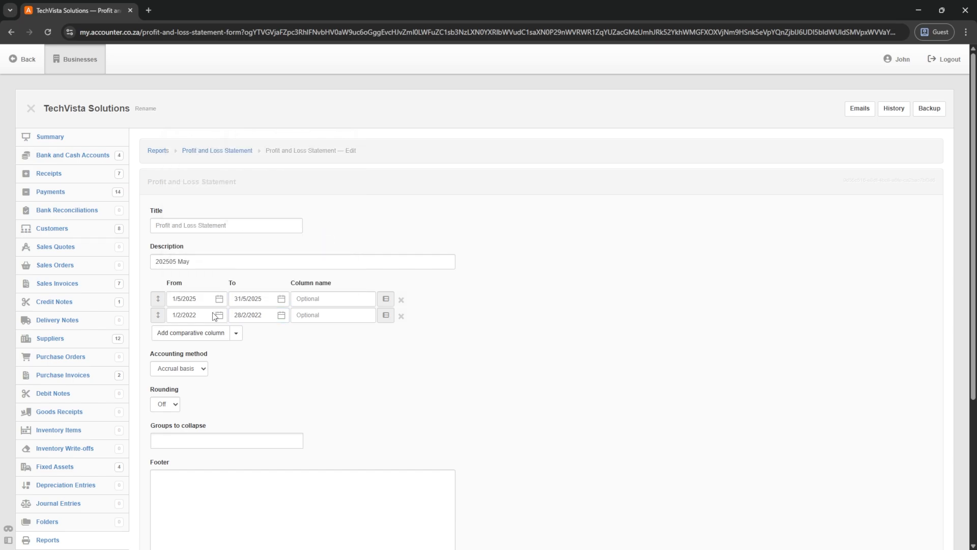
- Set the comparison period from 1/5/2024 to 31/5/2024
left_click(219, 315)
left_click(282, 159)
left_click(282, 159)
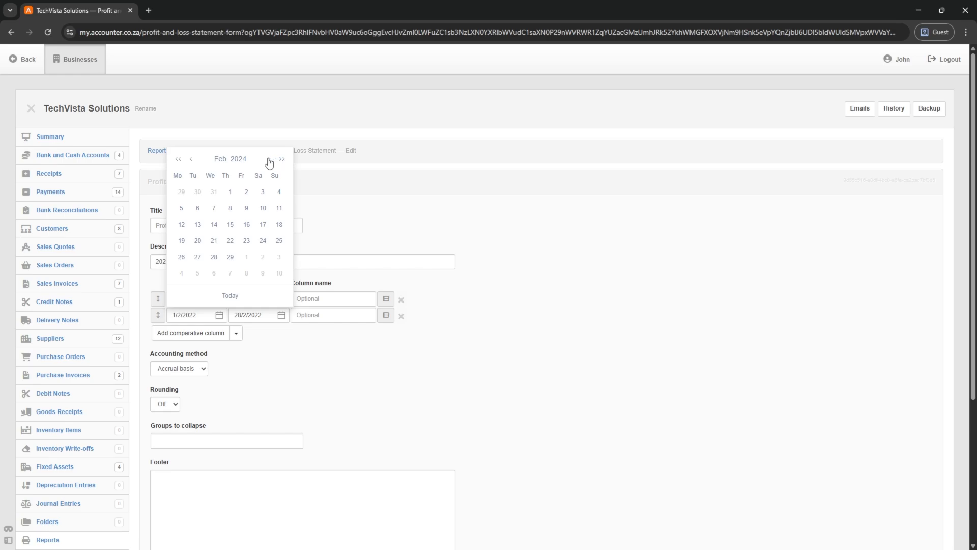
left_click(269, 159)
left_click(269, 159)
left_click(269, 159)
left_click(214, 191)
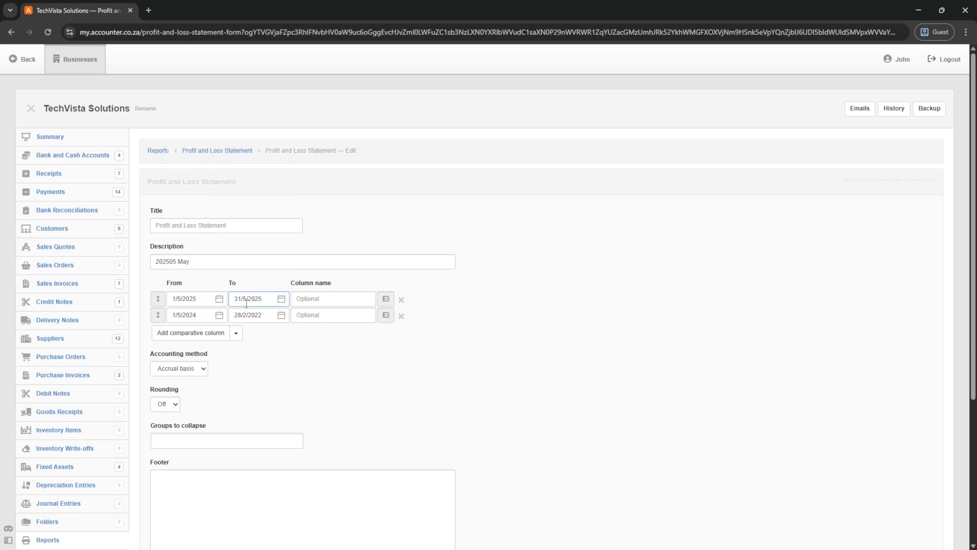
left_click(282, 314)
left_click(344, 159)
left_click(344, 159)
left_click(332, 159)
left_click(332, 159)
left_click(331, 159)
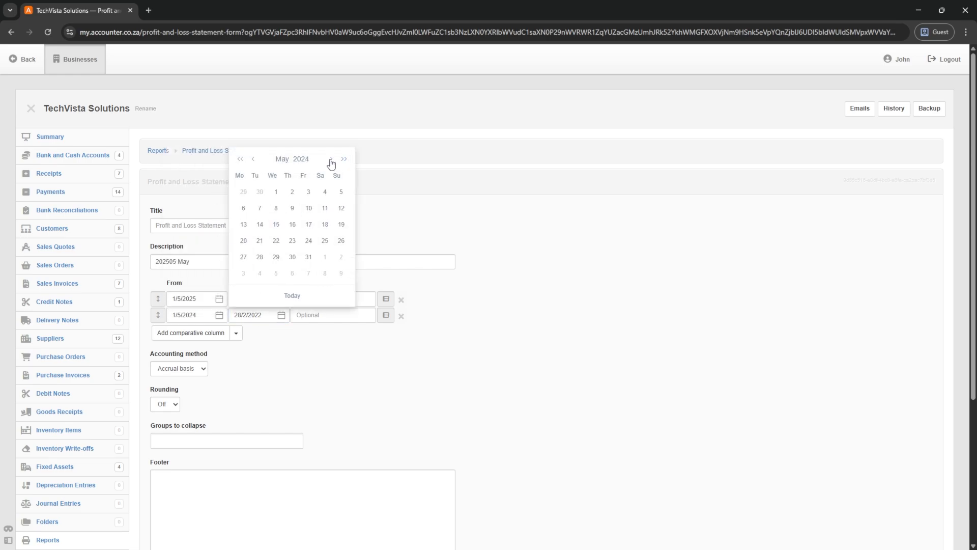
left_click(308, 257)
- Save the 202505 May Profit and Loss Statement and view it
scroll(224, 285, "down", 4)
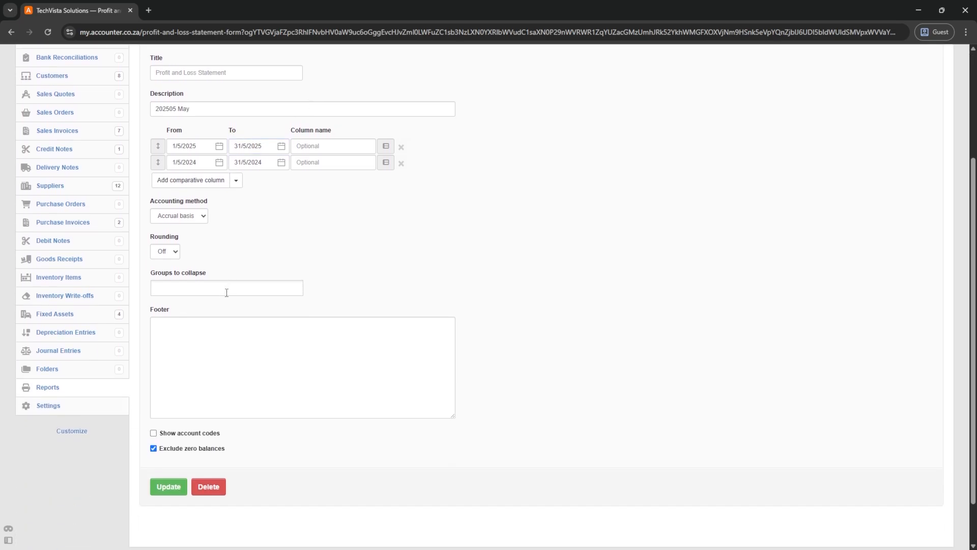
left_click(167, 430)
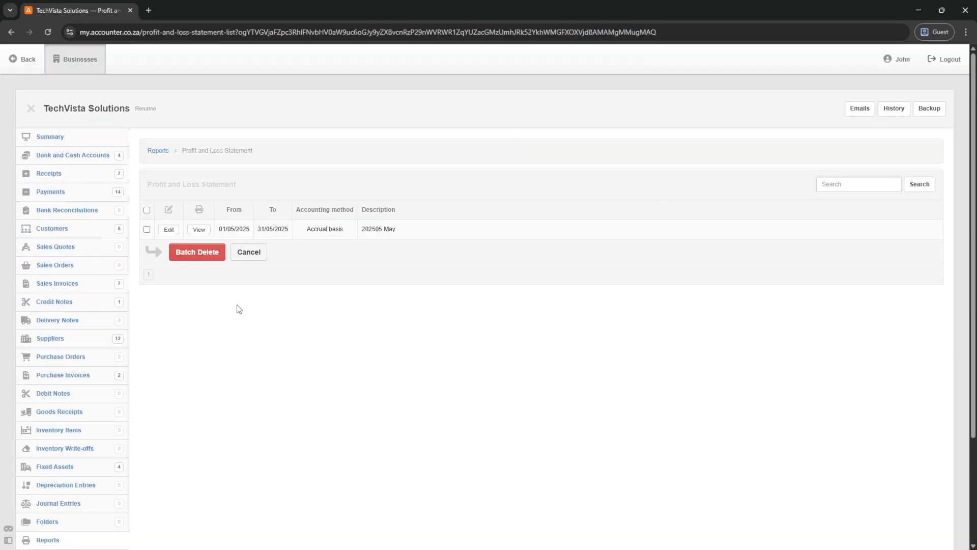
left_click(199, 230)
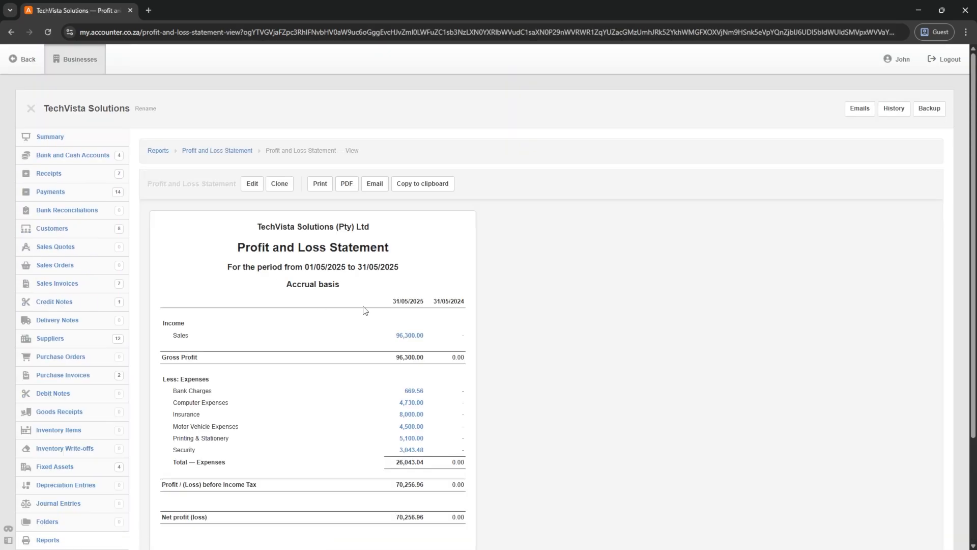
- Scroll through the May 2025 Profit and Loss, highlighting the 70,256.96 net profit
scroll(365, 310, "down", 3)
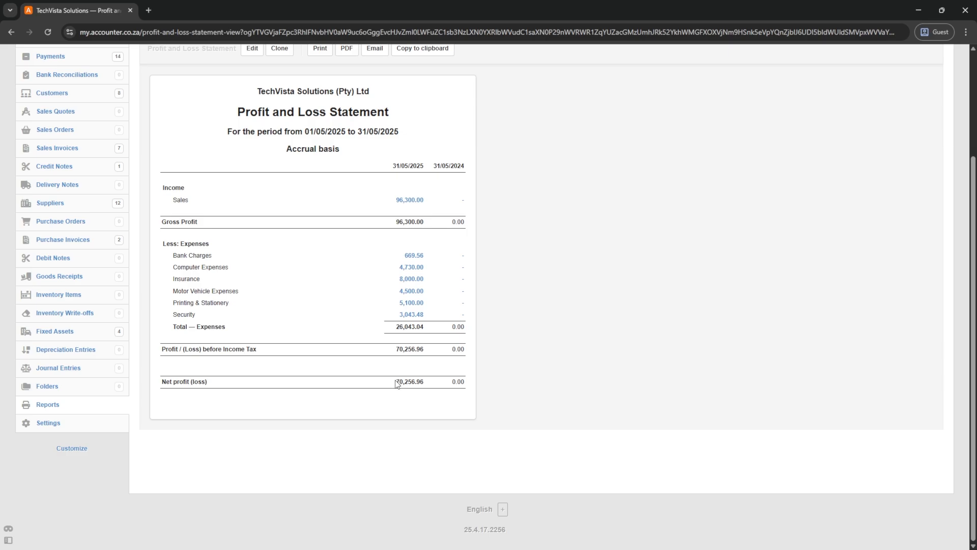
left_click_drag(395, 383, 438, 382)
scroll(344, 279, "up", 3)
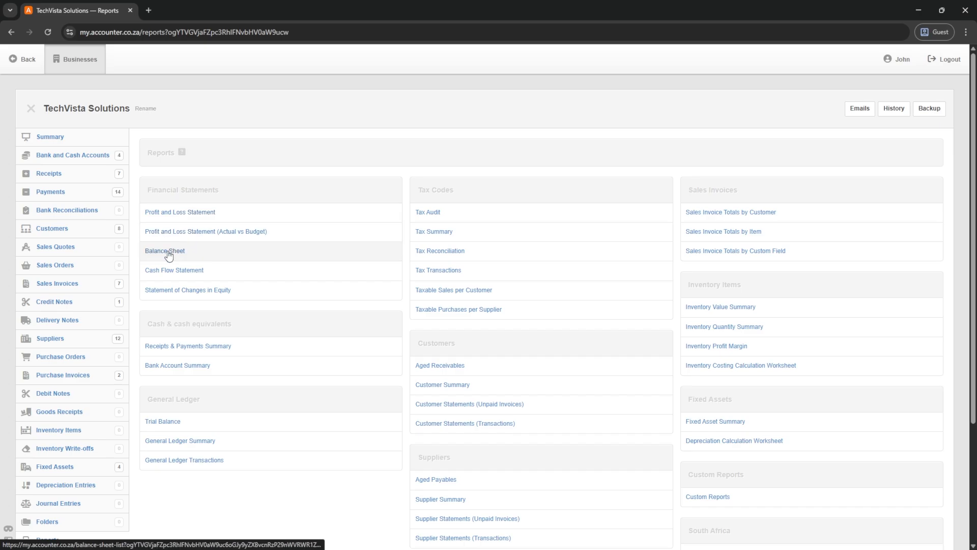
- Batch-delete the old Balance Sheet reports, keeping 202301 January, and open it for editing
left_click(166, 252)
scroll(696, 323, "down", 4)
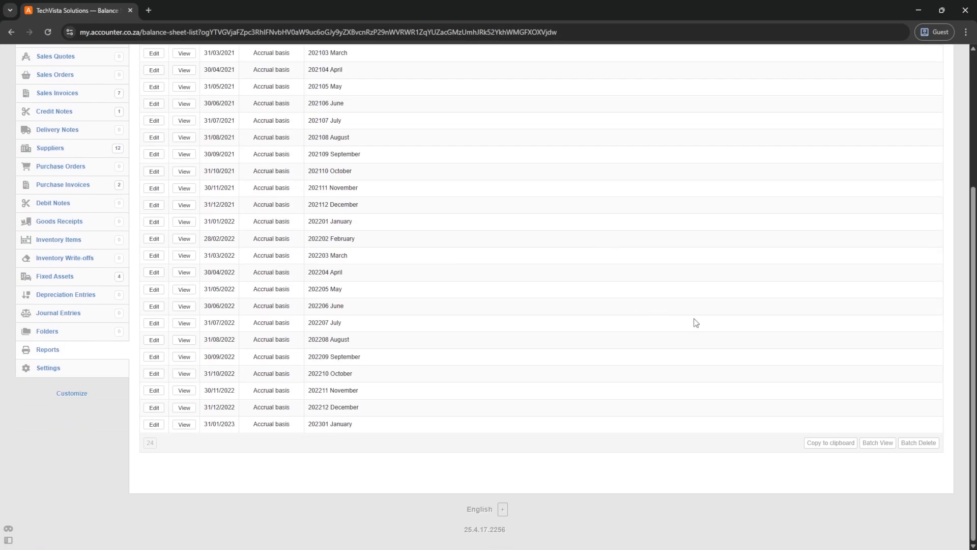
left_click(911, 443)
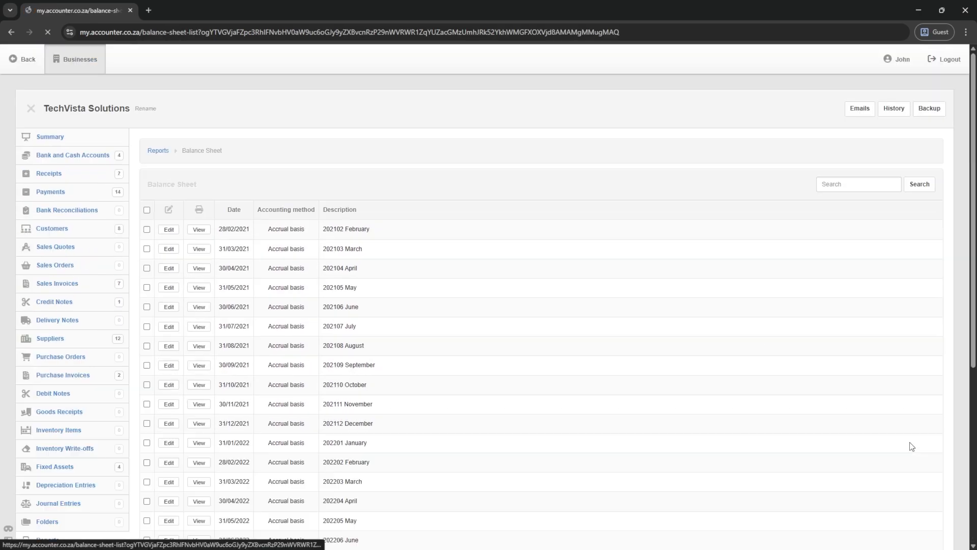
left_click(146, 210)
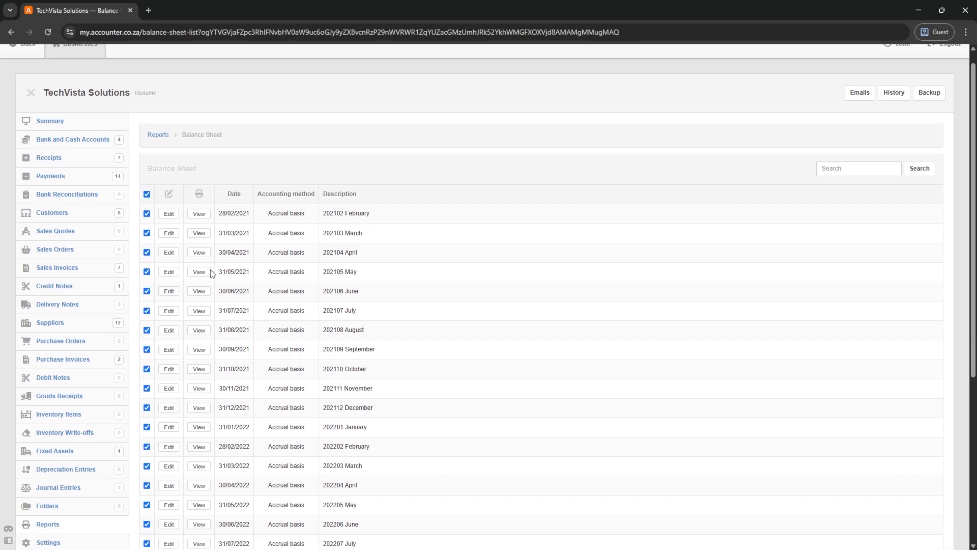
scroll(180, 319, "down", 5)
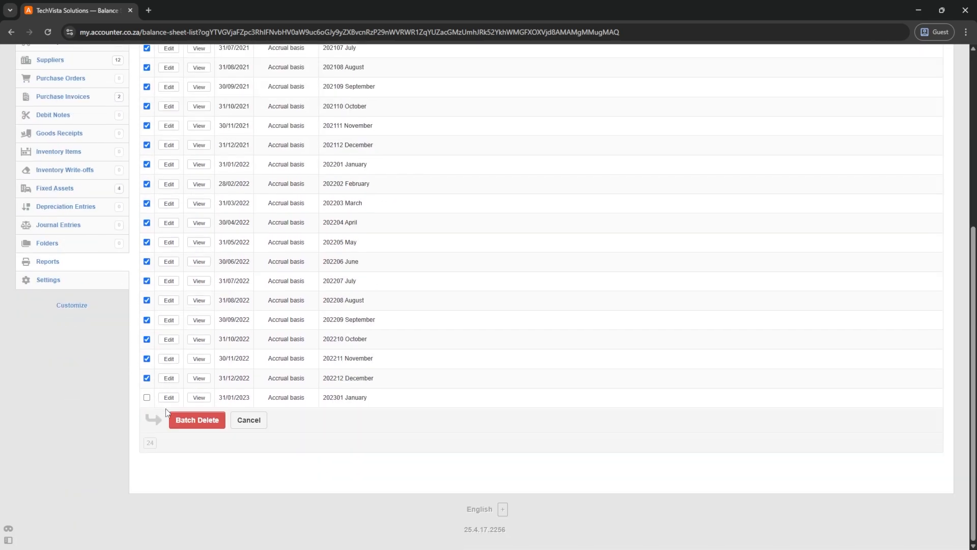
left_click(190, 419)
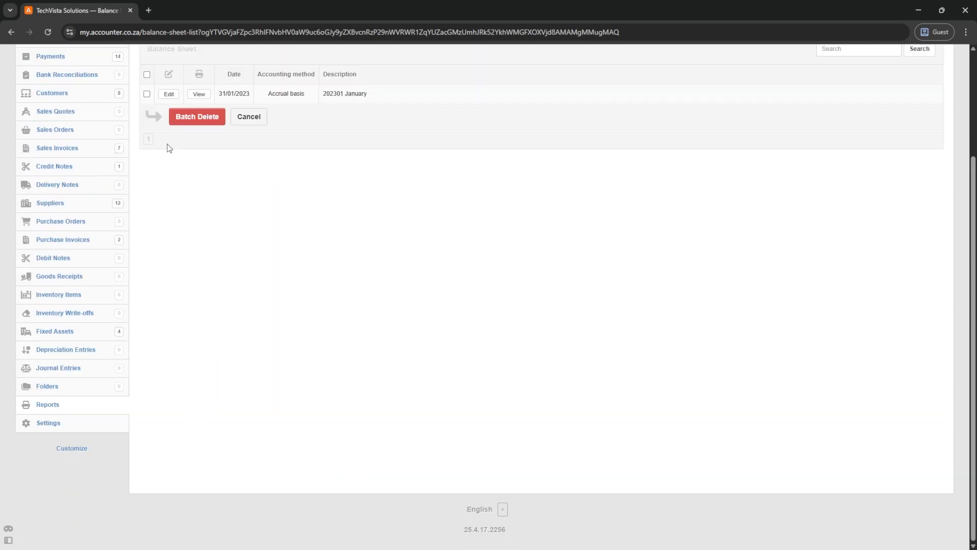
left_click(168, 94)
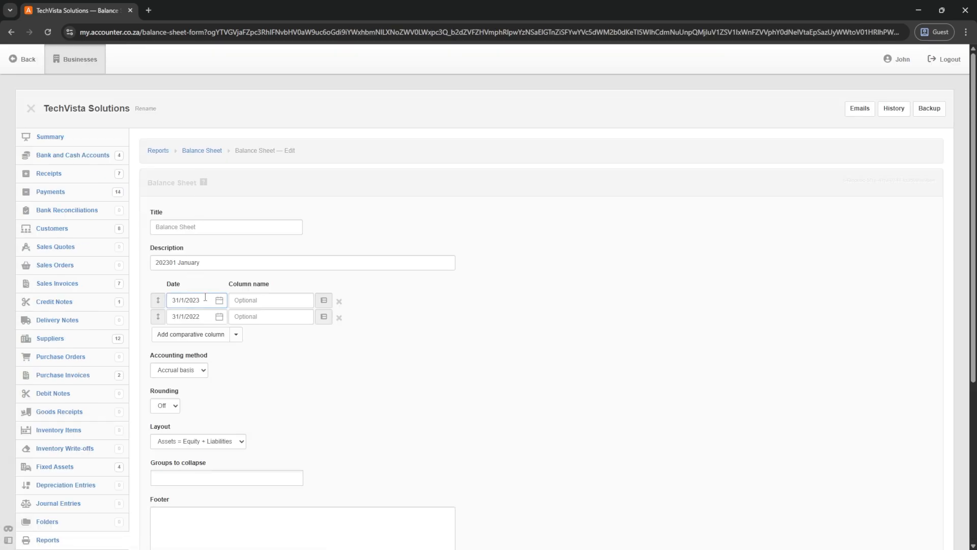
- Set the balance sheet date to 31/5/2025 and the comparison date to 31/5/2024
left_click(206, 297)
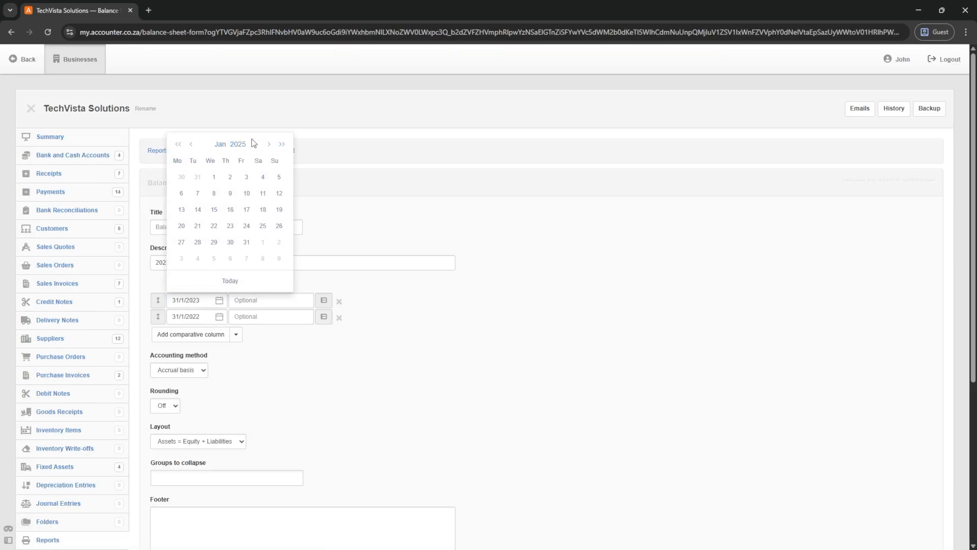
left_click(269, 144)
left_click(269, 144)
left_click(269, 144)
left_click(269, 144)
left_click(263, 242)
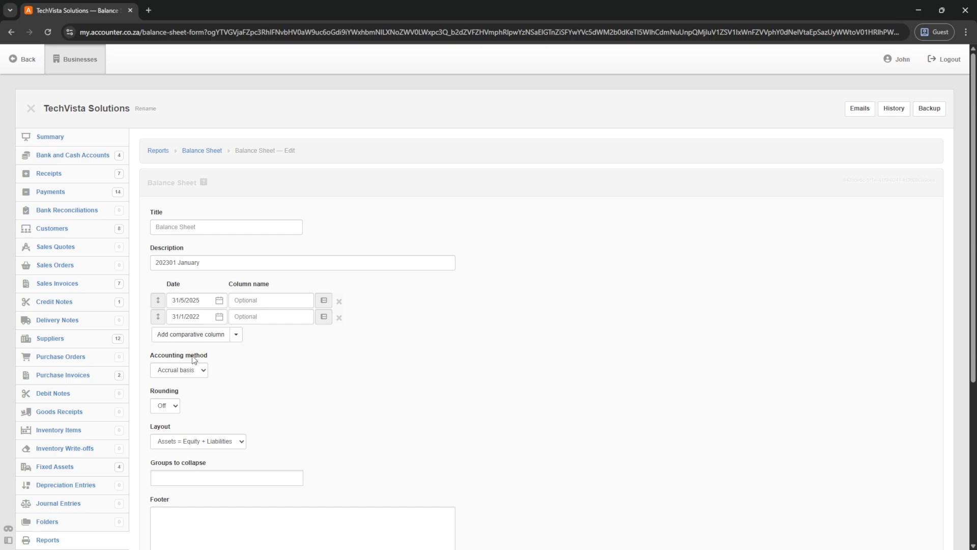
left_click(203, 313)
left_click(206, 317)
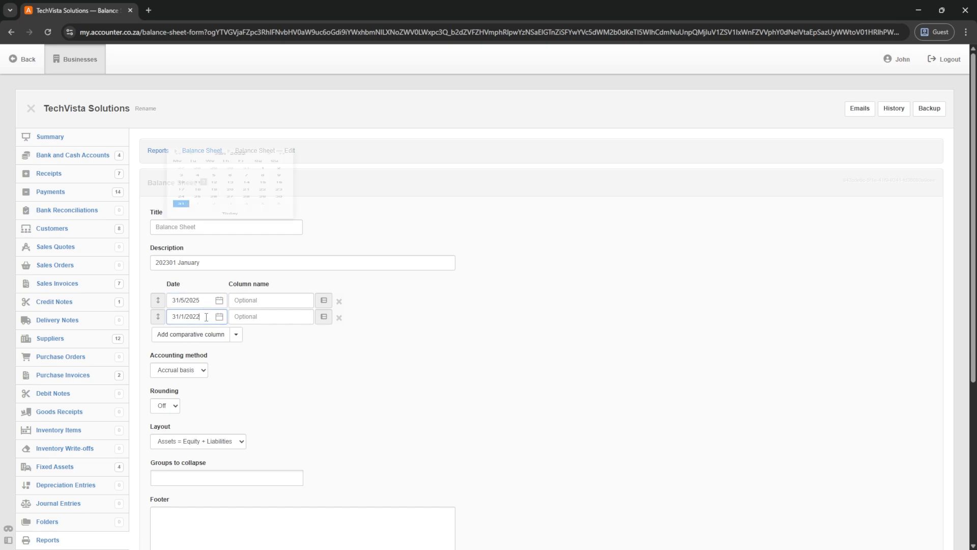
left_click(282, 160)
left_click(281, 161)
left_click(270, 161)
left_click(270, 161)
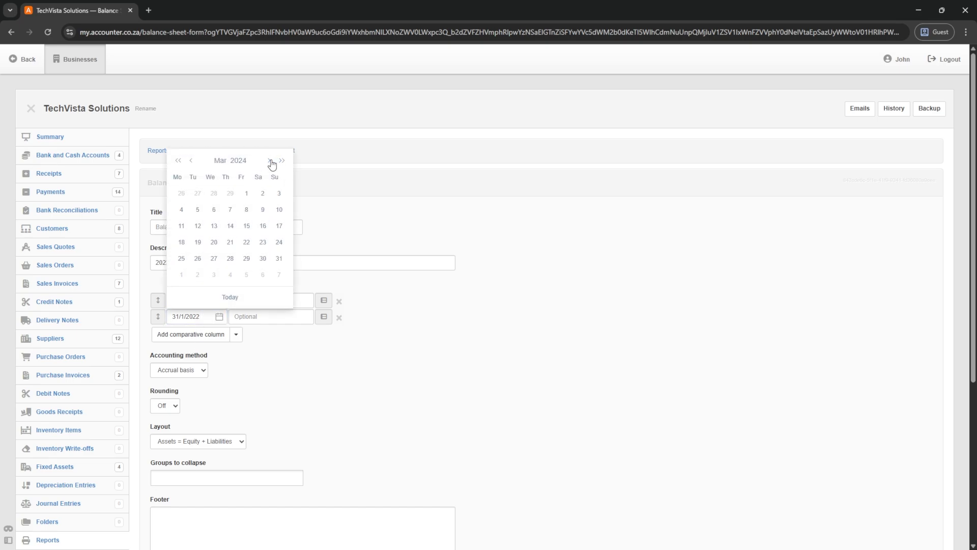
left_click(270, 161)
left_click(270, 160)
left_click(247, 258)
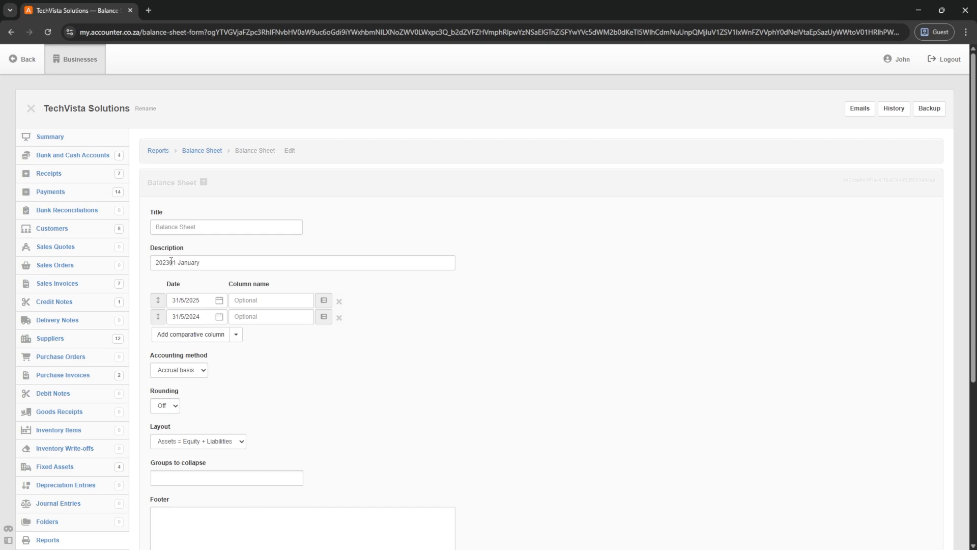
- Change the description to '202505 May' and save the balance sheet
left_click_drag(166, 261, 172, 261)
type("5")
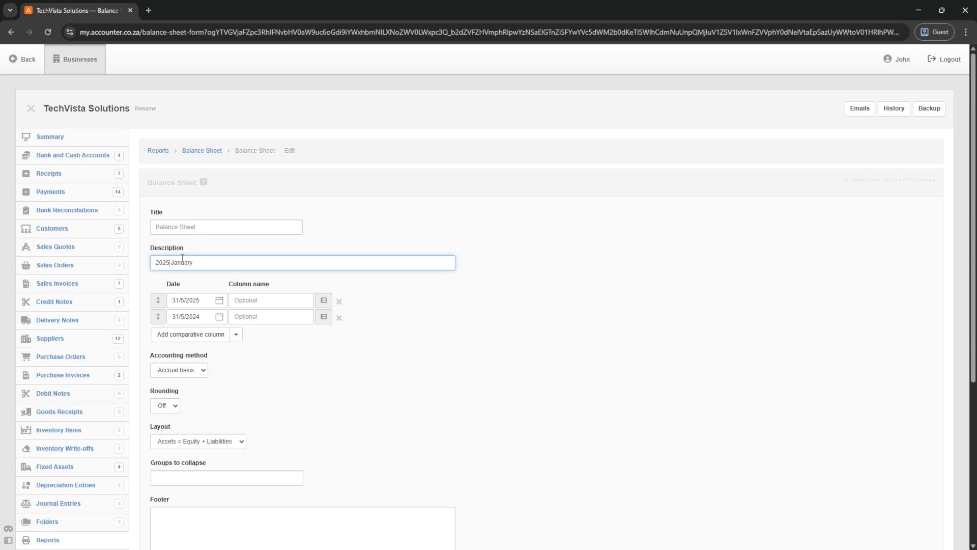
double_click(203, 259)
key("BackSpace")
key("BackSpace")
type("5 May")
key("Tab")
scroll(183, 425, "down", 8)
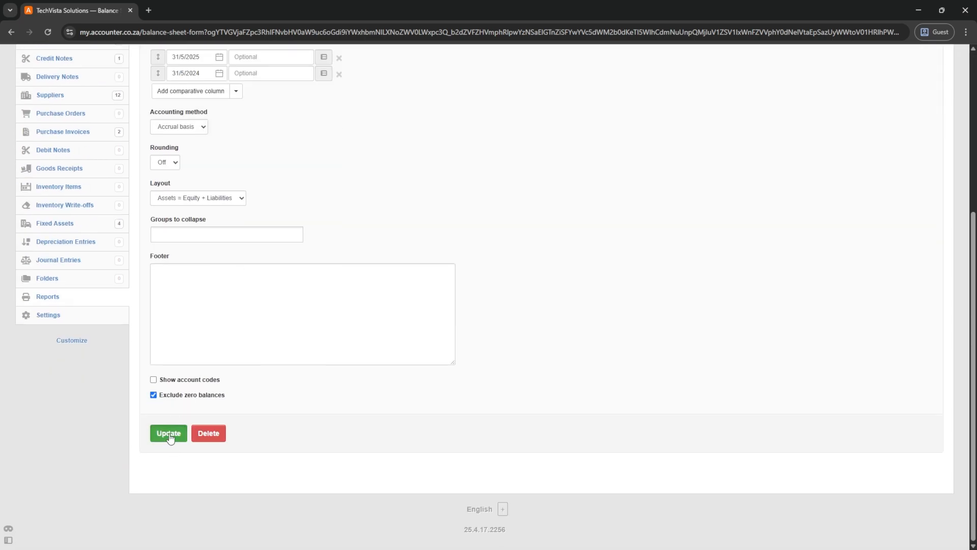
left_click(166, 434)
- Open the 202505 May Balance Sheet and scroll through it, noting total assets of (46,604.50)
left_click(198, 229)
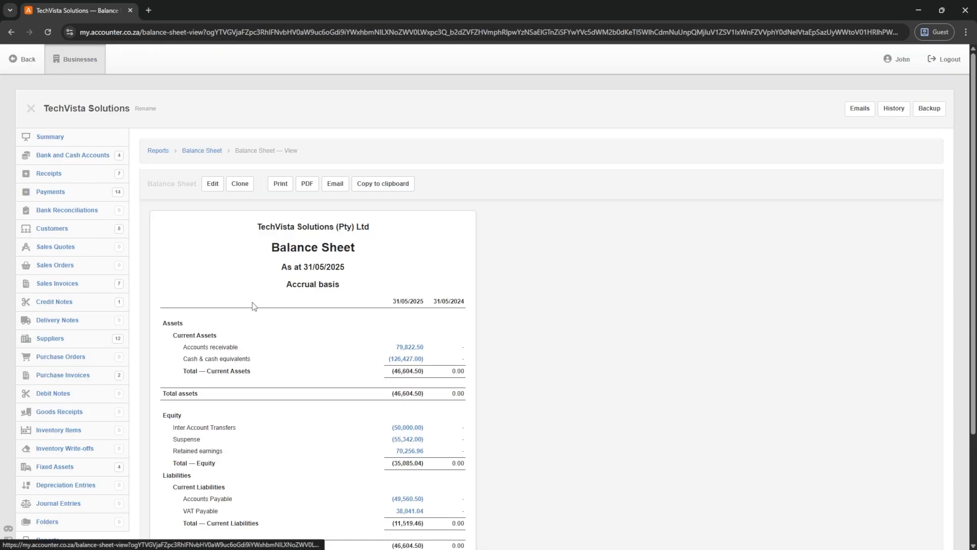
scroll(311, 313, "down", 3)
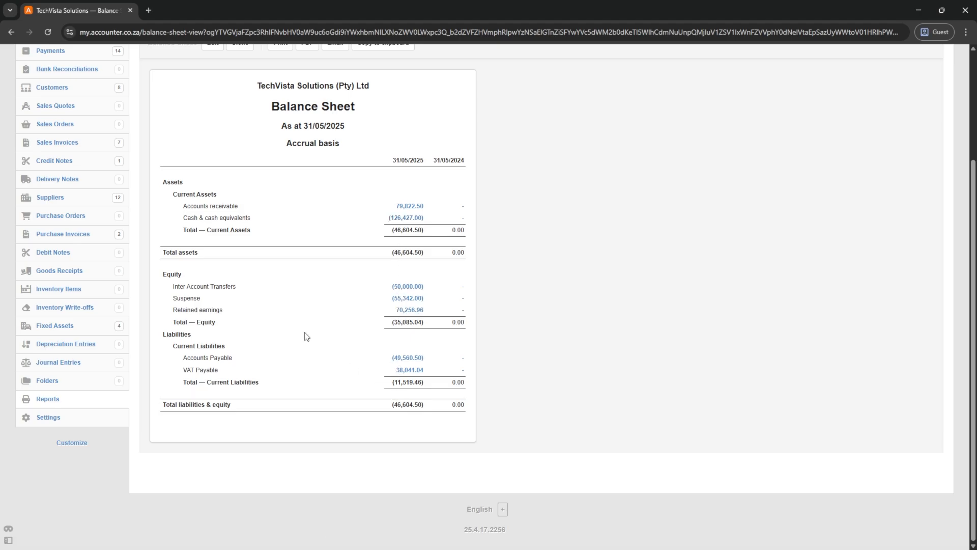
scroll(202, 248, "up", 3)
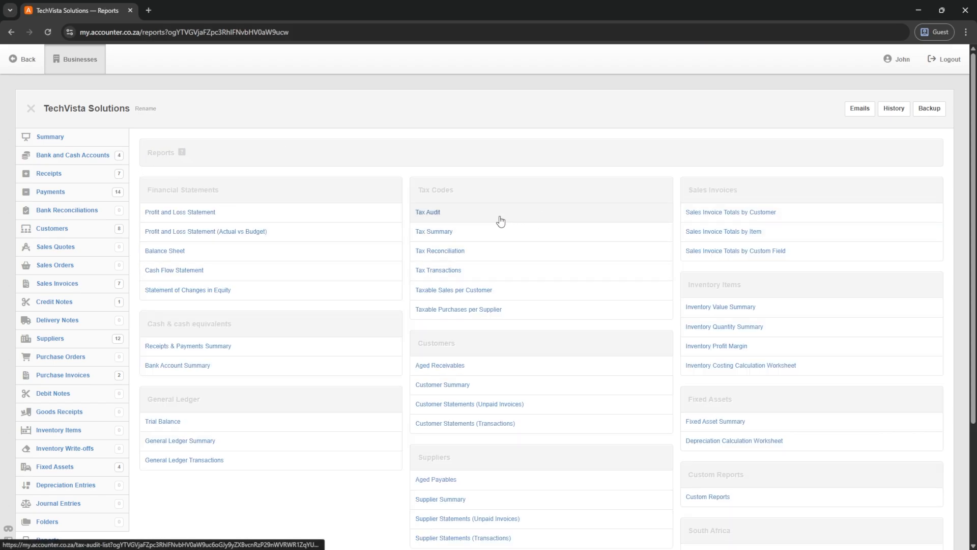
scroll(527, 274, "down", 4)
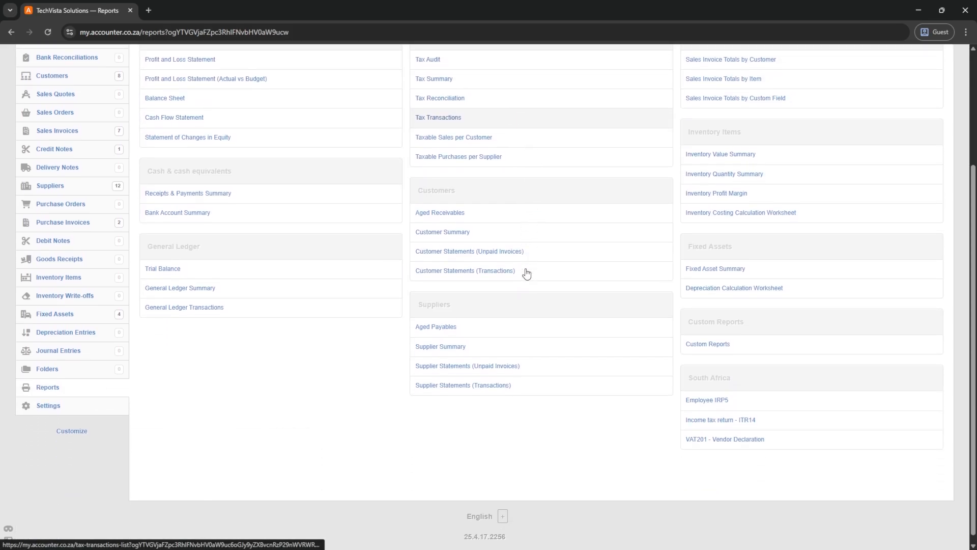
scroll(527, 274, "up", 4)
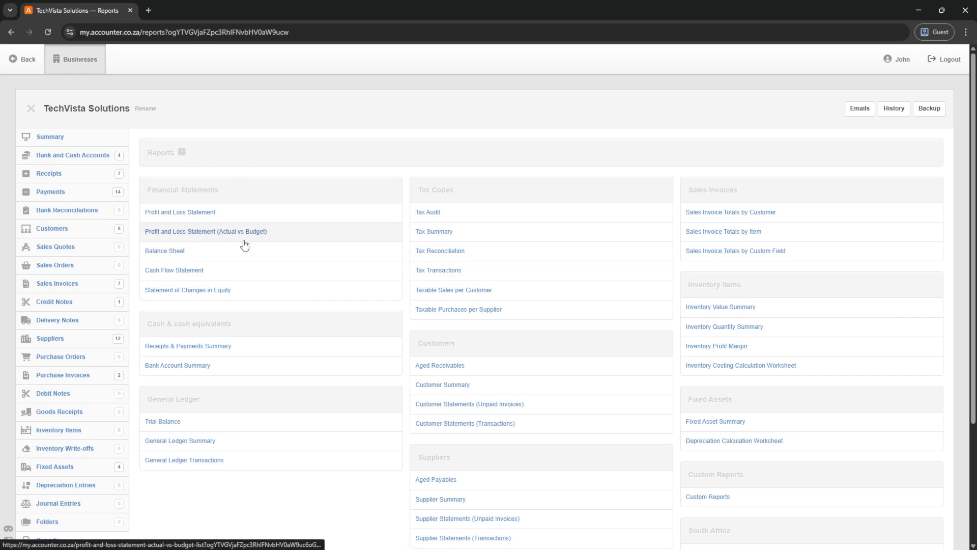
scroll(242, 246, "down", 2)
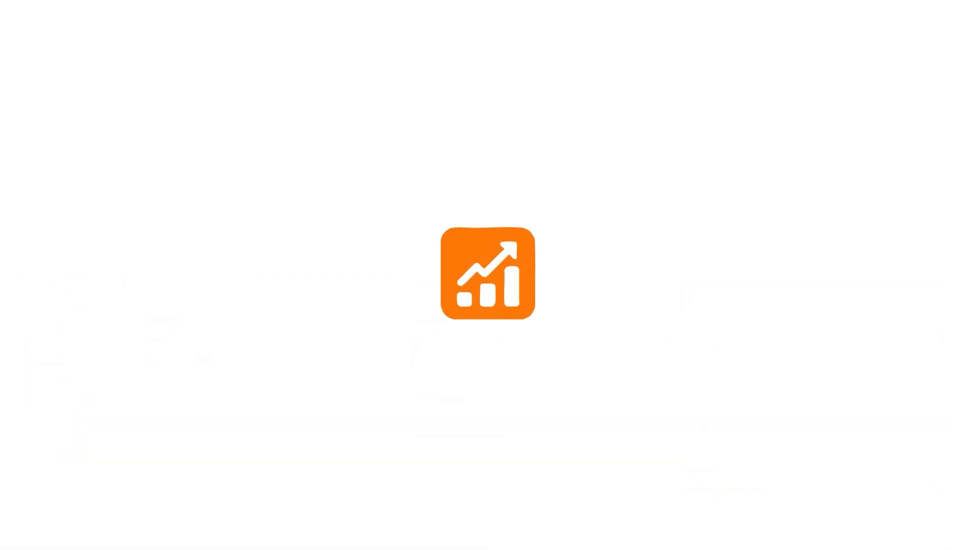